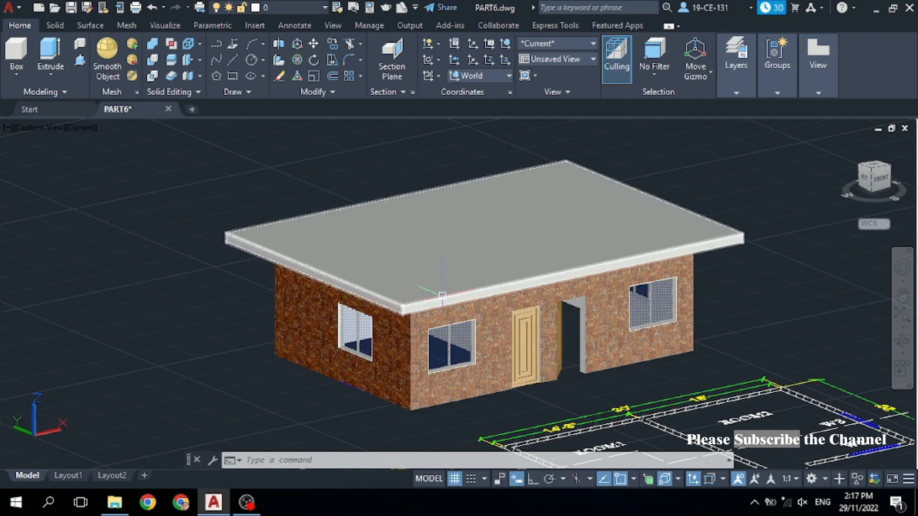
Set the coordinate system to Front and turn off the grid display
scroll(336, 212, "down", 3)
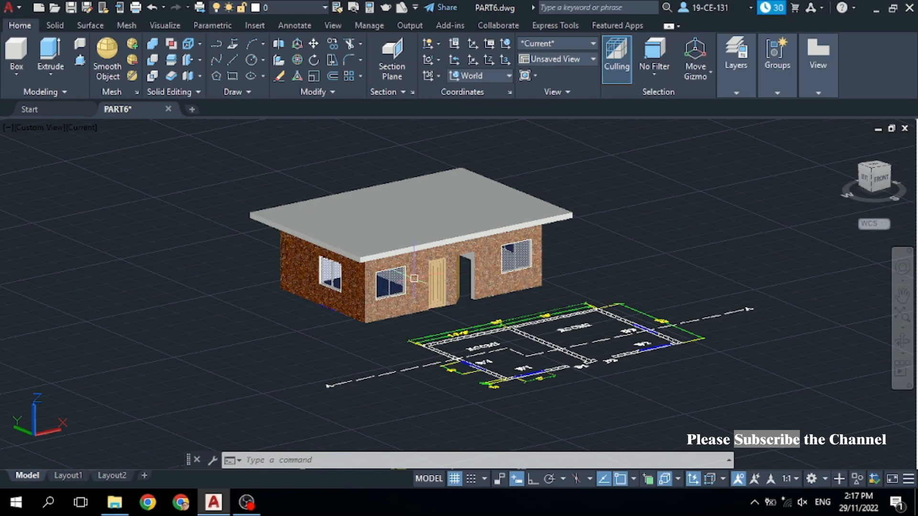
scroll(199, 213, "up", 3)
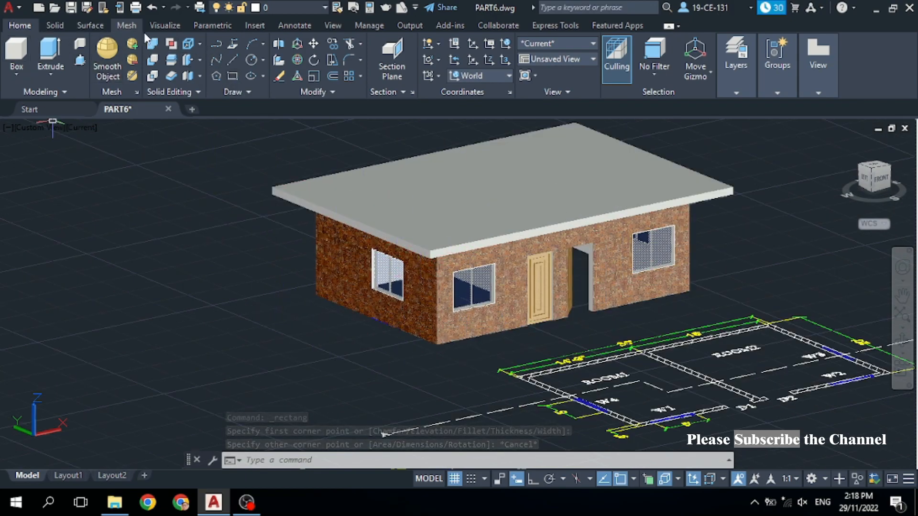
left_click(163, 26)
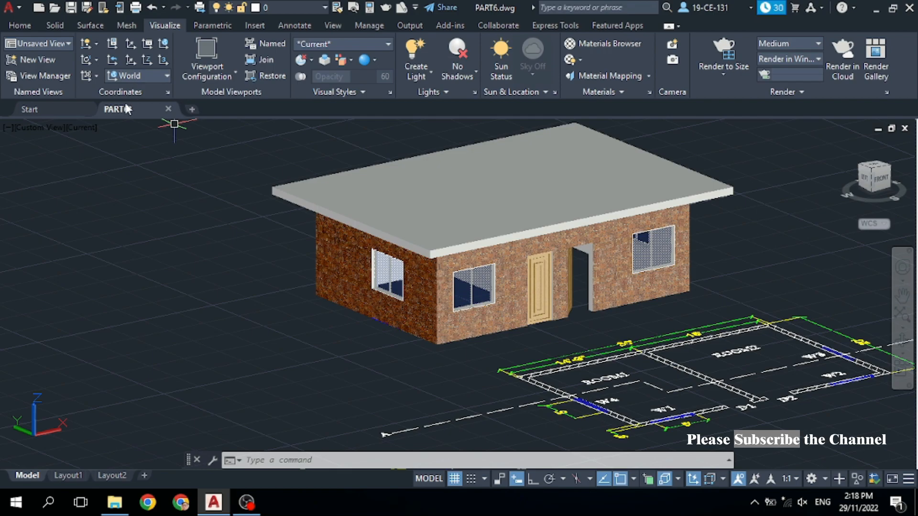
left_click(144, 77)
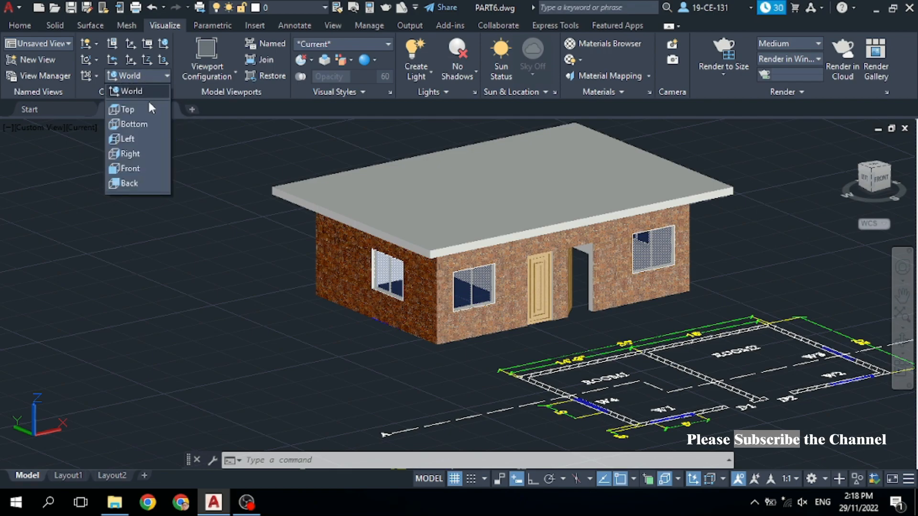
left_click(137, 169)
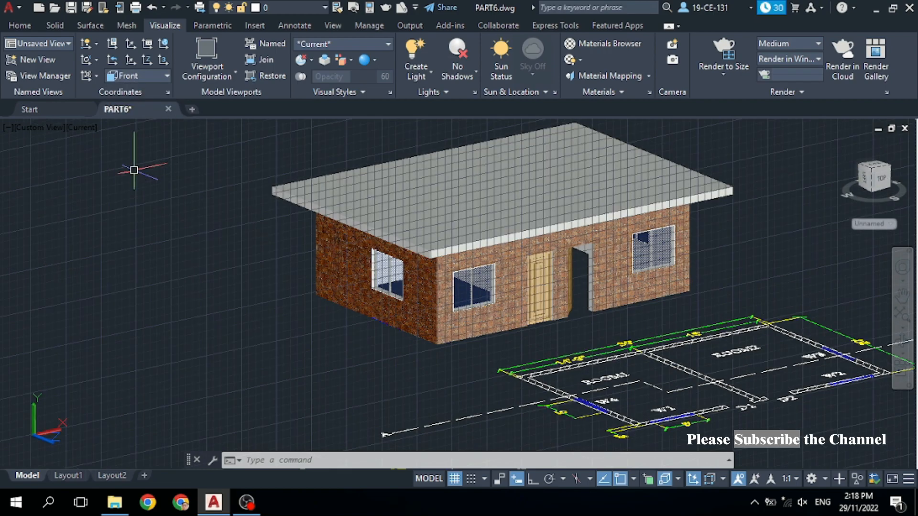
left_click(453, 479)
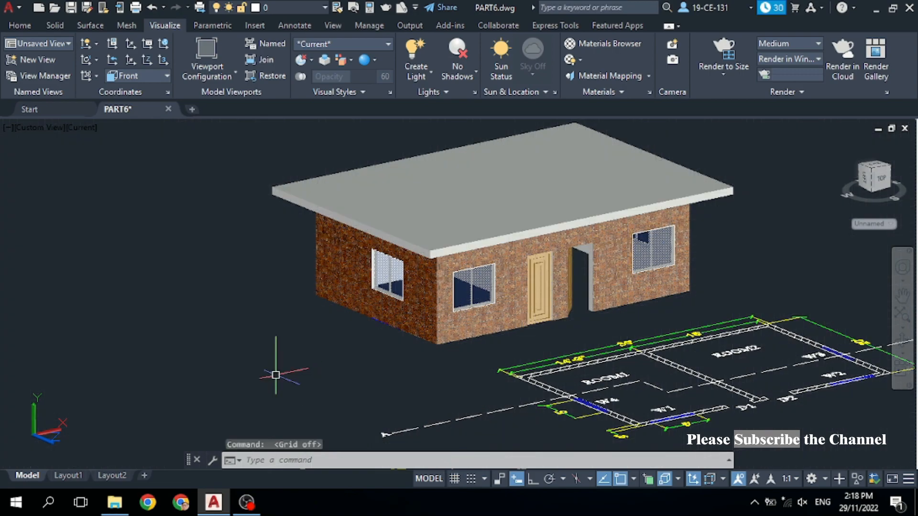
Draw a rectangle 7' long and 4" wide in the empty space beside the house's window side wall
left_click(31, 27)
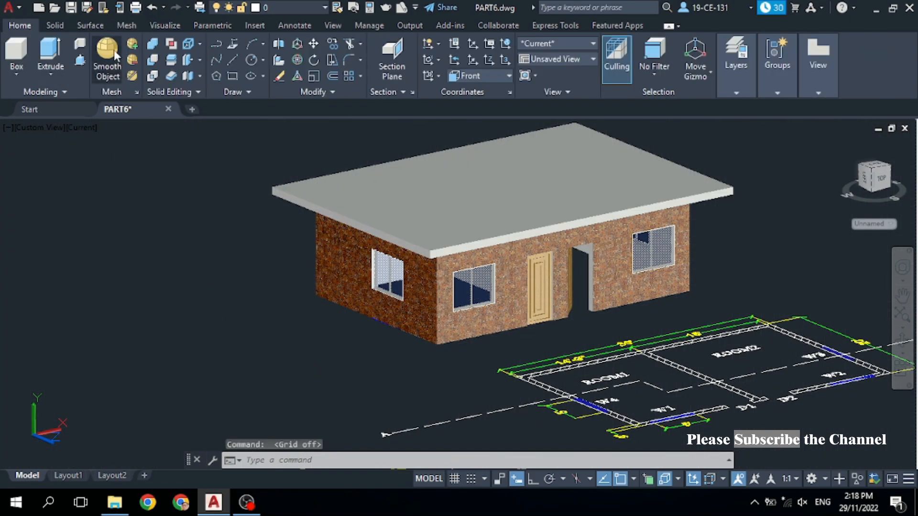
left_click(232, 76)
left_click(263, 278)
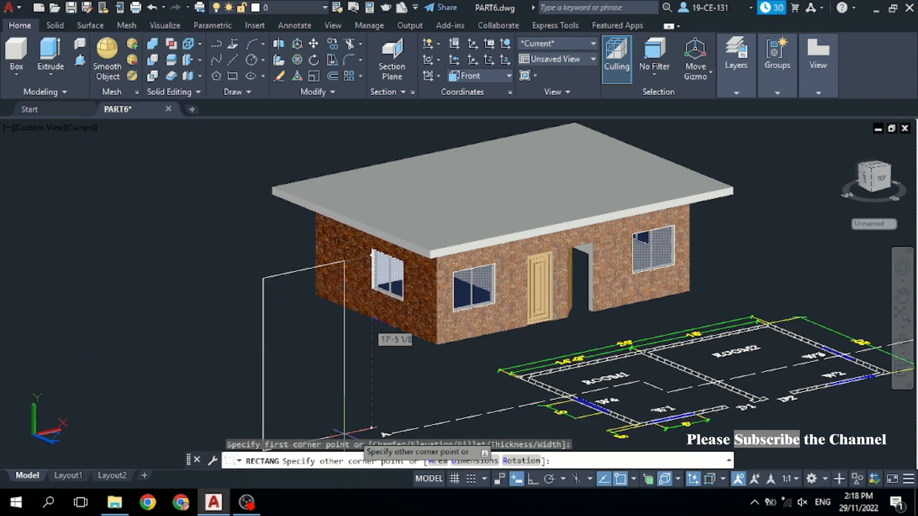
left_click(472, 461)
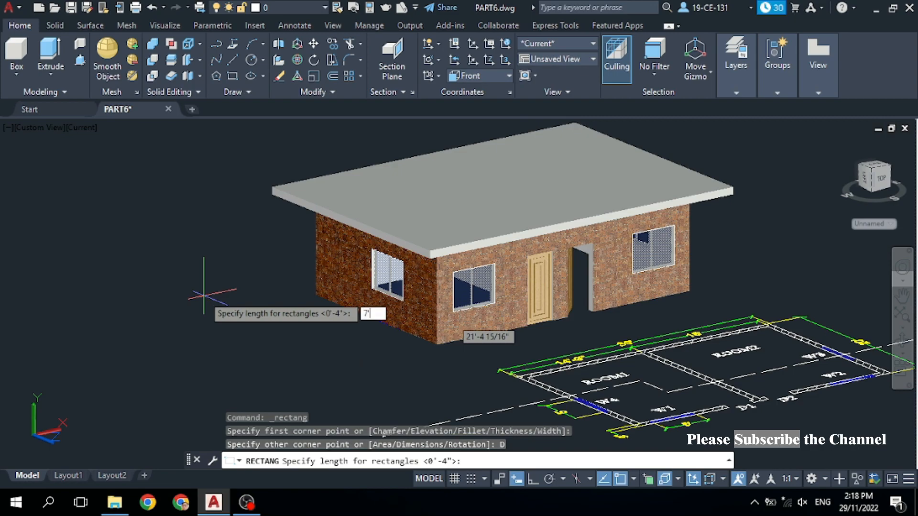
key("Return")
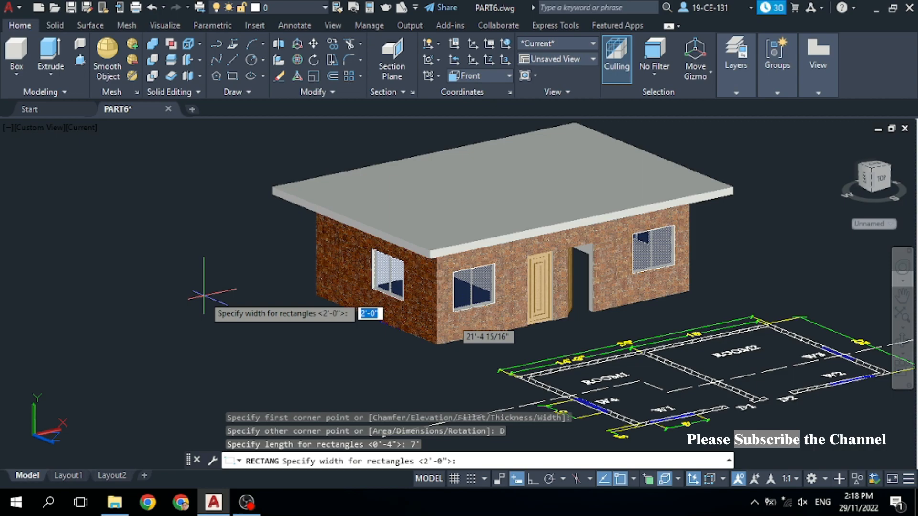
key("Return")
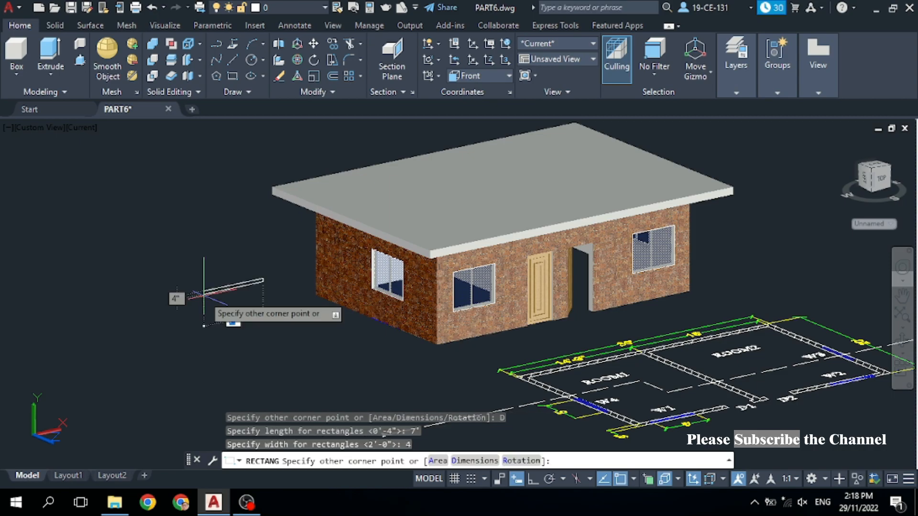
left_click(204, 311)
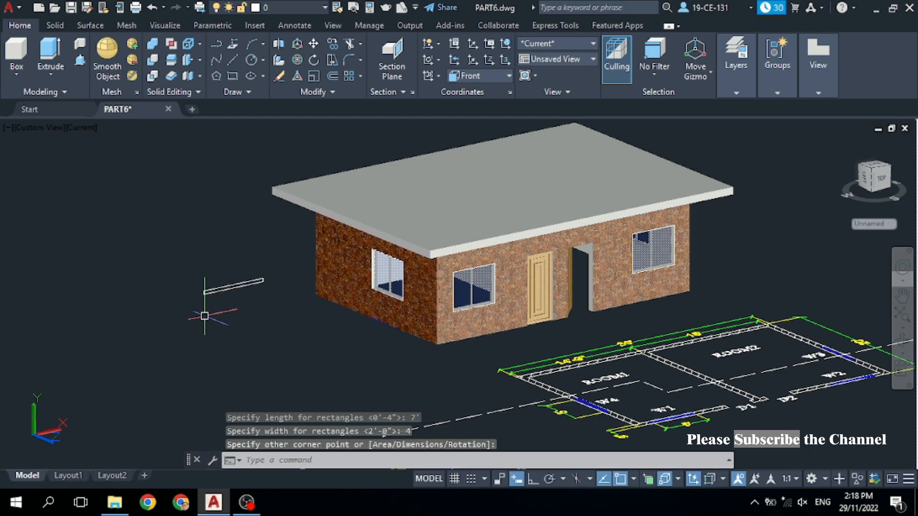
Turn on Ortho and draw a 6" line straight down from the midpoint of the long rectangle's lower edge
scroll(211, 288, "up", 2)
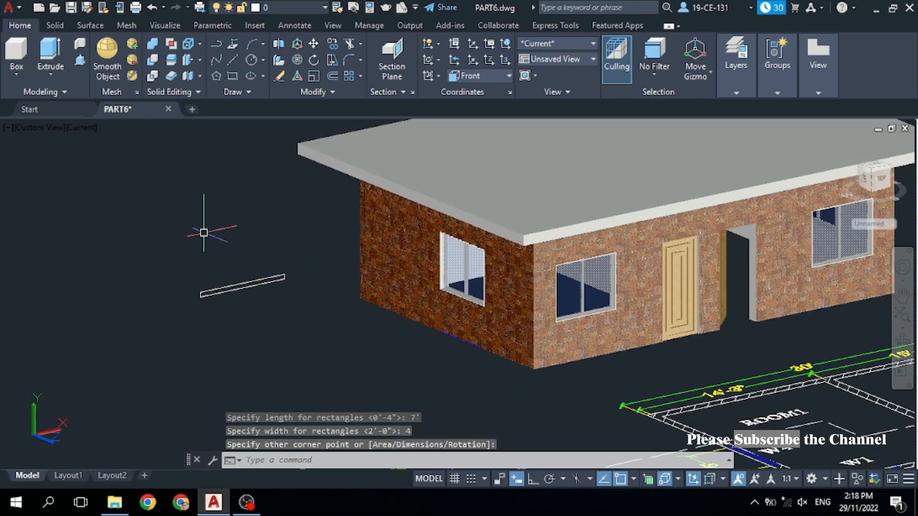
left_click(232, 60)
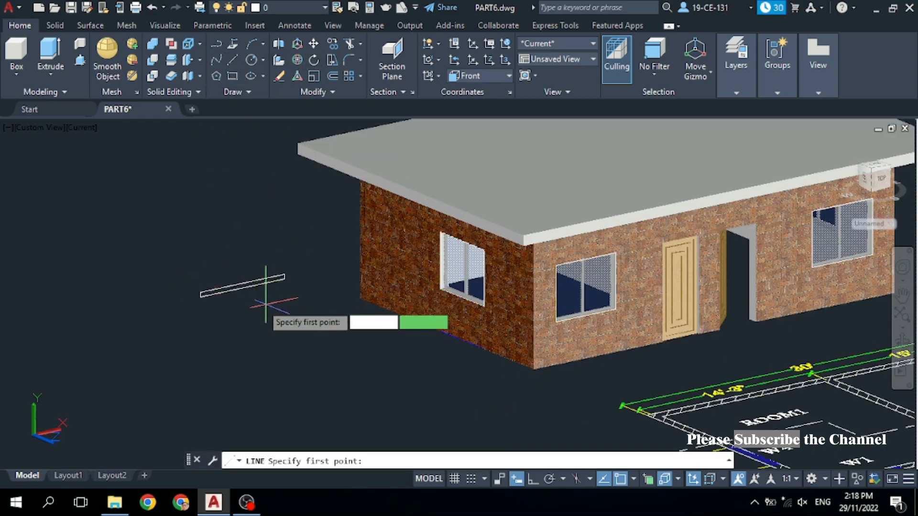
left_click(243, 287)
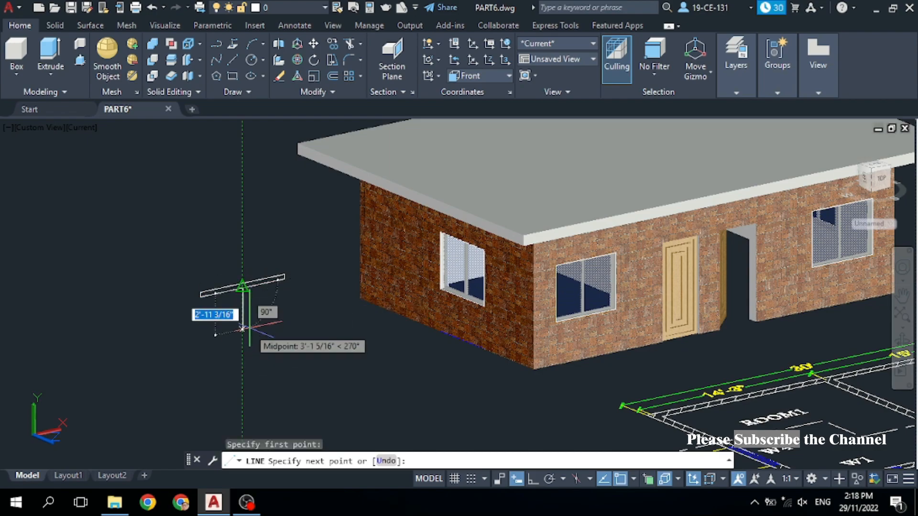
left_click(532, 479)
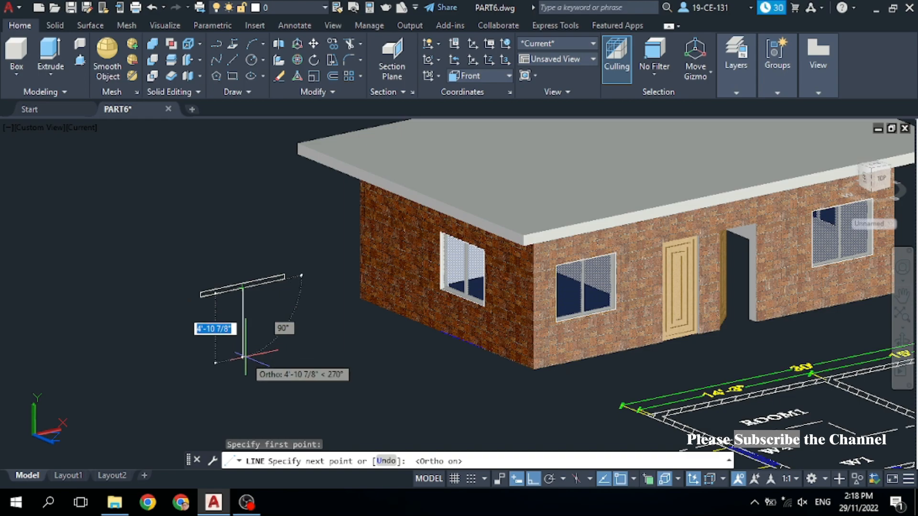
type("6")
key("Return")
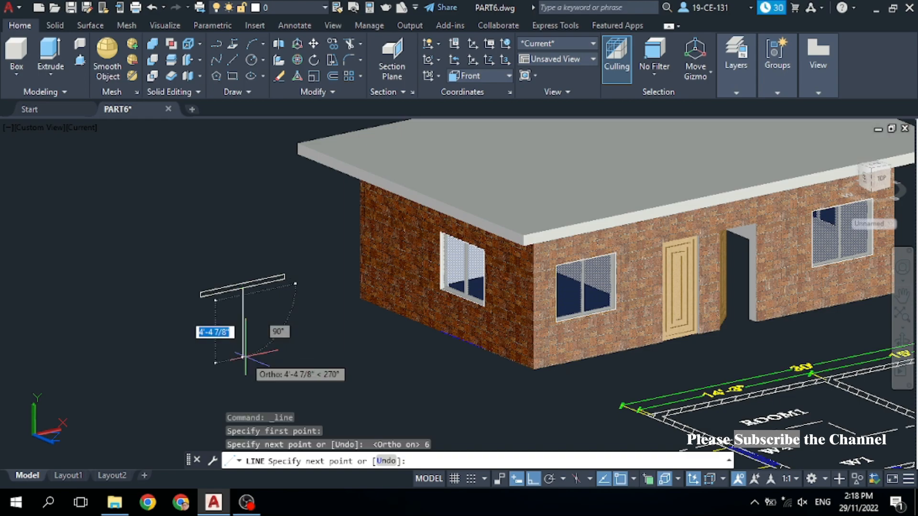
key("Return")
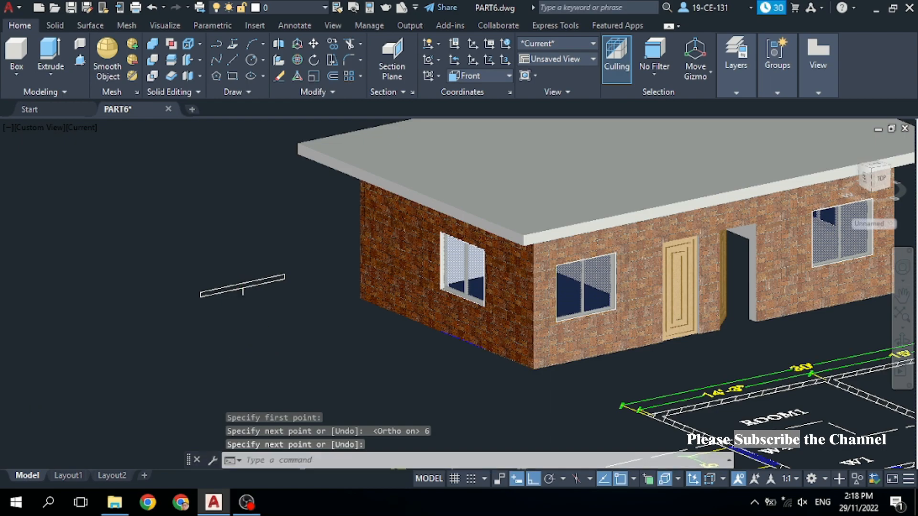
Draw a rectangle 4" long and 2' wide hanging down from the lower right corner of the long rectangle
scroll(239, 310, "up", 3)
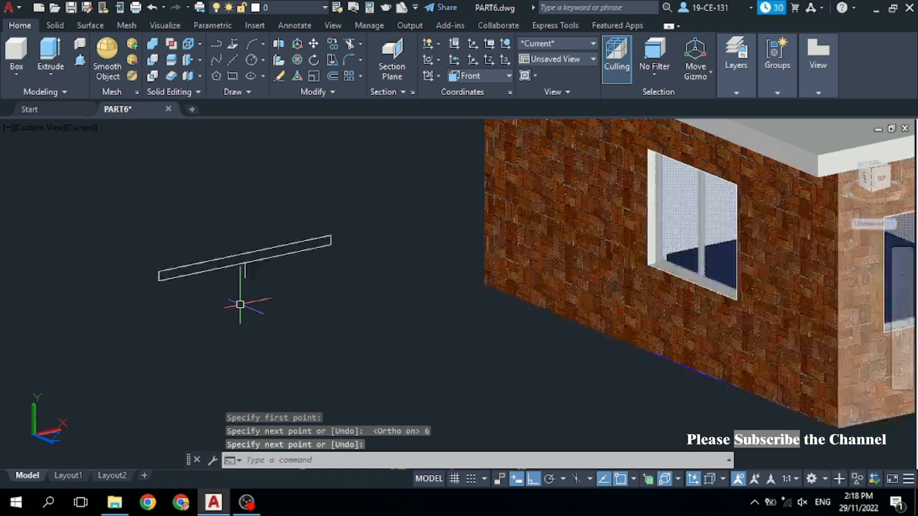
left_click(234, 78)
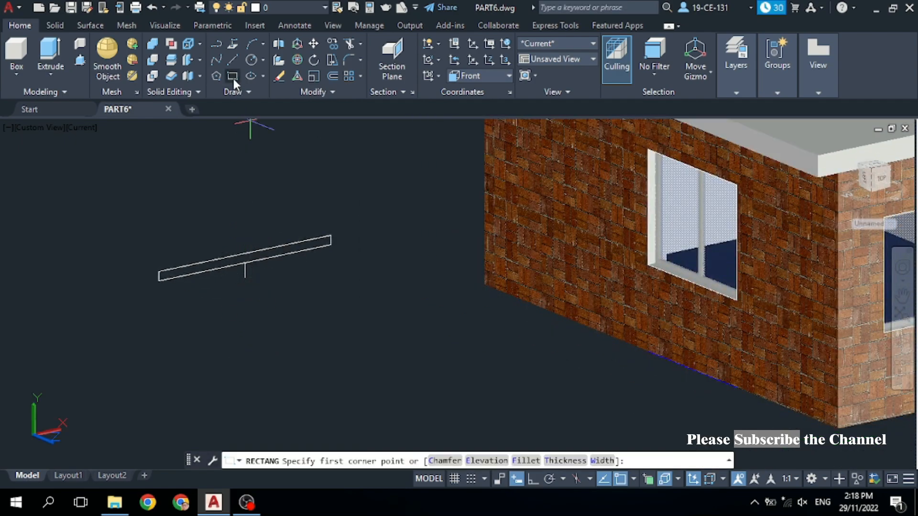
left_click(330, 239)
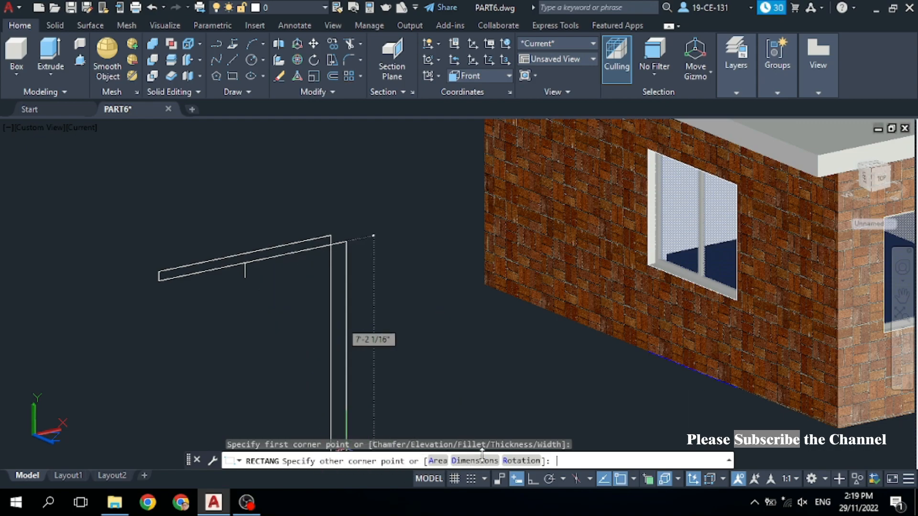
left_click(469, 461)
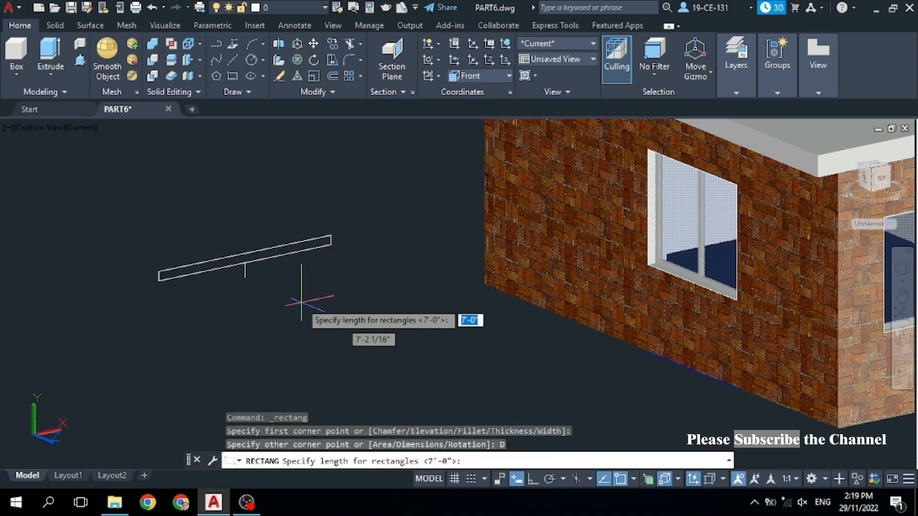
type("4")
key("Return")
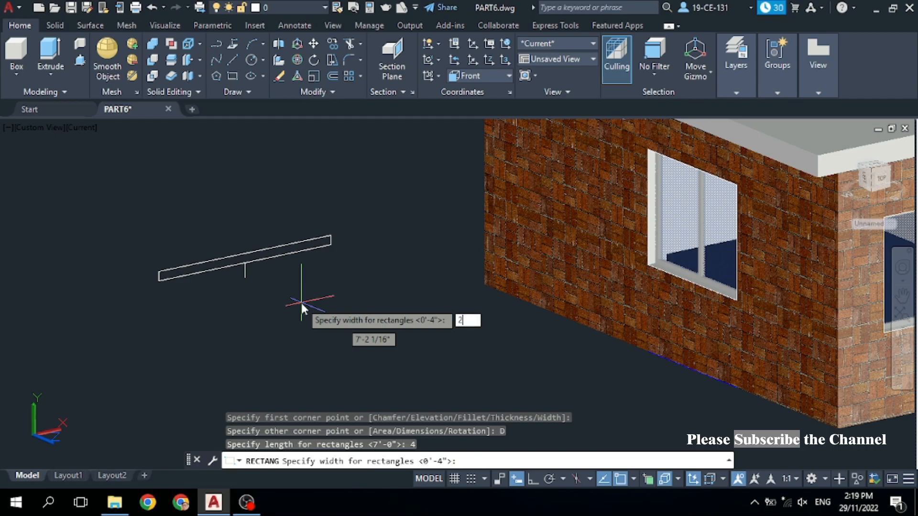
type("2'")
key("Return")
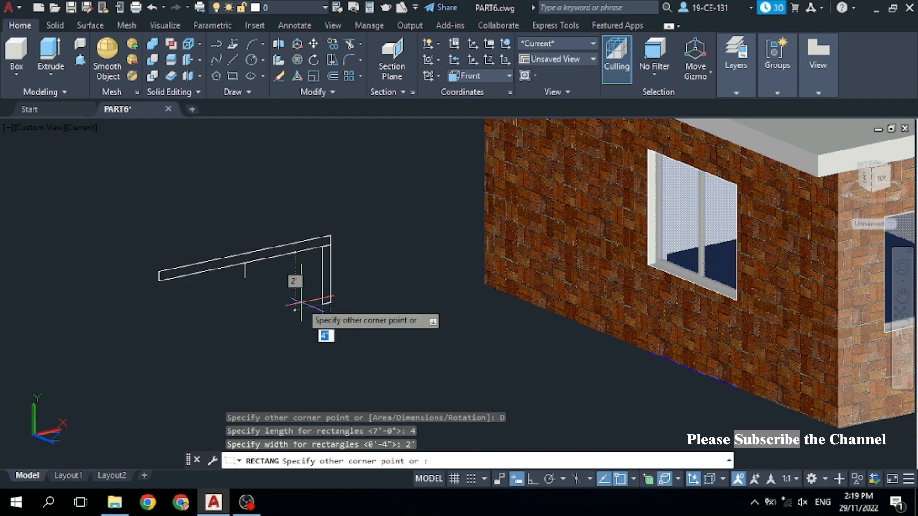
left_click(301, 302)
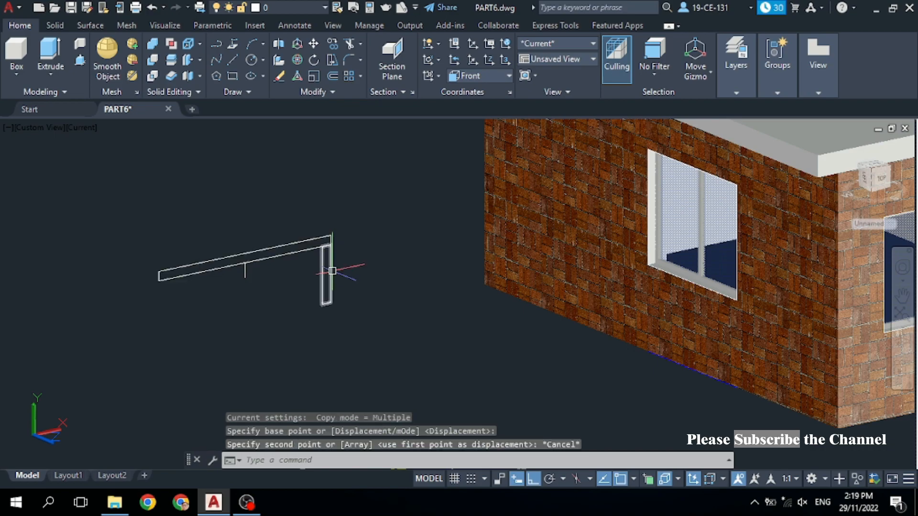
Copy the vertical 2' rectangle from its upper left corner to the long rectangle's lower left corner
left_click(331, 271)
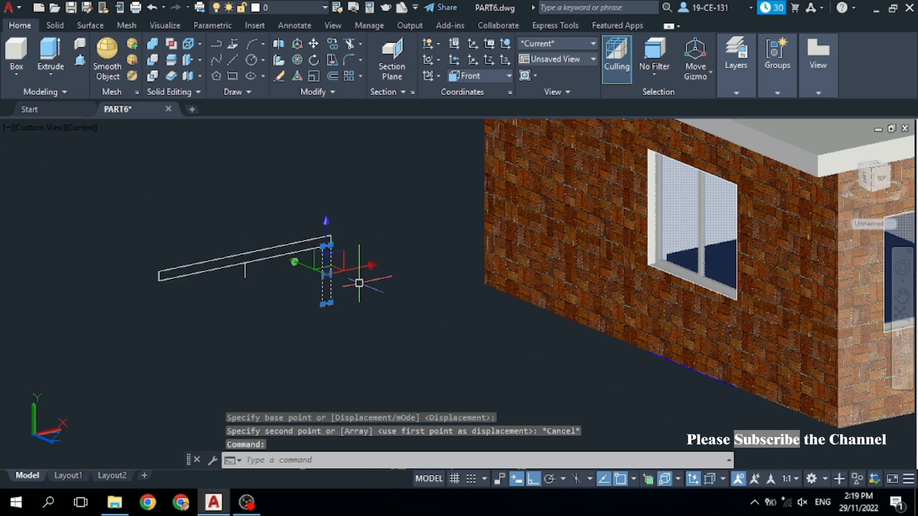
right_click(387, 201)
left_click(412, 258)
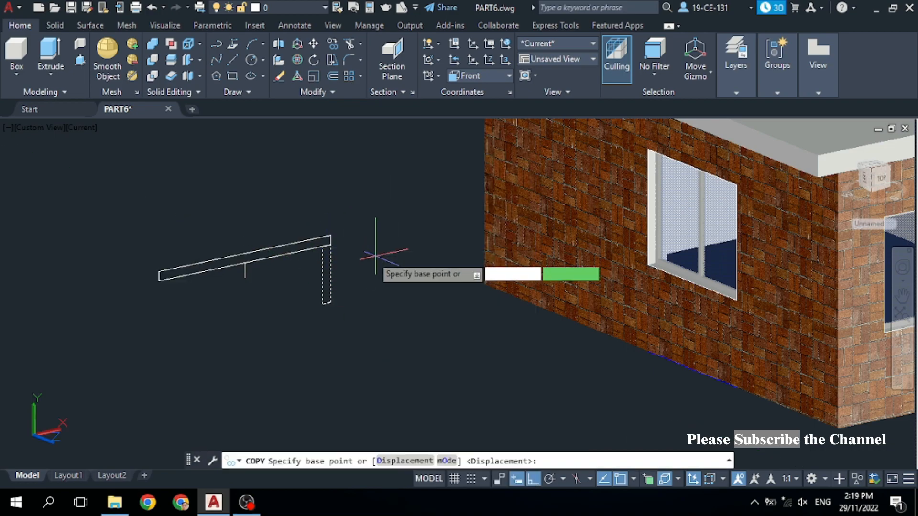
left_click(323, 245)
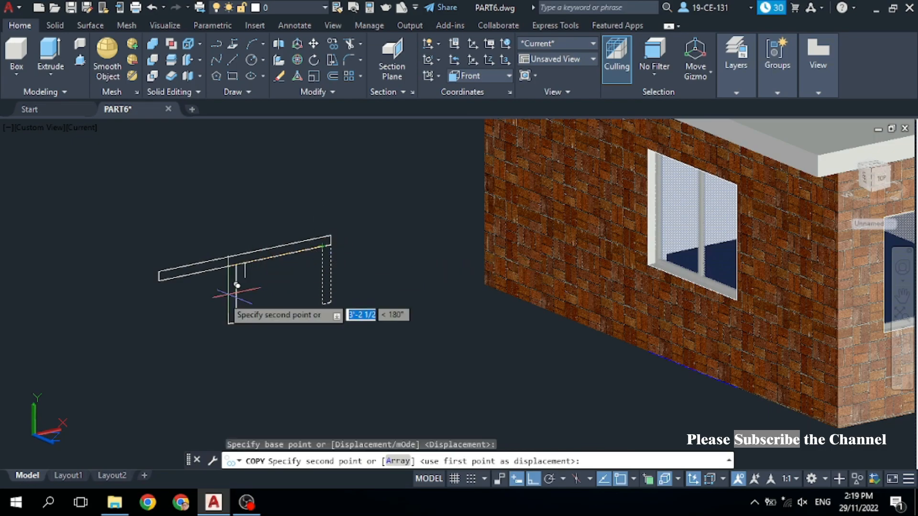
left_click(161, 285)
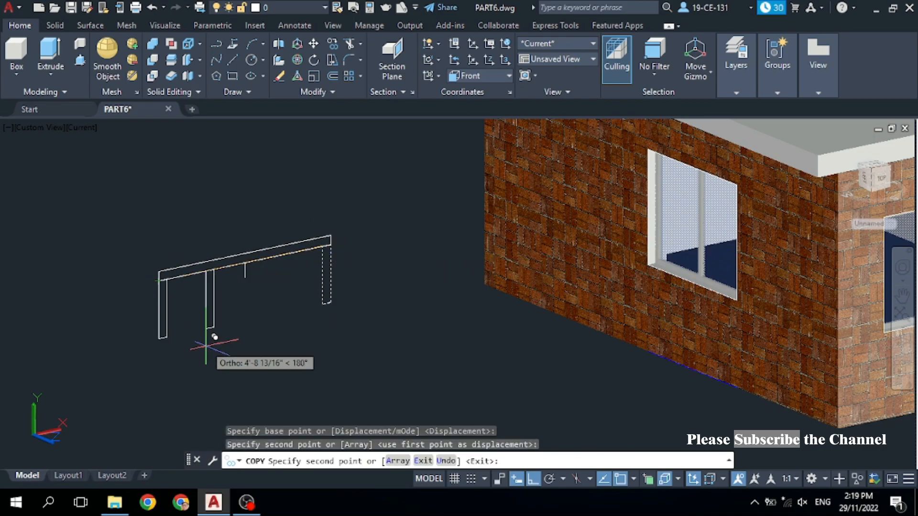
right_click(206, 347)
left_click(239, 170)
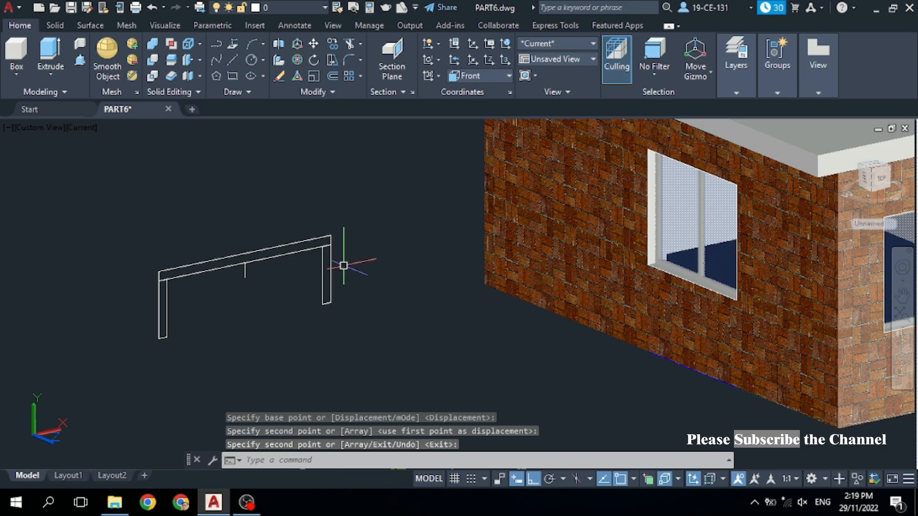
Trim the overlapping edges where both vertical rectangles meet the long horizontal one
left_click(352, 44)
scroll(328, 245, "up", 3)
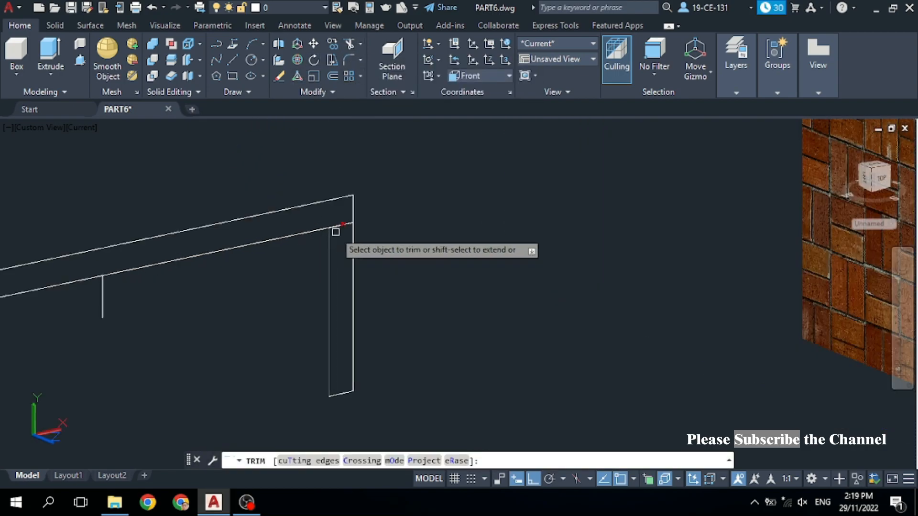
scroll(335, 232, "up", 2)
left_click(345, 218)
scroll(474, 177, "down", 3)
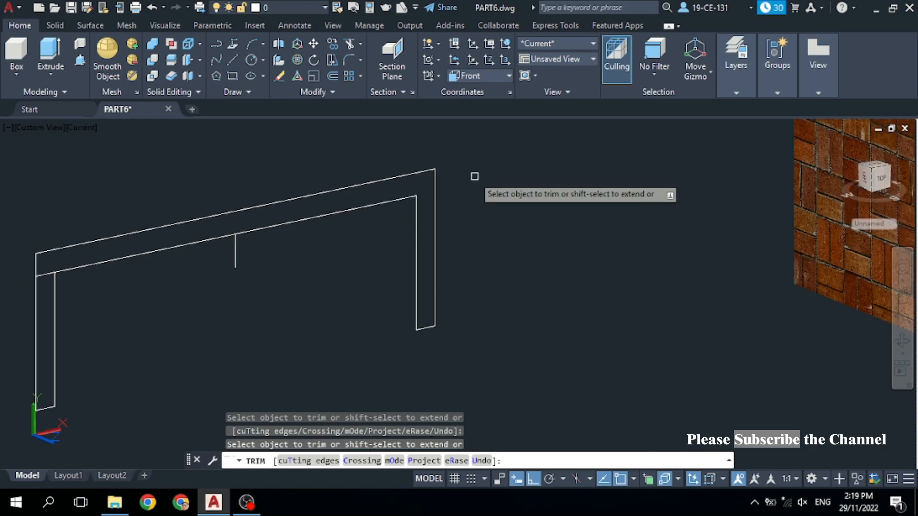
scroll(38, 277, "up", 2)
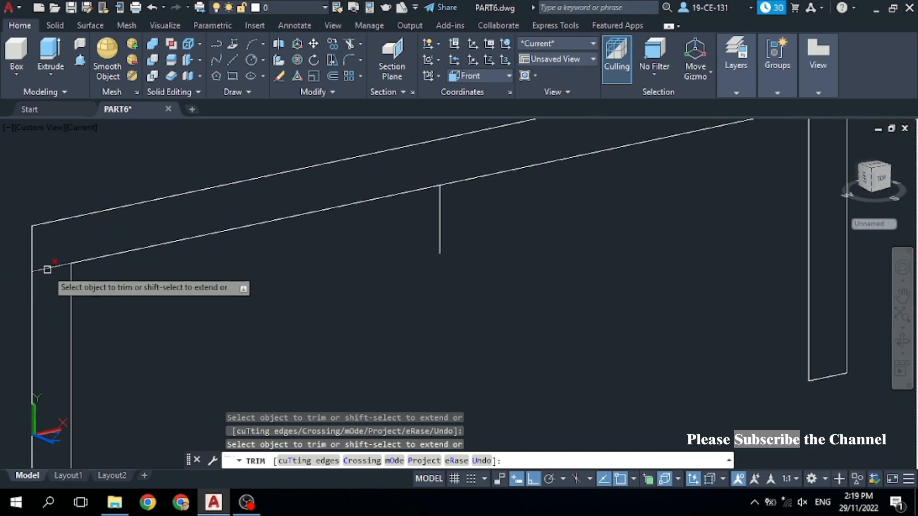
right_click(101, 148)
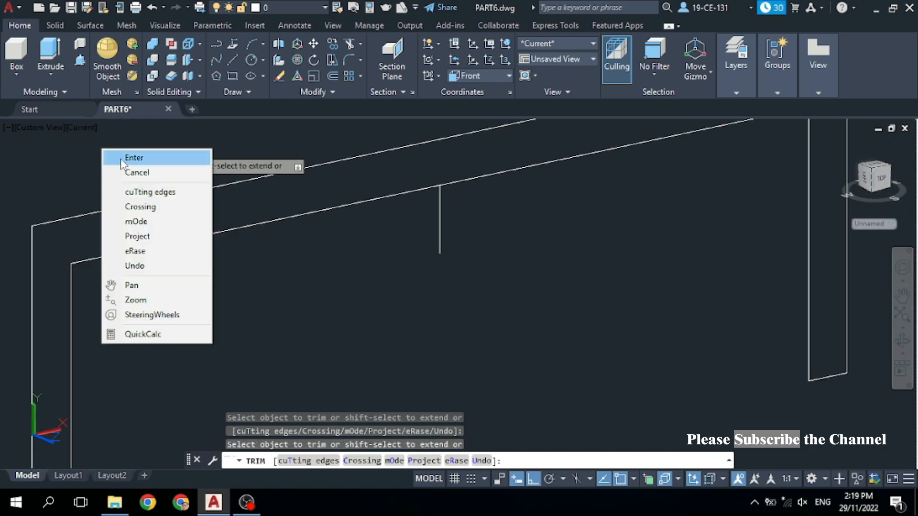
left_click(121, 161)
Join the long horizontal outline and both trimmed vertical rectangles into one polyline, leaving out the short 6" line
scroll(150, 174, "down", 3)
left_click(451, 156)
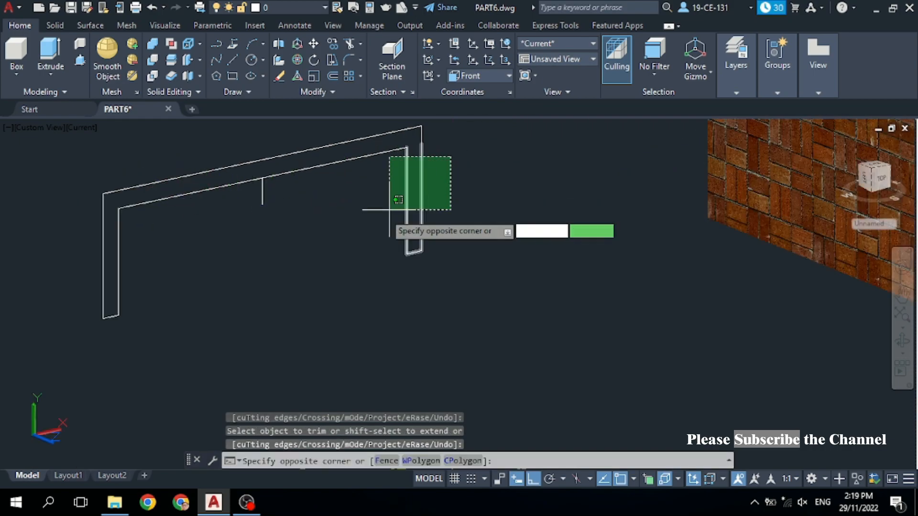
left_click(398, 199)
left_click(325, 149)
left_click(322, 190)
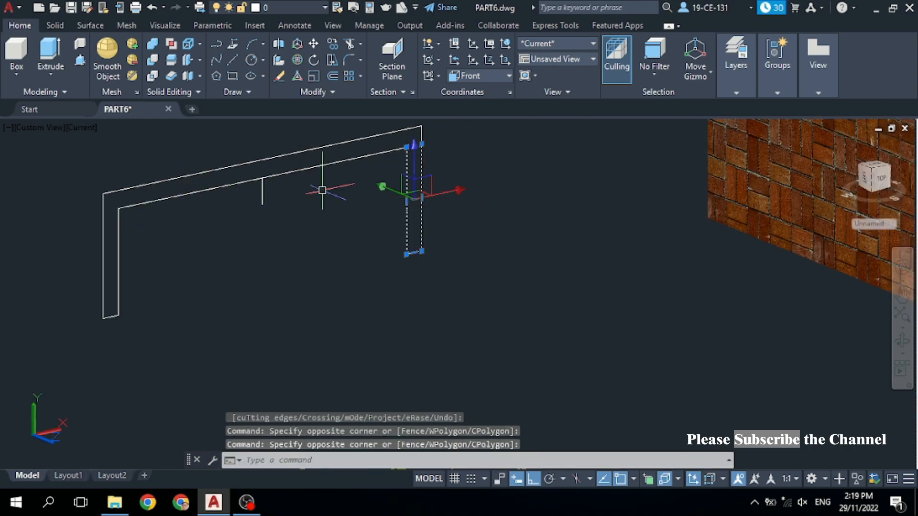
left_click(332, 152)
left_click(323, 146)
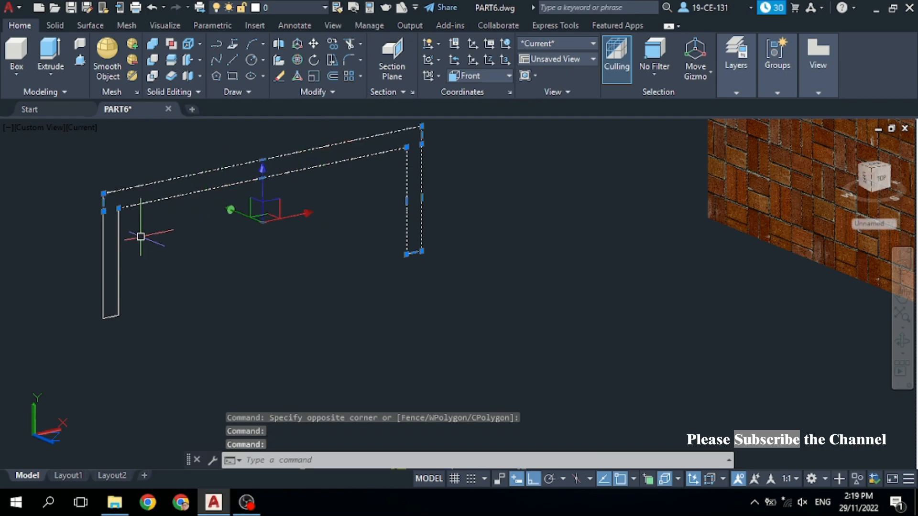
scroll(230, 170, "up", 3)
scroll(296, 198, "down", 1)
scroll(303, 215, "down", 2)
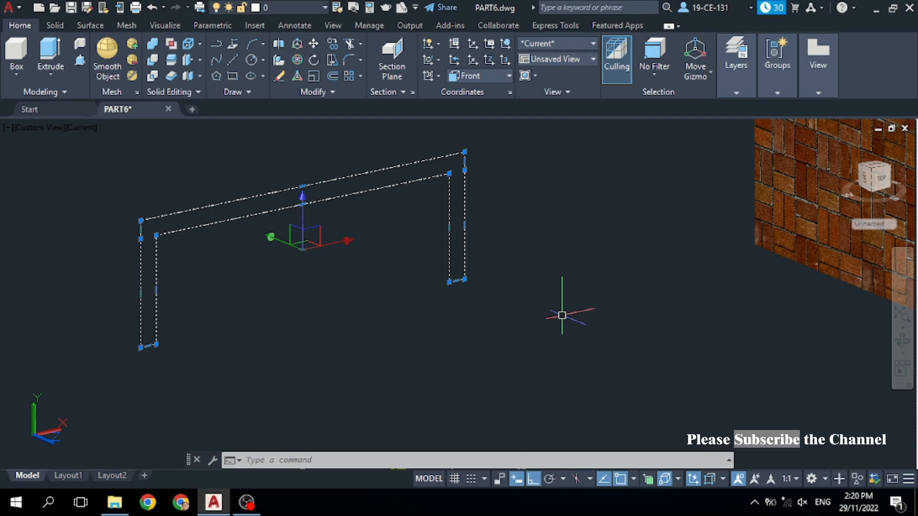
type("N")
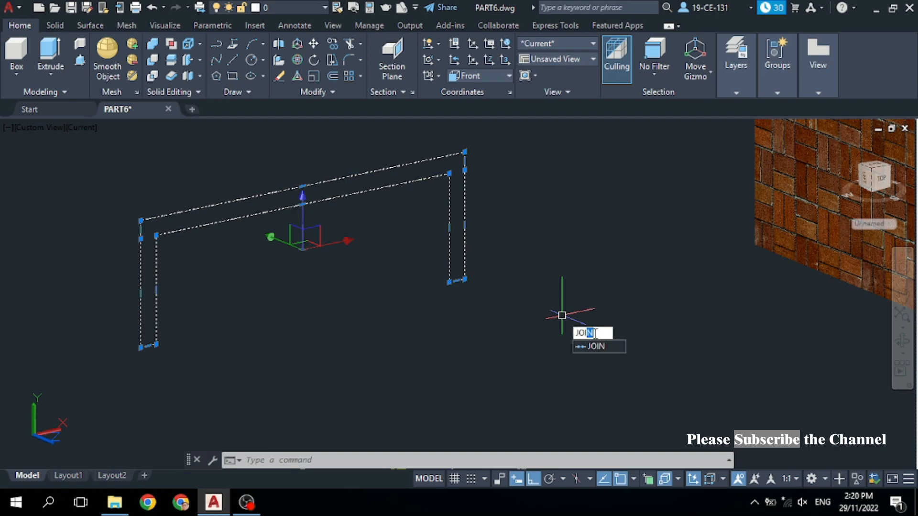
key("Return")
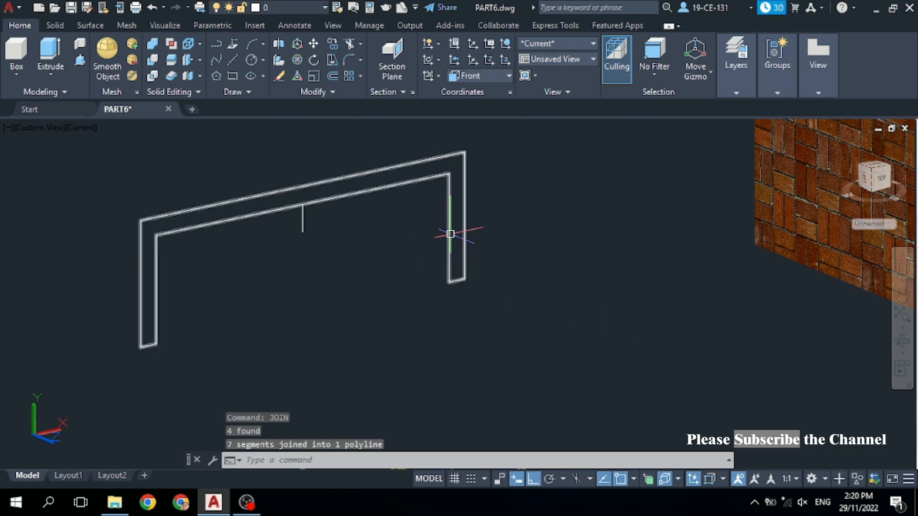
Freeze the 3D Walls layer so that only the roof, doors and windows of the house stay displayed
scroll(328, 287, "down", 8)
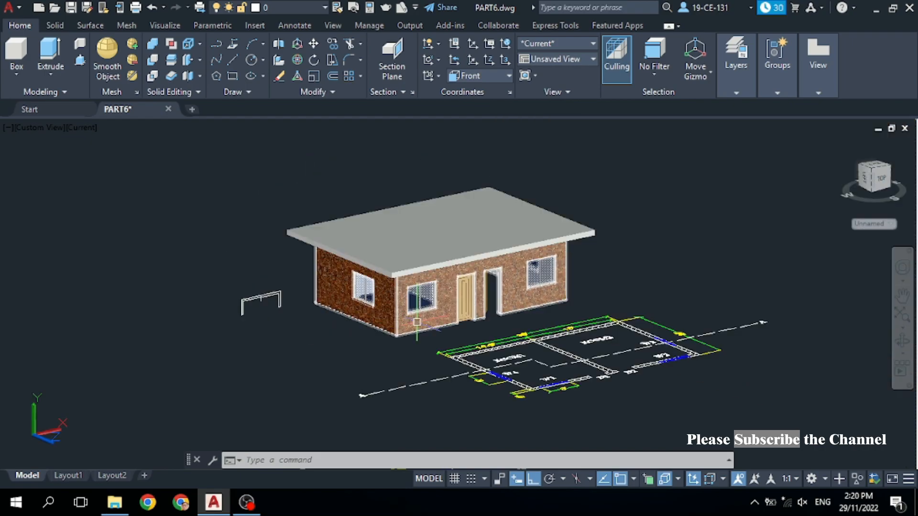
scroll(417, 322, "up", 2)
scroll(365, 322, "up", 3)
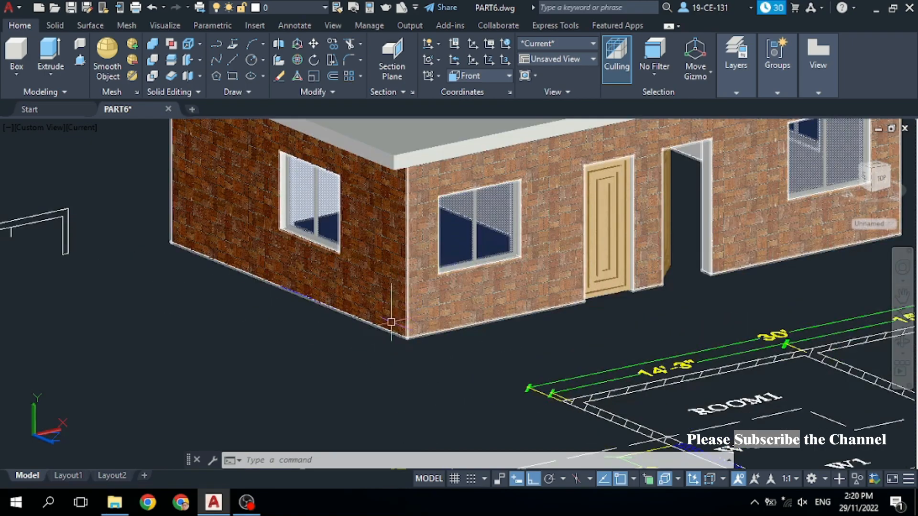
scroll(389, 322, "down", 2)
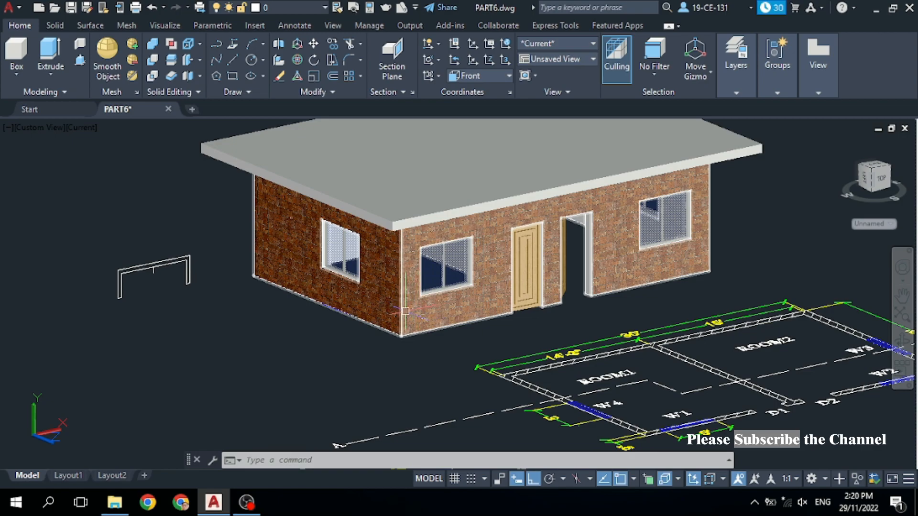
left_click(746, 88)
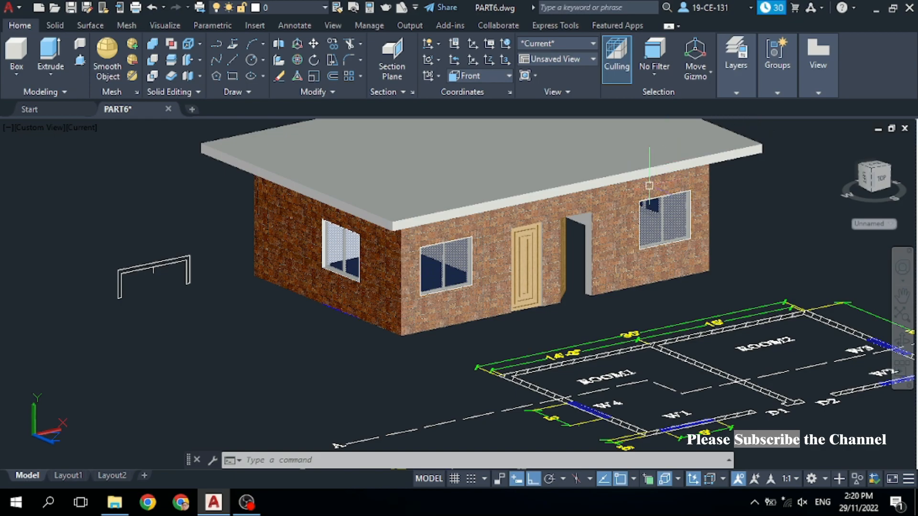
left_click(740, 89)
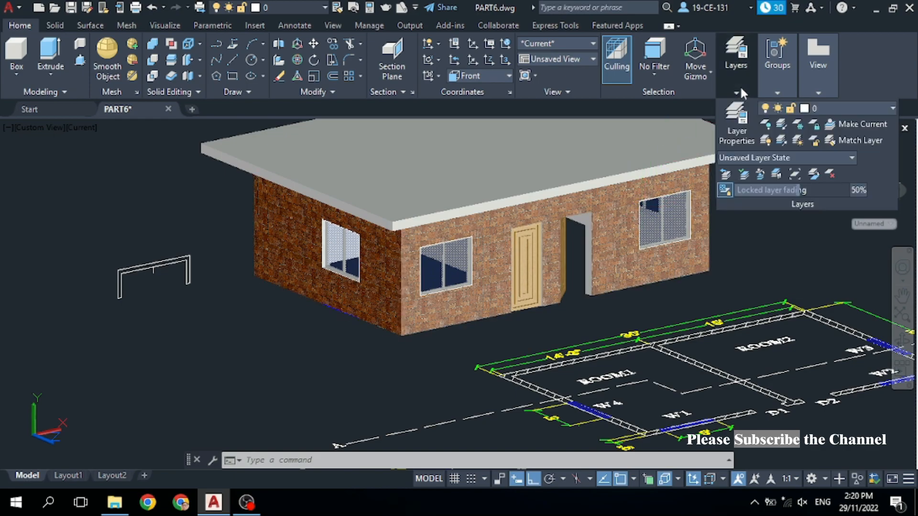
left_click(864, 109)
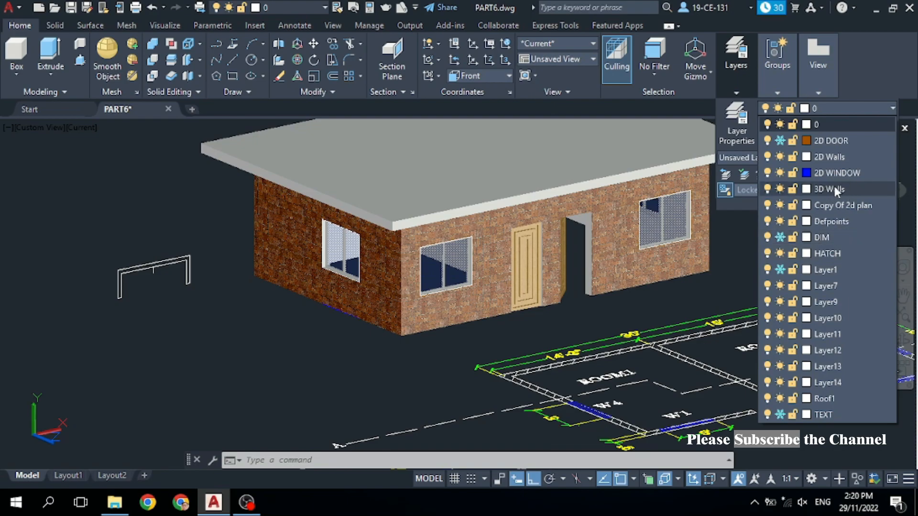
left_click(780, 189)
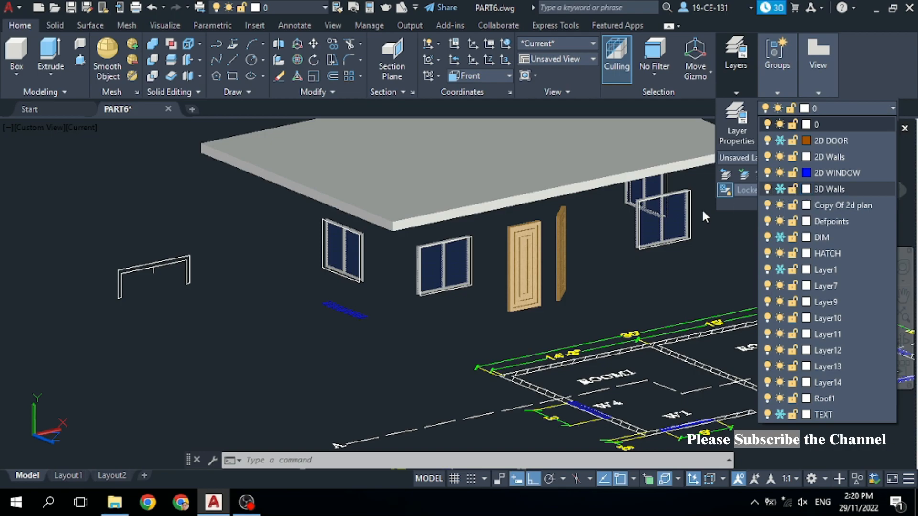
left_click(423, 335)
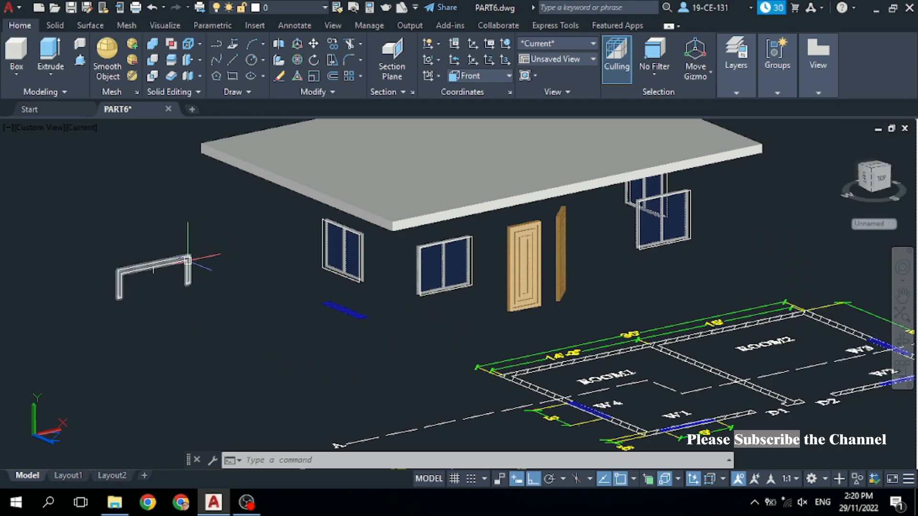
Copy the joined outline, with Ortho off, from the 6" line's lower end to the top midpoint of the front window beside the closed door
left_click(190, 271)
right_click(206, 207)
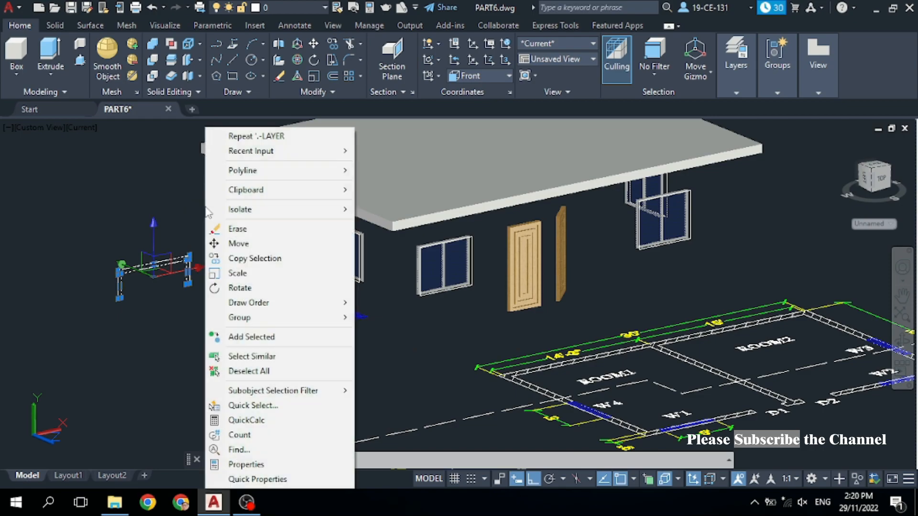
left_click(241, 262)
scroll(153, 270, "up", 8)
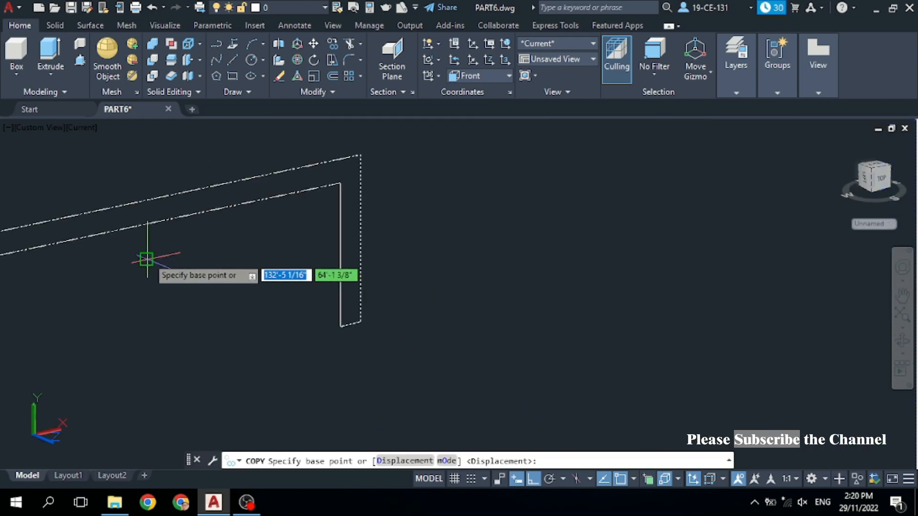
left_click(147, 256)
scroll(215, 287, "down", 4)
scroll(263, 309, "down", 4)
scroll(287, 363, "up", 6)
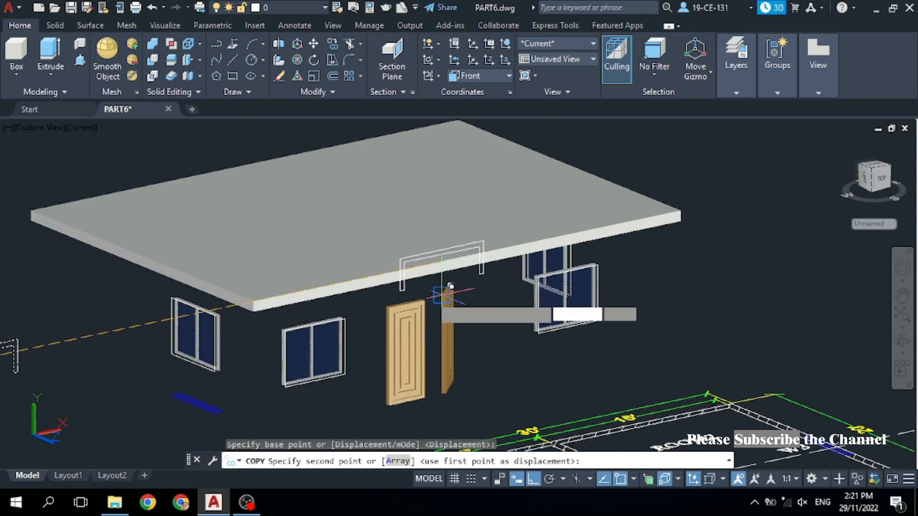
left_click(534, 477)
scroll(260, 378, "up", 5)
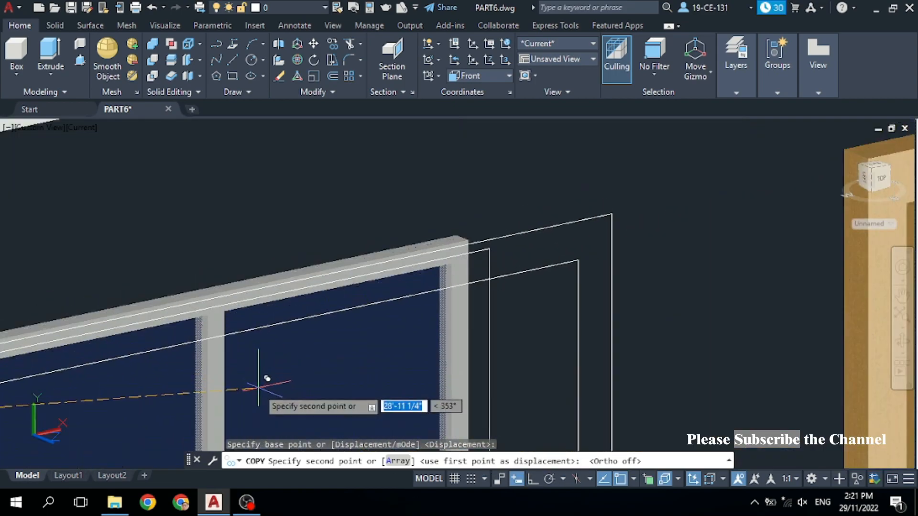
scroll(498, 260, "down", 3)
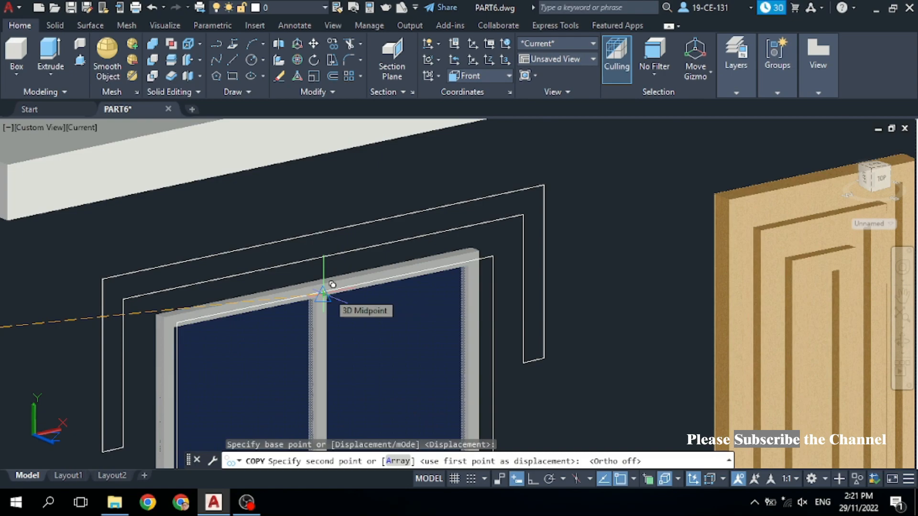
left_click(332, 285)
Place a second copy of the outline at the top midpoint of the other front window and end the copy
scroll(335, 282, "down", 5)
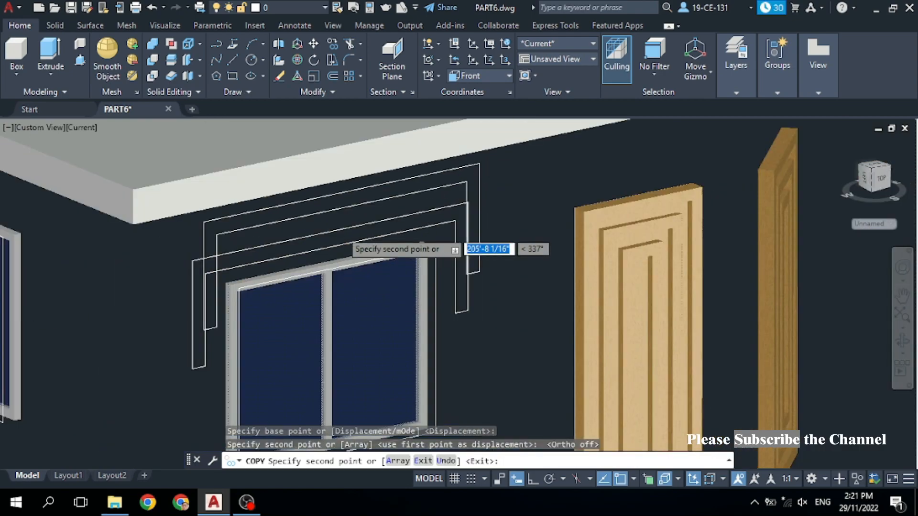
scroll(667, 224, "up", 5)
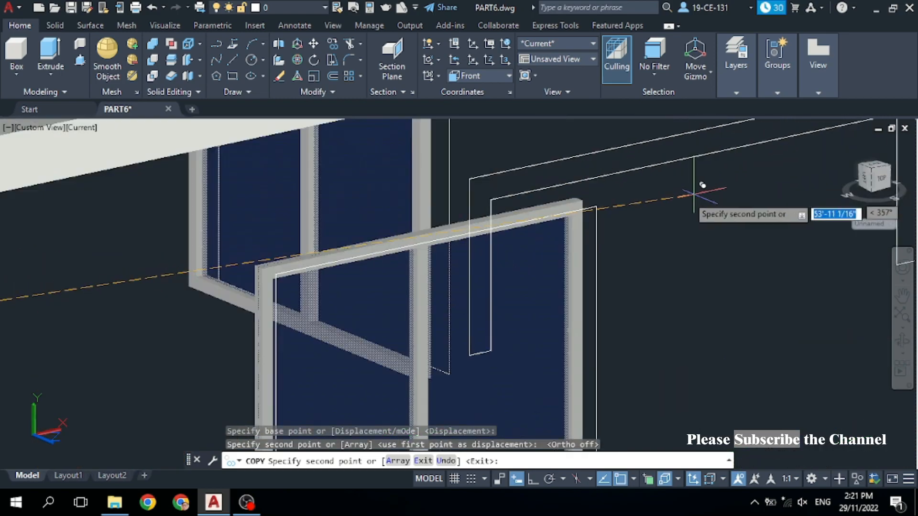
left_click(447, 233)
scroll(450, 232, "down", 5)
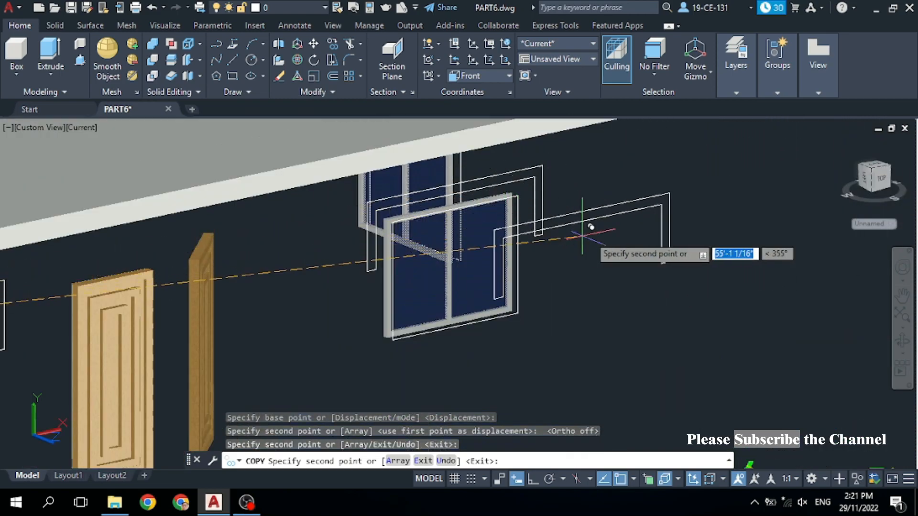
right_click(668, 231)
left_click(699, 241)
scroll(692, 216, "down", 4)
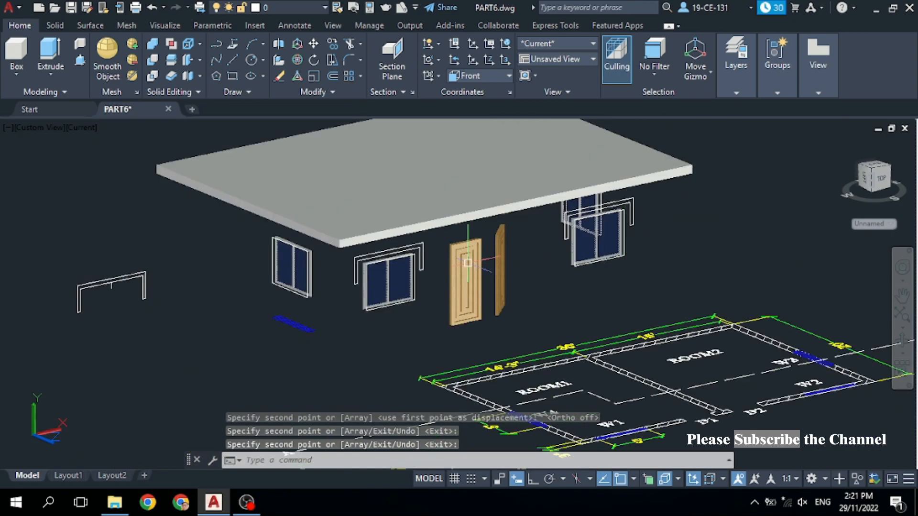
Extrude the two copied outlines above the front windows into shallow solid frames
left_click(51, 53)
scroll(353, 275, "up", 2)
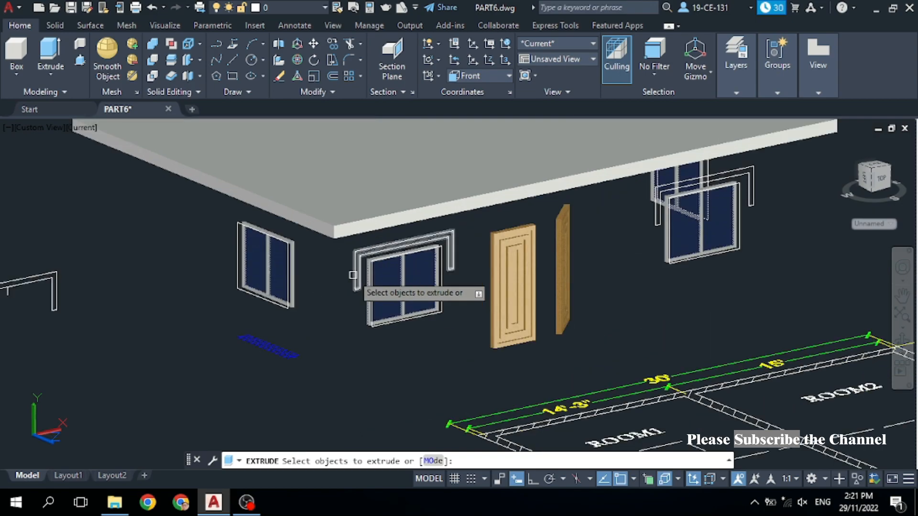
left_click(353, 276)
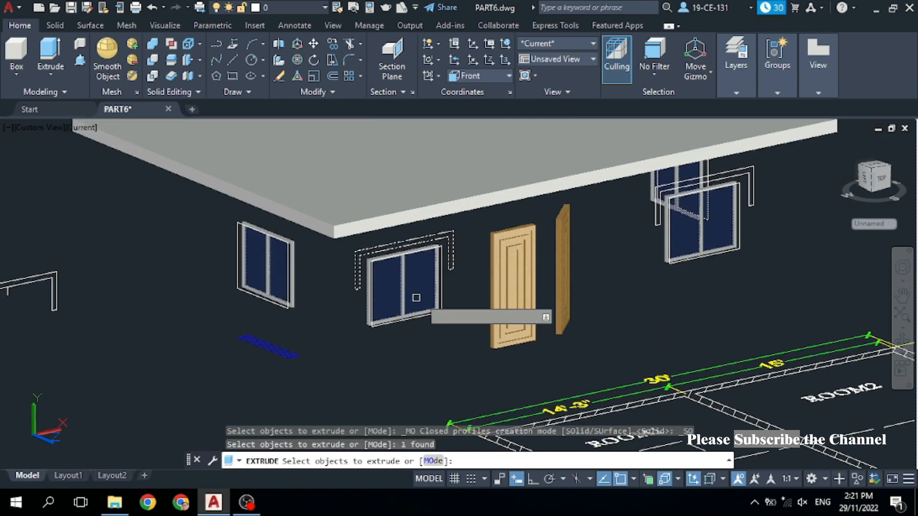
left_click(654, 224)
right_click(604, 230)
left_click(635, 238)
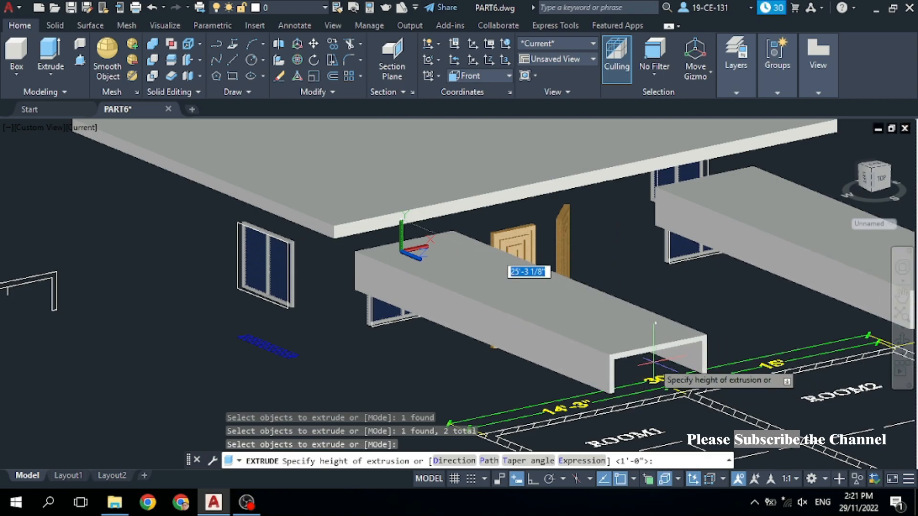
key("Return")
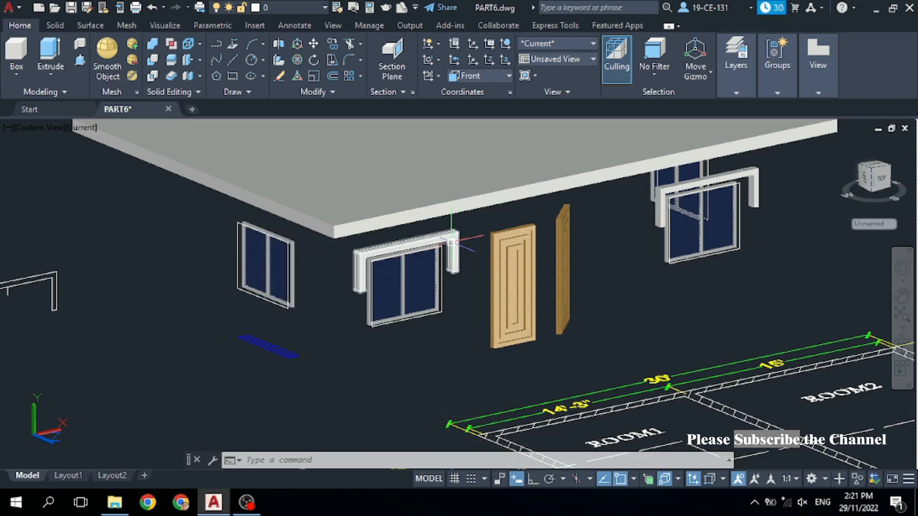
Copy the solid frame from the front window nearest the house corner to the empty space below the side window
left_click(446, 241)
right_click(379, 376)
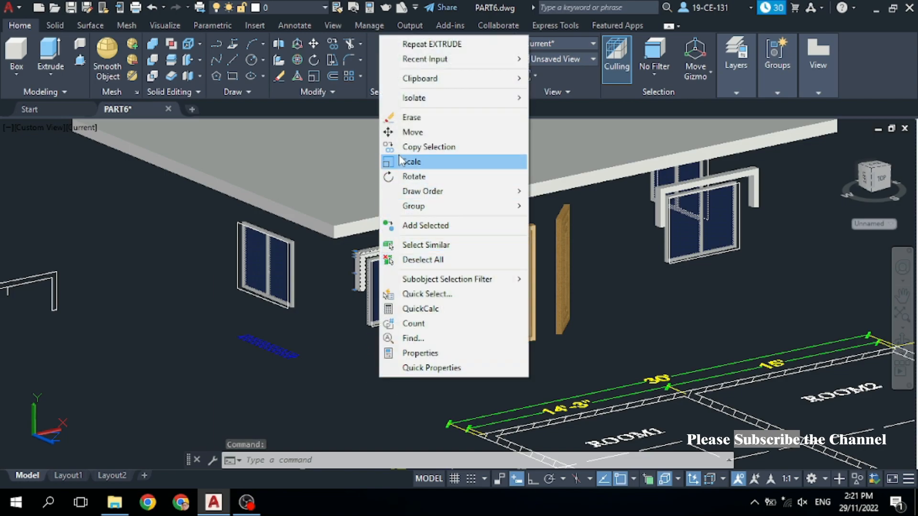
left_click(412, 147)
scroll(406, 286, "up", 3)
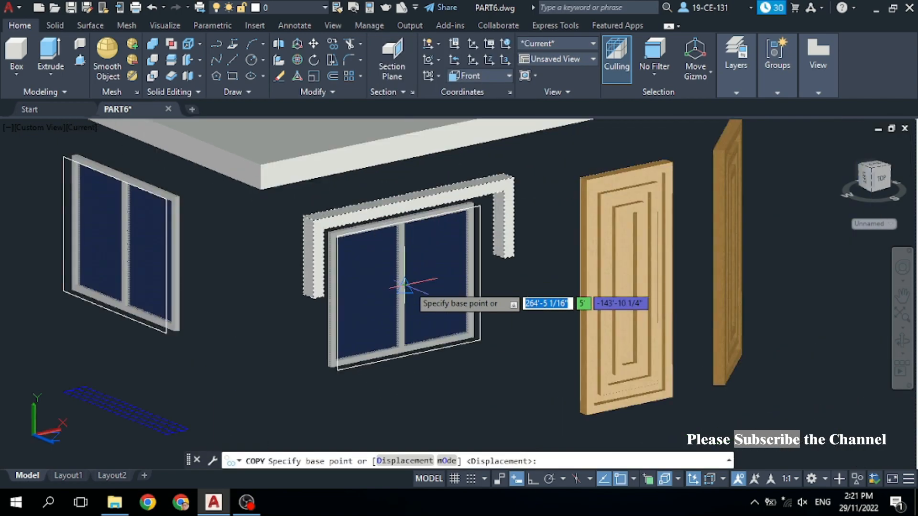
scroll(405, 286, "up", 3)
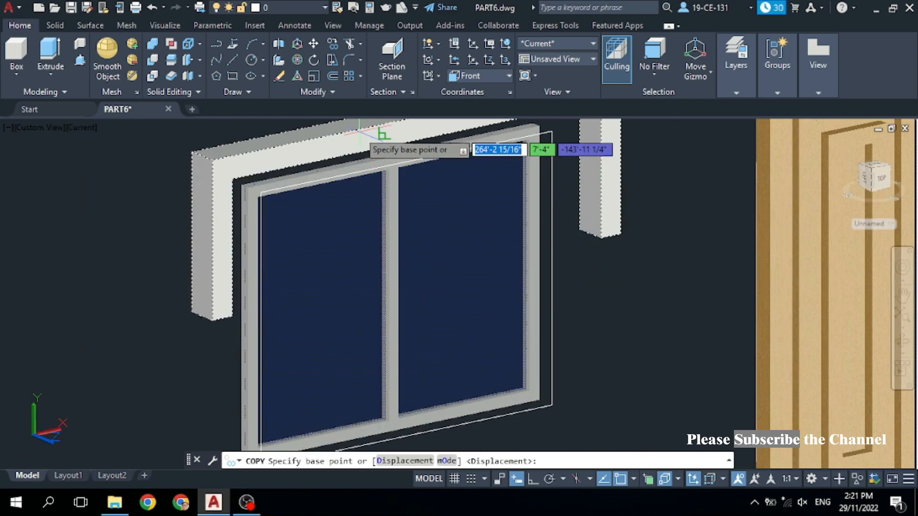
left_click(381, 134)
scroll(550, 239, "down", 6)
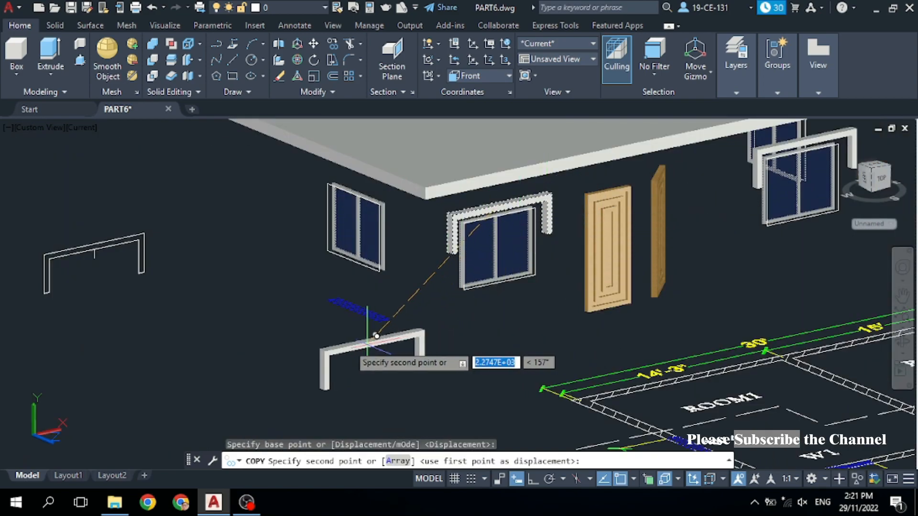
left_click(350, 336)
right_click(271, 222)
left_click(302, 232)
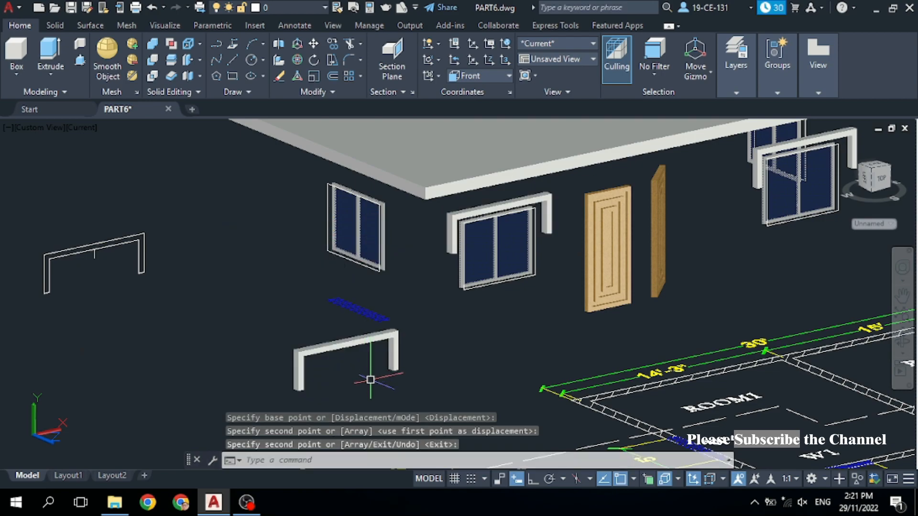
Rotate the solid frame below the side window 90° about its vertical axis, with Ortho on
left_click(332, 346)
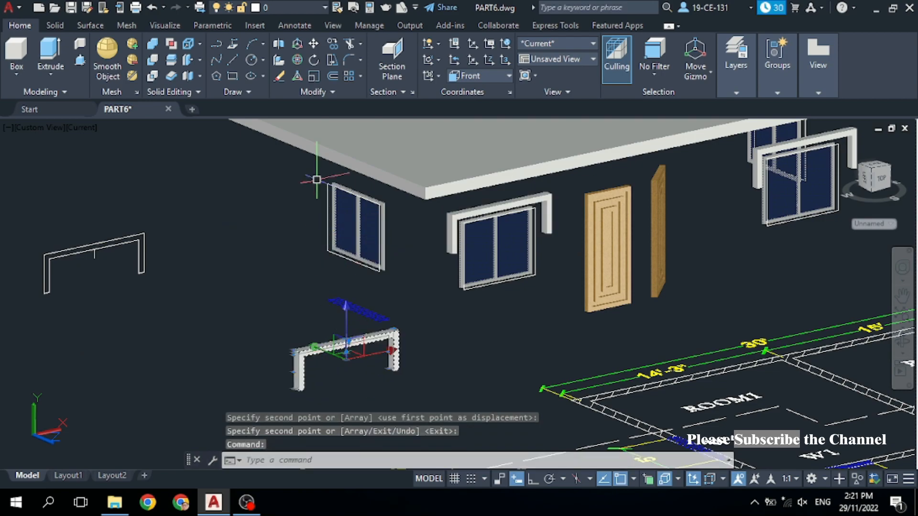
left_click(297, 60)
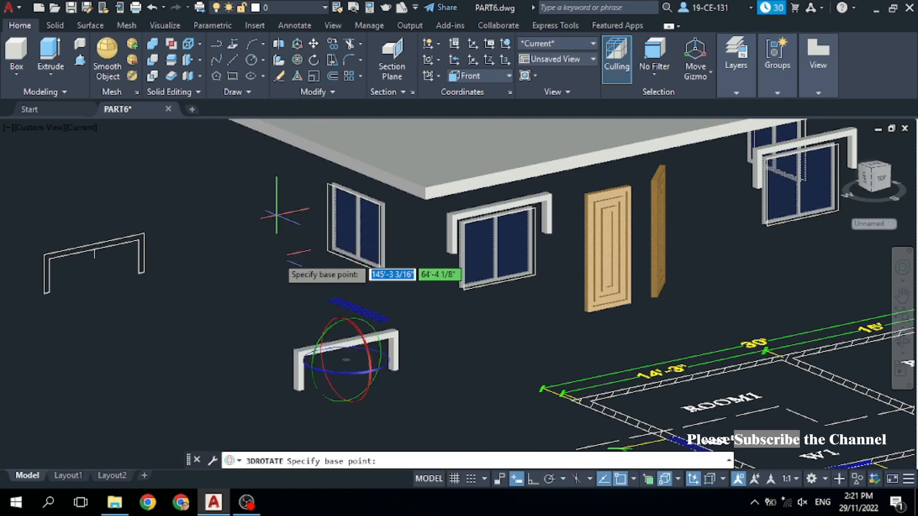
left_click(343, 370)
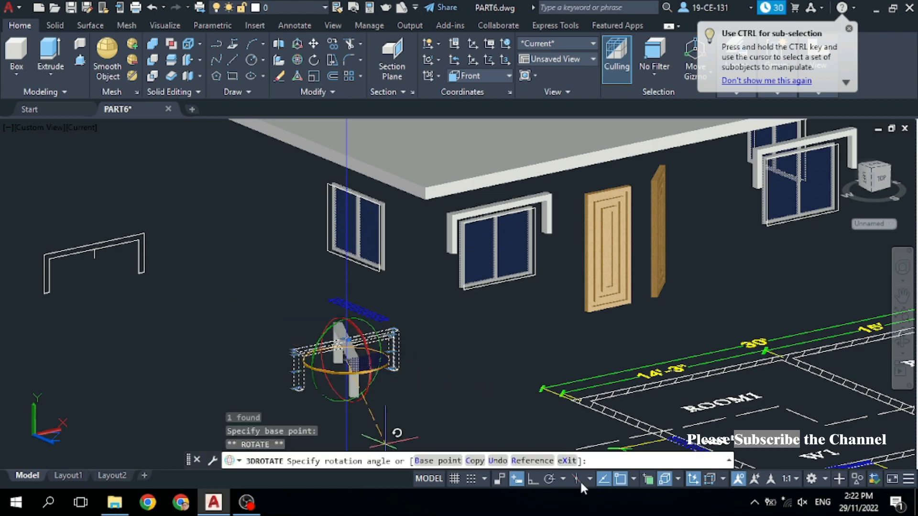
left_click(533, 479)
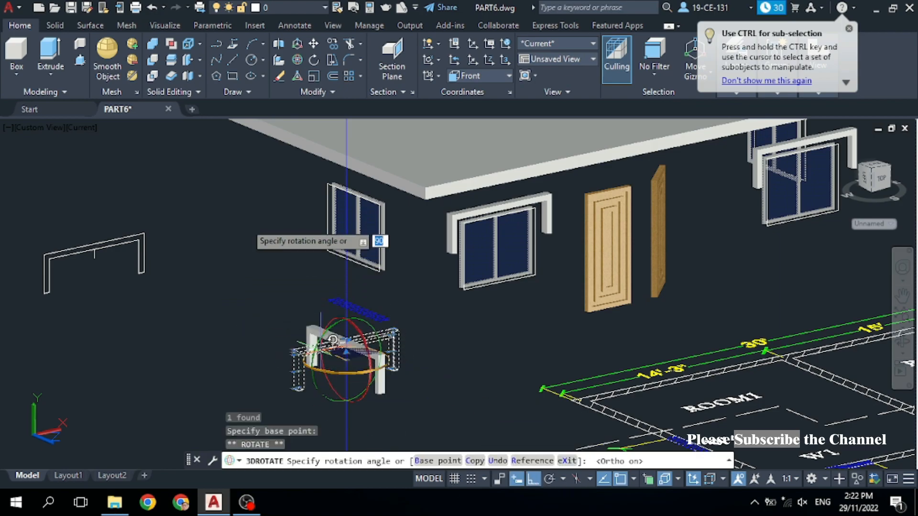
key("Return")
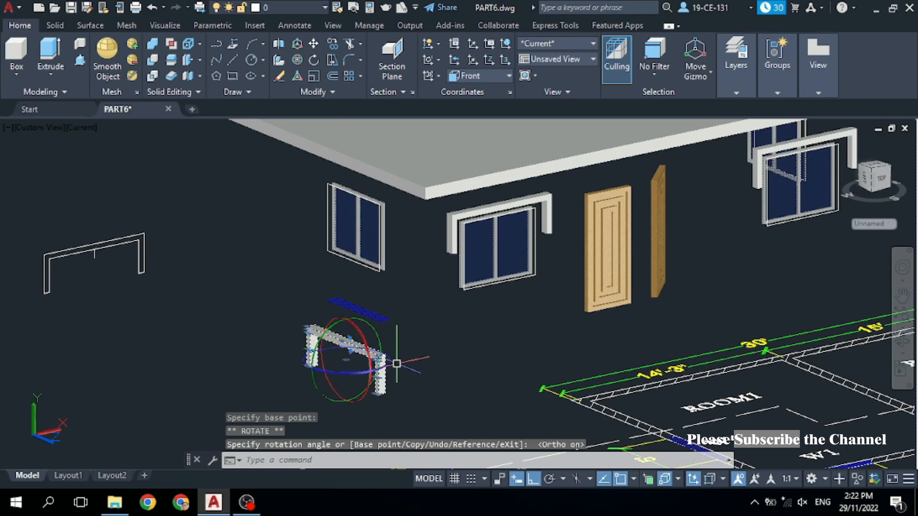
Begin copying the rotated frame, taking a base point 10 inches straight below the midpoint of its upper edge
right_click(449, 329)
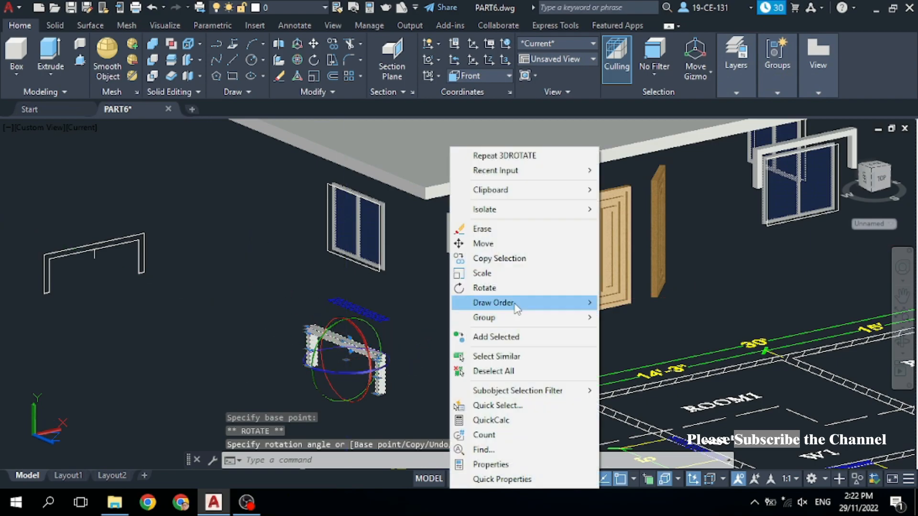
left_click(506, 259)
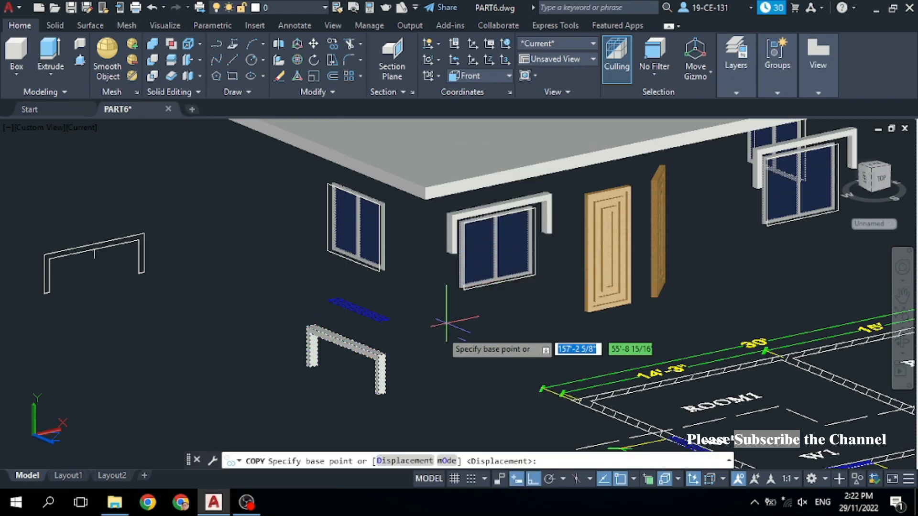
scroll(339, 397, "up", 3)
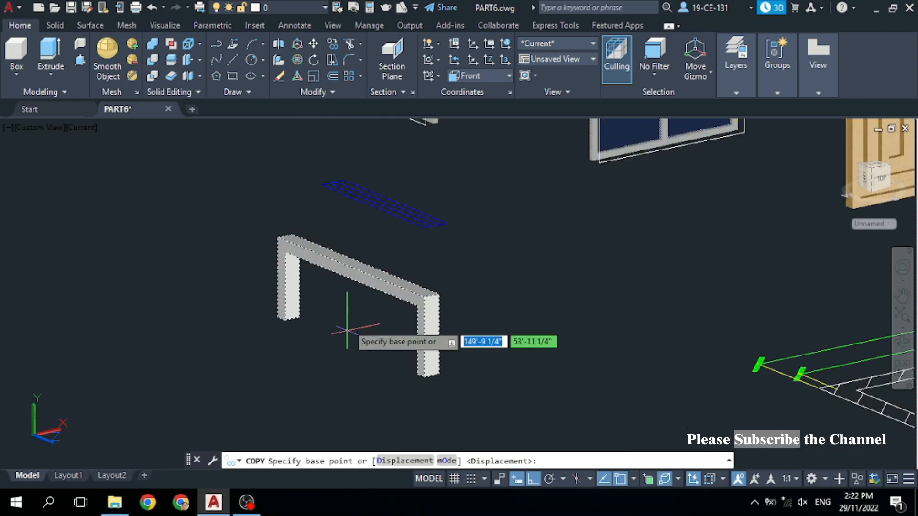
scroll(365, 265, "up", 4)
scroll(366, 265, "up", 3)
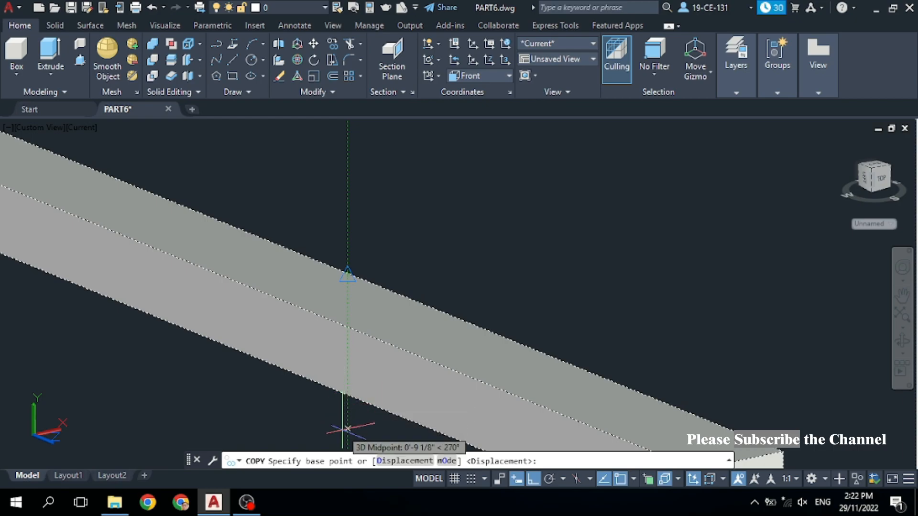
type("0")
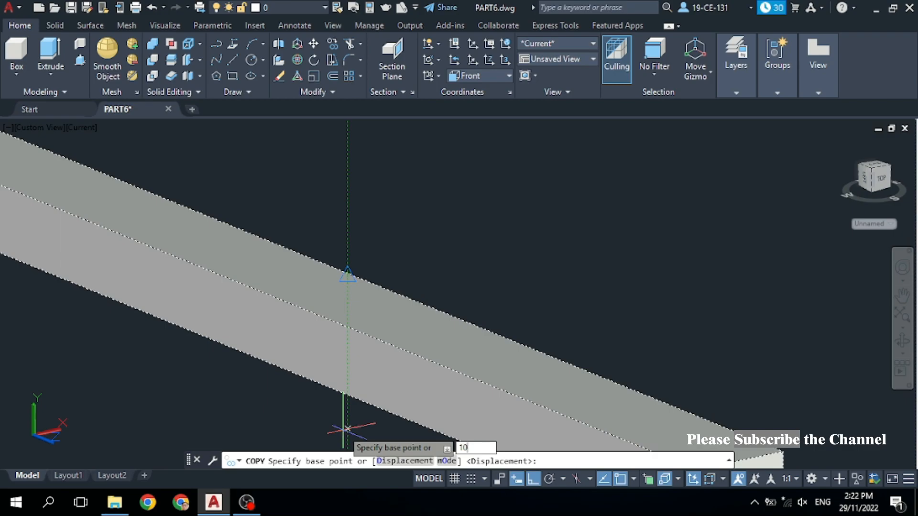
key("Return")
Turn Ortho off and place the frame copy at the top midpoint of the side window
scroll(416, 330, "down", 4)
scroll(417, 355, "down", 5)
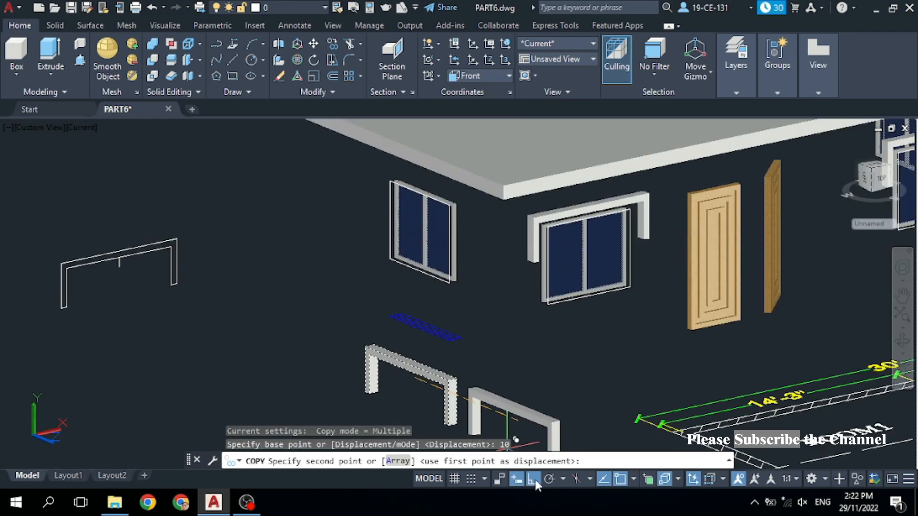
left_click(535, 479)
scroll(421, 196, "up", 5)
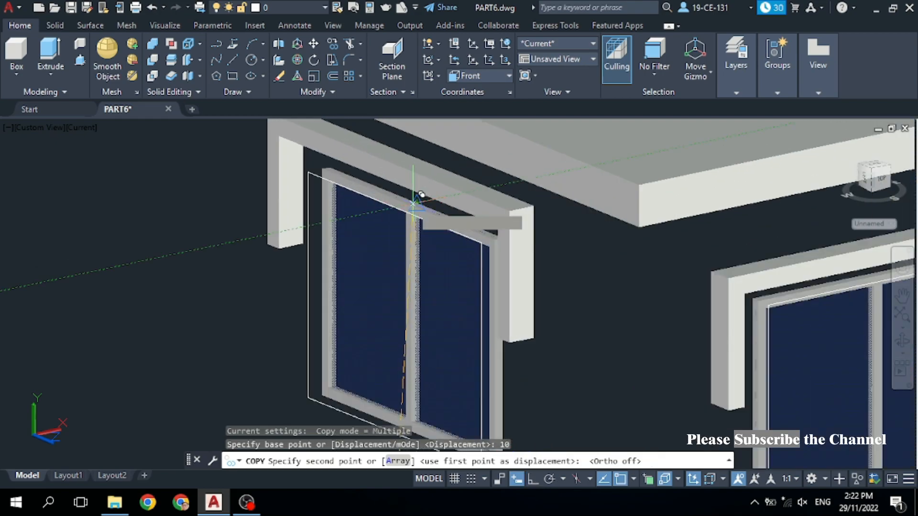
scroll(418, 199, "up", 3)
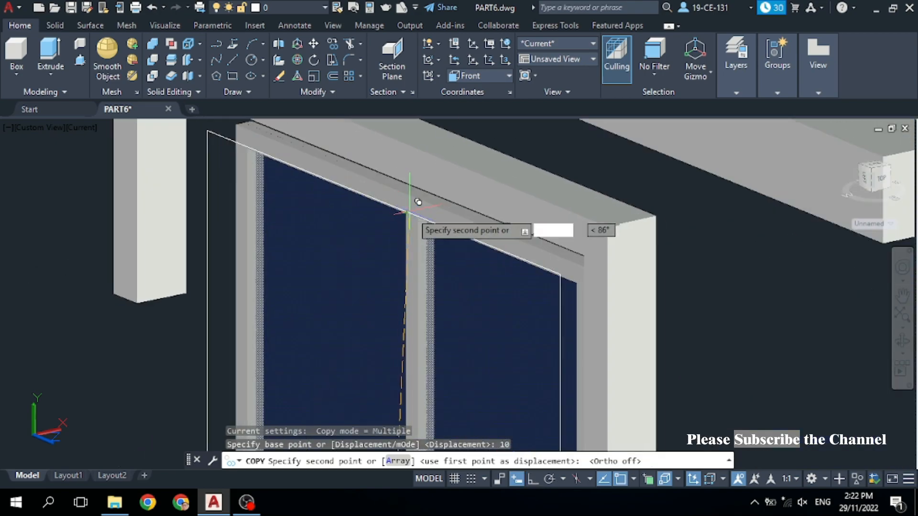
left_click(414, 215)
scroll(414, 215, "down", 6)
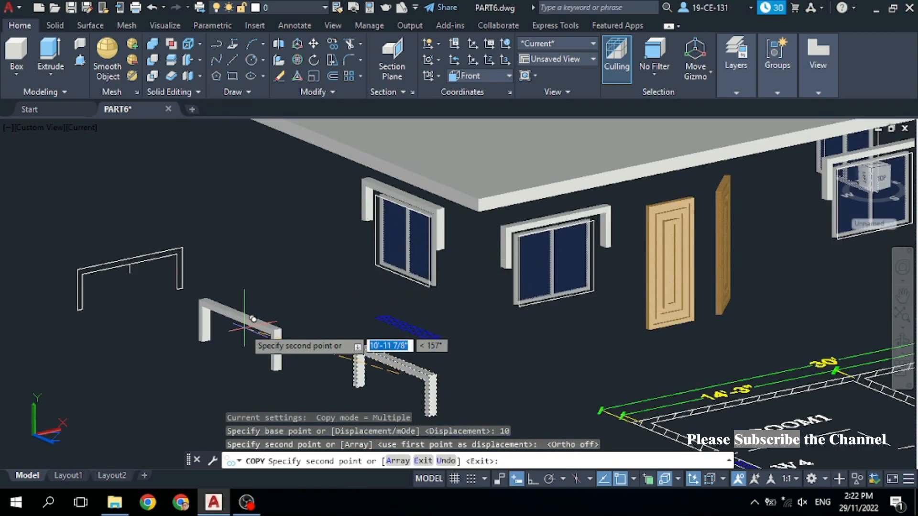
scroll(268, 311, "down", 4)
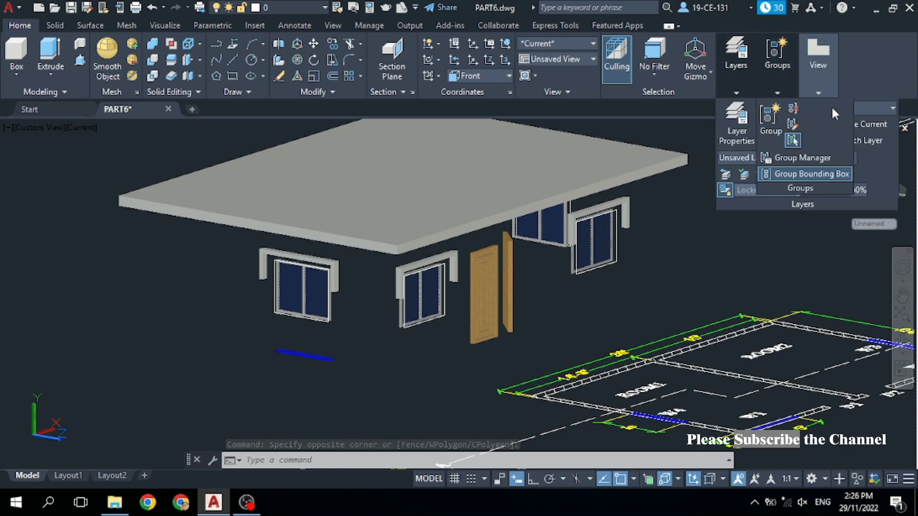
Thaw the 3D Walls layer
left_click(868, 110)
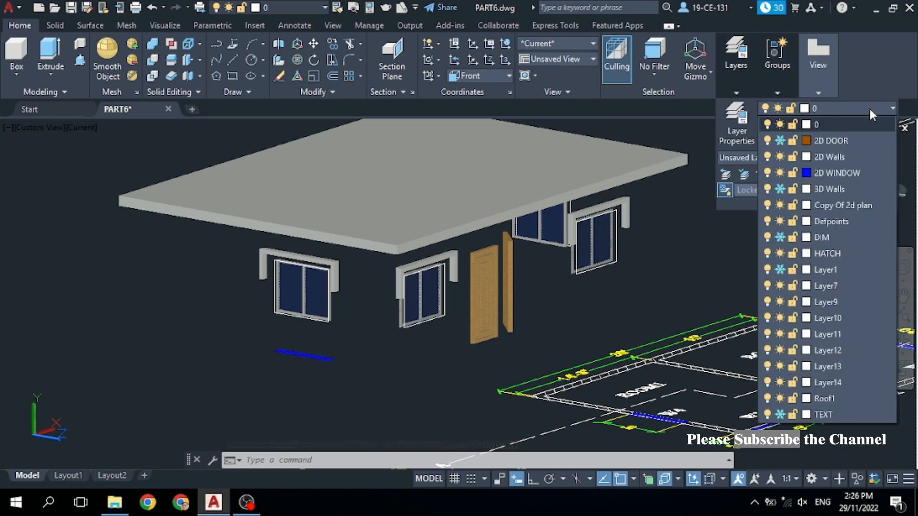
left_click(780, 189)
left_click(713, 236)
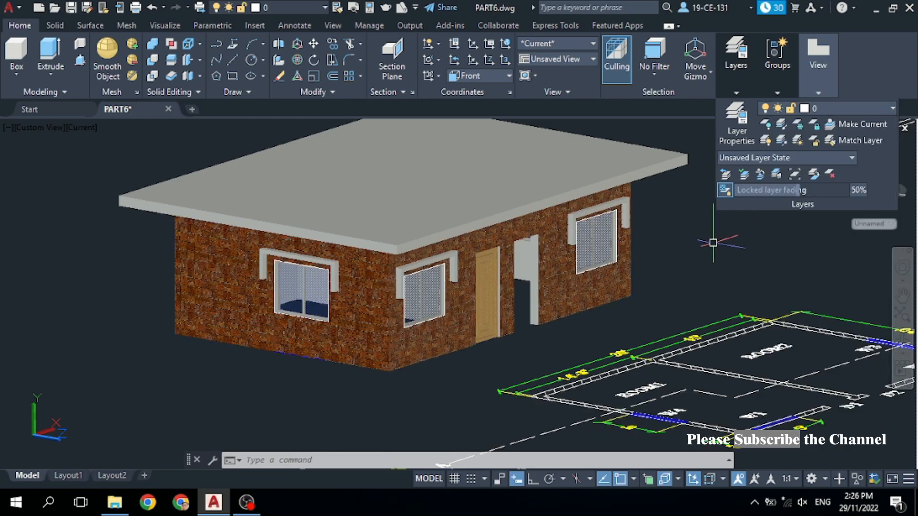
left_click(708, 254)
left_click(775, 245)
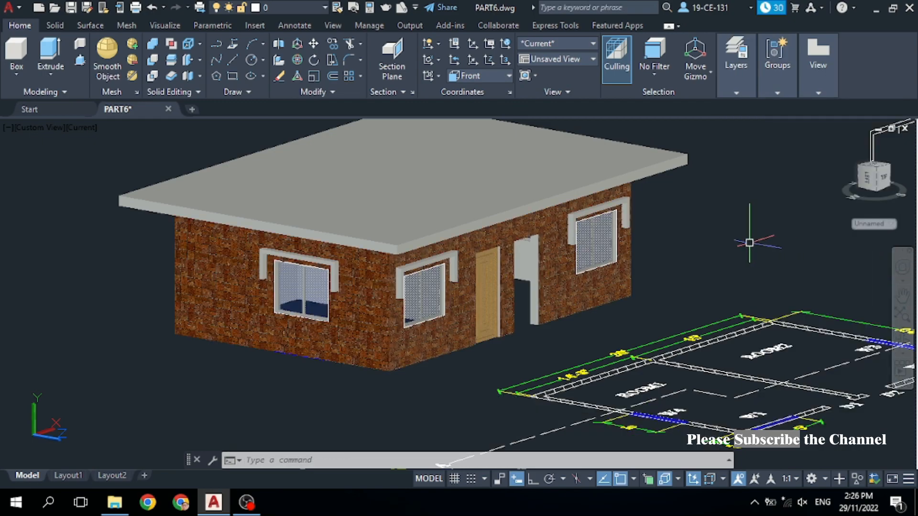
Press-pull the outer face of the frame above the front window beside the open doorway by 4 inches
middle_click_drag(769, 244, 727, 239, "shift")
scroll(614, 221, "up", 8)
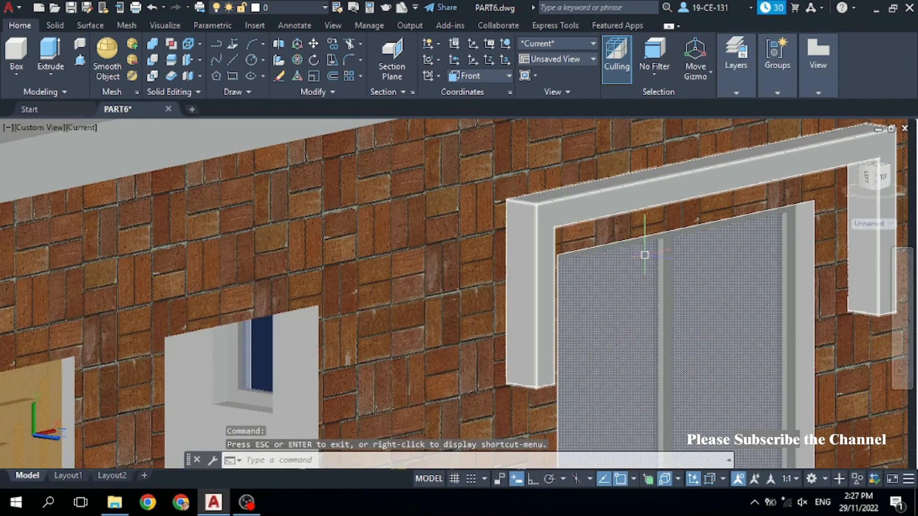
scroll(644, 255, "down", 5)
scroll(579, 221, "down", 3)
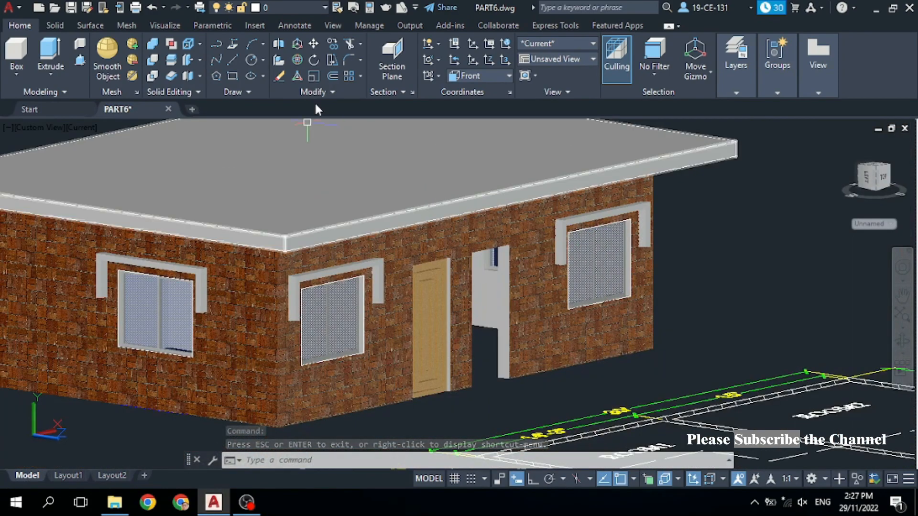
left_click(80, 61)
scroll(524, 222, "up", 5)
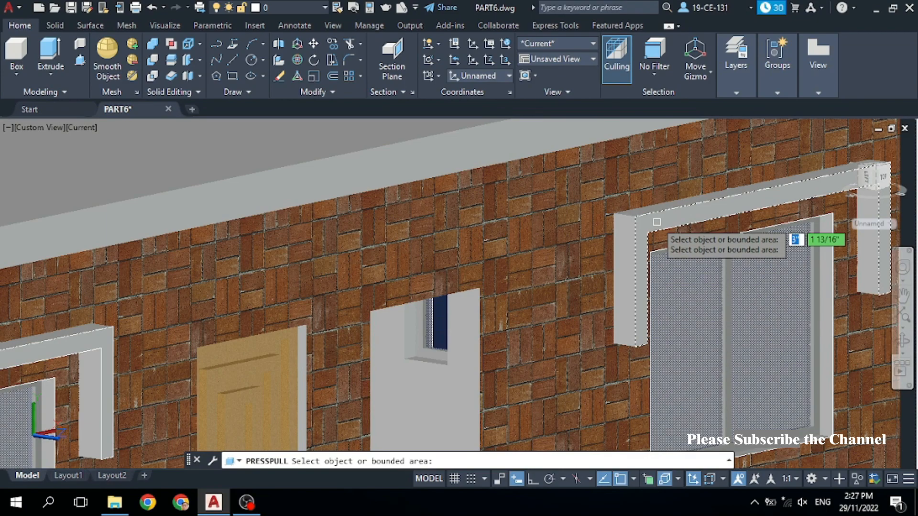
left_click(656, 222)
scroll(657, 222, "down", 5)
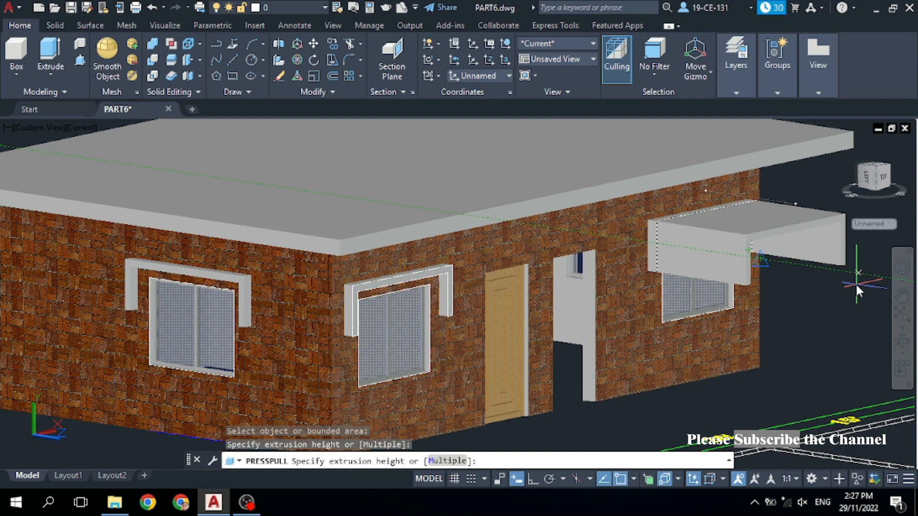
key("Return")
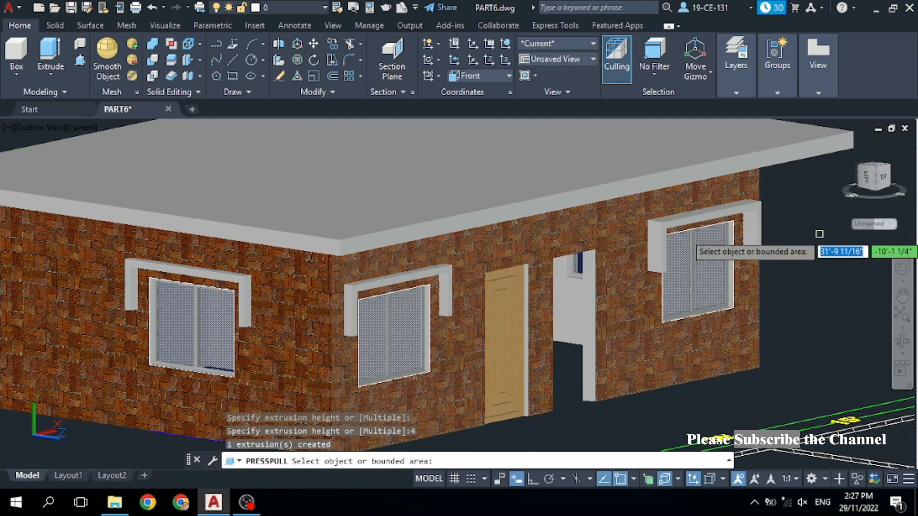
key("Return")
scroll(359, 315, "down", 4)
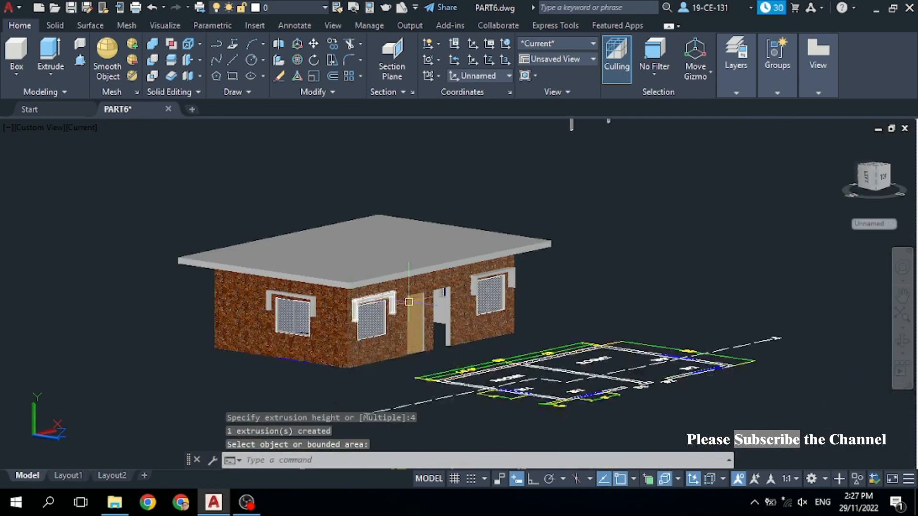
scroll(383, 300, "up", 4)
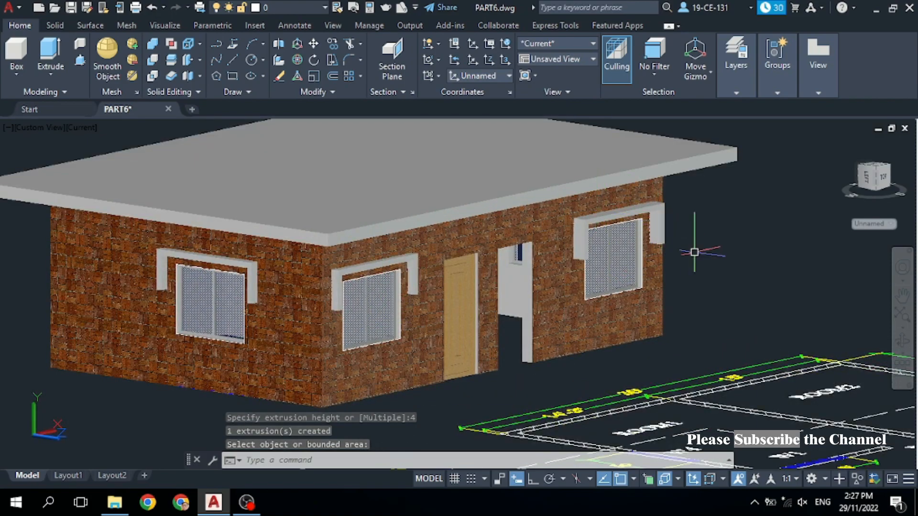
Freeze the Roof1 layer
left_click(903, 341)
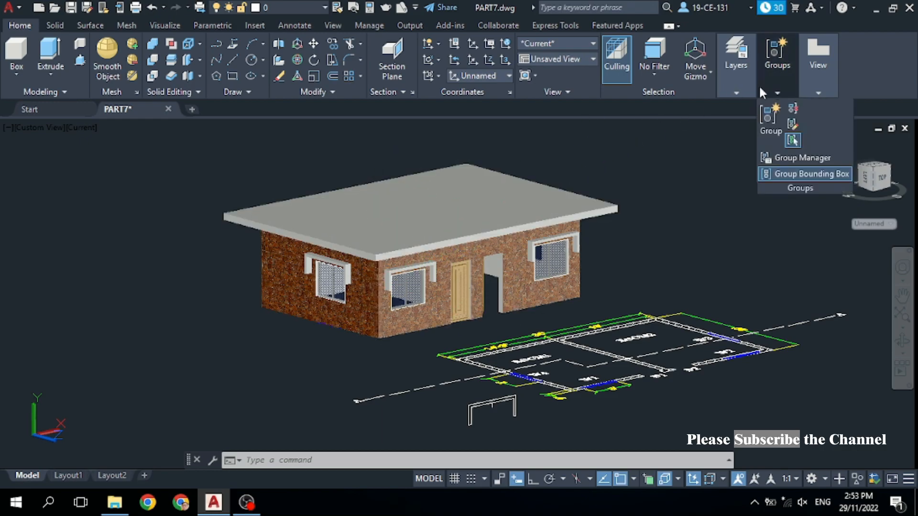
mouse_move(744, 91)
left_click(865, 108)
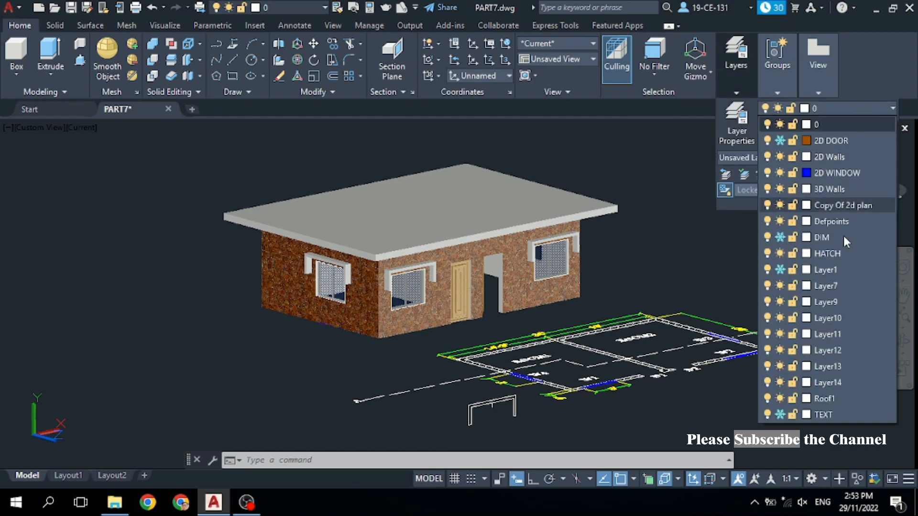
left_click(780, 398)
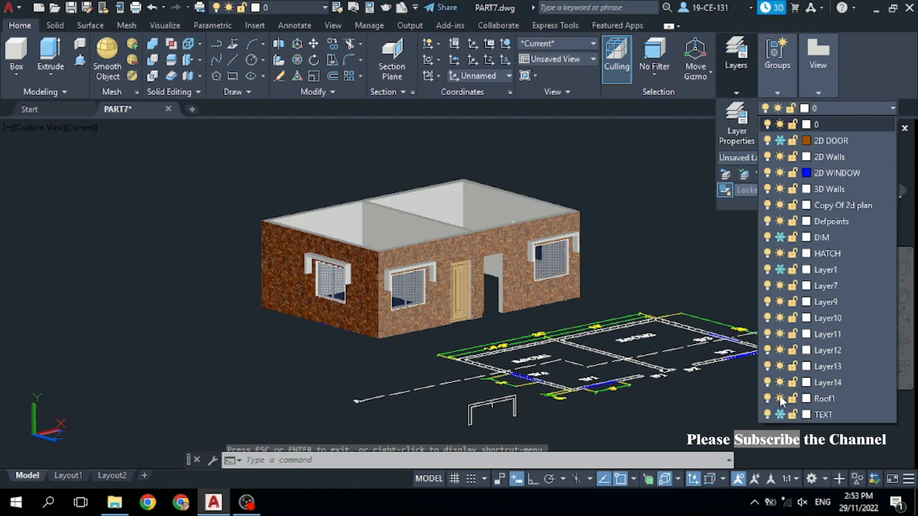
left_click(537, 220)
left_click(620, 195)
left_click(640, 169)
Copy the whole ground storey from its lower front corner 10'9" straight up with Ortho on
left_click(636, 159)
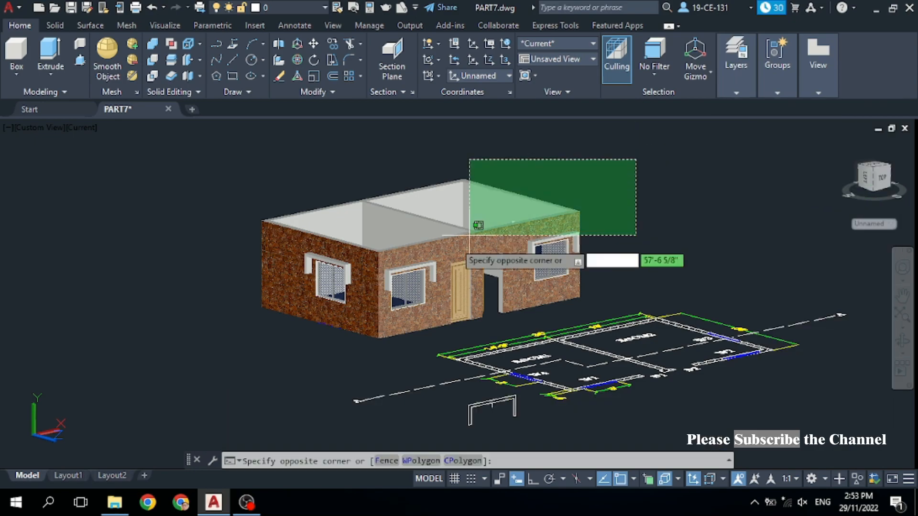
left_click(255, 334)
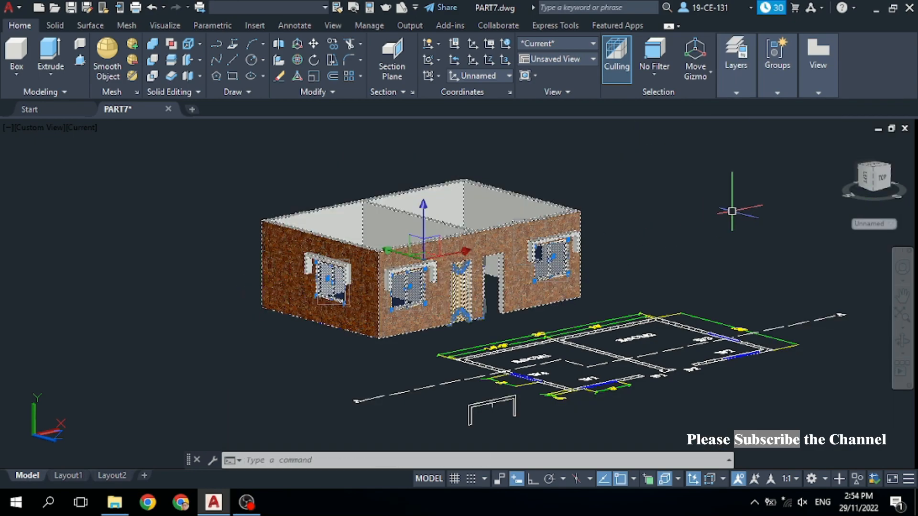
right_click(732, 211)
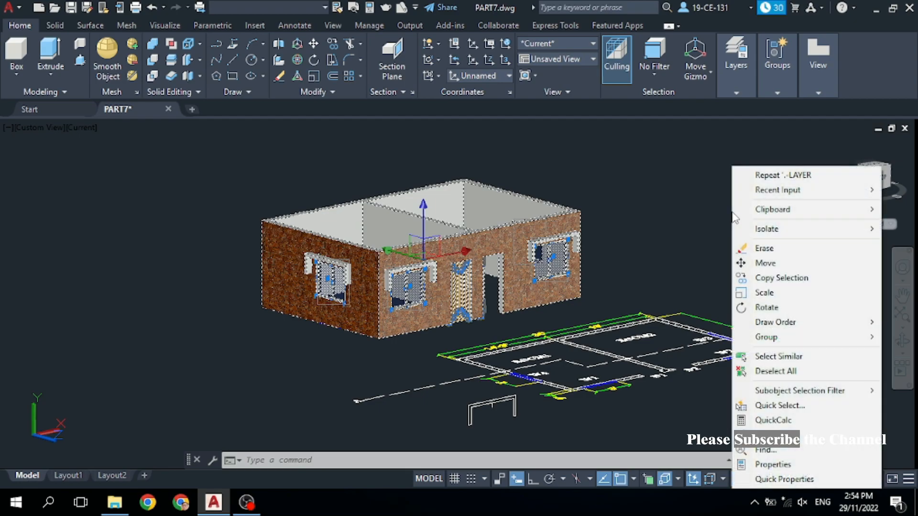
left_click(760, 278)
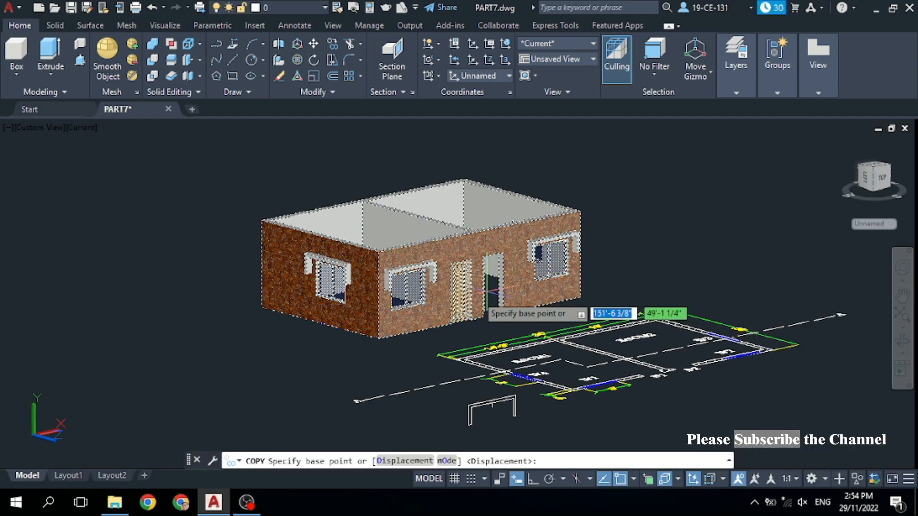
left_click(378, 337)
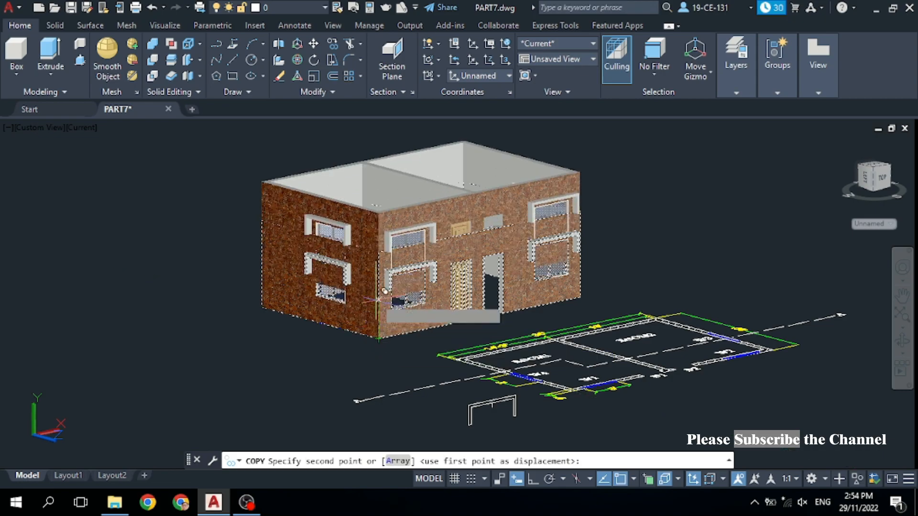
left_click(533, 479)
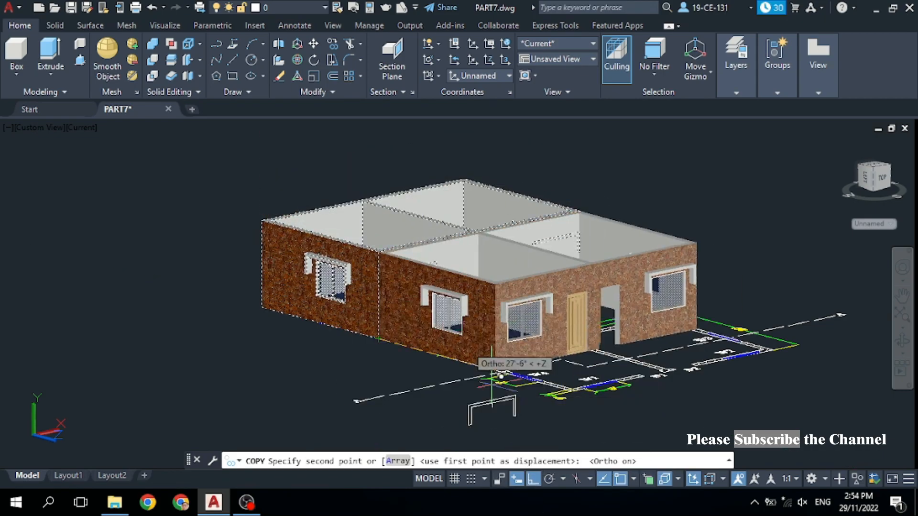
scroll(420, 438, "down", 2)
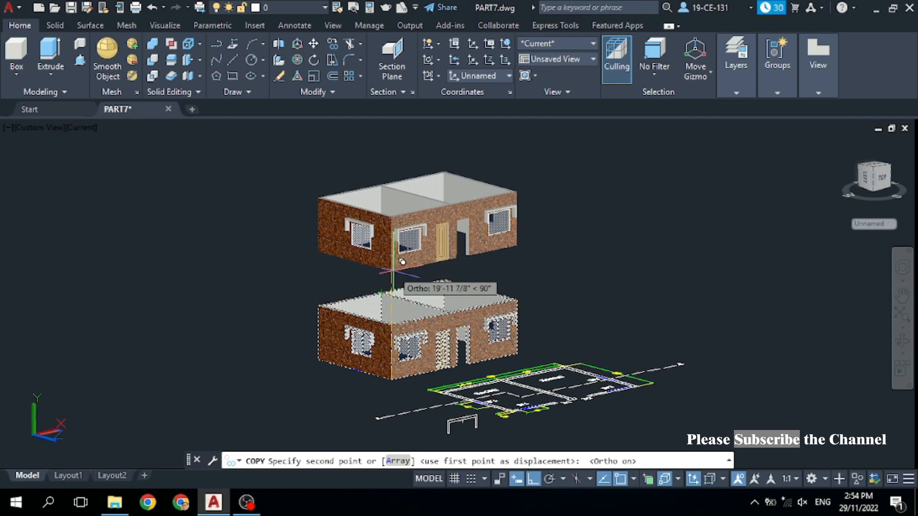
type("1")
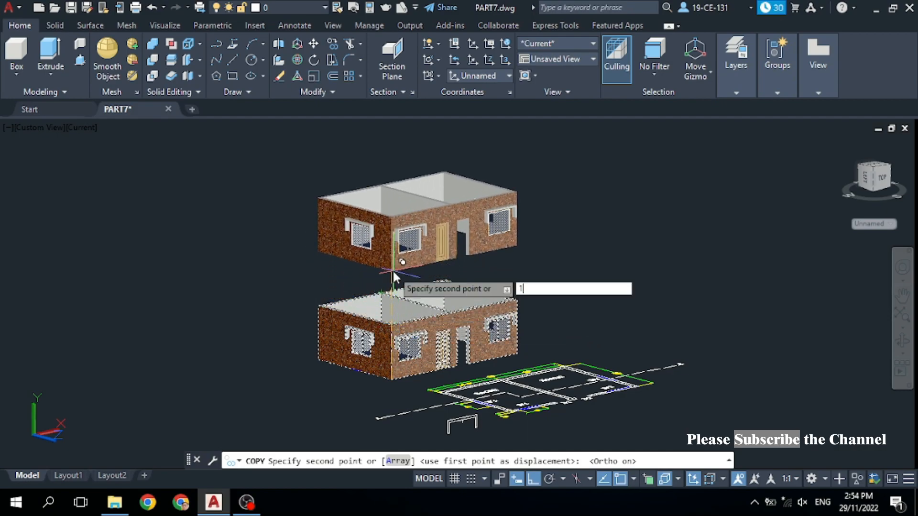
type("0'")
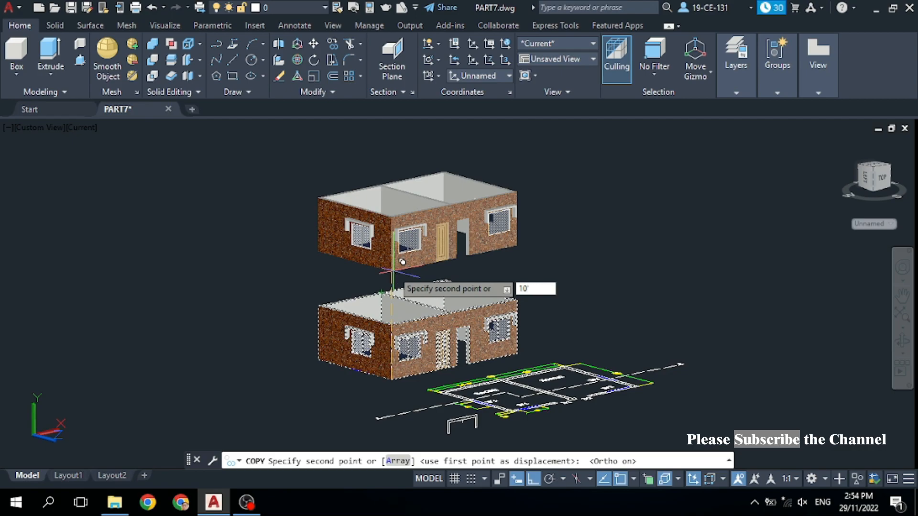
type("9")
key("Return")
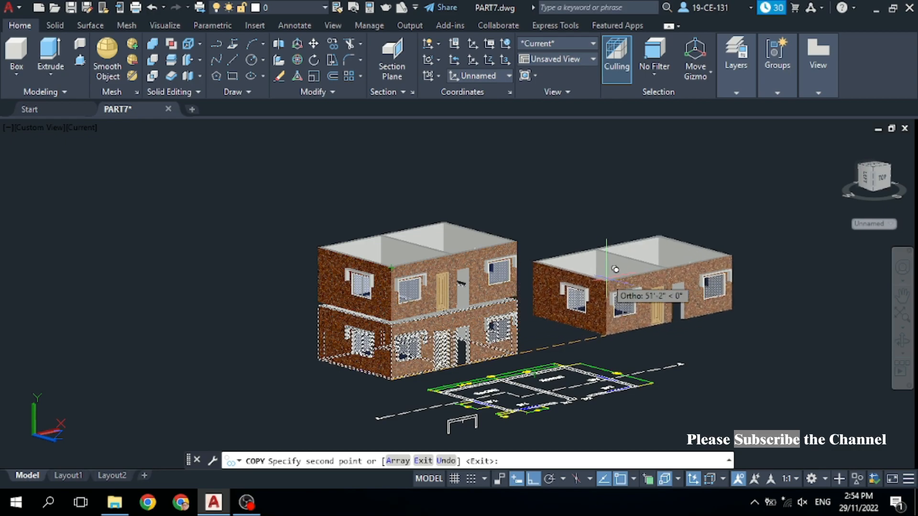
right_click(606, 278)
left_click(637, 291)
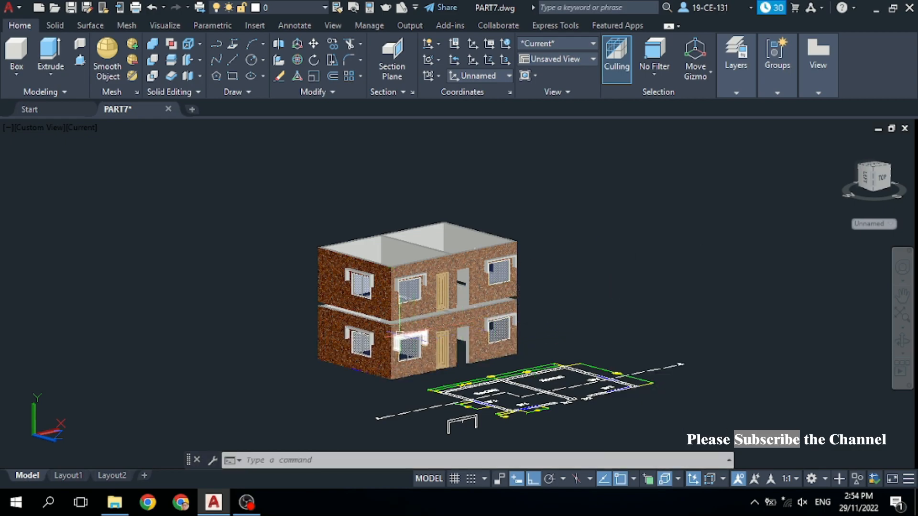
Thaw the Roof1 layer
scroll(400, 334, "up", 5)
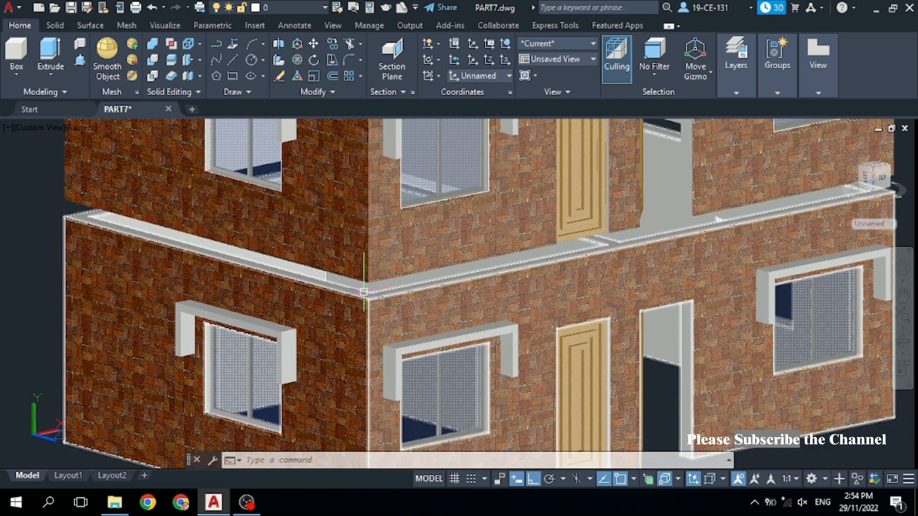
scroll(386, 283, "down", 7)
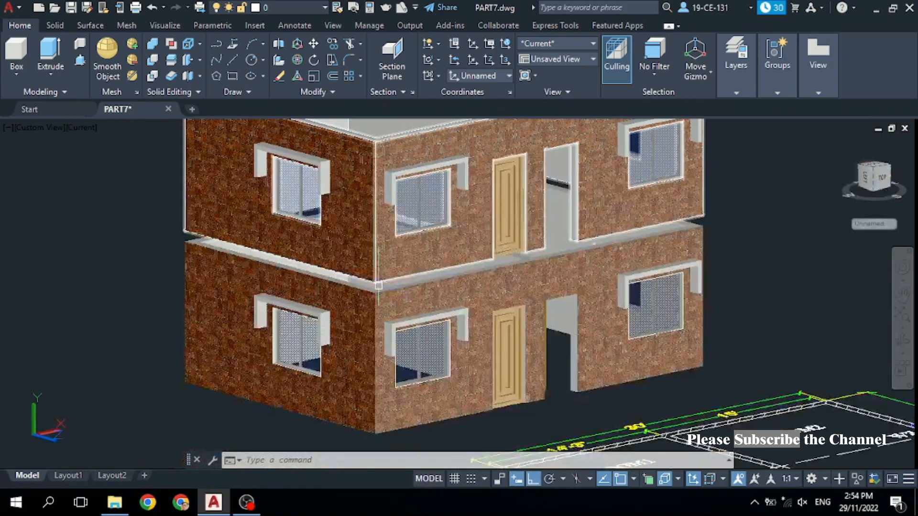
scroll(386, 283, "up", 2)
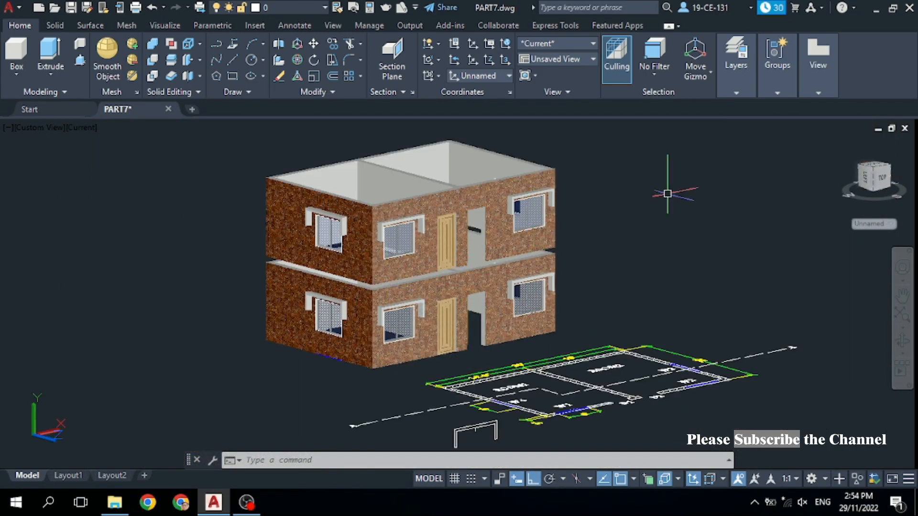
left_click(733, 84)
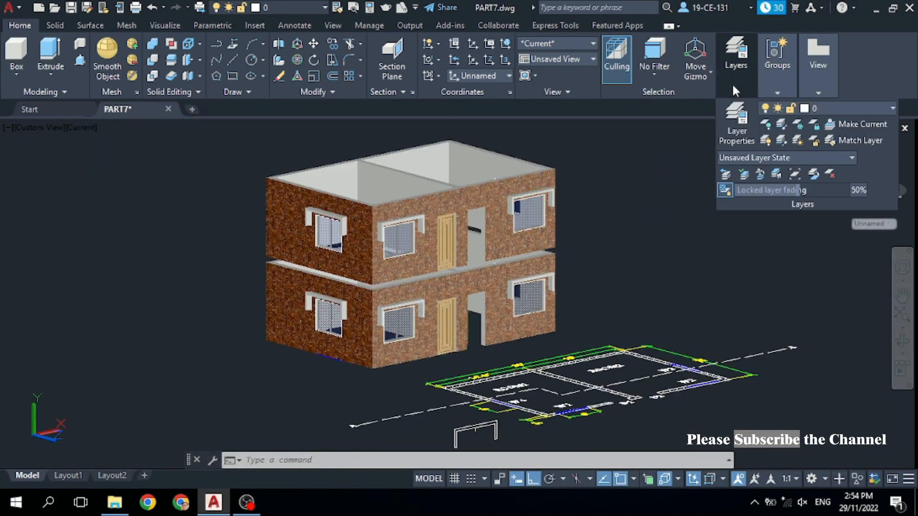
left_click(859, 108)
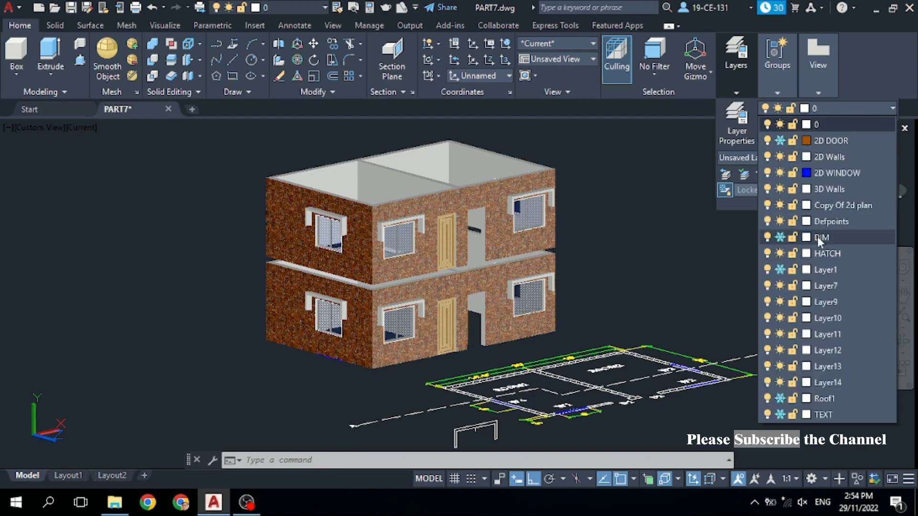
left_click(780, 398)
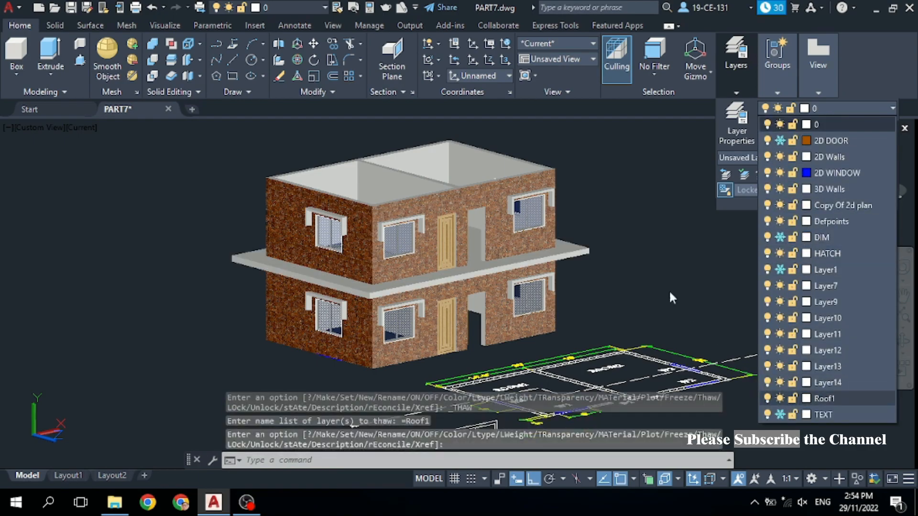
left_click(661, 220)
left_click(649, 255)
left_click(685, 245)
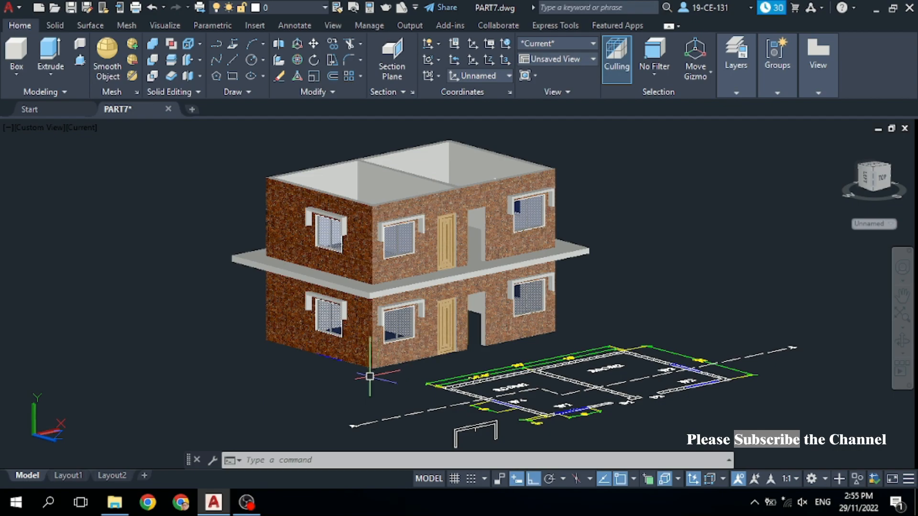
Orbit to see the house from below and draw a rectangle across its base between diagonally opposite outer wall corners
left_click(903, 341)
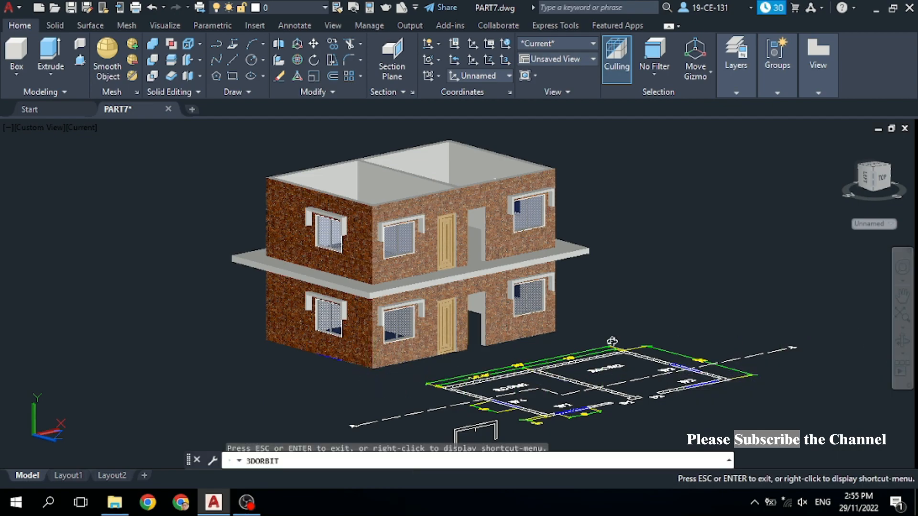
left_click_drag(408, 359, 471, 257)
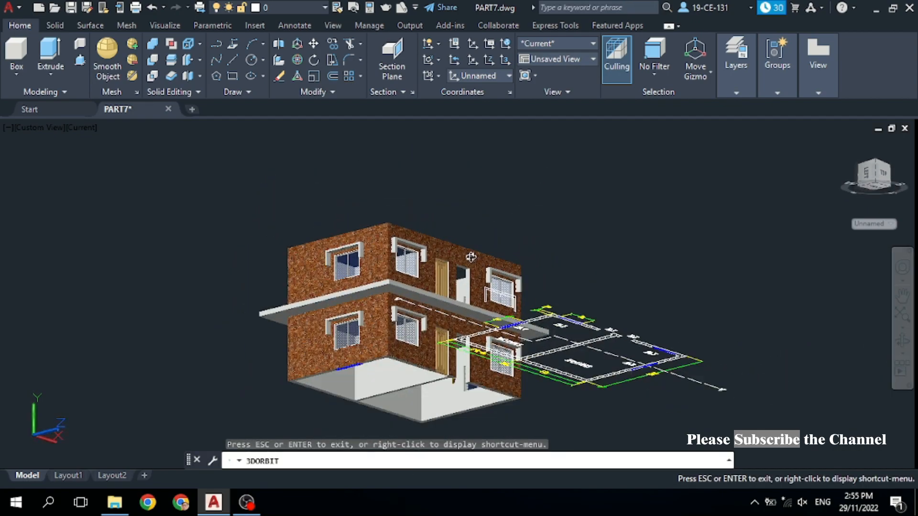
right_click(623, 208)
left_click(639, 215)
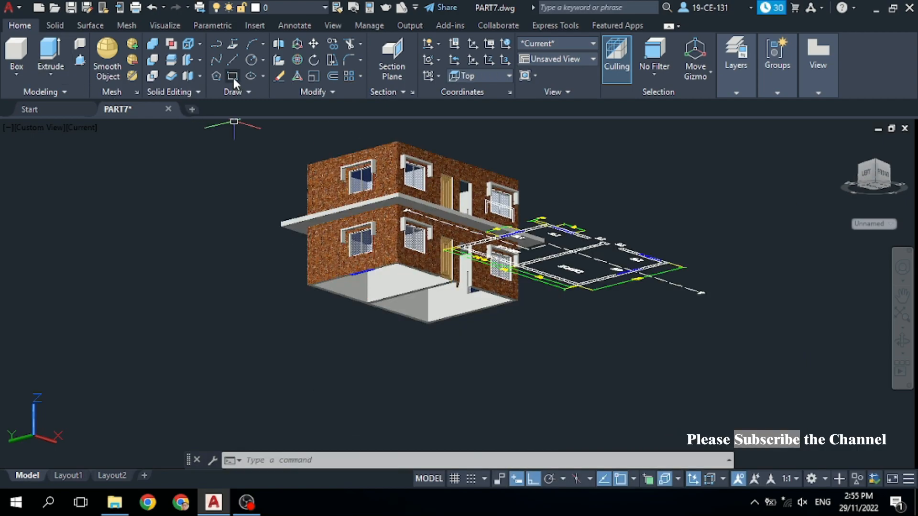
left_click(234, 77)
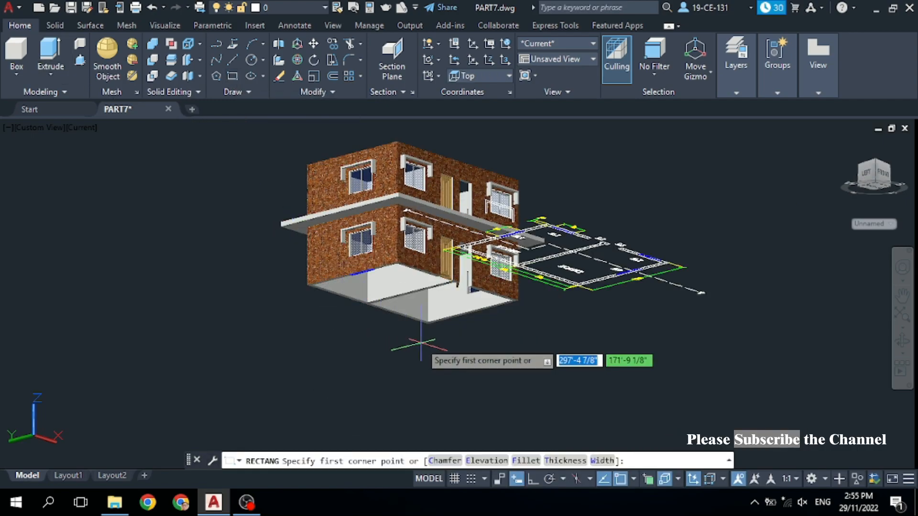
scroll(428, 342, "up", 3)
scroll(428, 342, "up", 3)
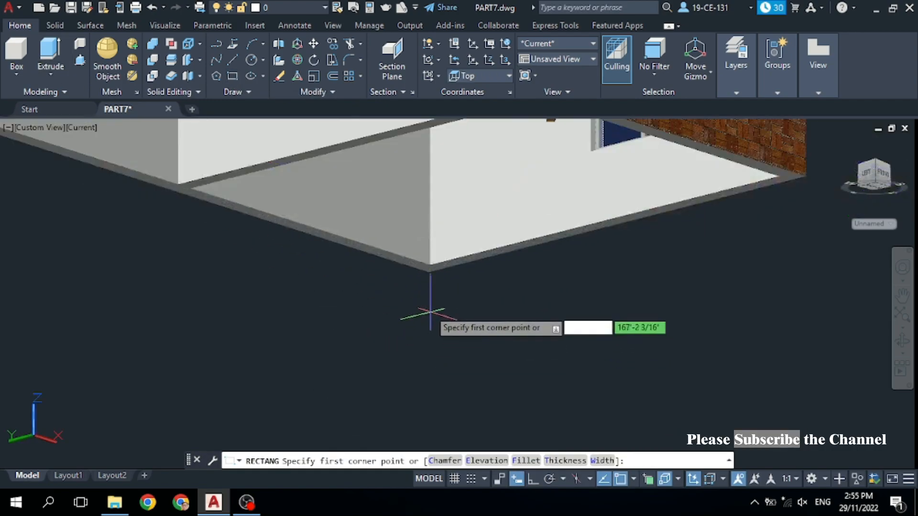
left_click(429, 272)
scroll(464, 359, "down", 5)
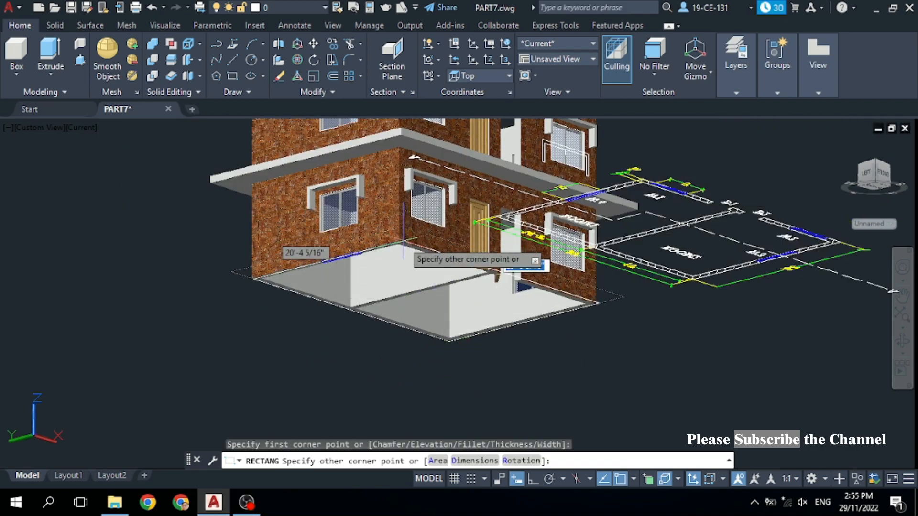
left_click(400, 241)
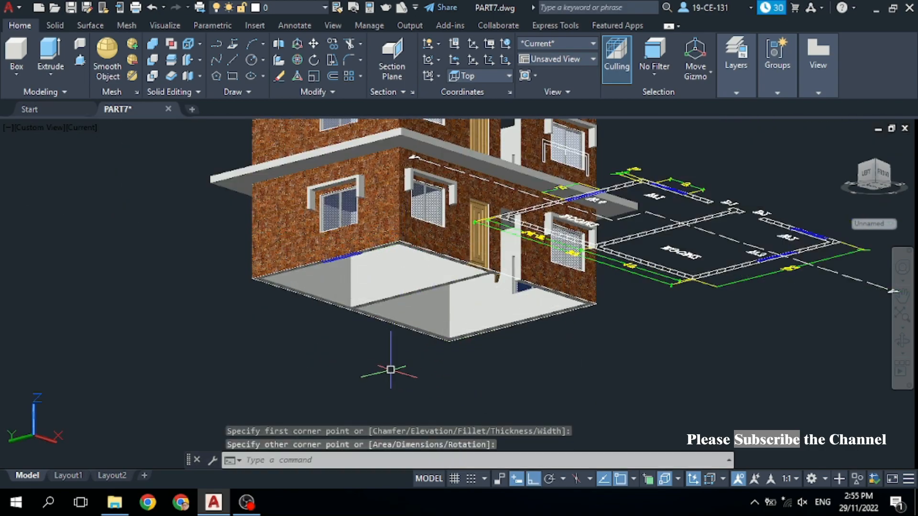
Extrude the rectangle under the house downward by 9 inches
scroll(398, 377, "down", 2)
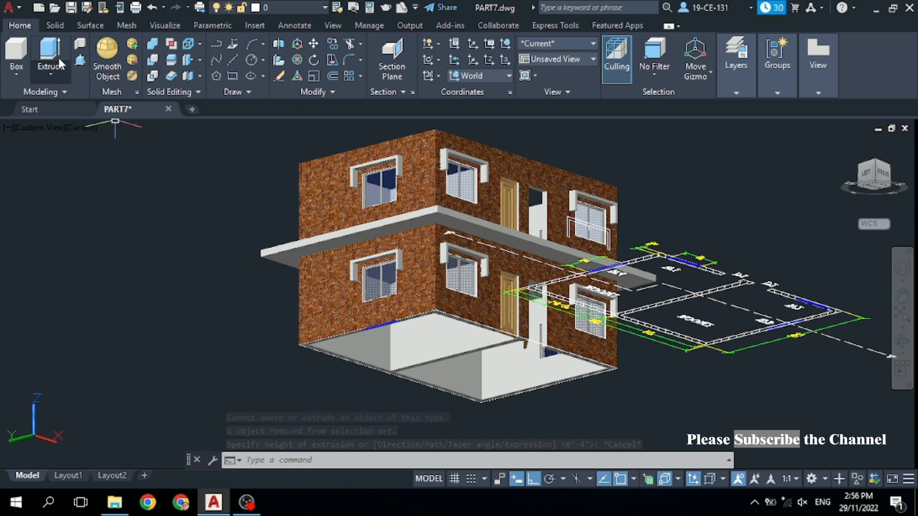
left_click(51, 60)
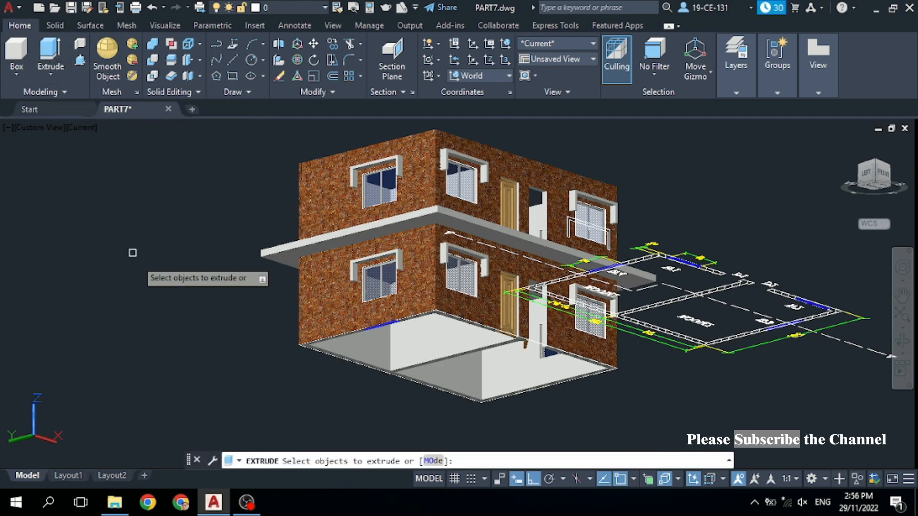
scroll(306, 361, "up", 2)
left_click(309, 357)
left_click(268, 314)
right_click(257, 337)
left_click(291, 347)
scroll(326, 373, "down", 2)
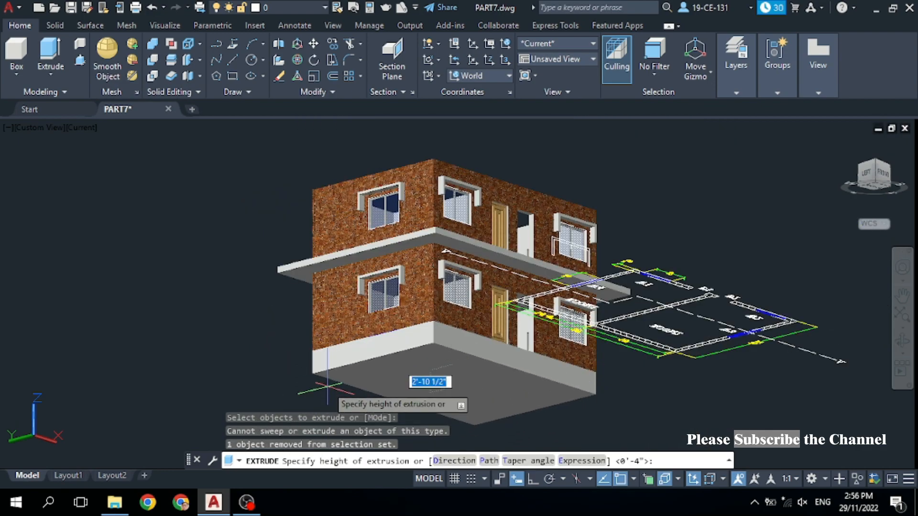
type("9")
key("Return")
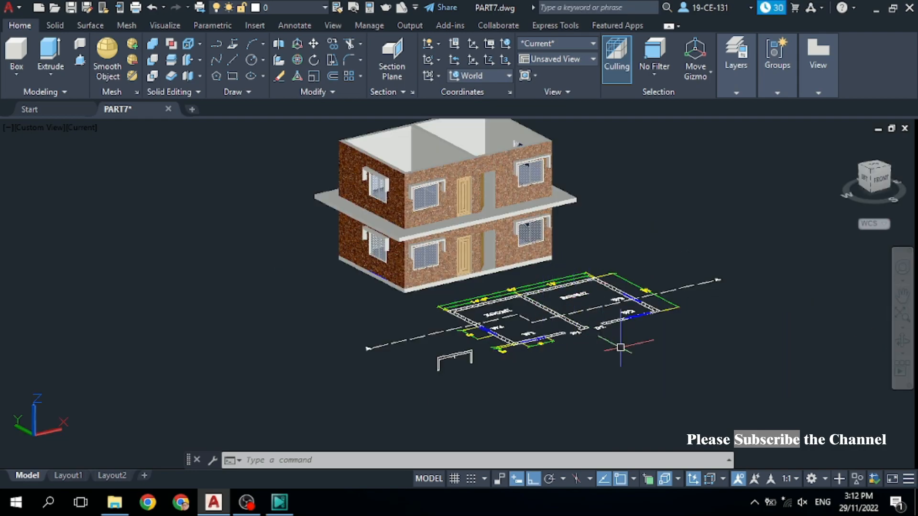
Move the whole 2D plan, including its dimensions and section line, straight down away from the house in top view
left_click(876, 168)
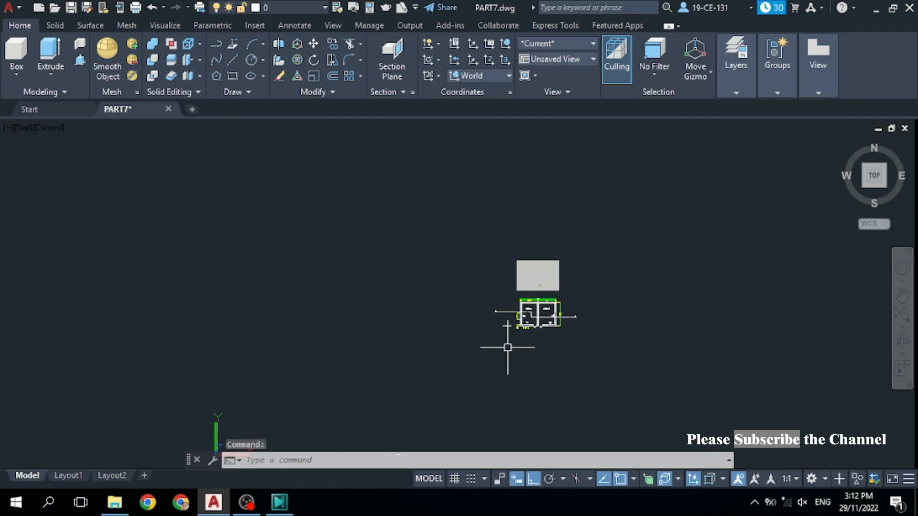
scroll(572, 331, "up", 3)
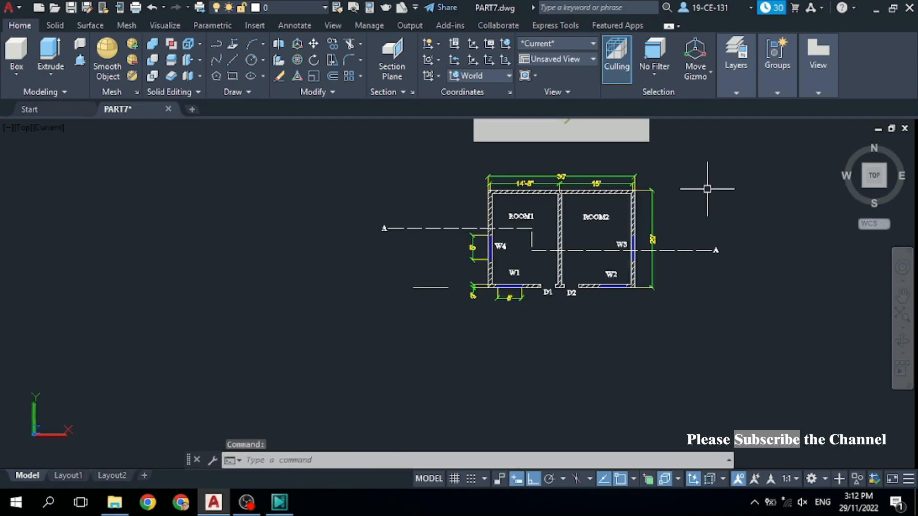
left_click(709, 170)
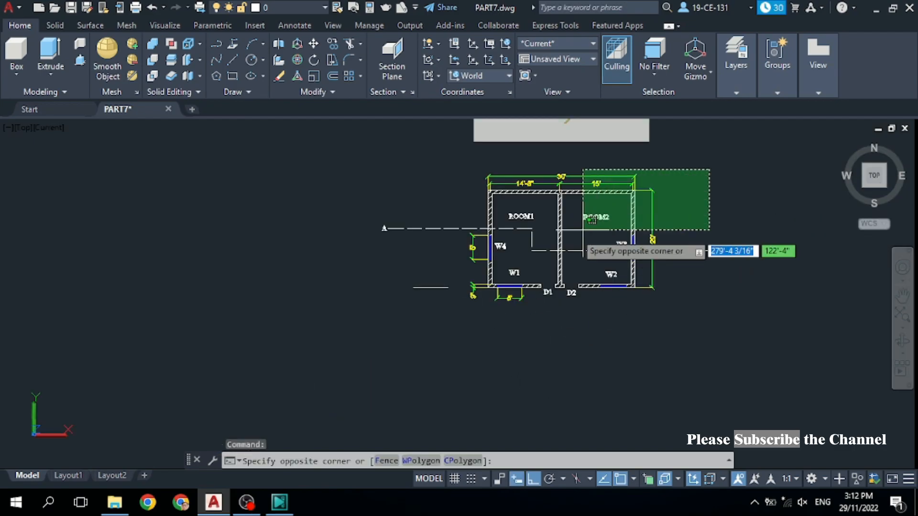
left_click(371, 348)
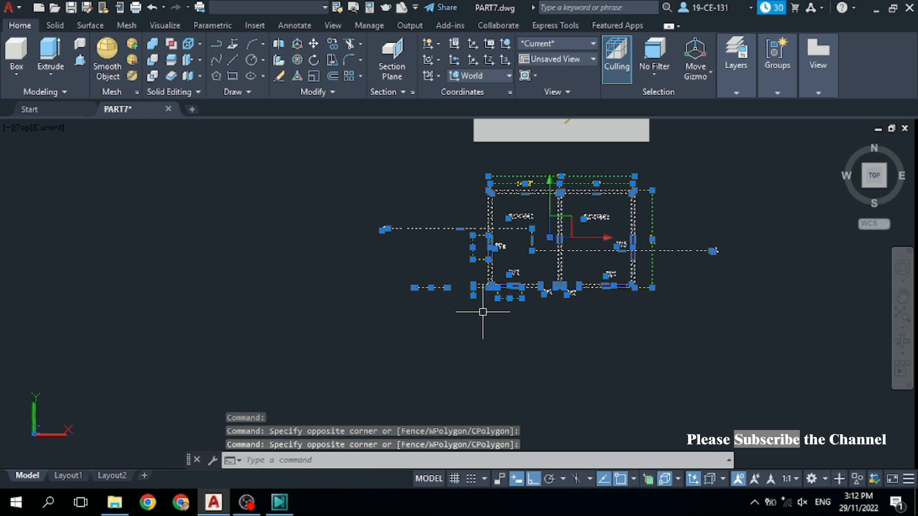
right_click(484, 313)
left_click(521, 264)
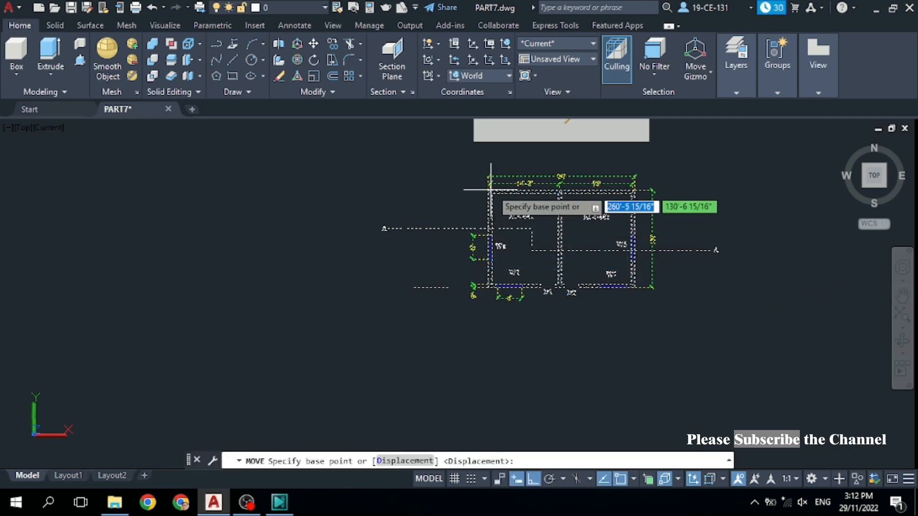
left_click(506, 178)
scroll(506, 253, "down", 5)
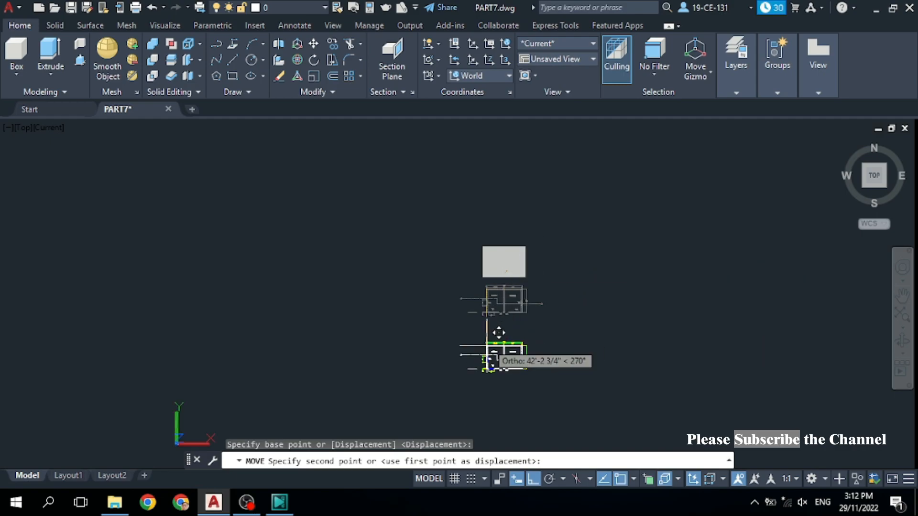
left_click(479, 385)
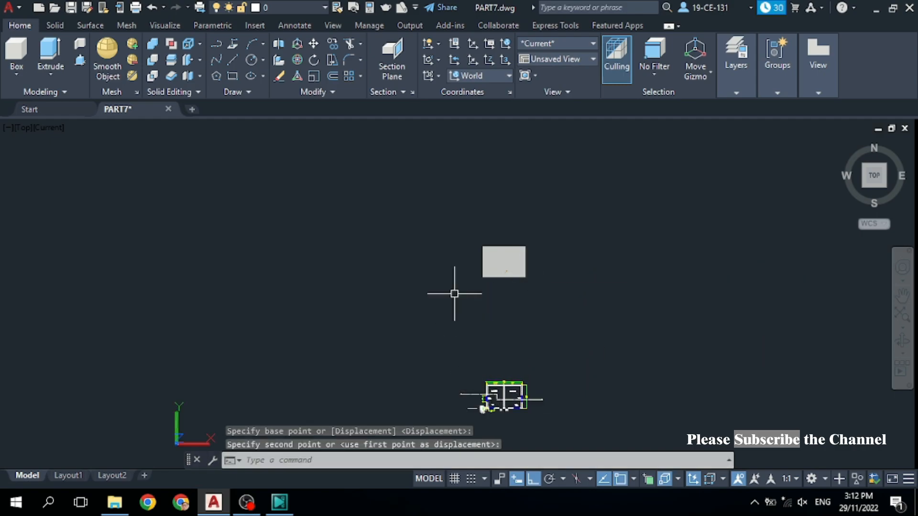
scroll(750, 324, "up", 2)
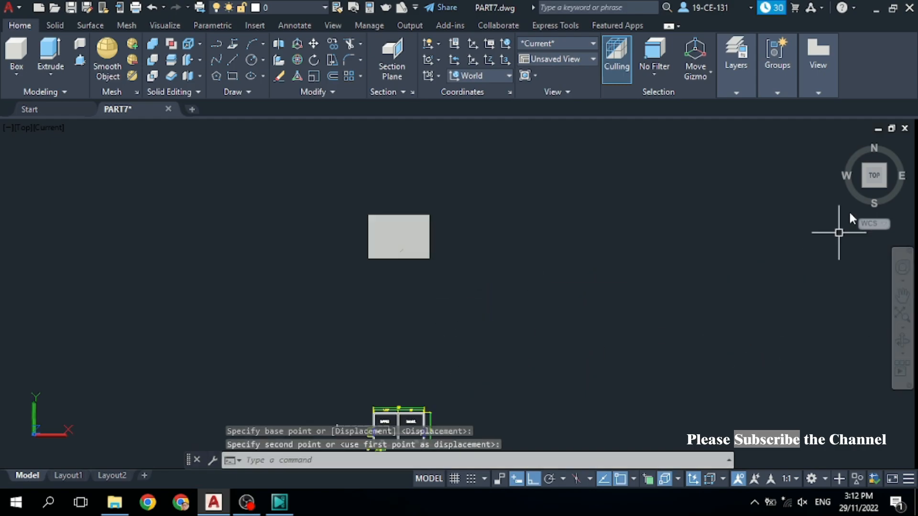
Presspull the front edge face of the slab between the two storeys outward by 2'
left_click(864, 187)
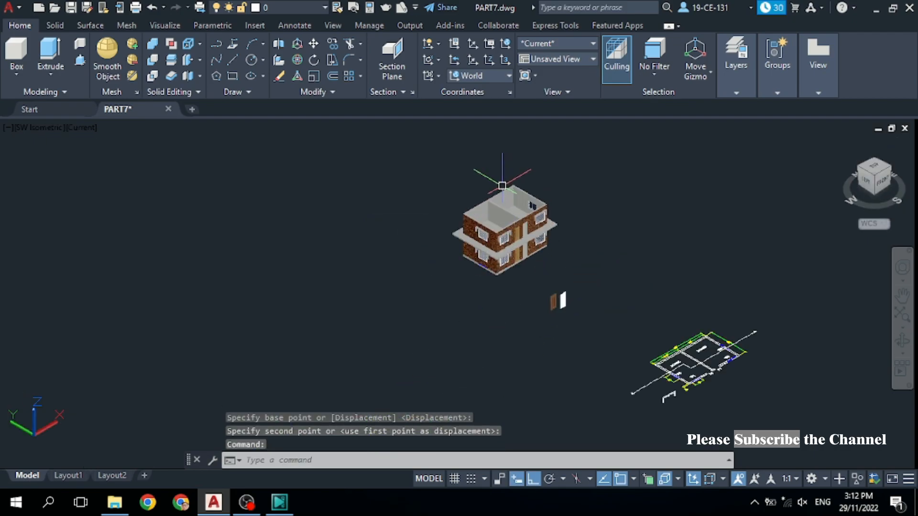
scroll(497, 210, "up", 4)
middle_click_drag(500, 232, 603, 328, "shift")
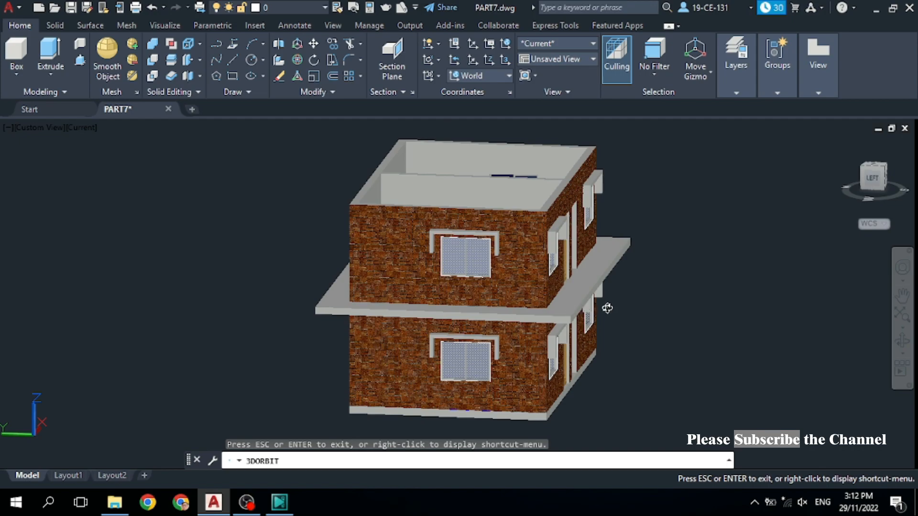
right_click(719, 245)
left_click(723, 240)
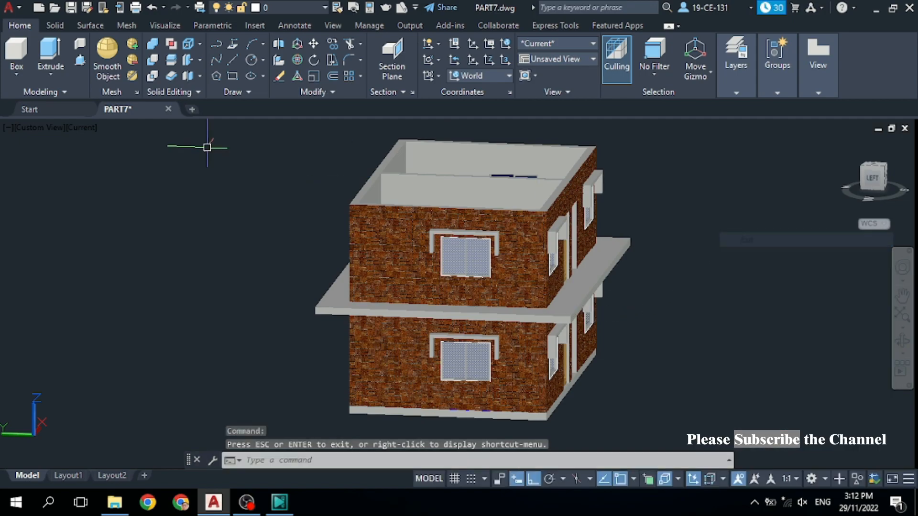
left_click(81, 61)
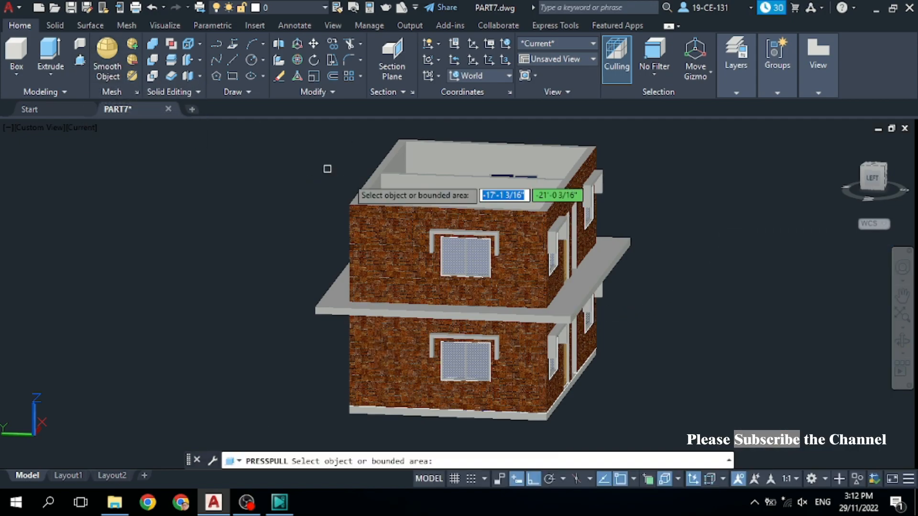
scroll(592, 307, "up", 5)
scroll(592, 310, "up", 3)
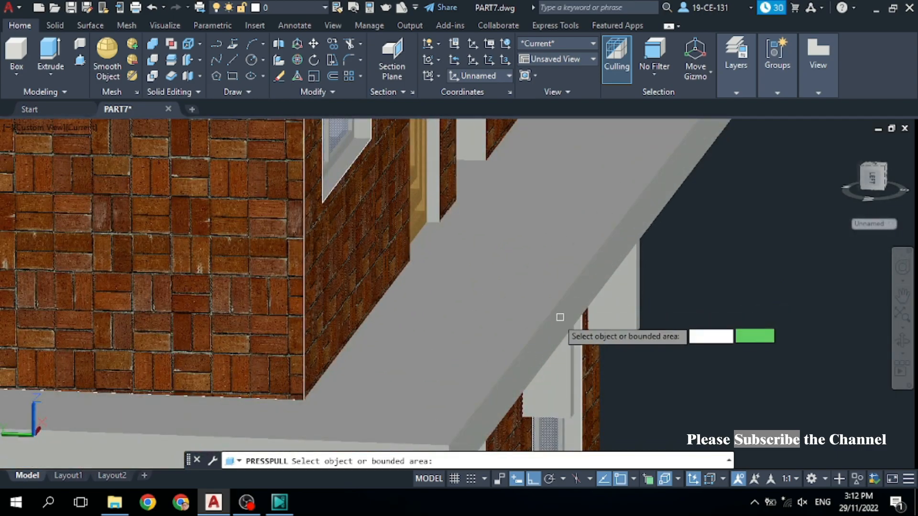
left_click(545, 346)
scroll(546, 349, "down", 2)
scroll(618, 310, "down", 4)
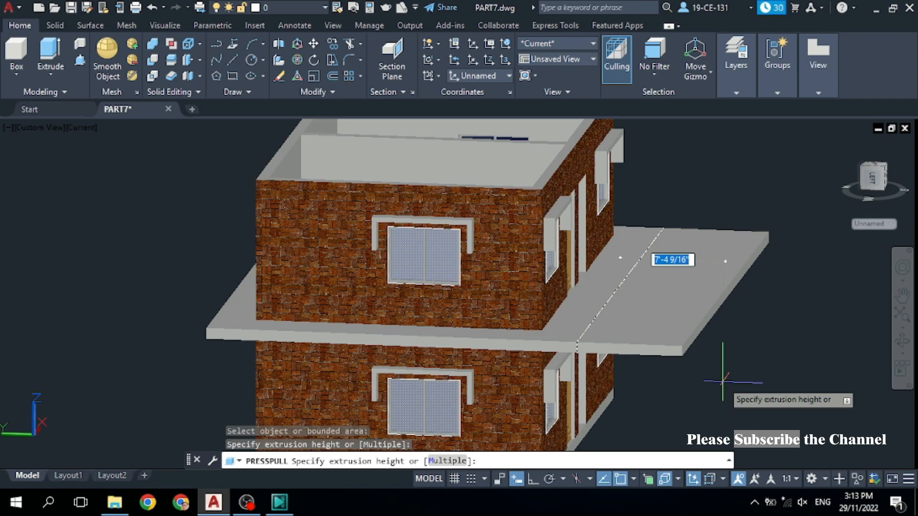
type("2'")
key("Return")
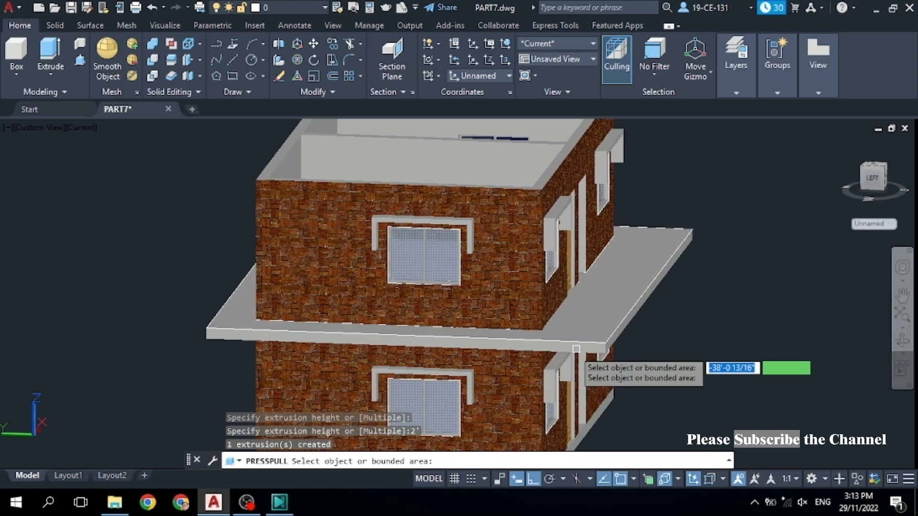
key("Return")
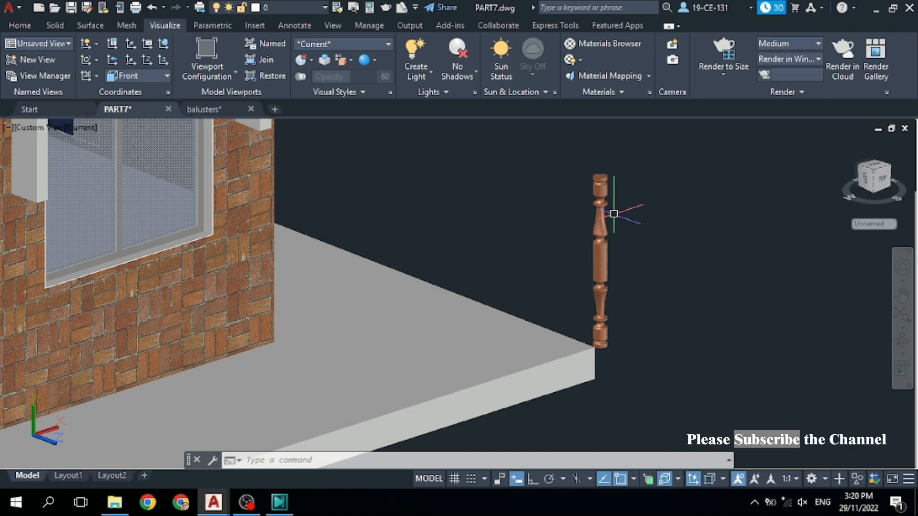
Orbit to the front of the house and set the coordinate system to the Top orientation
scroll(635, 222, "down", 6)
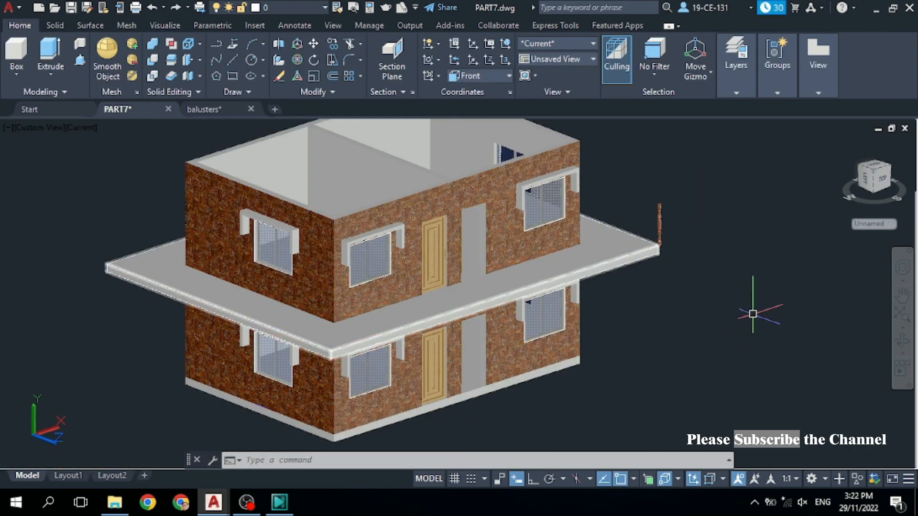
left_click(902, 342)
left_click_drag(686, 320, 500, 314)
right_click(732, 203)
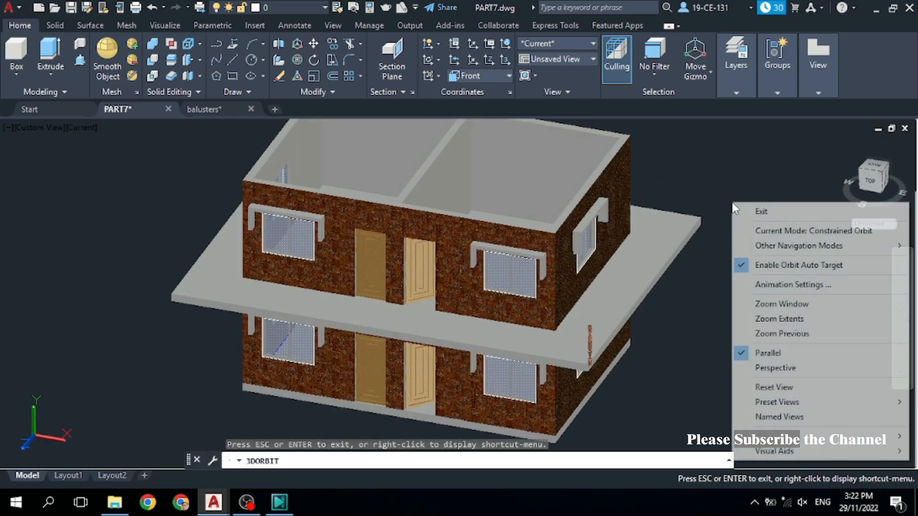
left_click(760, 209)
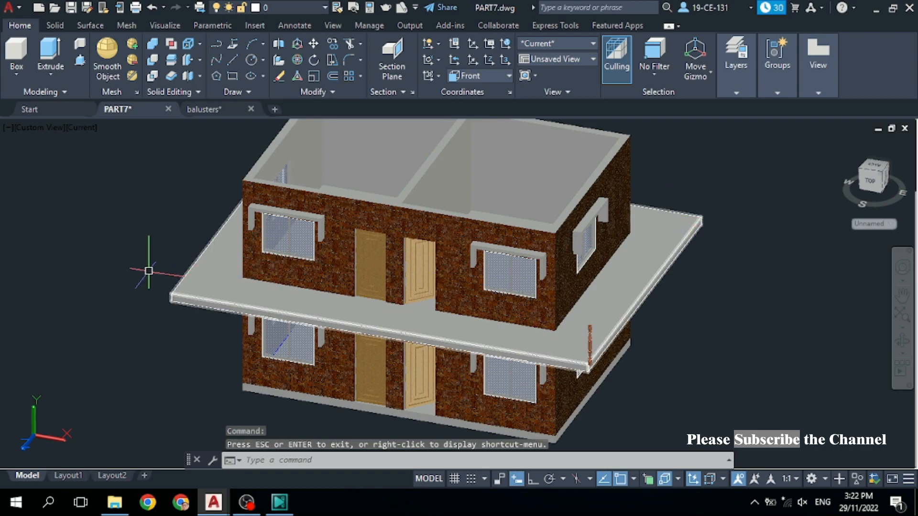
left_click(170, 24)
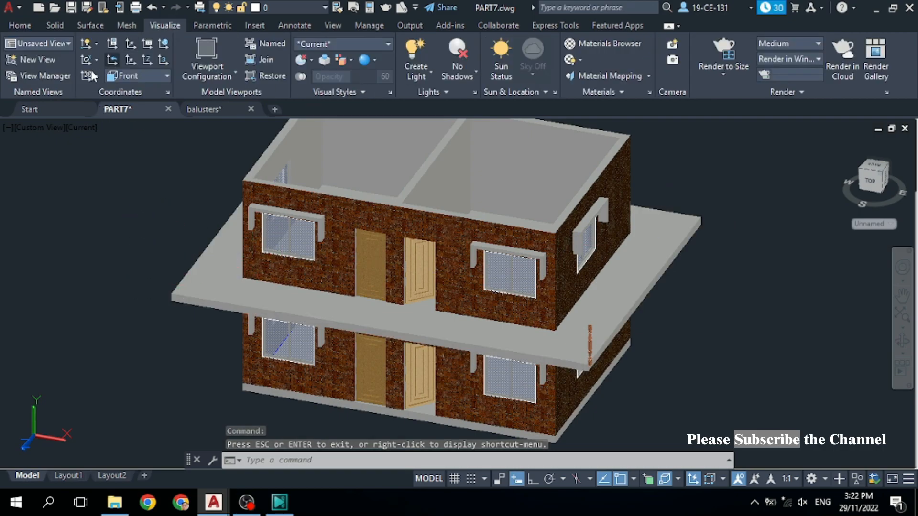
left_click(150, 76)
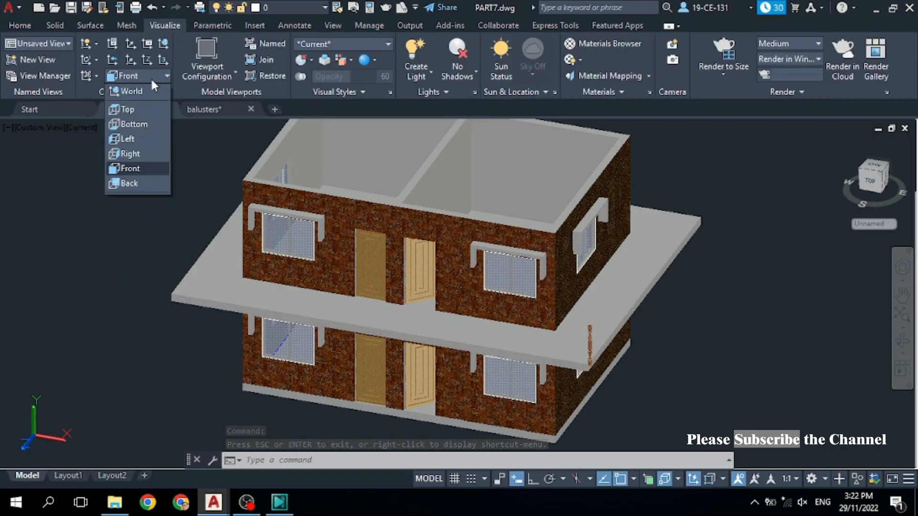
left_click(134, 110)
Draw a rectangle around the top of the mid-level slab, from its rear right corner to its front left corner
left_click(21, 26)
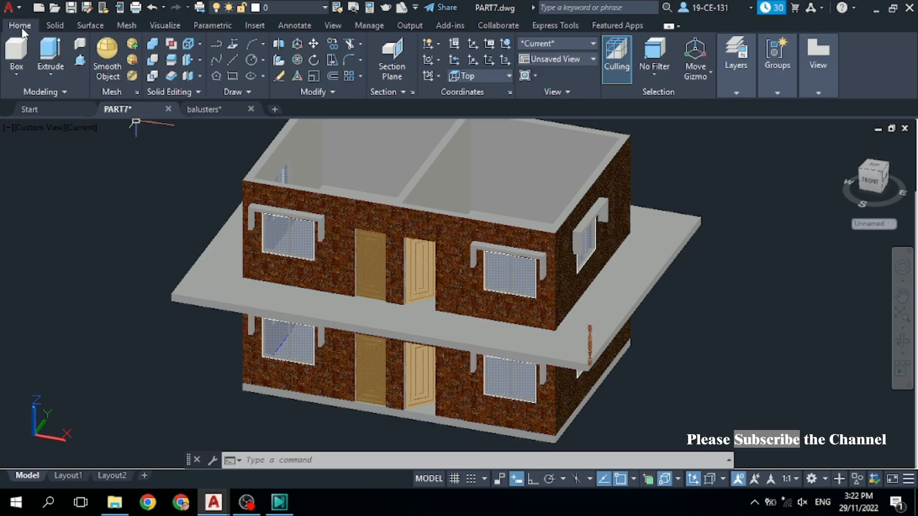
left_click(233, 76)
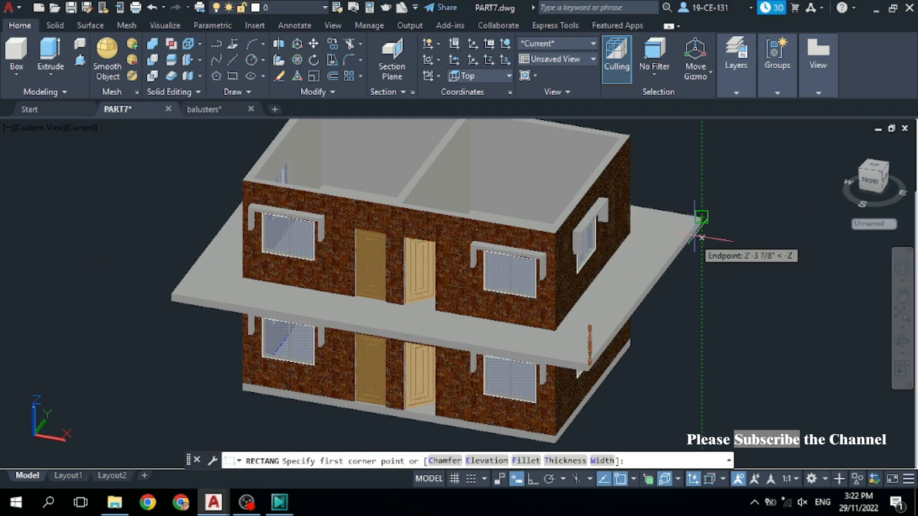
scroll(702, 238, "up", 5)
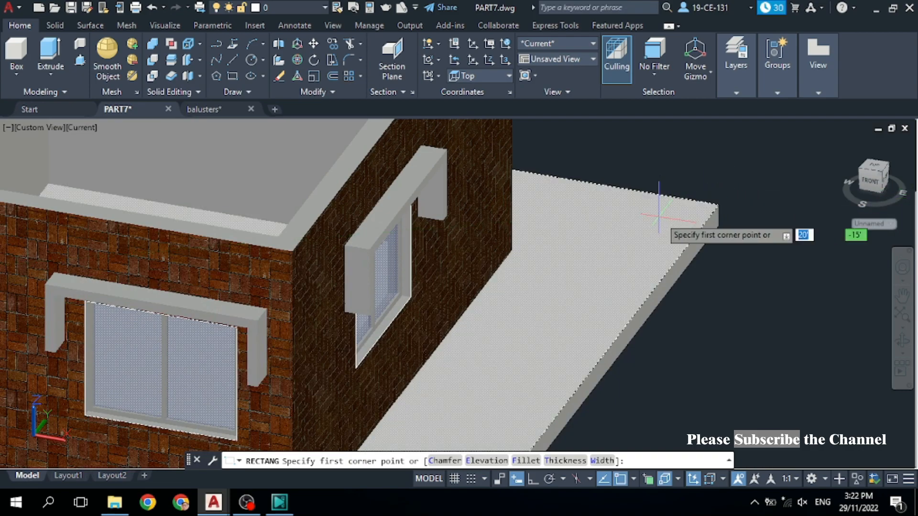
left_click(719, 206)
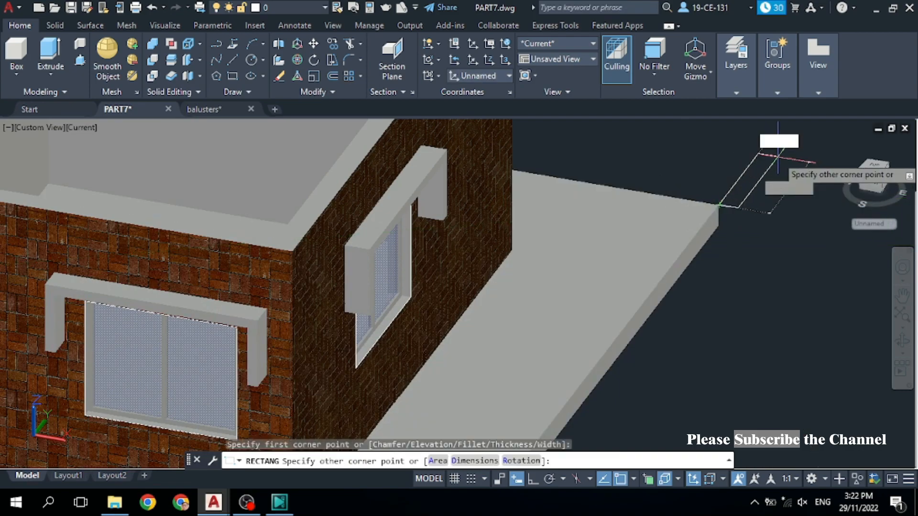
scroll(778, 156, "down", 5)
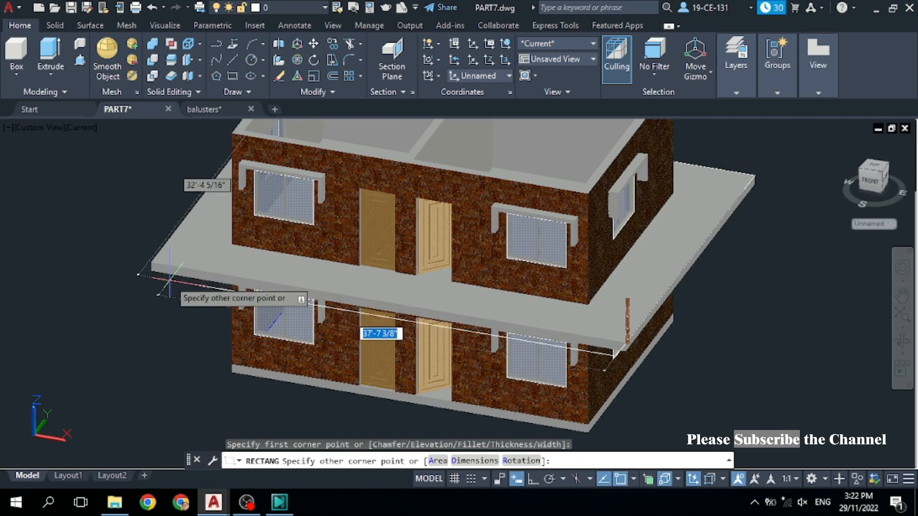
scroll(169, 279, "up", 4)
left_click(132, 243)
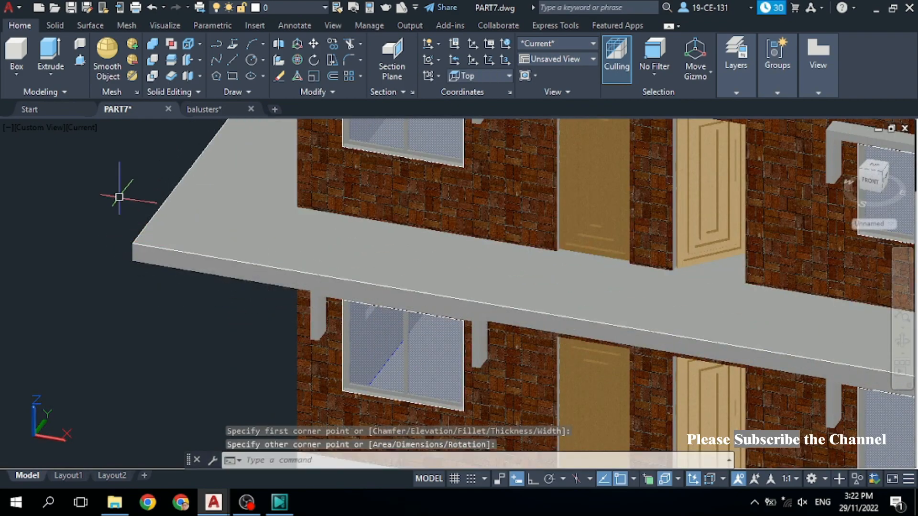
scroll(158, 250, "down", 4)
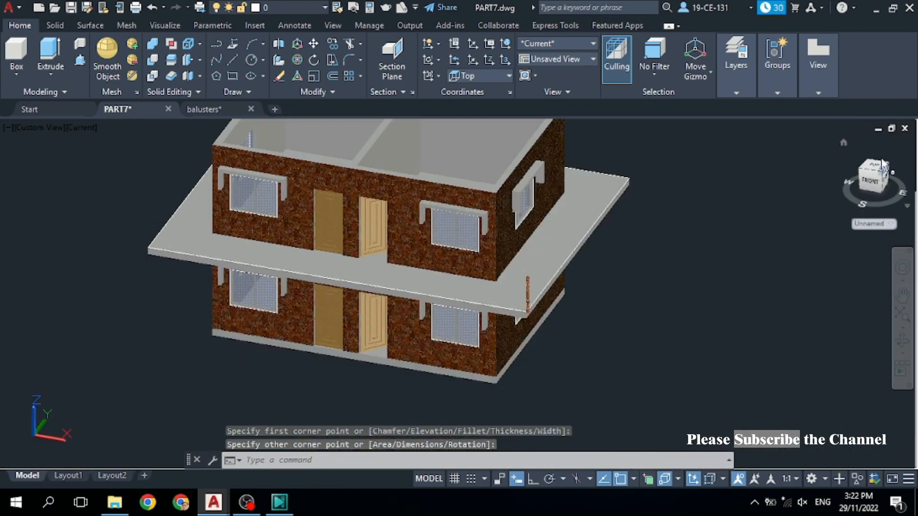
Freeze the Roof1 layer to hide the slab between the storeys and leave its rectangle outline
left_click(734, 81)
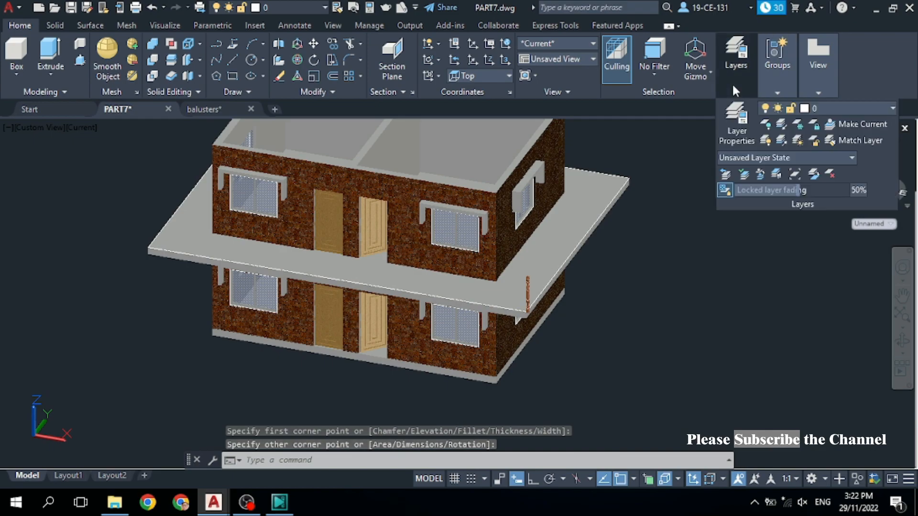
left_click(881, 107)
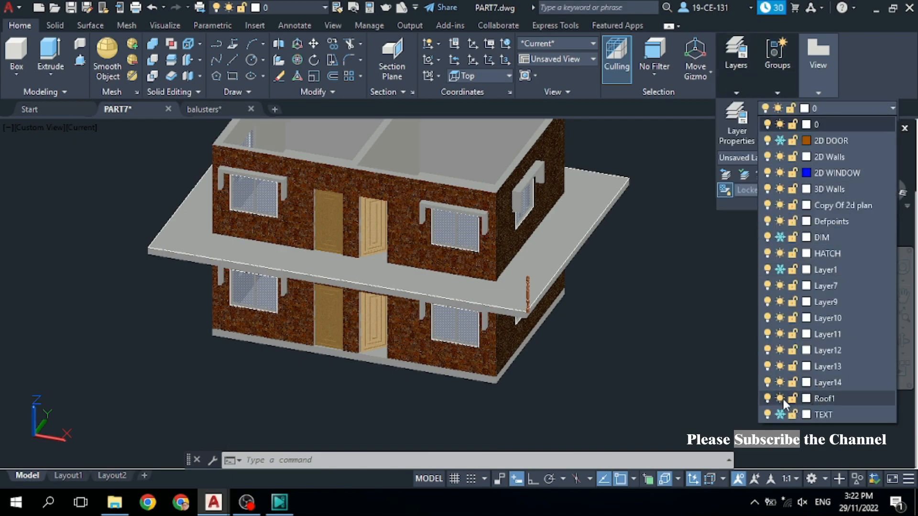
left_click(782, 399)
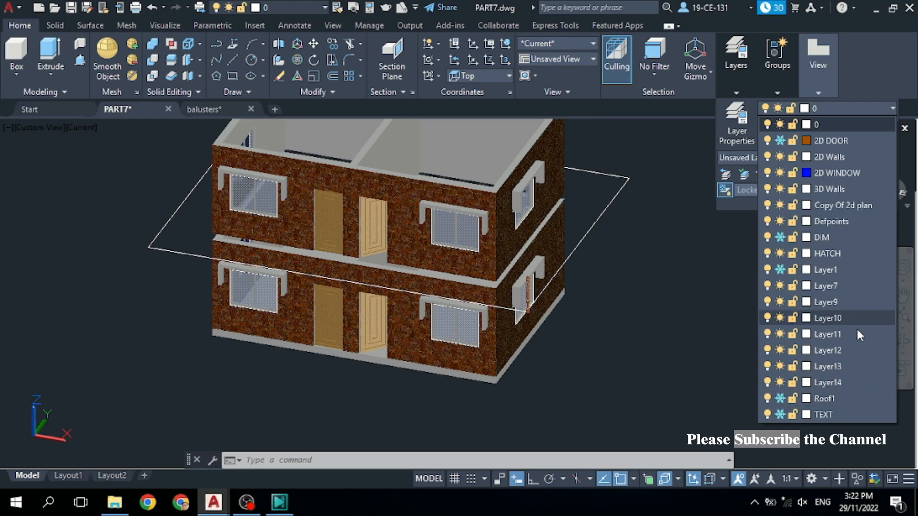
left_click(669, 307)
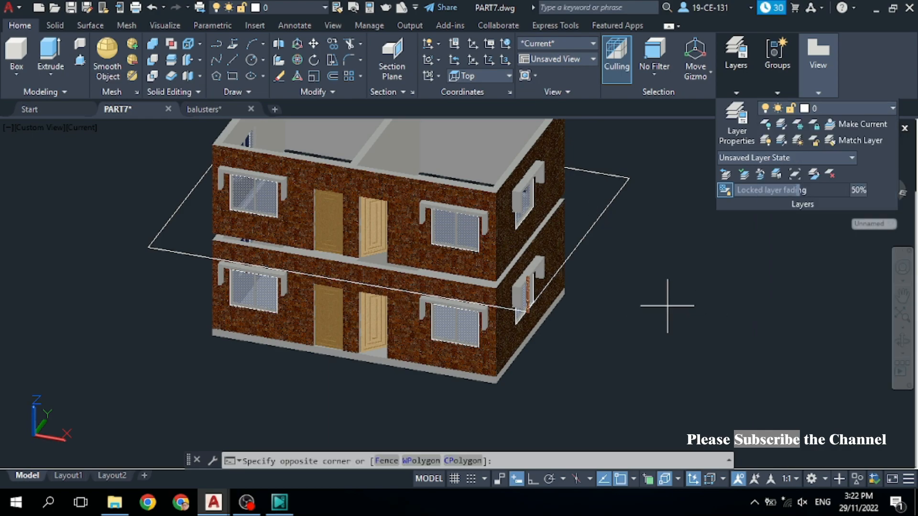
left_click(710, 278)
left_click(902, 343)
left_click_drag(687, 328, 781, 323)
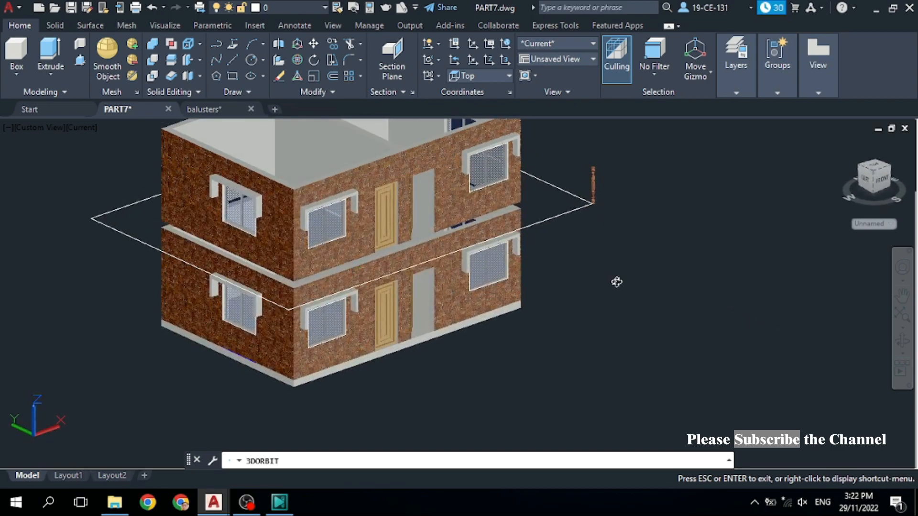
right_click(733, 181)
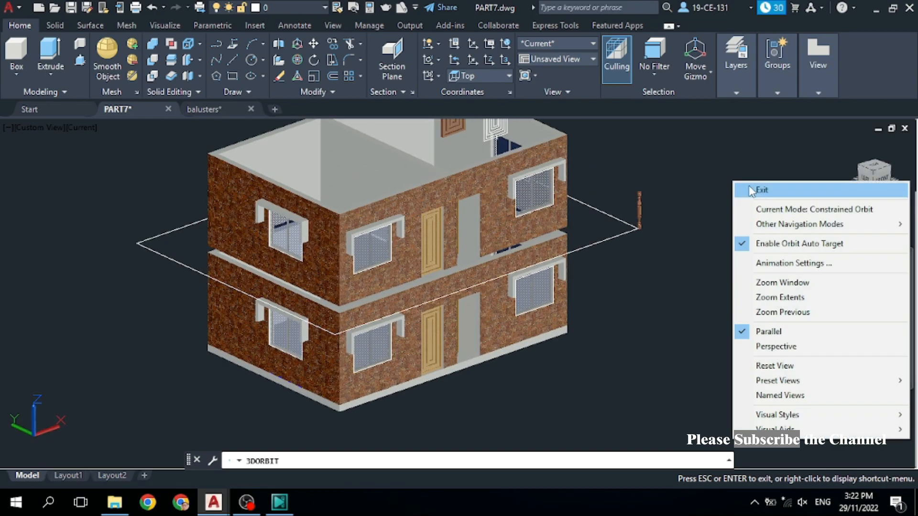
left_click(760, 190)
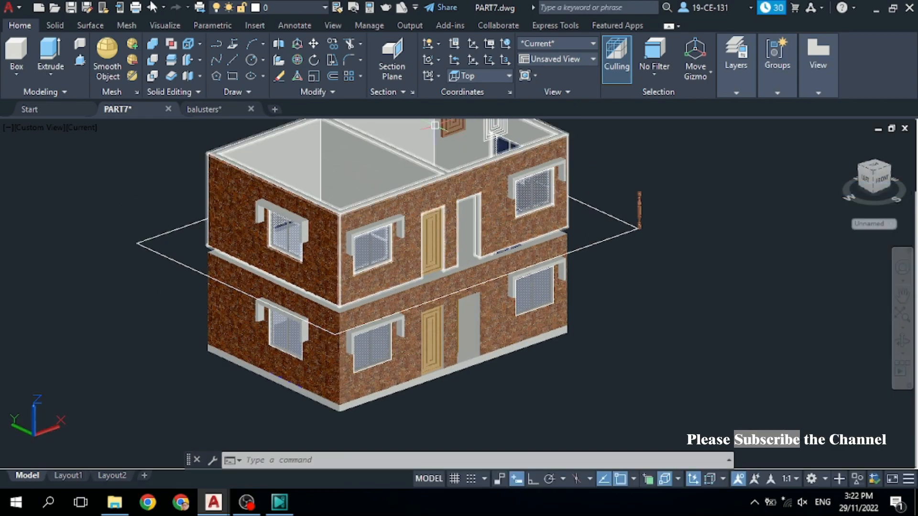
Trim away the right side of the mid-level rectangle outline, and offset the remaining outline inward by 6"
left_click(350, 45)
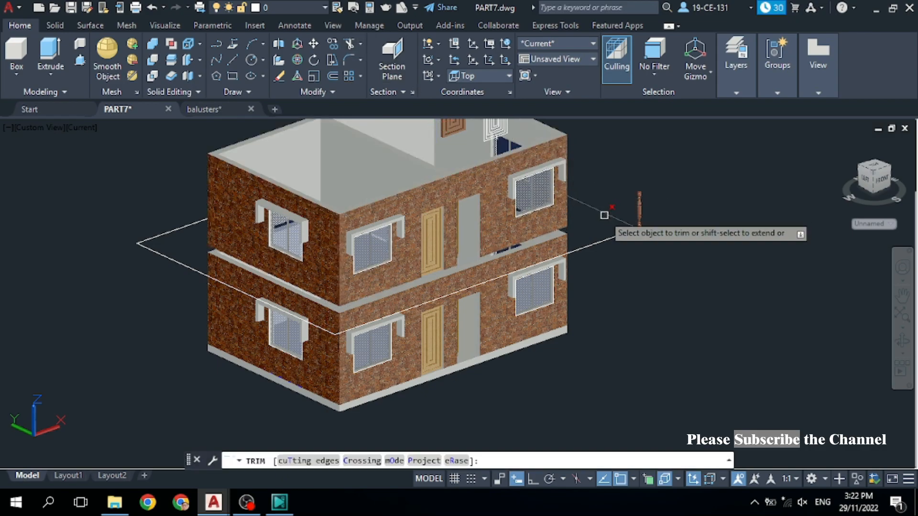
key("Escape")
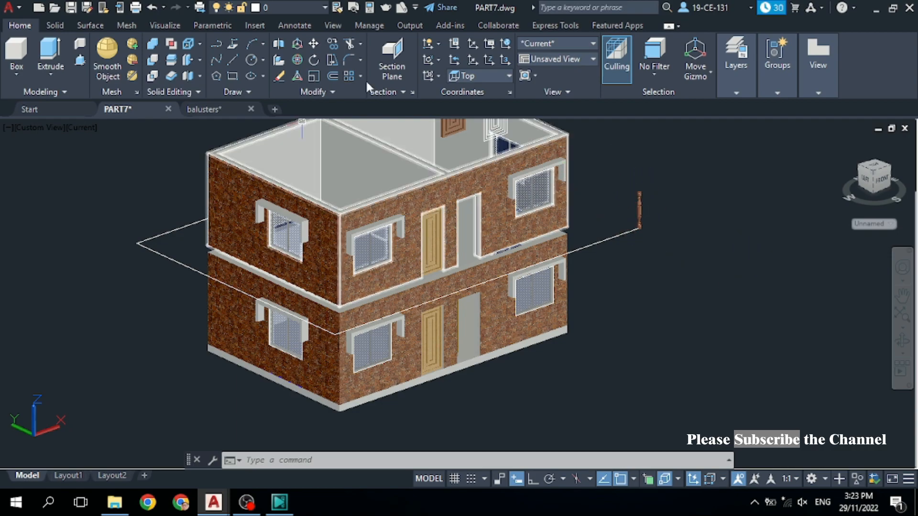
left_click(333, 76)
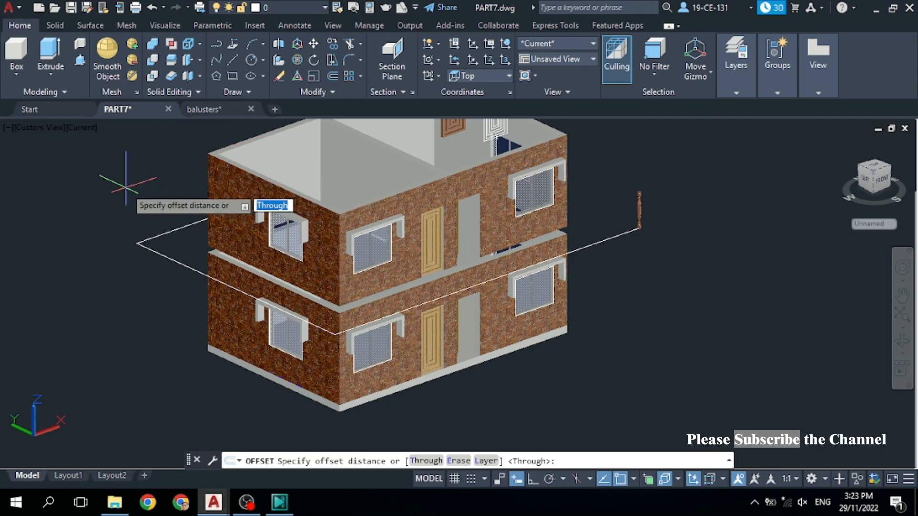
type("6")
key("Return")
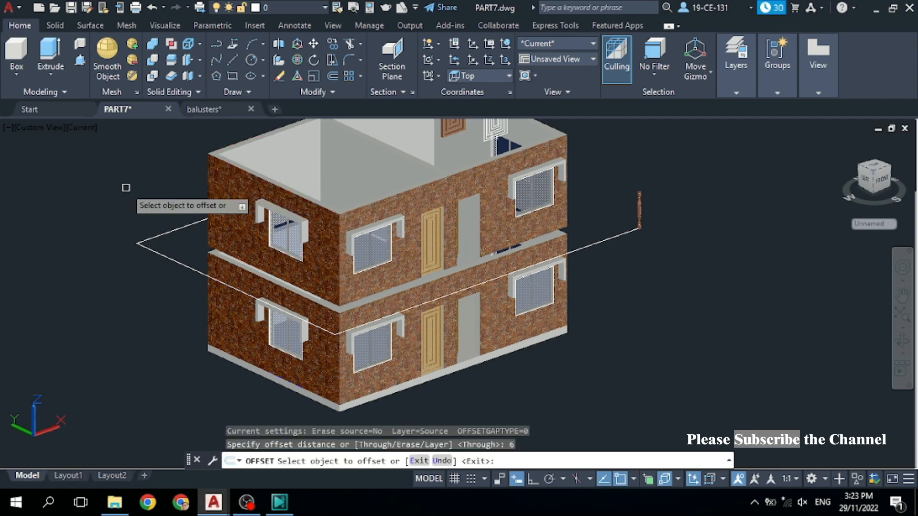
left_click(161, 254)
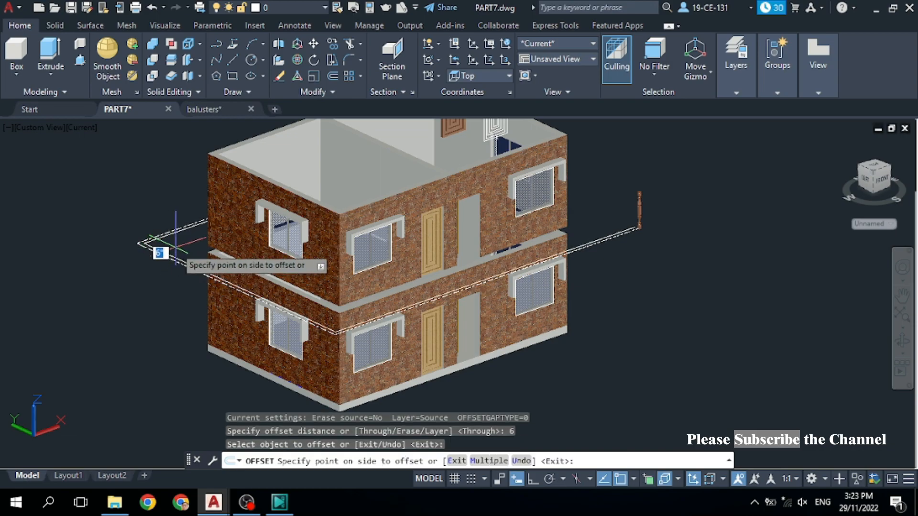
left_click(175, 247)
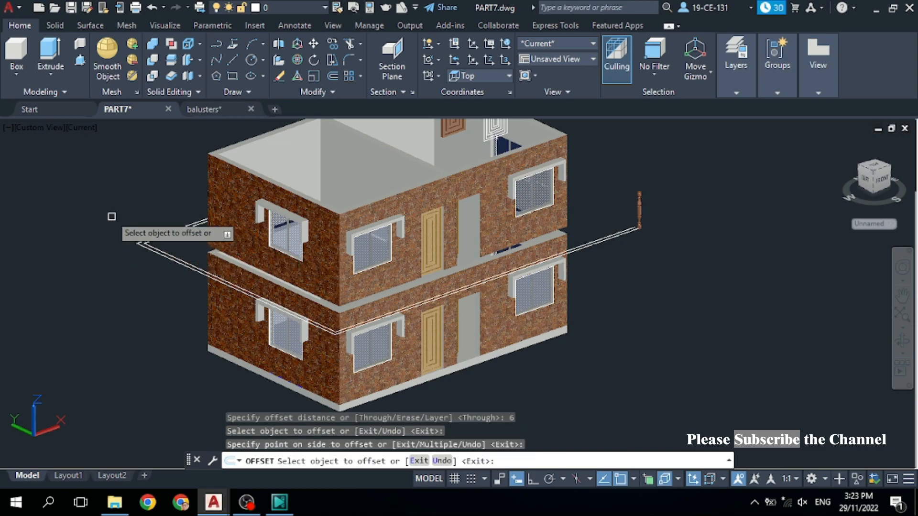
right_click(117, 201)
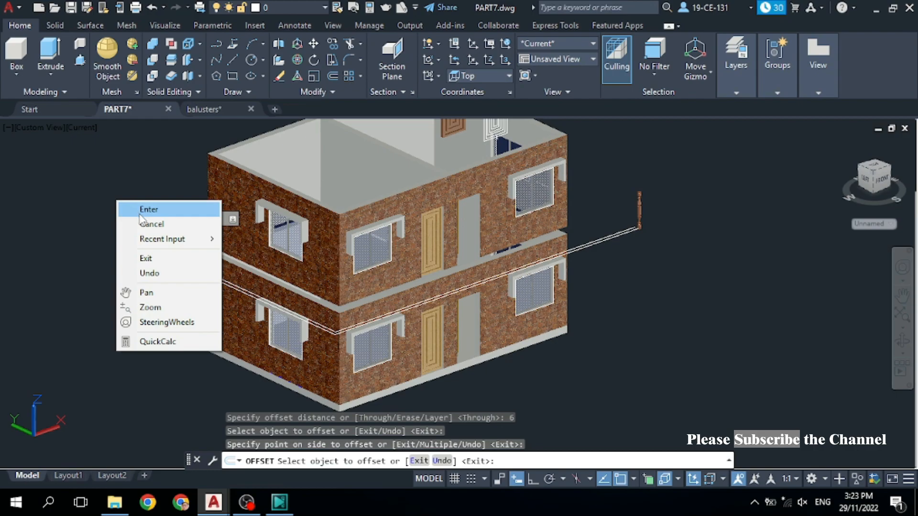
left_click(138, 213)
Start a copy of the baluster at the front right corner, using the centre of its bottom face as base point
scroll(194, 280, "up", 2)
scroll(177, 243, "up", 4)
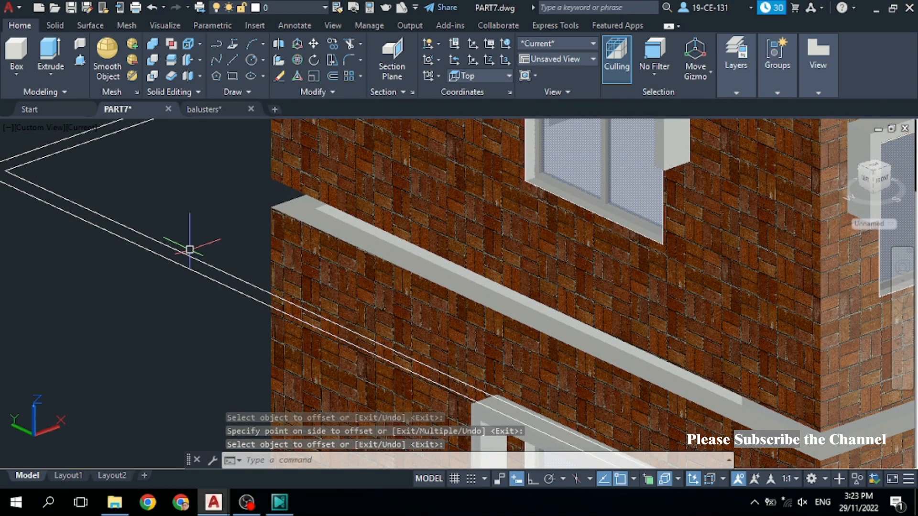
scroll(181, 245, "down", 6)
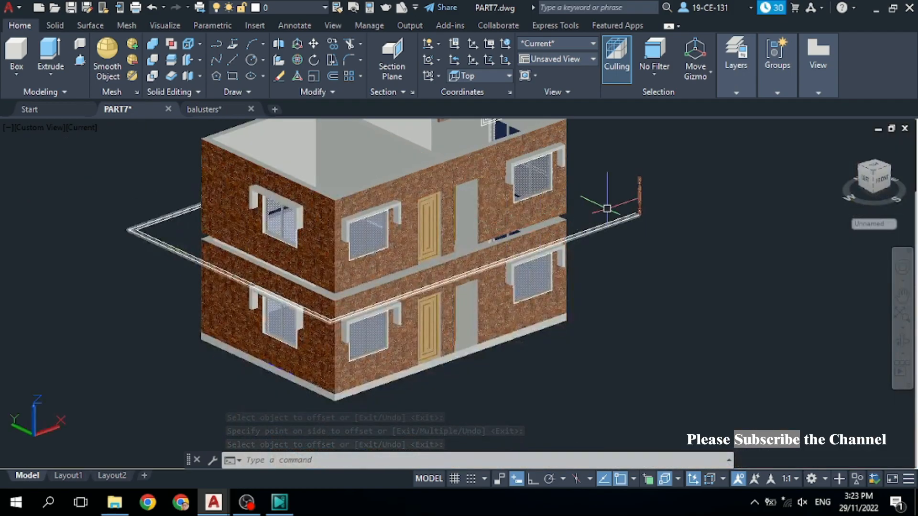
scroll(642, 201, "up", 5)
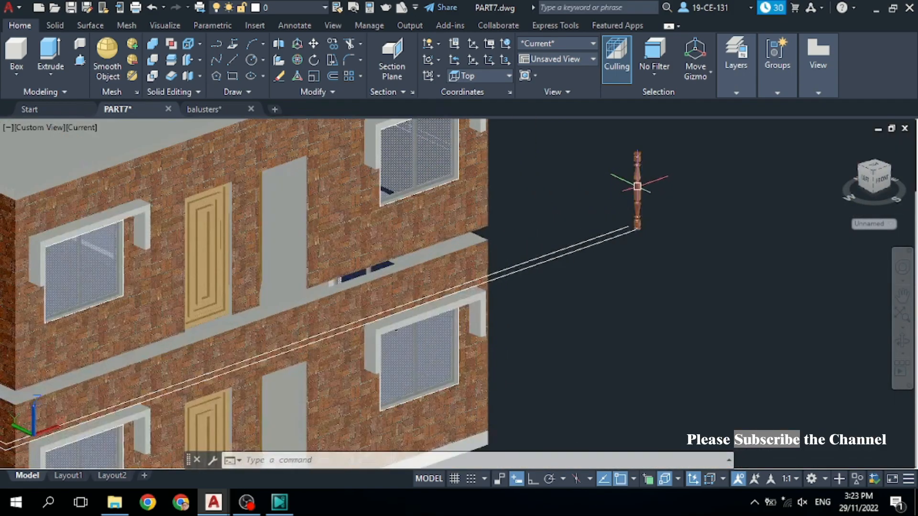
left_click(640, 241)
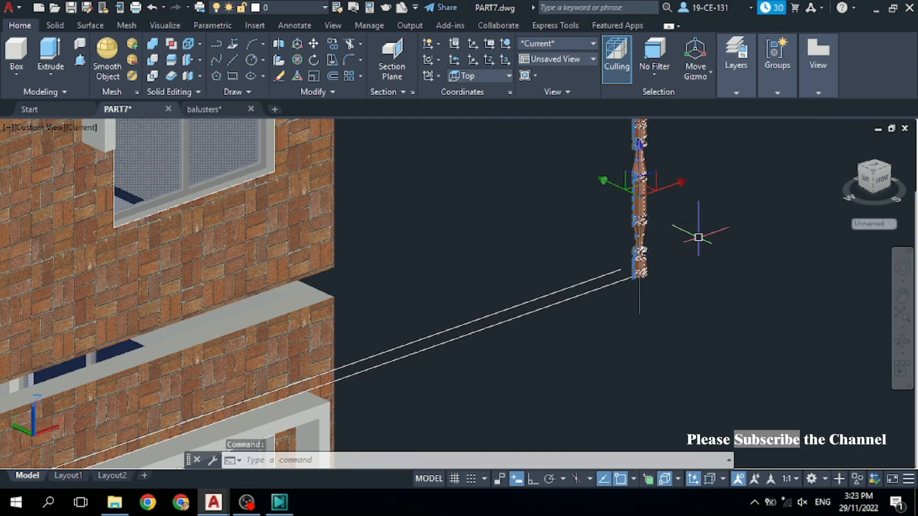
right_click(737, 219)
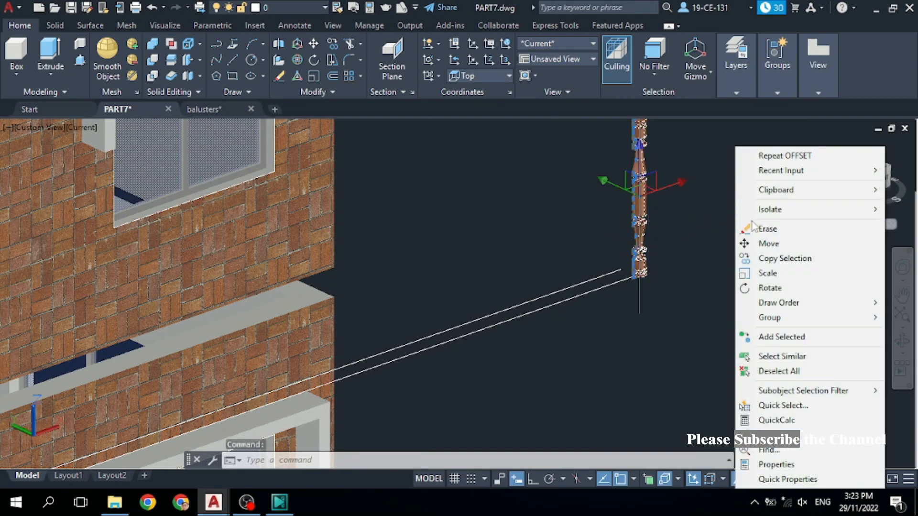
left_click(765, 259)
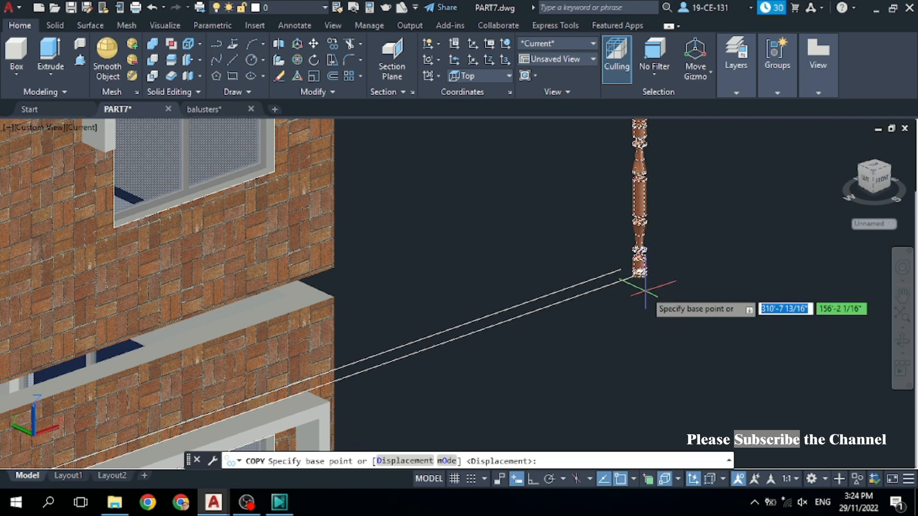
left_click(903, 341)
left_click_drag(732, 338, 627, 168)
left_click_drag(630, 168, 651, 209)
right_click(730, 209)
left_click(733, 213)
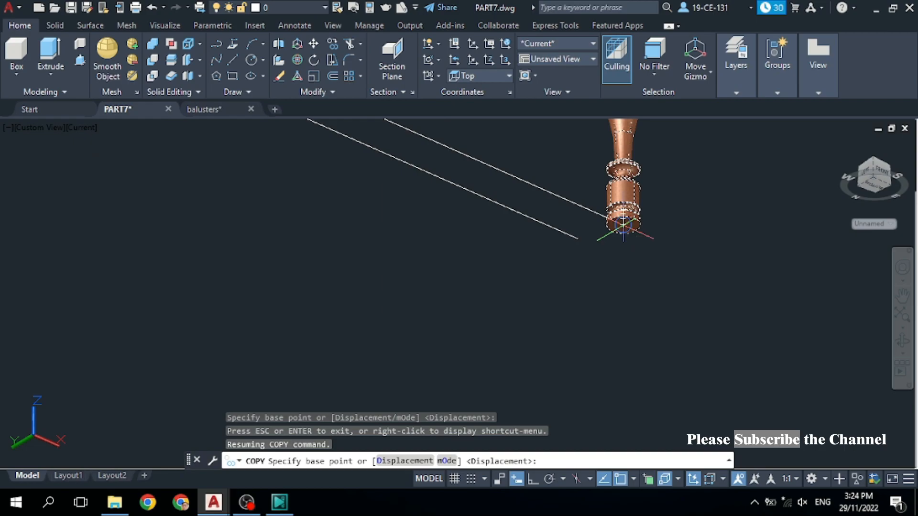
left_click(623, 224)
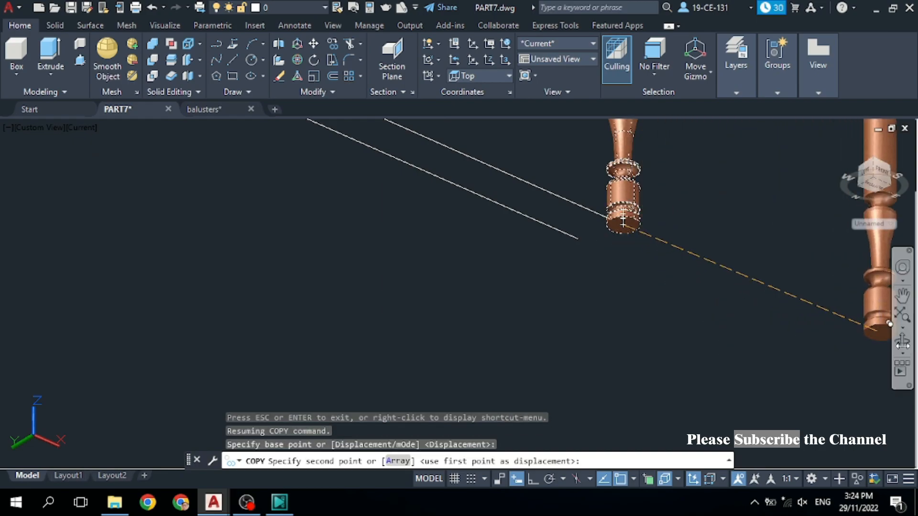
Place a baluster copy at the front left corner of the railing outline
left_click(903, 346)
left_click_drag(709, 320, 406, 365)
scroll(771, 163, "down", 3)
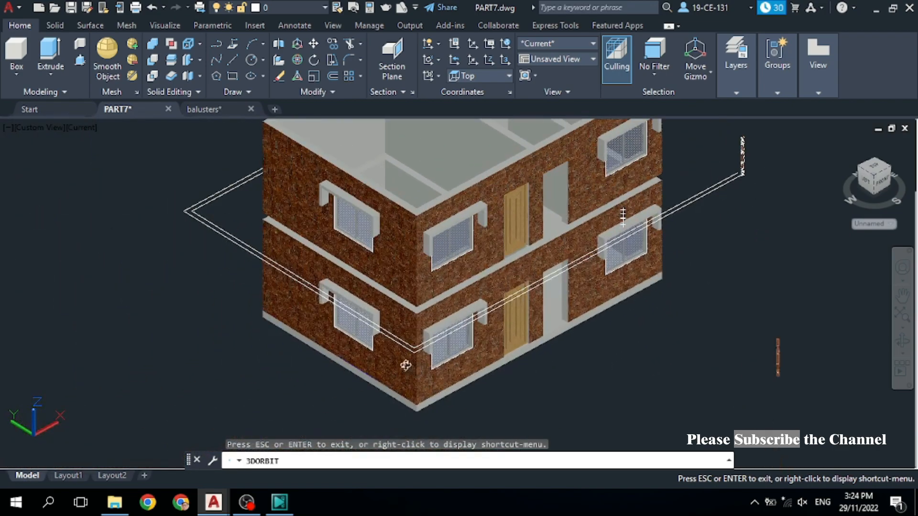
scroll(406, 366, "up", 3)
right_click(189, 369)
left_click(220, 109)
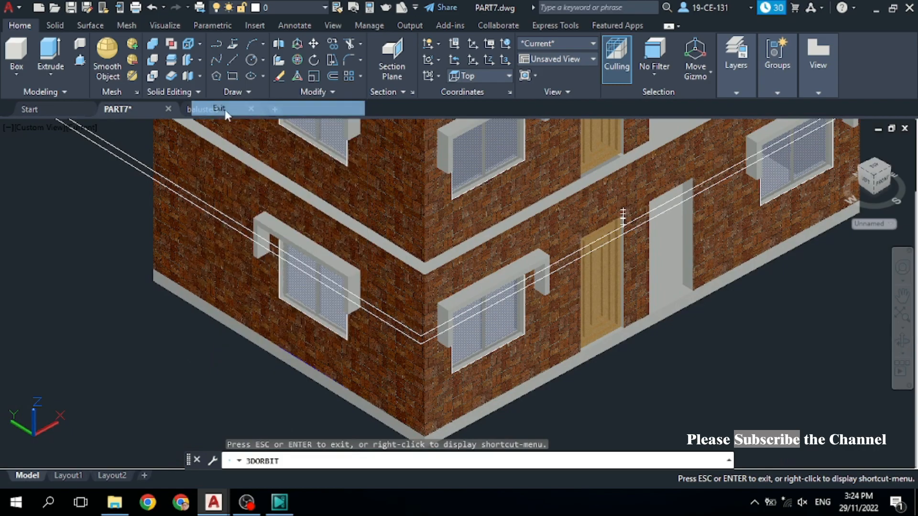
scroll(420, 330, "up", 6)
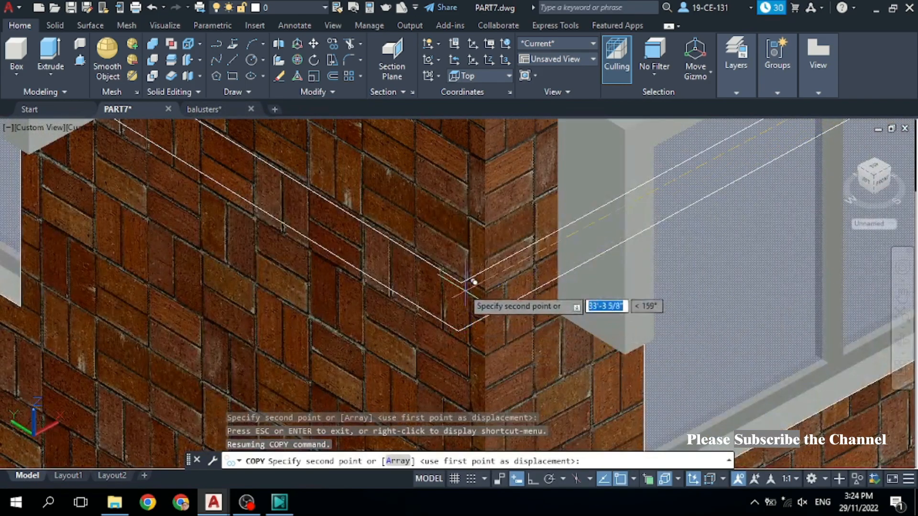
left_click(472, 287)
Place another baluster copy at the rear left corner of the railing outline and finish copying
scroll(717, 363, "down", 4)
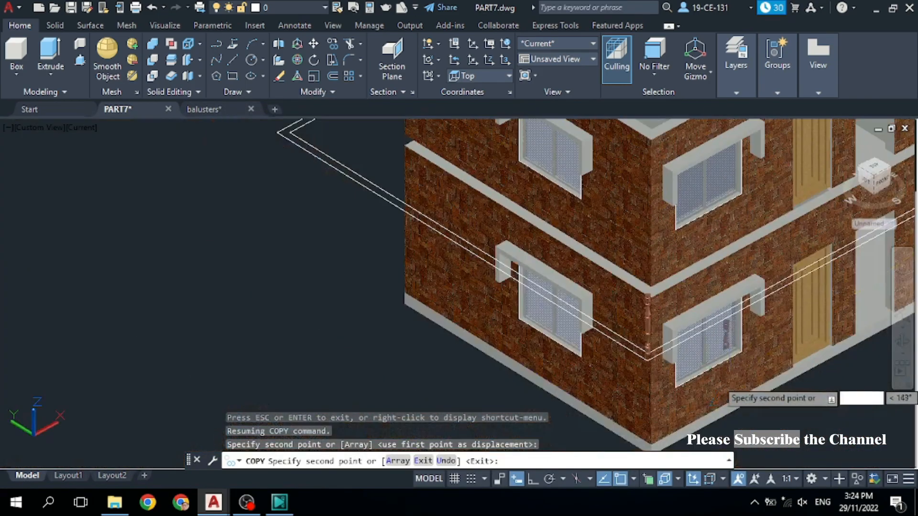
scroll(336, 125, "up", 6)
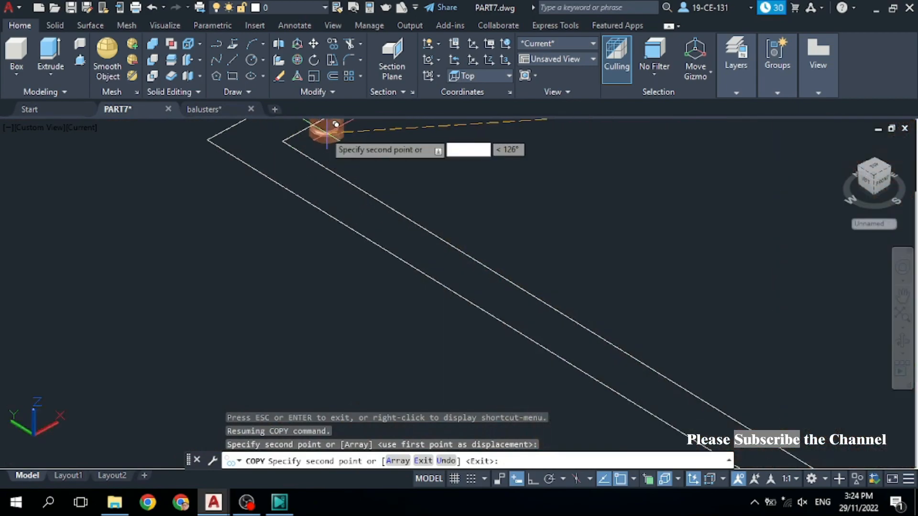
left_click(291, 132)
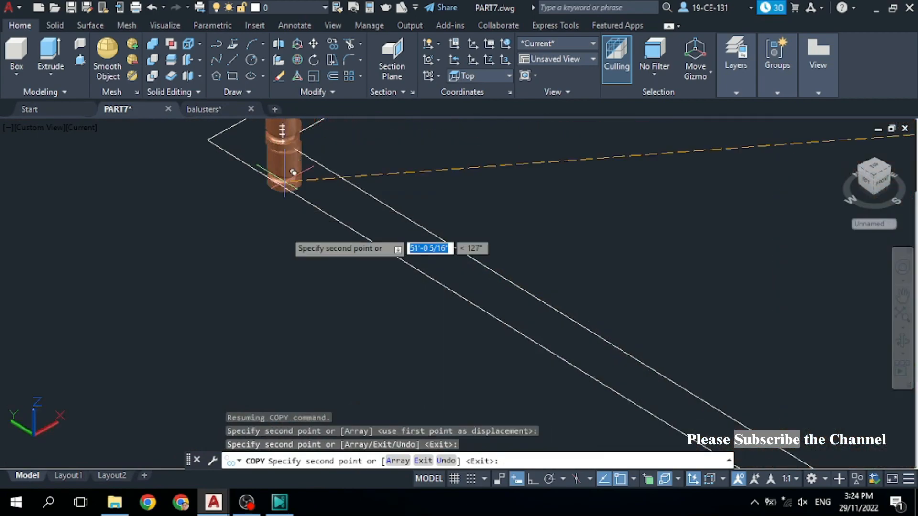
scroll(310, 320, "down", 8)
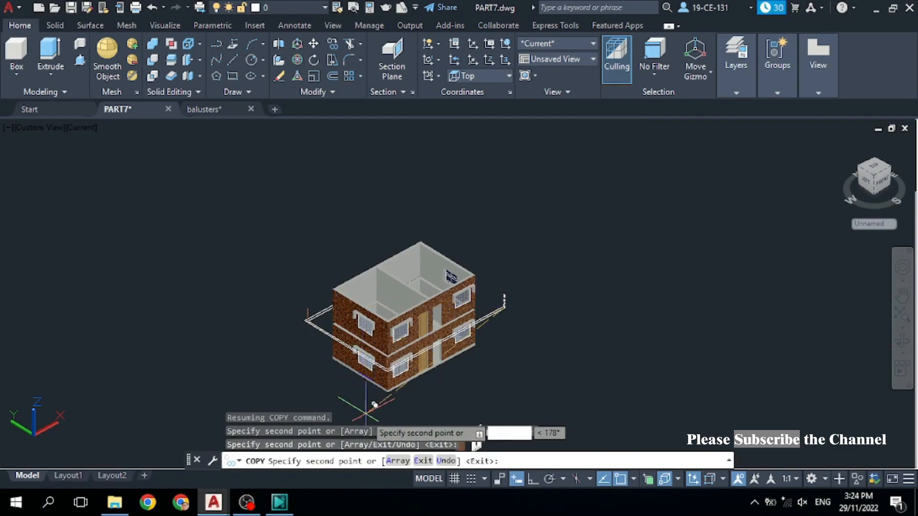
scroll(368, 388, "up", 5)
right_click(707, 329)
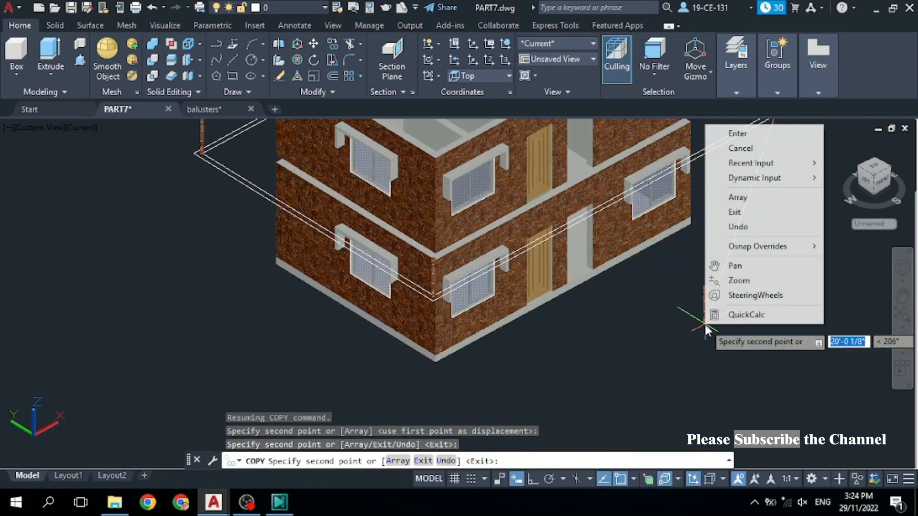
left_click(738, 134)
Create a path array of the front right baluster along the outline's front line
scroll(655, 315, "down", 2)
scroll(655, 316, "up", 4)
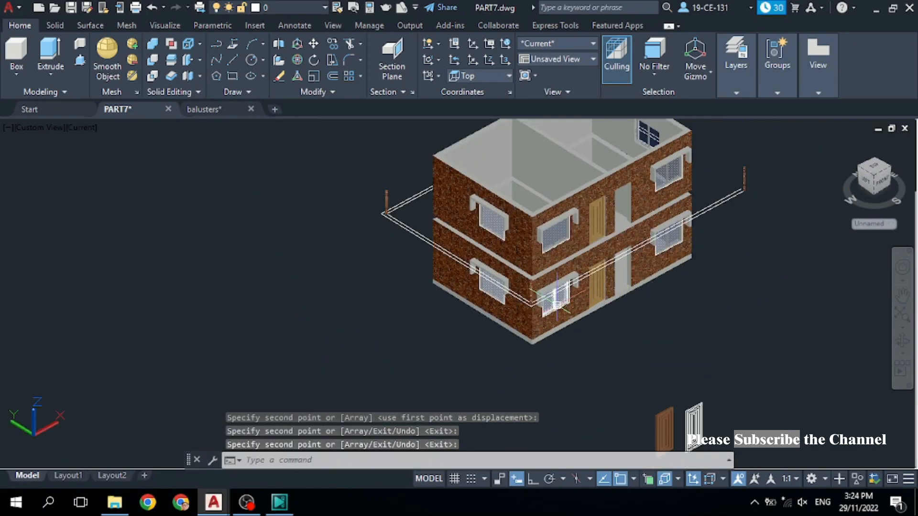
scroll(374, 296, "down", 4)
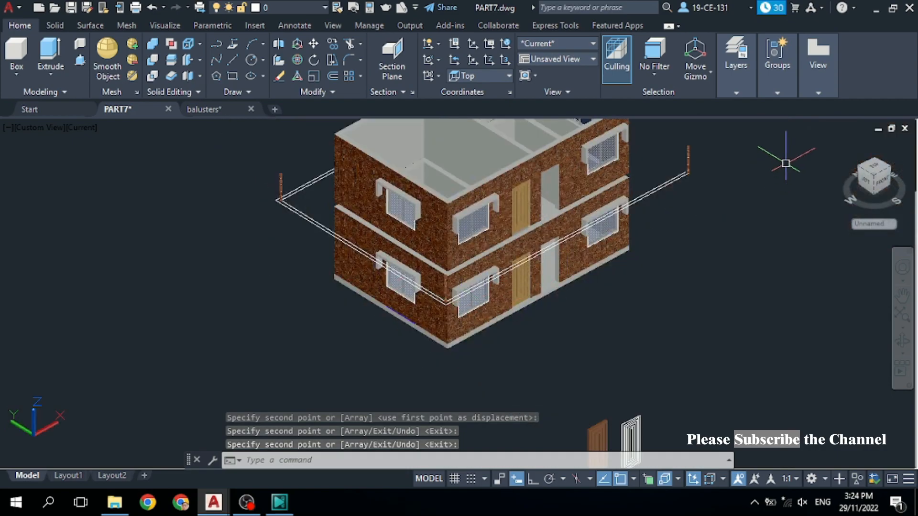
scroll(587, 175, "up", 6)
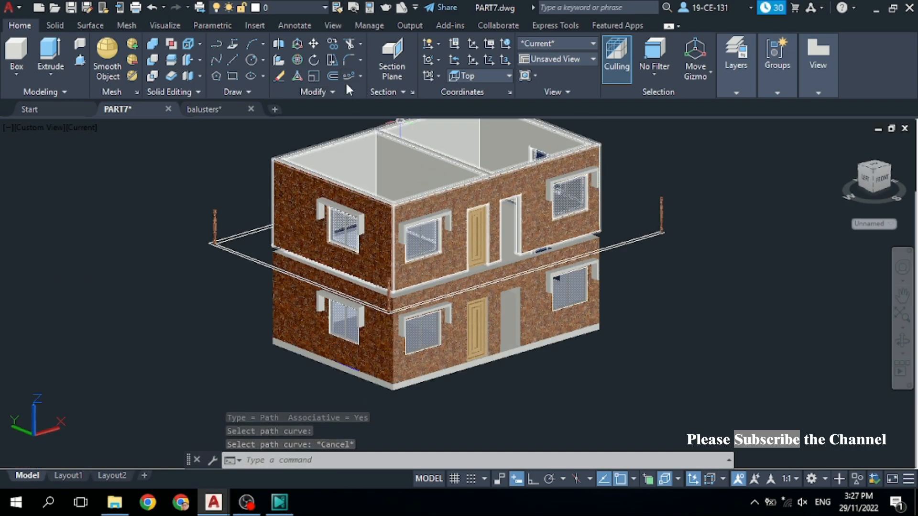
left_click(361, 76)
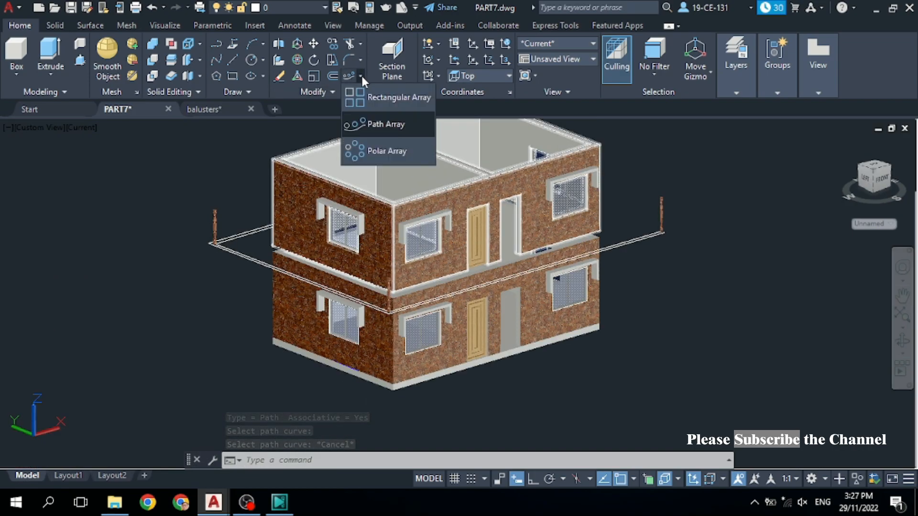
left_click(377, 124)
scroll(663, 213, "up", 5)
left_click(631, 210)
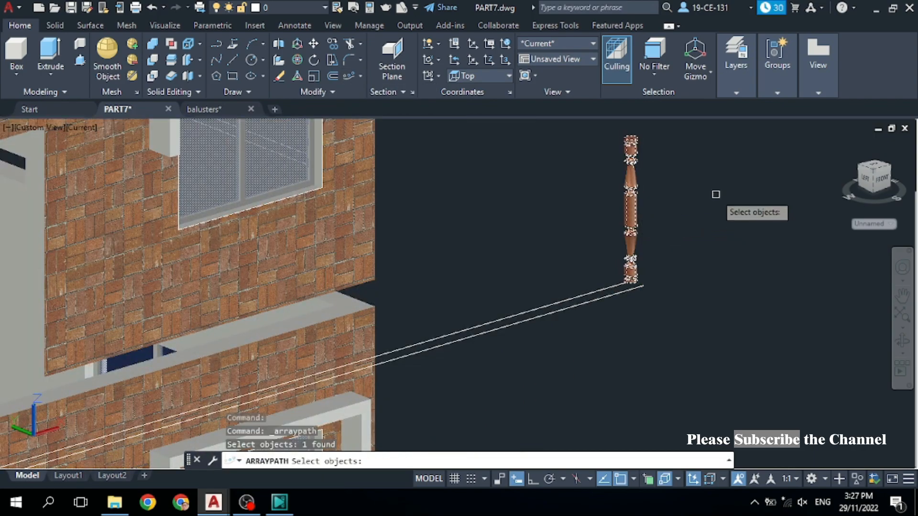
key("Return")
scroll(692, 267, "down", 2)
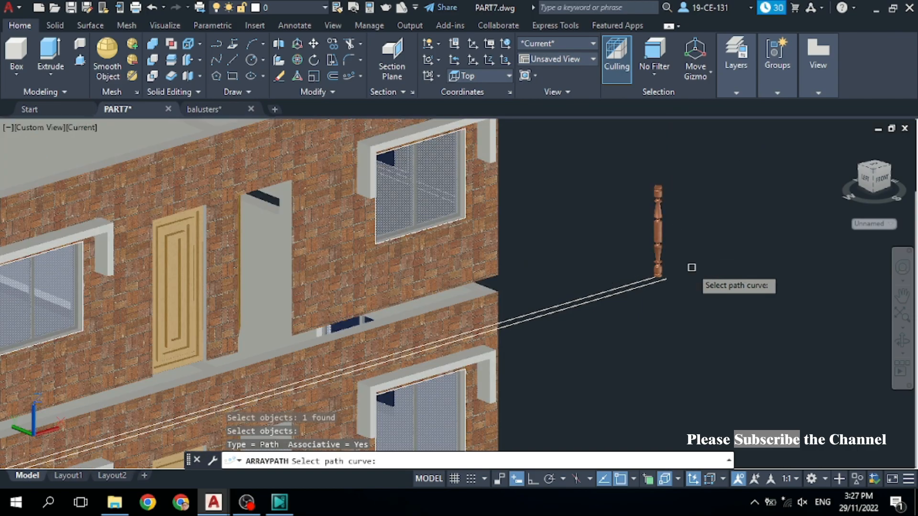
scroll(743, 243, "down", 2)
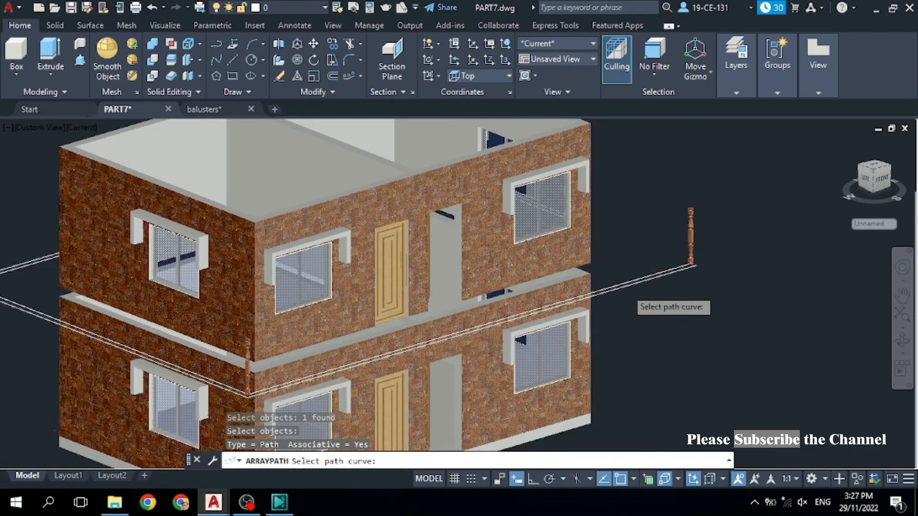
scroll(628, 294, "up", 5)
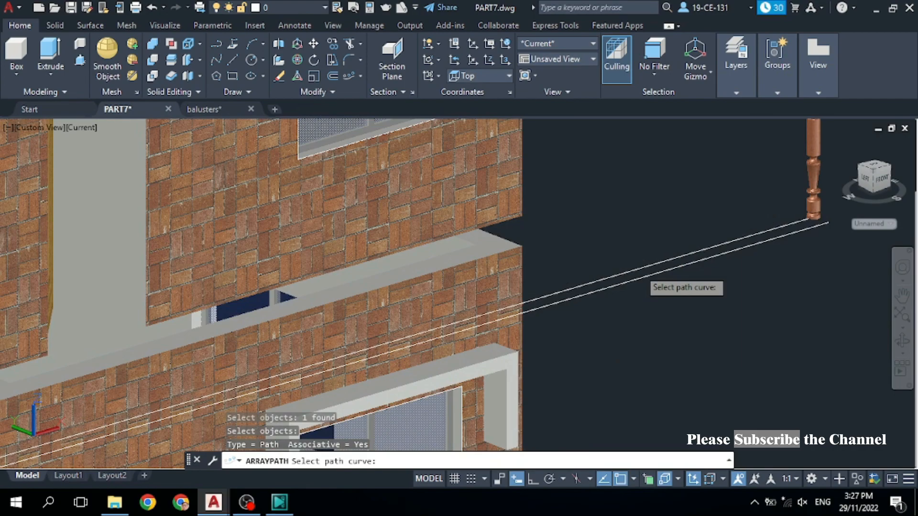
left_click(647, 276)
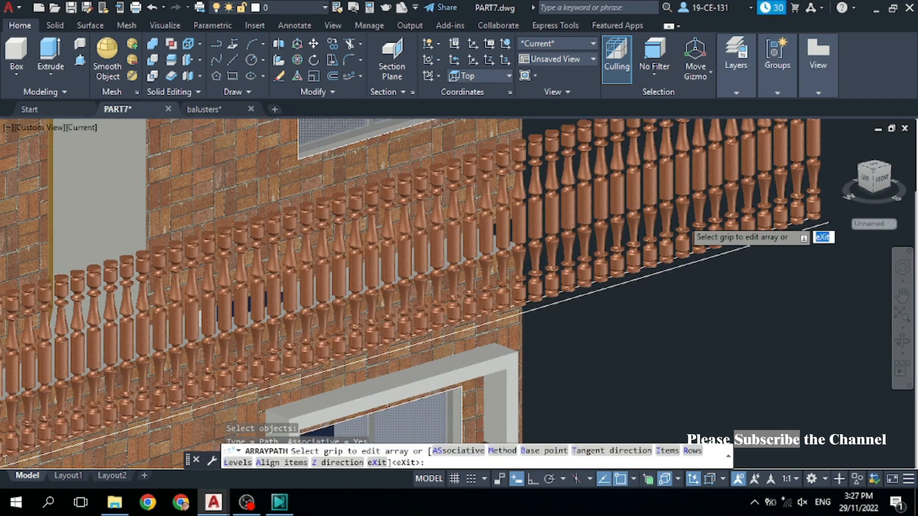
Set the front baluster array's item spacing to 10", accept the maximum of 48 items and finish the array
scroll(640, 248, "down", 5)
scroll(500, 347, "up", 2)
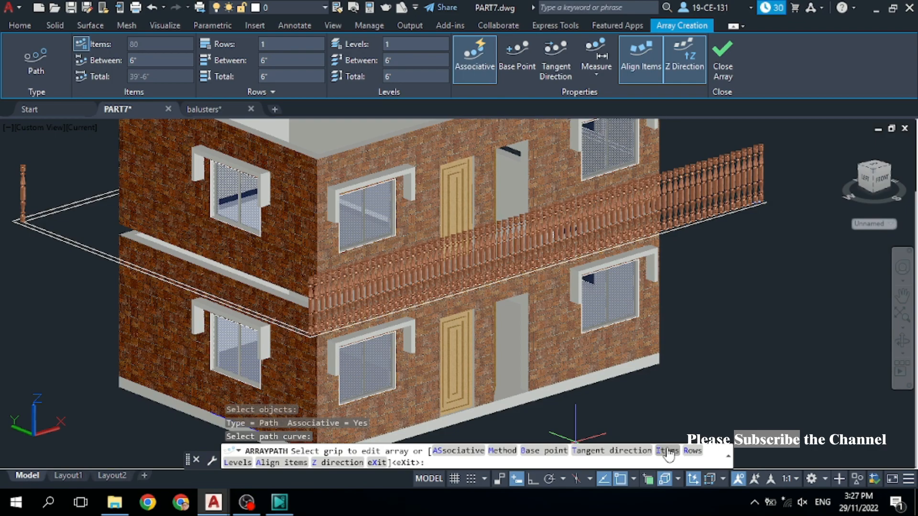
left_click(668, 451)
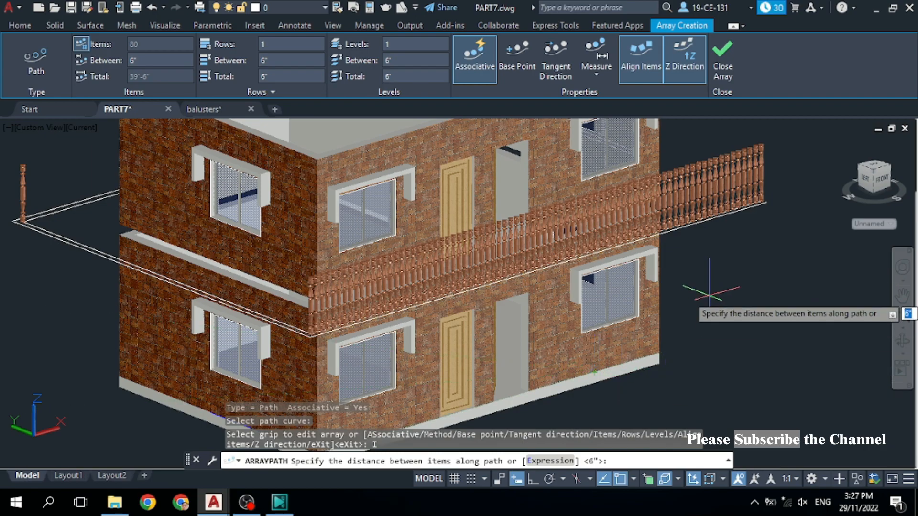
type("2")
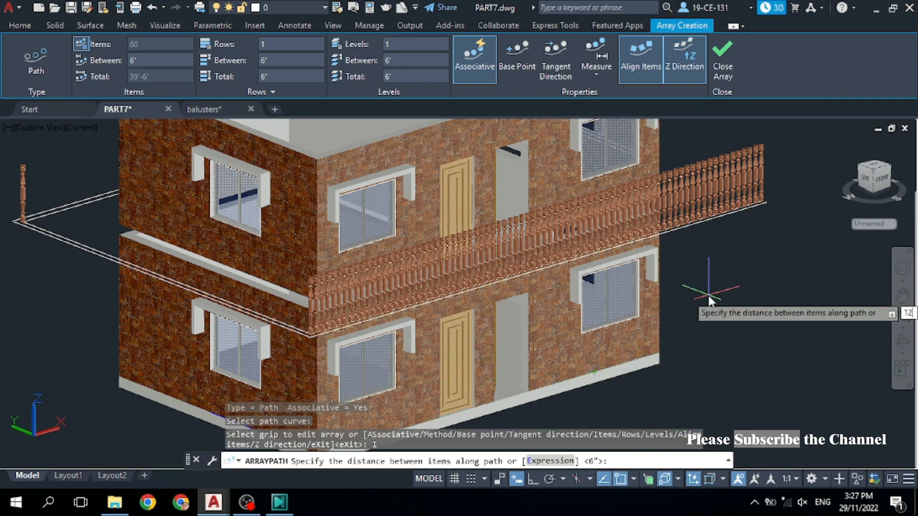
key("BackSpace")
type("0")
key("Return")
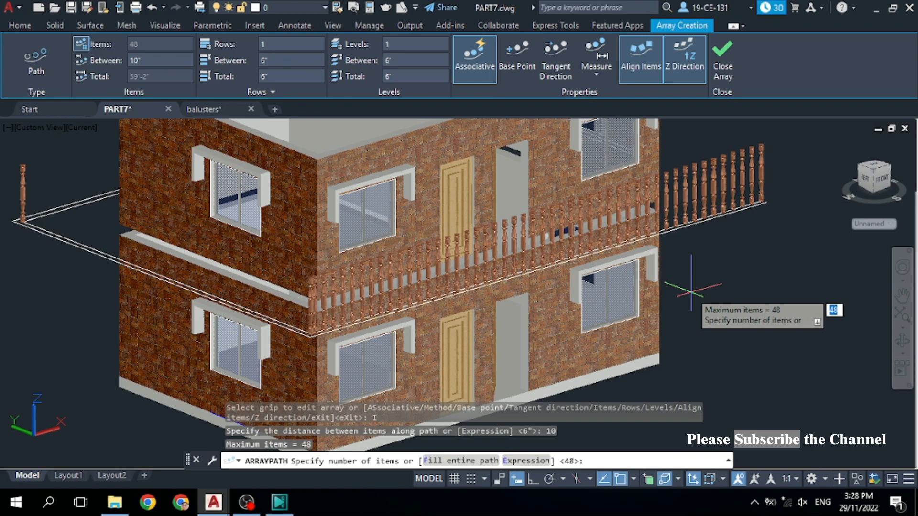
key("Return")
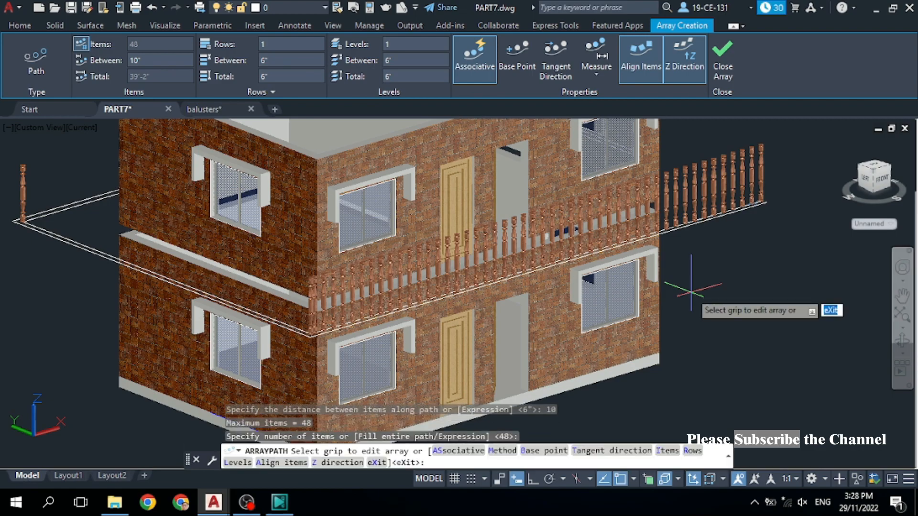
key("Return")
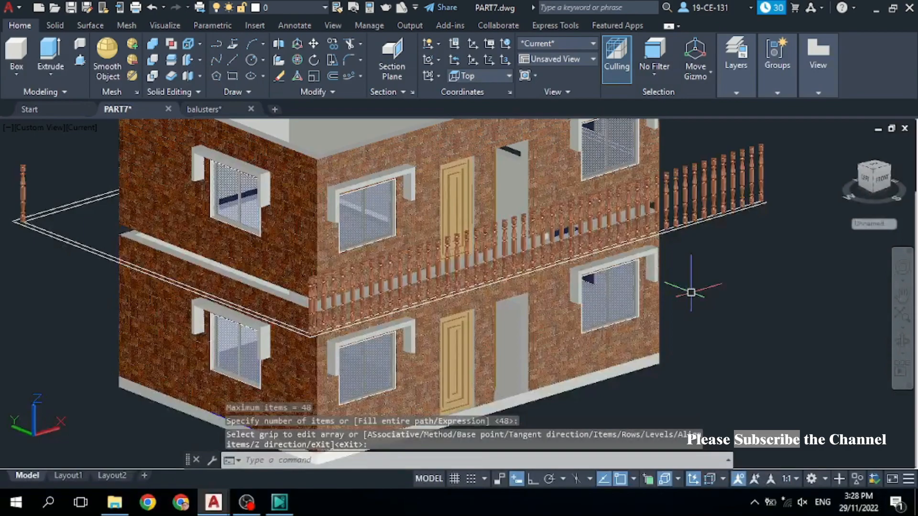
scroll(380, 249, "down", 1)
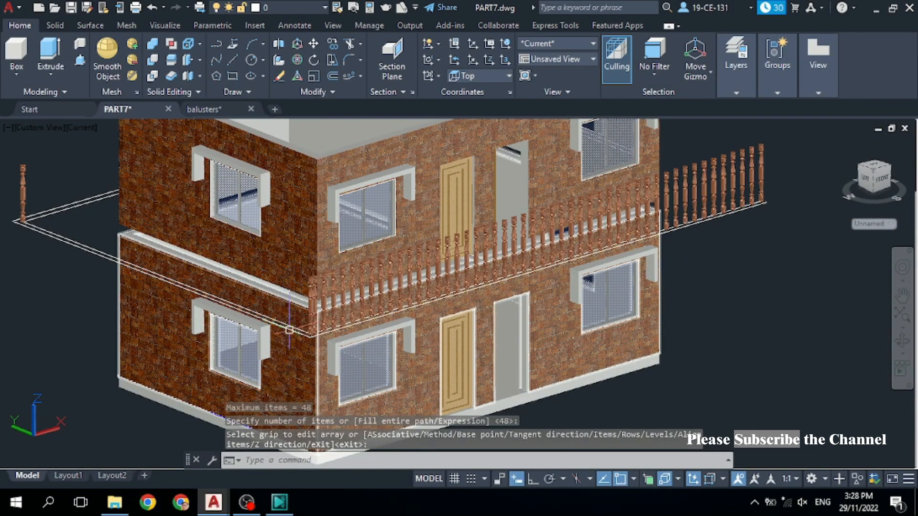
scroll(355, 290, "down", 2)
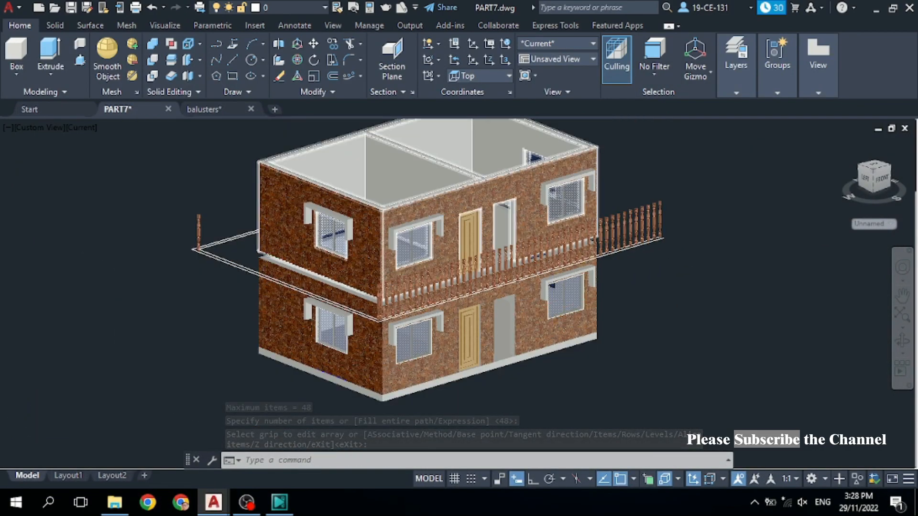
scroll(355, 290, "up", 2)
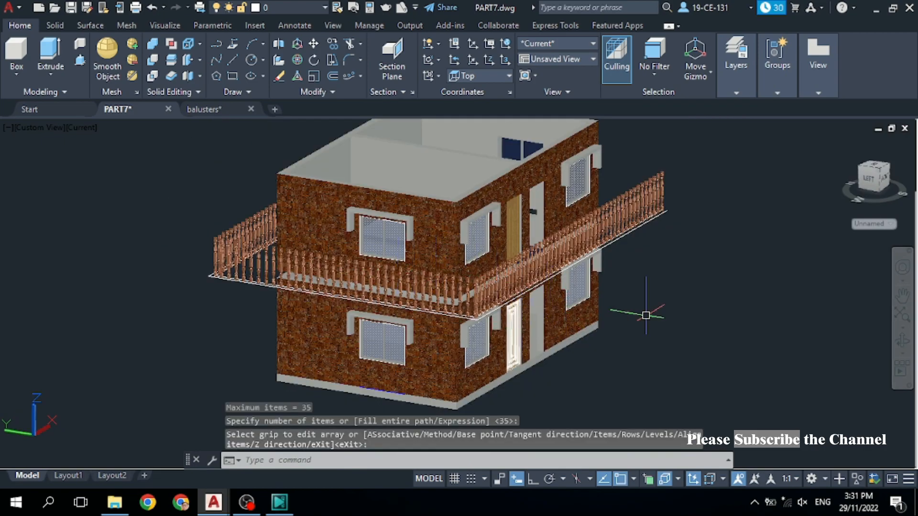
Thaw the Roof1 layer
left_click(731, 94)
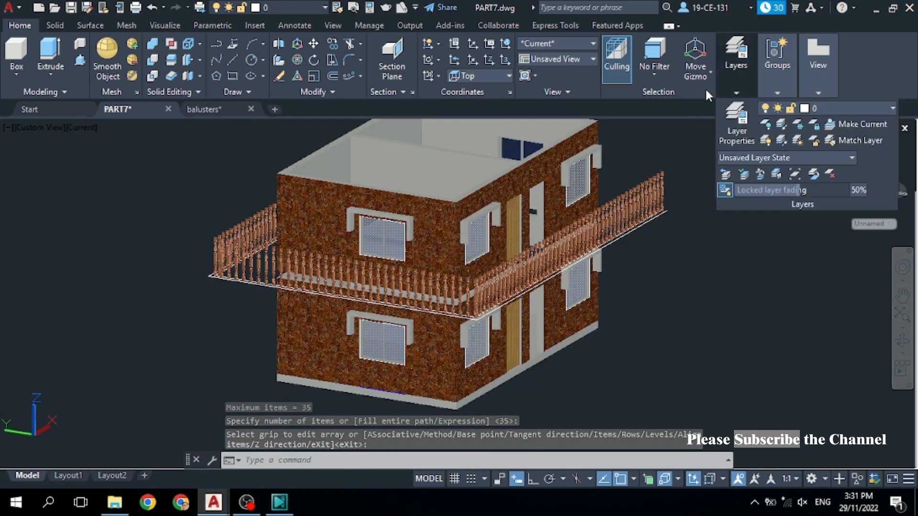
left_click(765, 85)
mouse_move(750, 76)
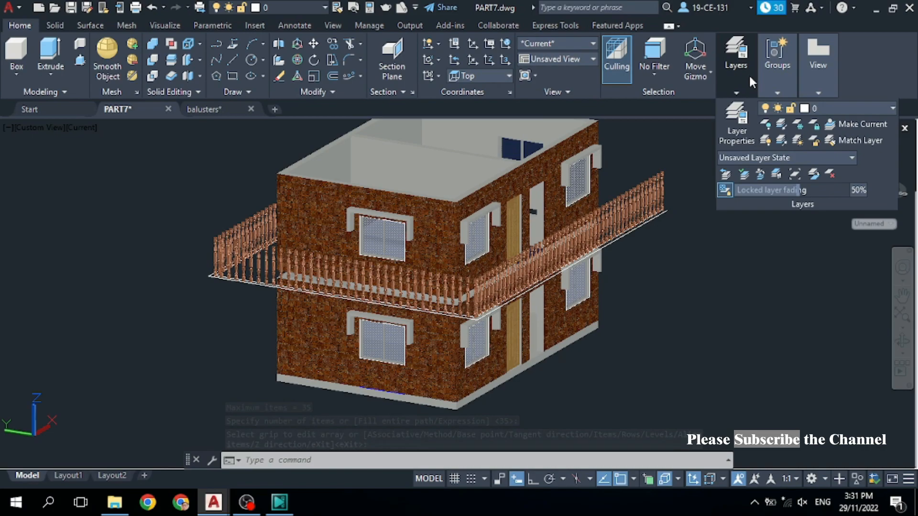
left_click(866, 109)
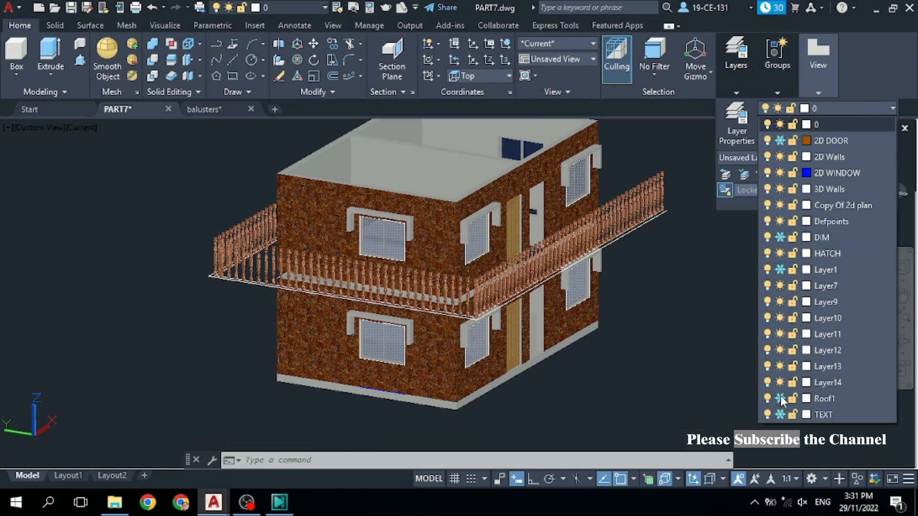
left_click(781, 396)
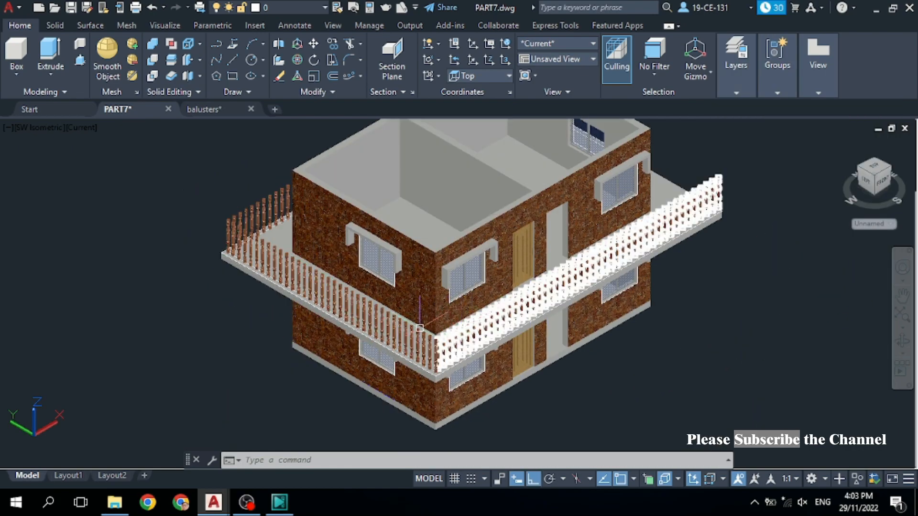
Create a new layer named 3D Balusters and close the layer manager
left_click(739, 84)
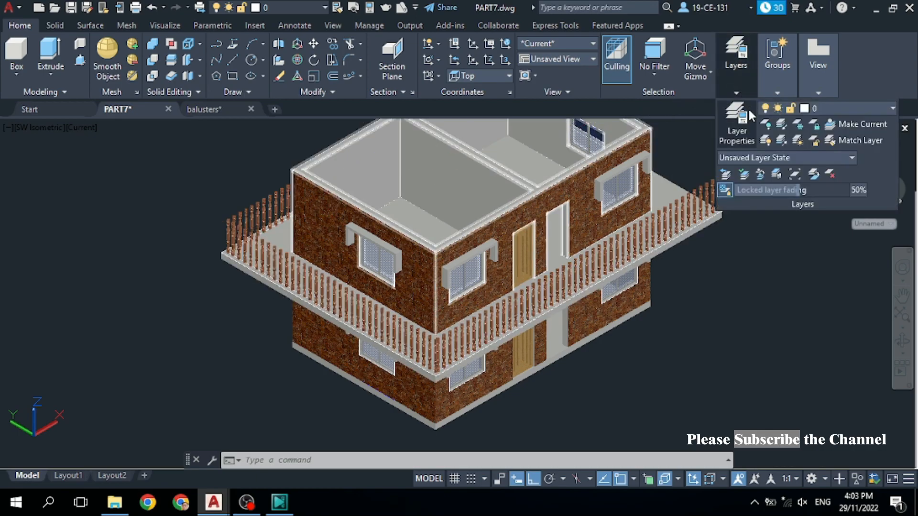
left_click(748, 114)
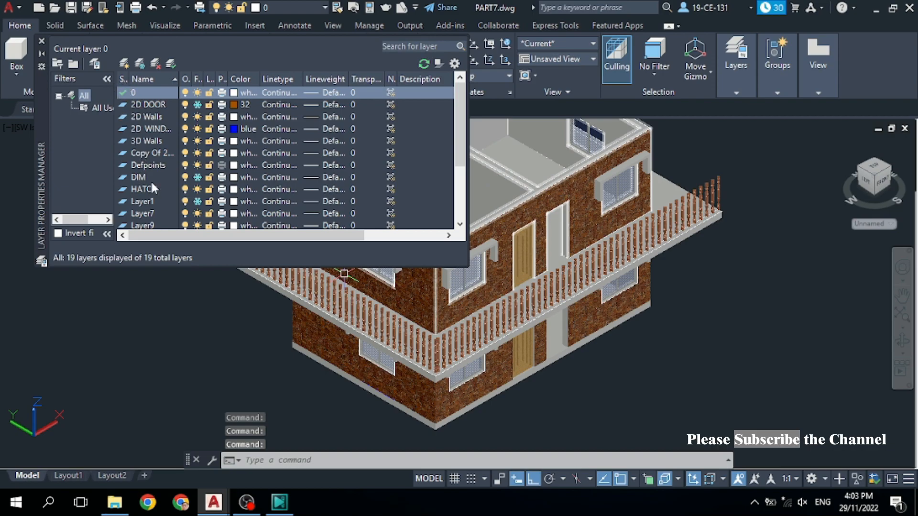
left_click(124, 64)
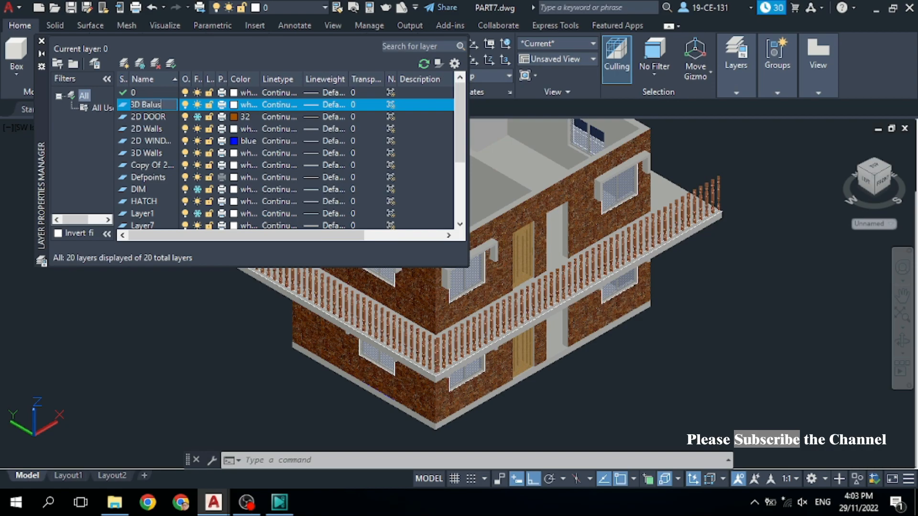
key("Return")
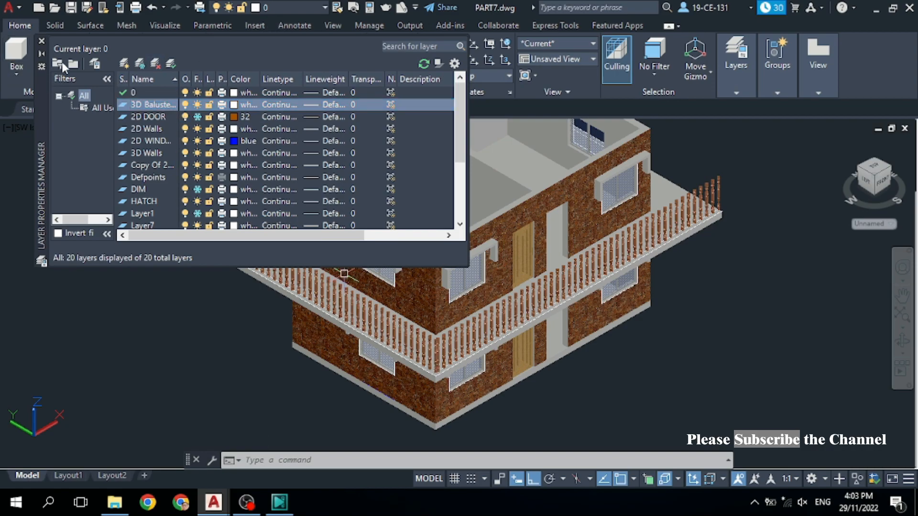
left_click(41, 42)
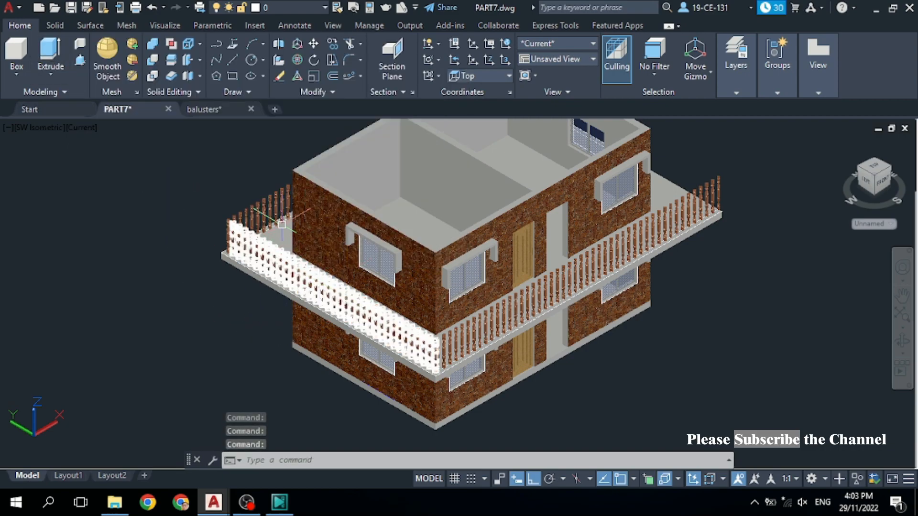
Assign the rear, left side and front baluster arrays to the 3D Balusters layer
left_click(268, 214)
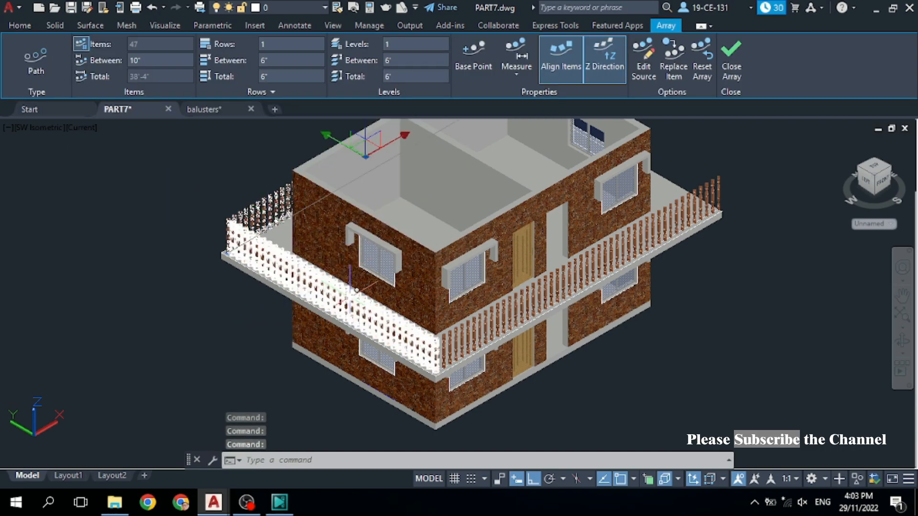
left_click(352, 306)
left_click(479, 325)
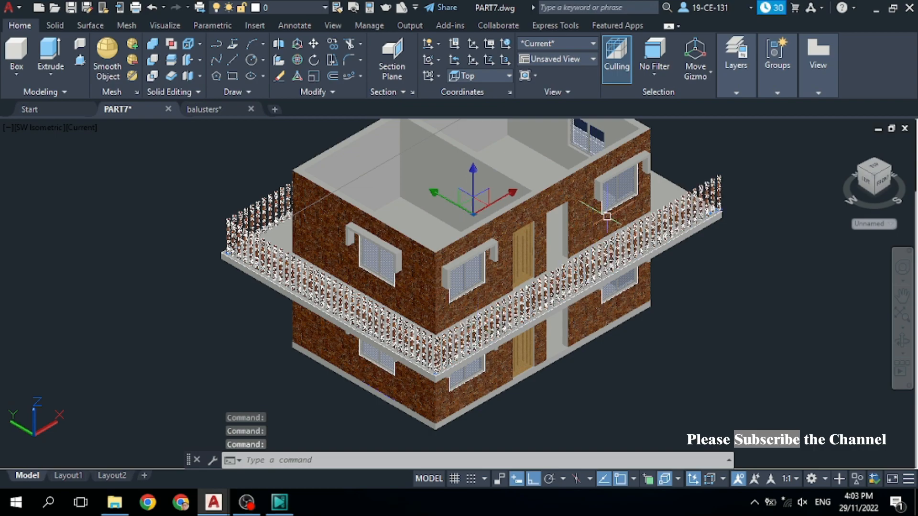
left_click(751, 86)
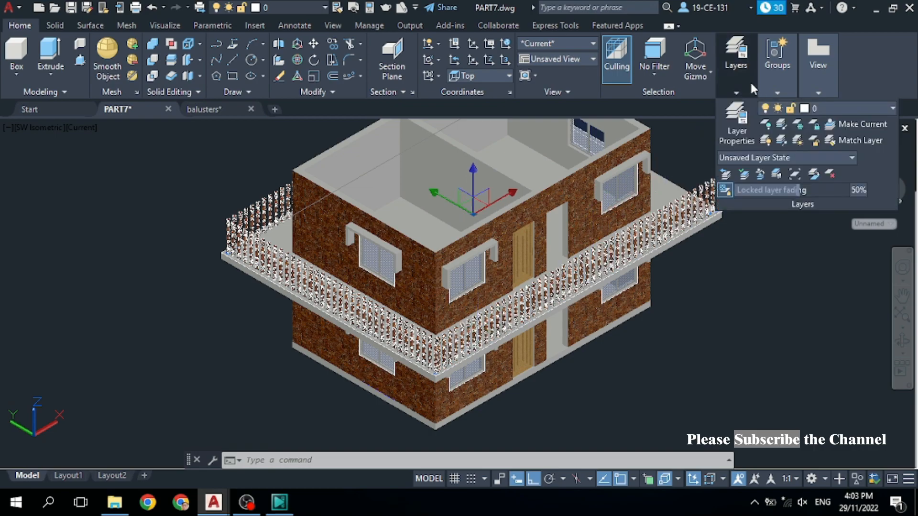
left_click(845, 108)
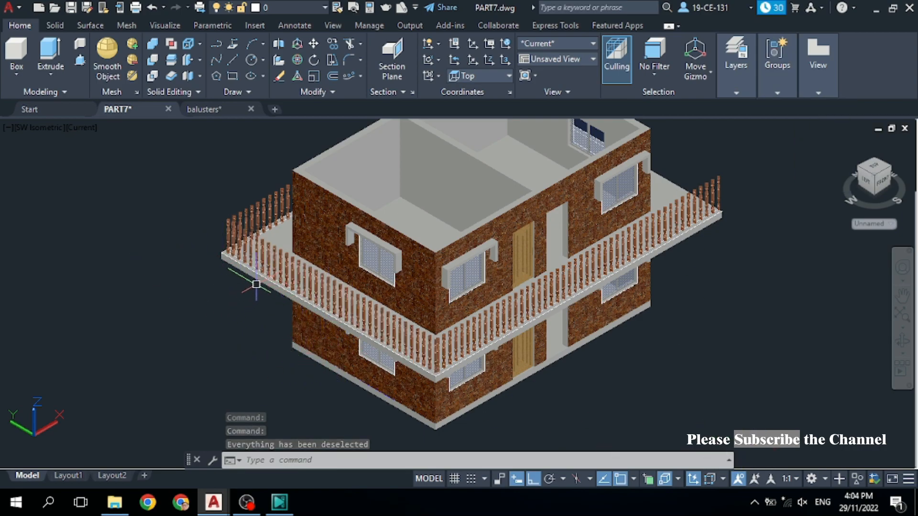
Freeze the Roof1 and 3D Balusters layers
mouse_move(743, 85)
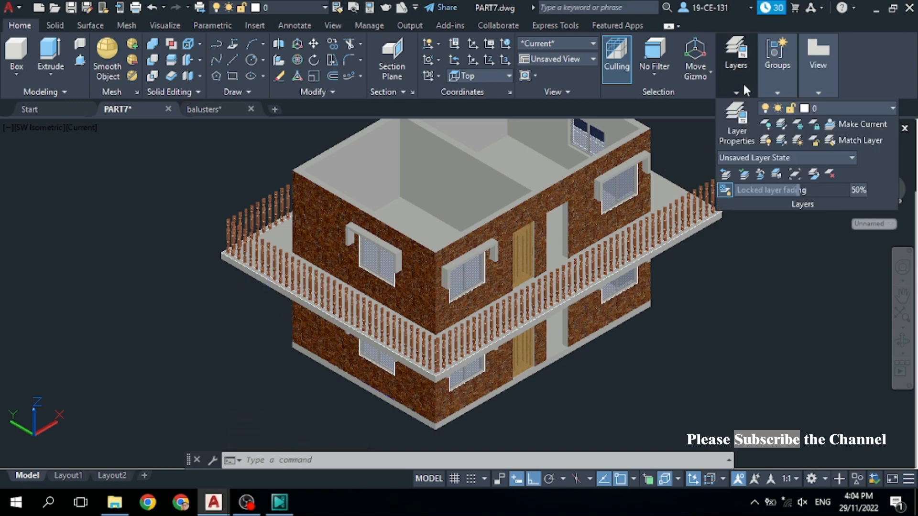
left_click(856, 110)
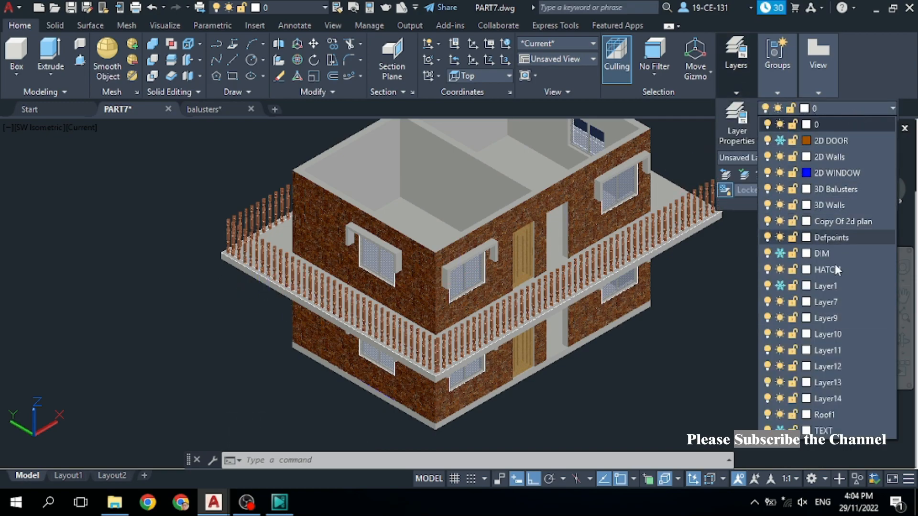
left_click(779, 414)
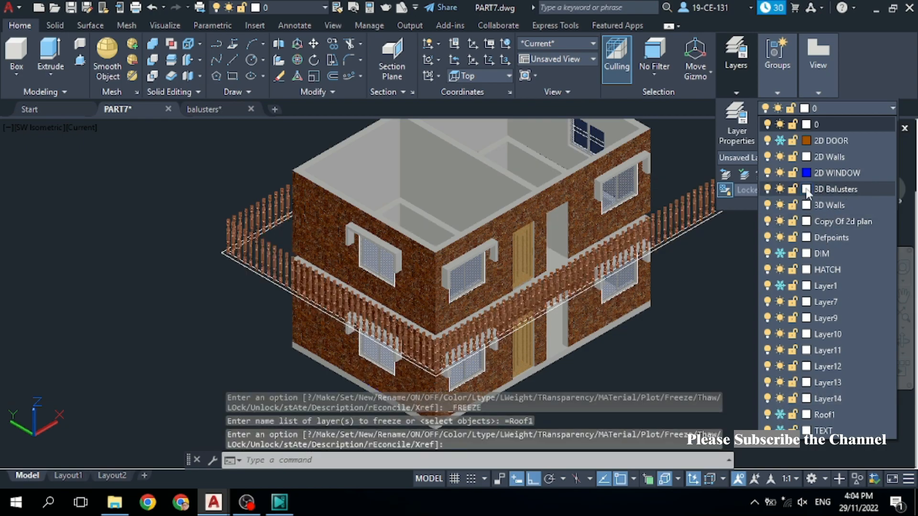
left_click(779, 189)
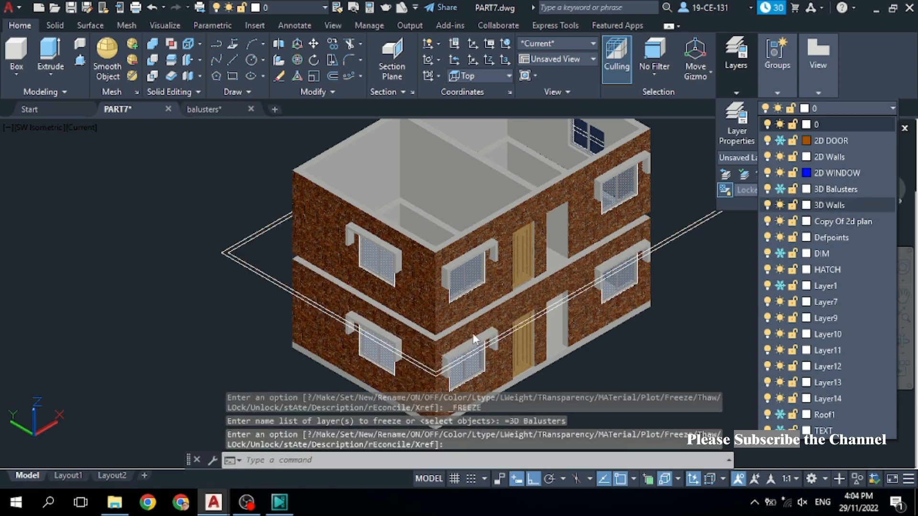
left_click(224, 296)
Copy the rear, left side and front lines of the inner railing outline 4'1" straight up
scroll(225, 245, "up", 2)
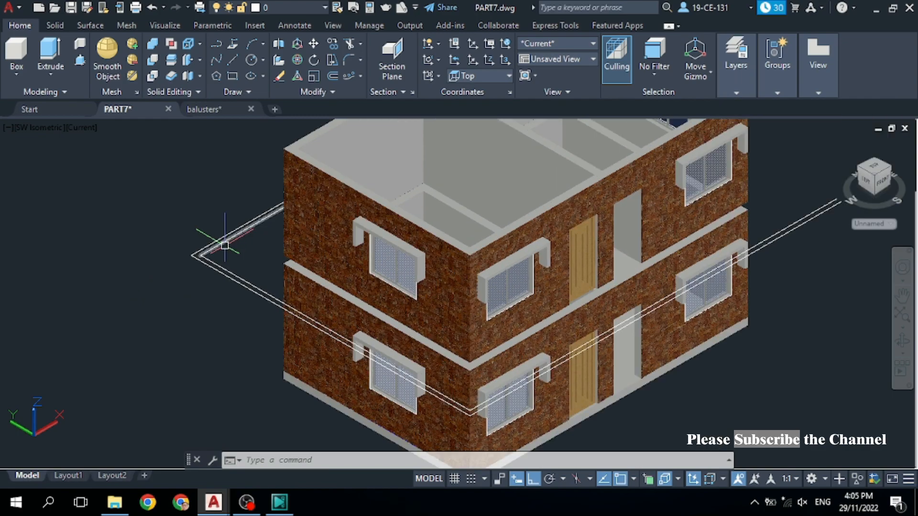
left_click(225, 243)
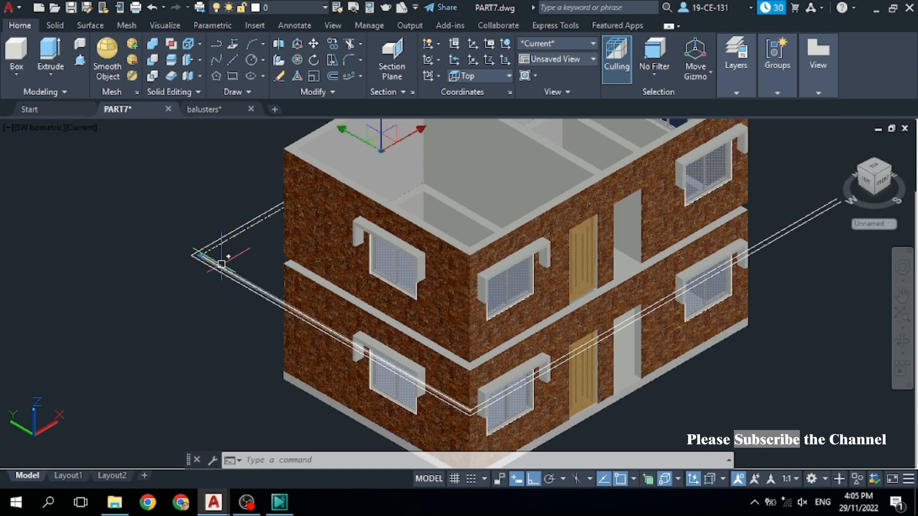
left_click(268, 294)
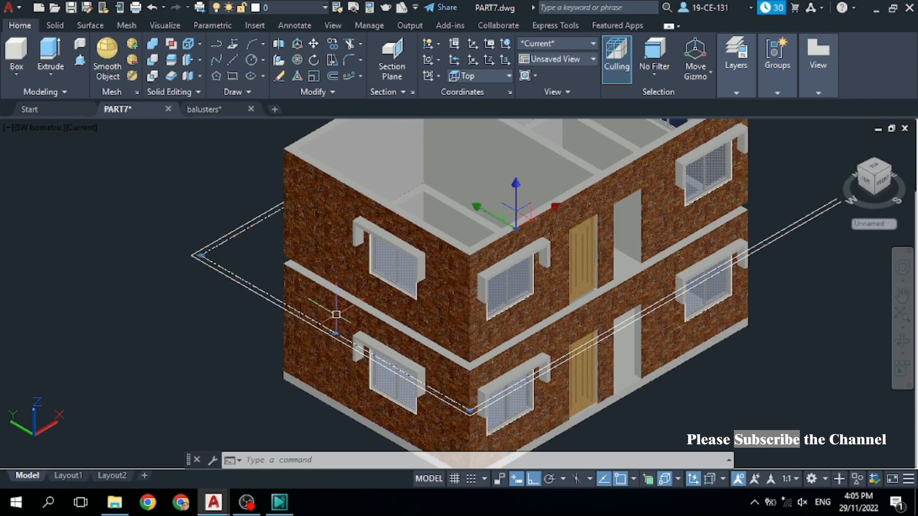
left_click(481, 404)
right_click(183, 313)
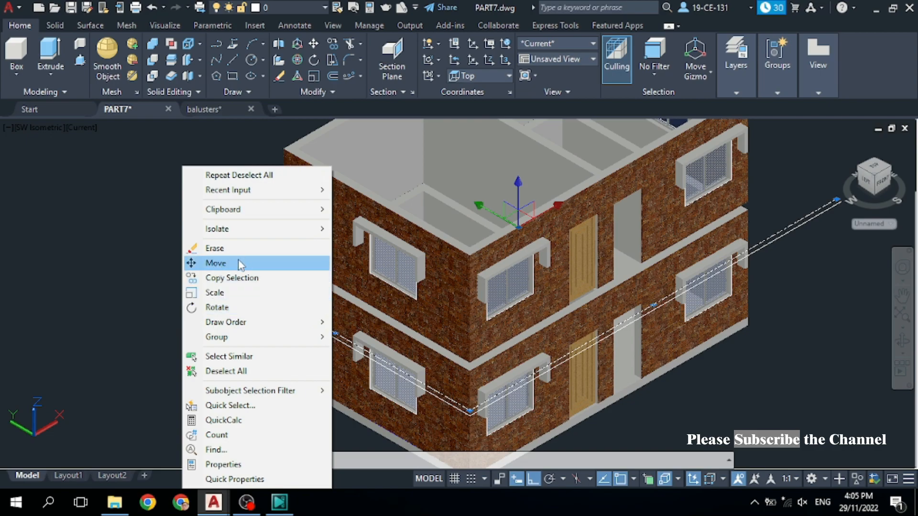
left_click(232, 278)
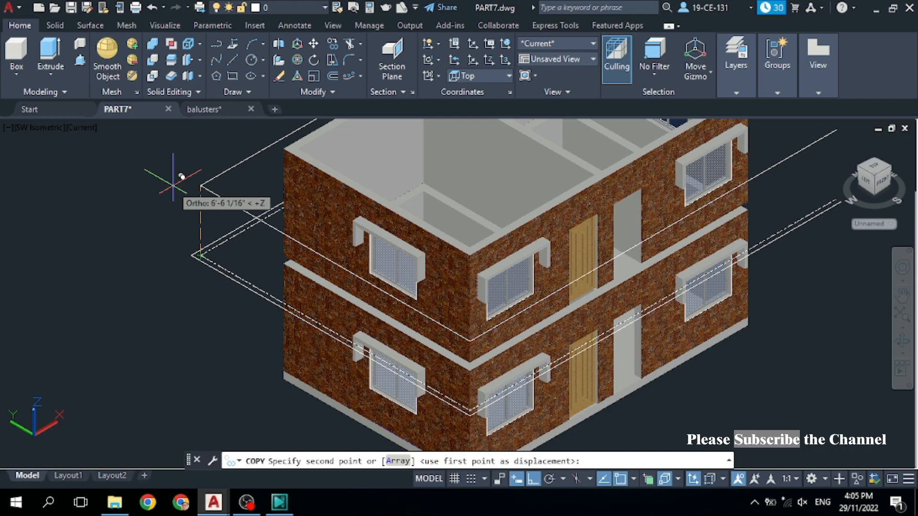
type("4")
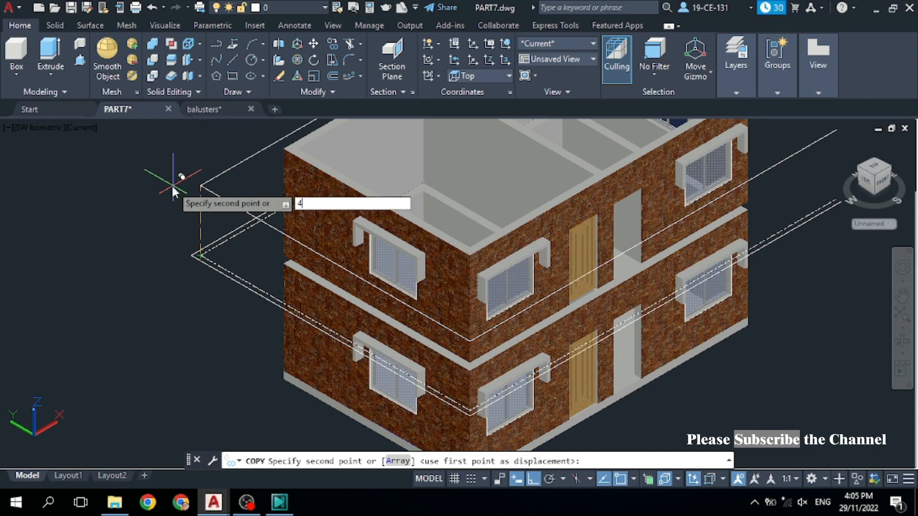
type("'1")
key("Return")
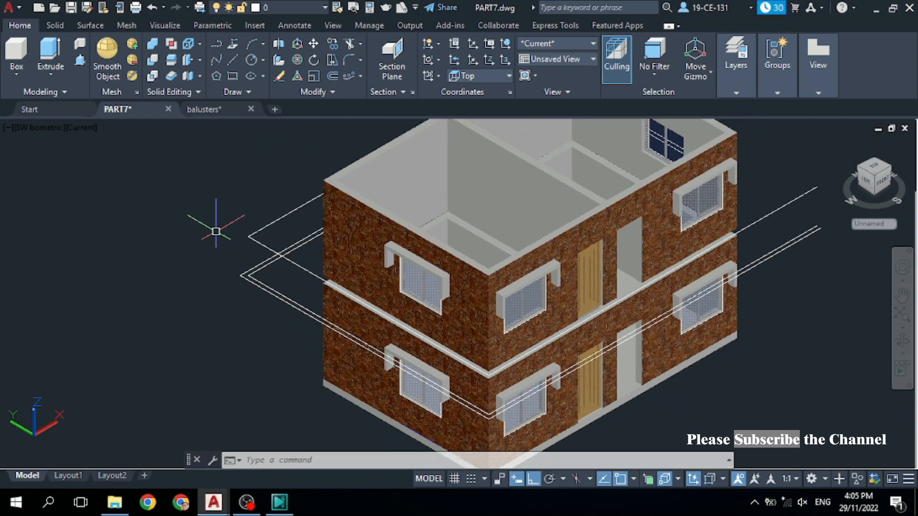
Join the raised rear, left side and front top-rail lines into a single path
left_click(269, 223)
left_click(268, 225)
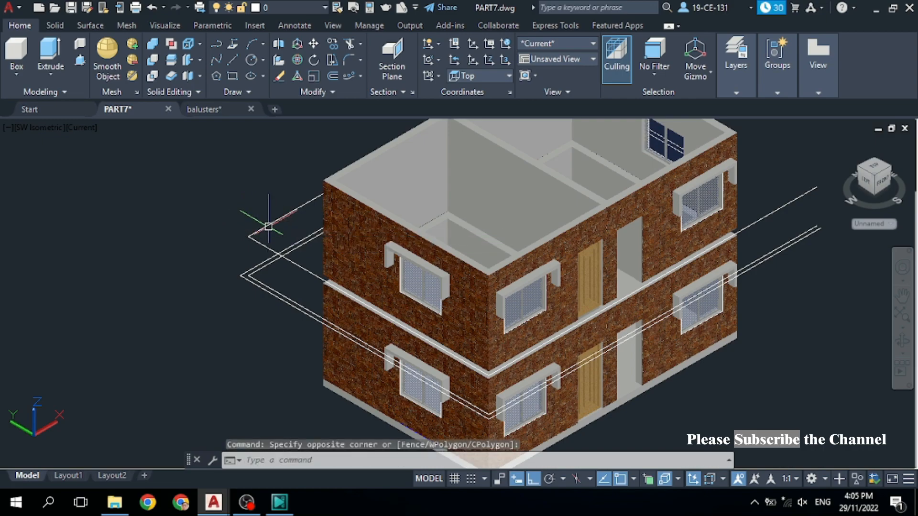
left_click(268, 226)
left_click(263, 243)
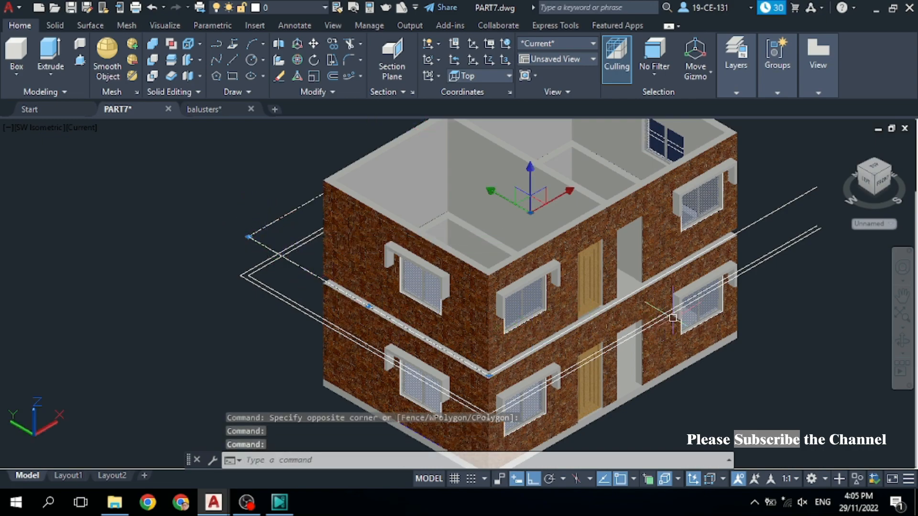
left_click(791, 205)
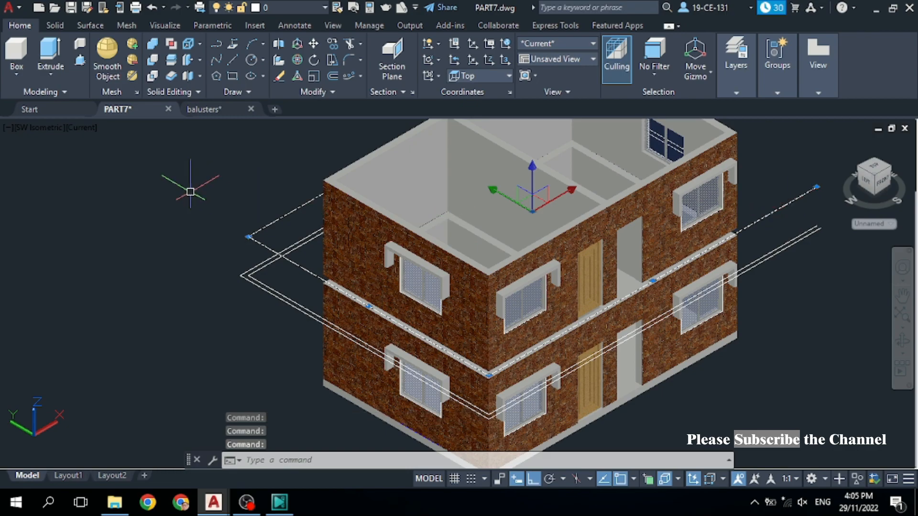
type("jo")
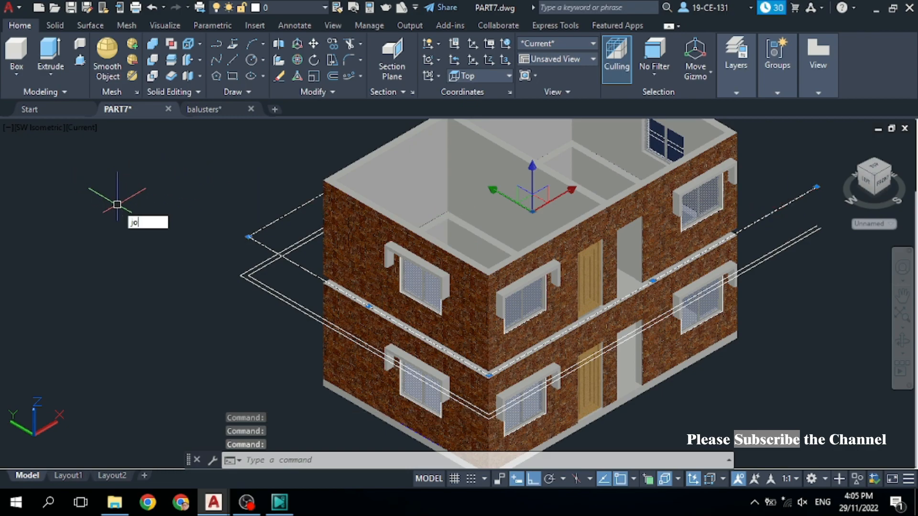
left_click(167, 237)
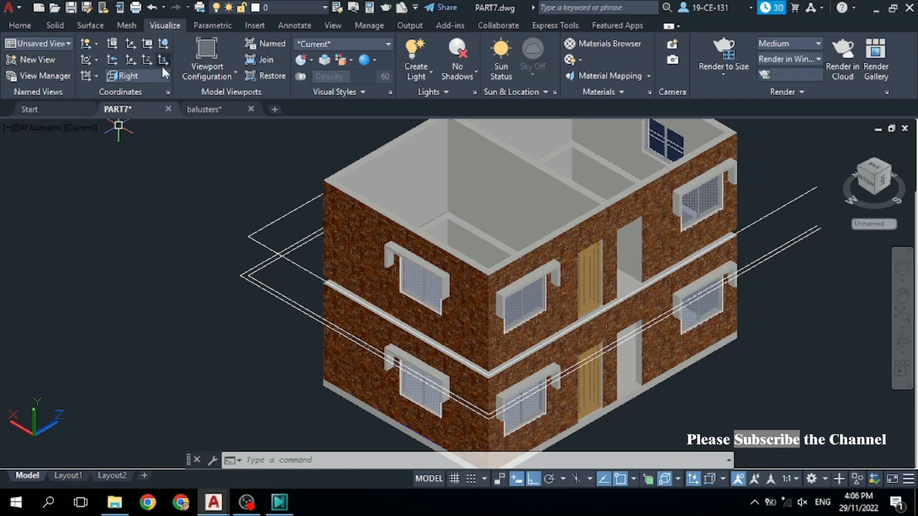
With the UCS set to Right, draw a circle of diameter 2" in the empty space beside the raised rail path
left_click(21, 24)
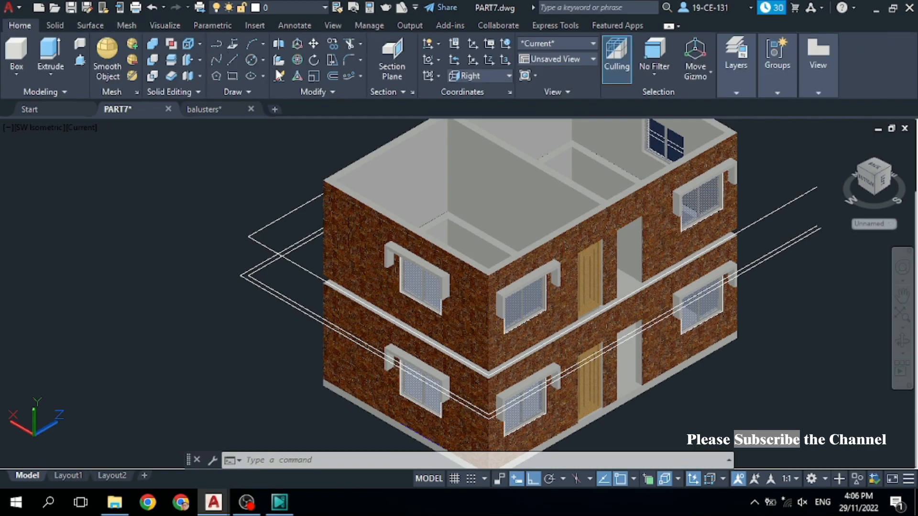
left_click(263, 59)
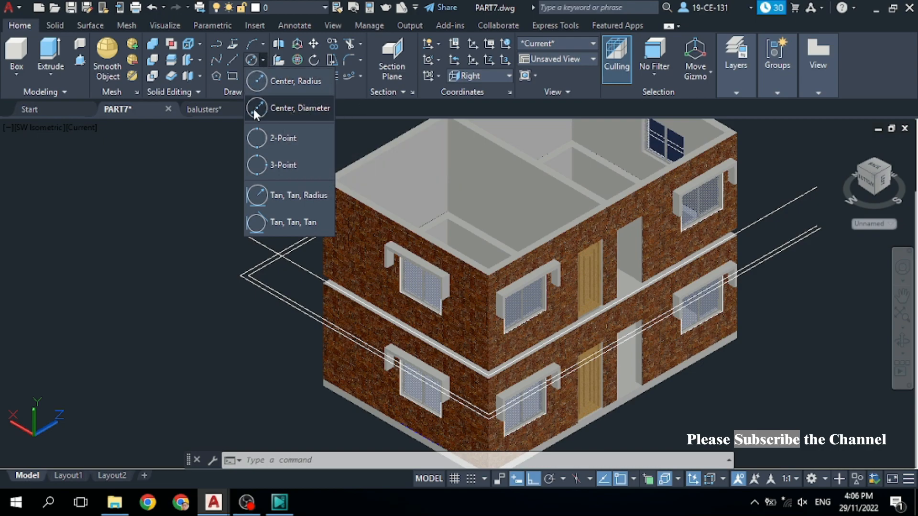
left_click(303, 108)
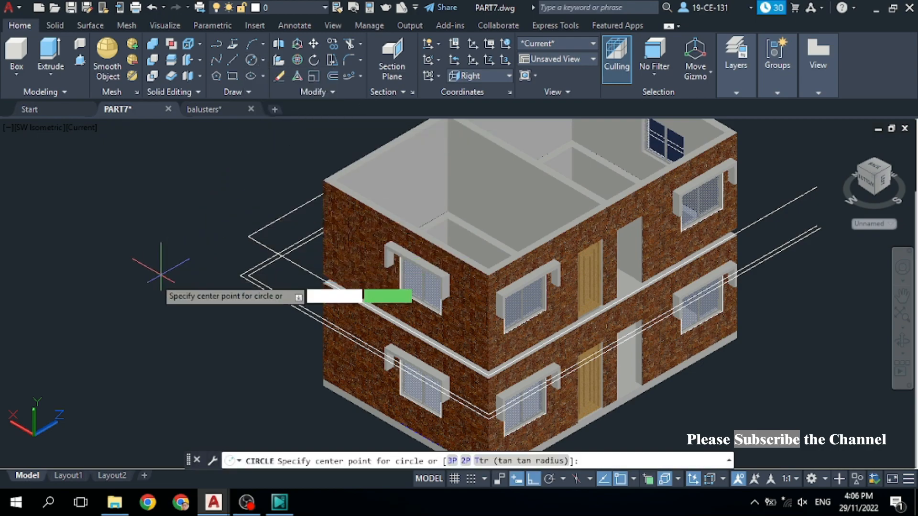
left_click(143, 286)
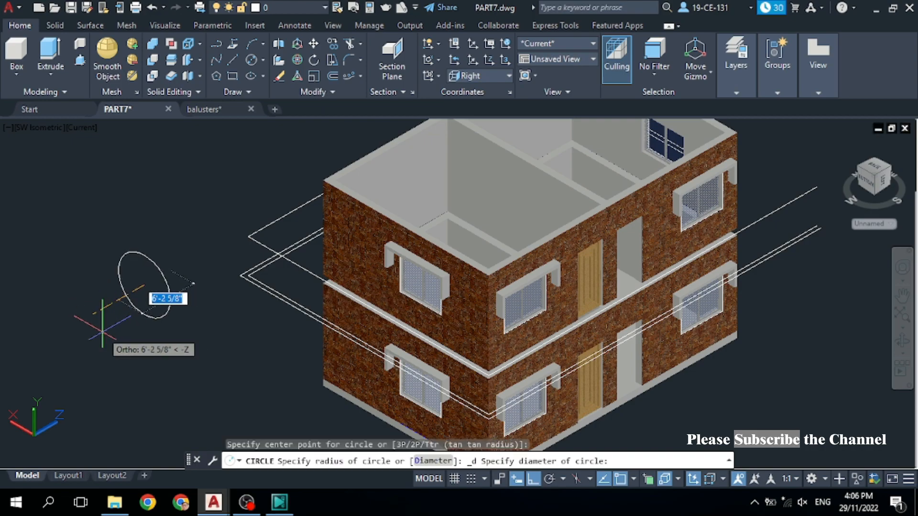
type("2")
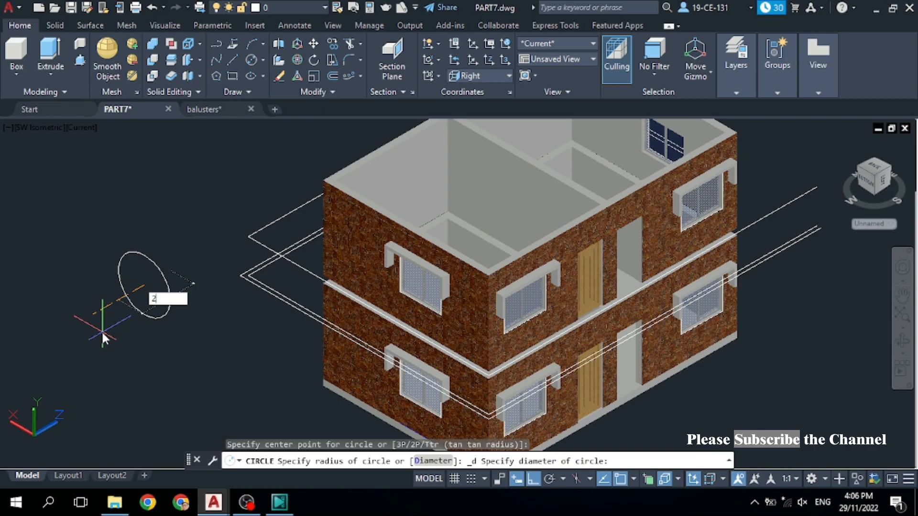
key("Return")
scroll(119, 283, "up", 10)
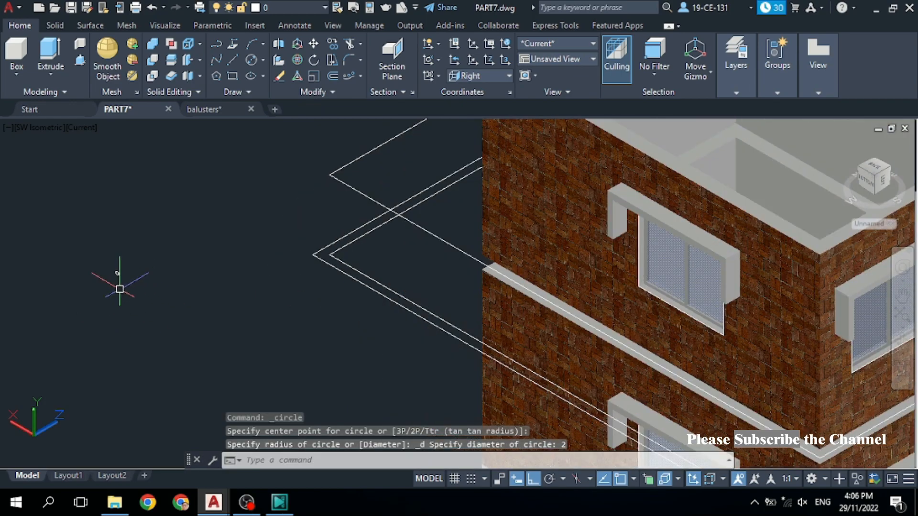
scroll(168, 269, "down", 10)
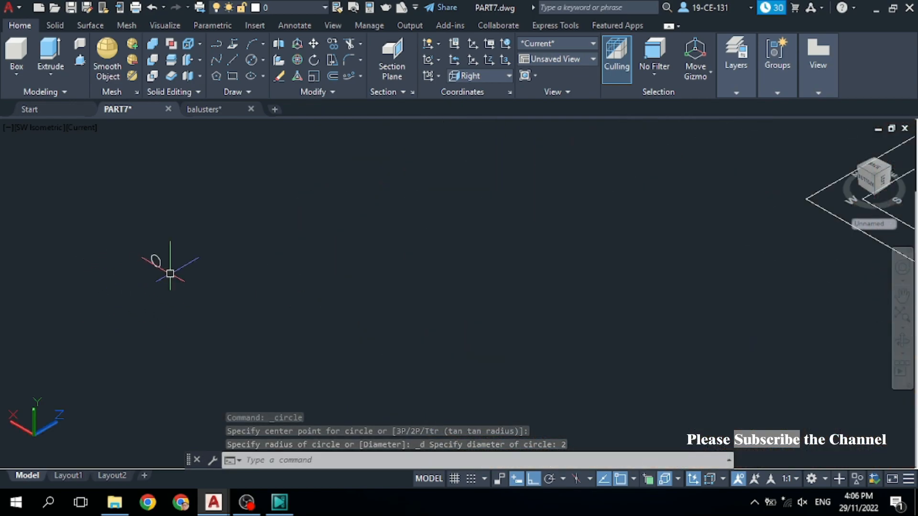
Sweep the 2" circle along the joined raised path to form the solid top rail
left_click(54, 76)
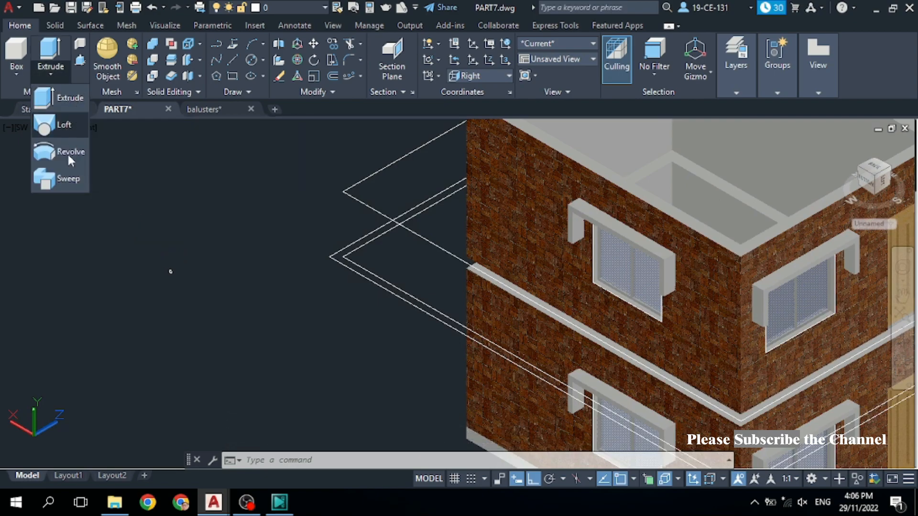
left_click(64, 177)
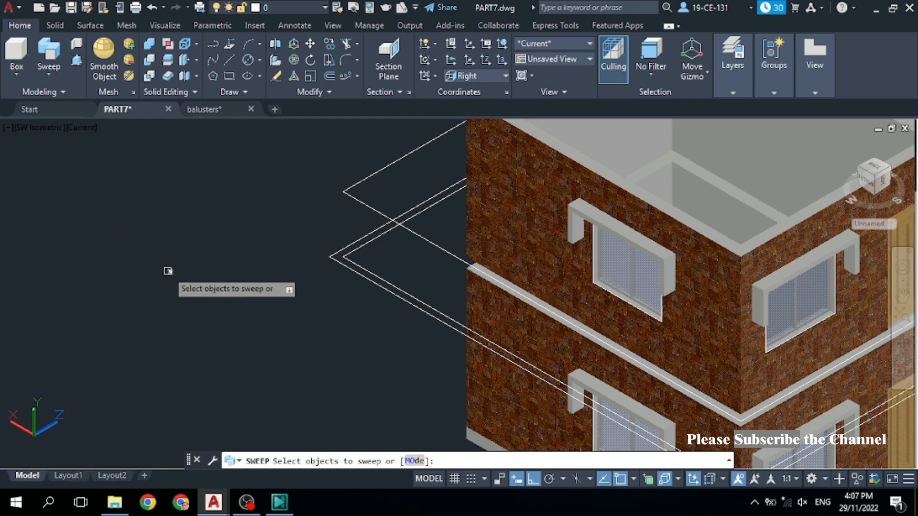
left_click(170, 271)
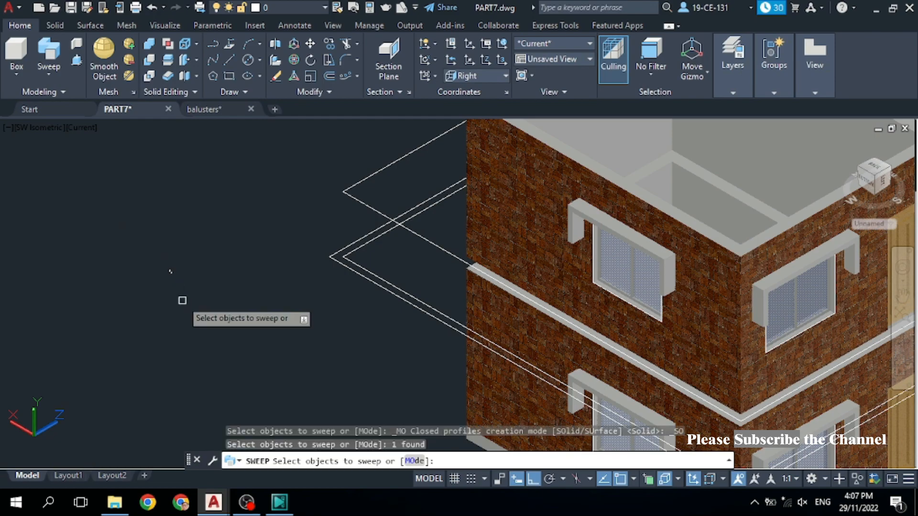
right_click(233, 207)
left_click(251, 215)
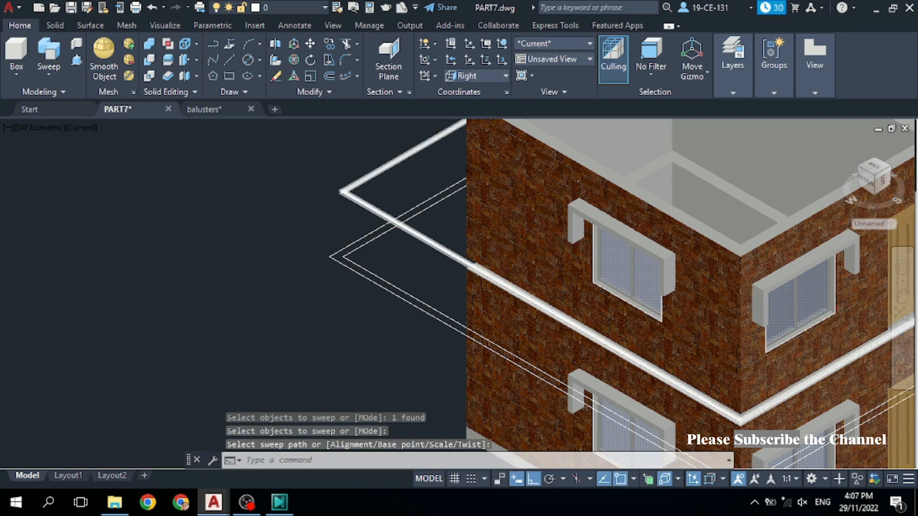
scroll(317, 221, "up", 4)
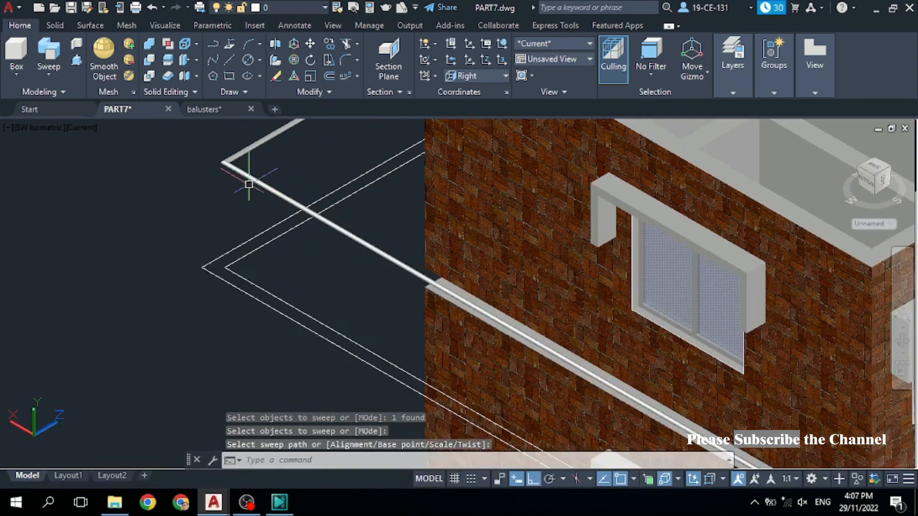
scroll(248, 184, "down", 6)
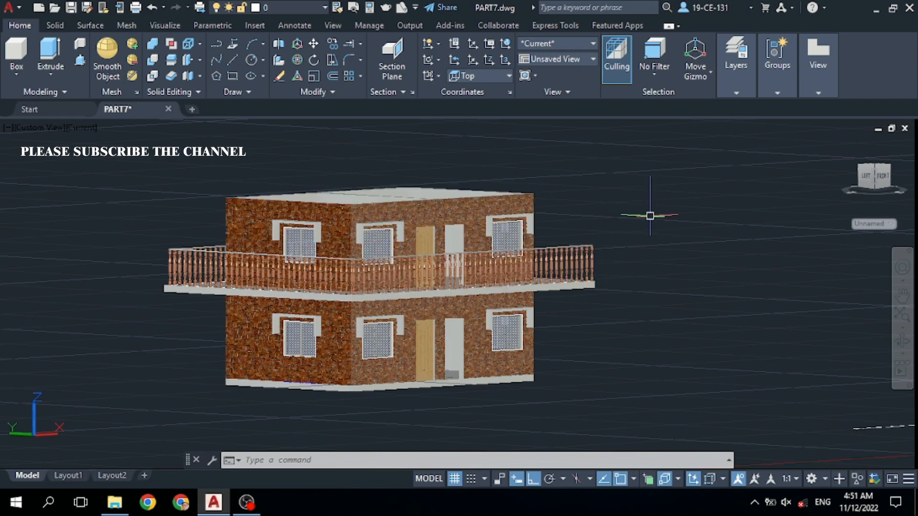
Freeze the 3D Balusters and 3D Walls layers
left_click(737, 91)
left_click(838, 109)
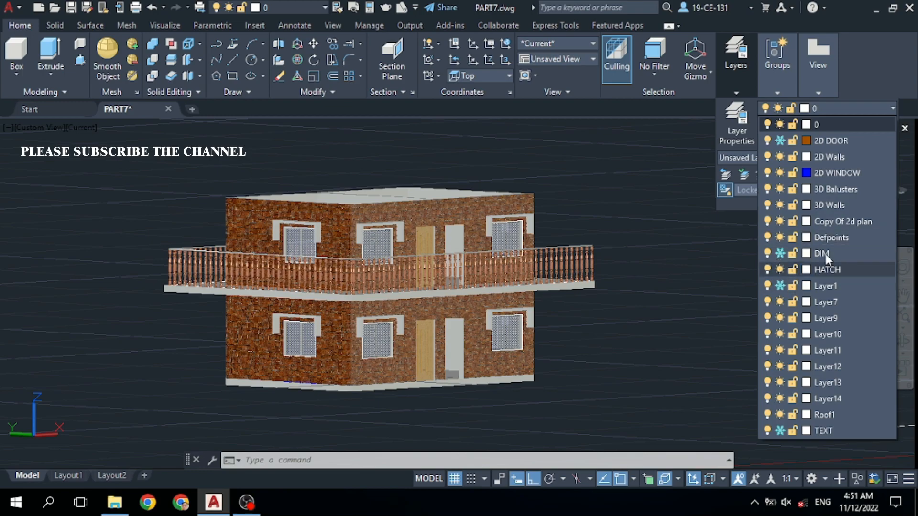
left_click(780, 189)
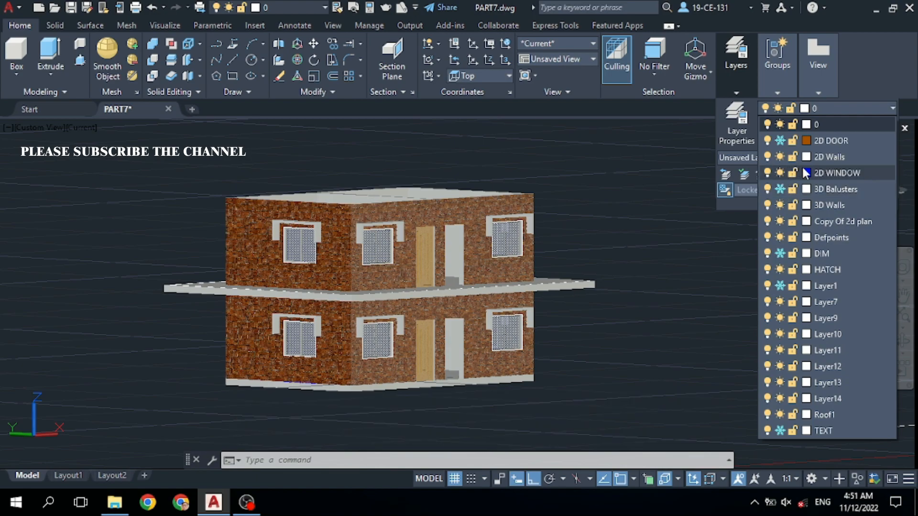
left_click(780, 205)
left_click(623, 167)
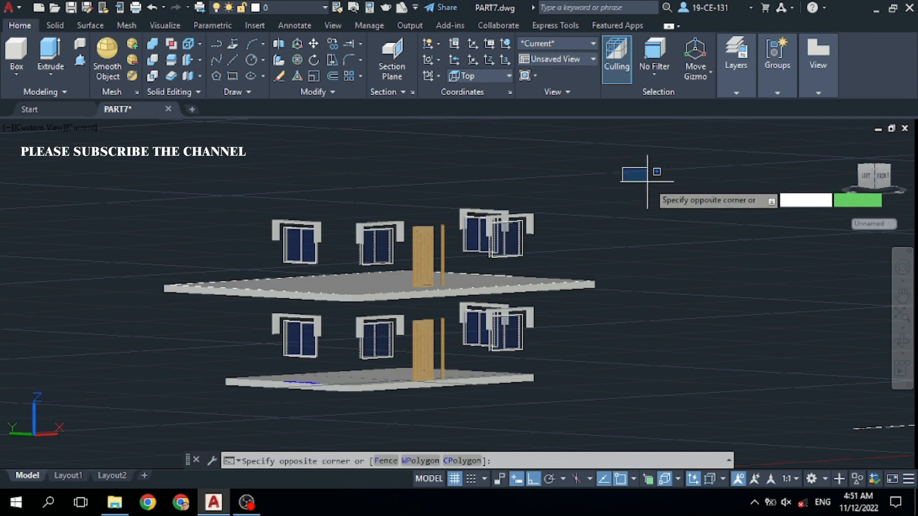
left_click(661, 207)
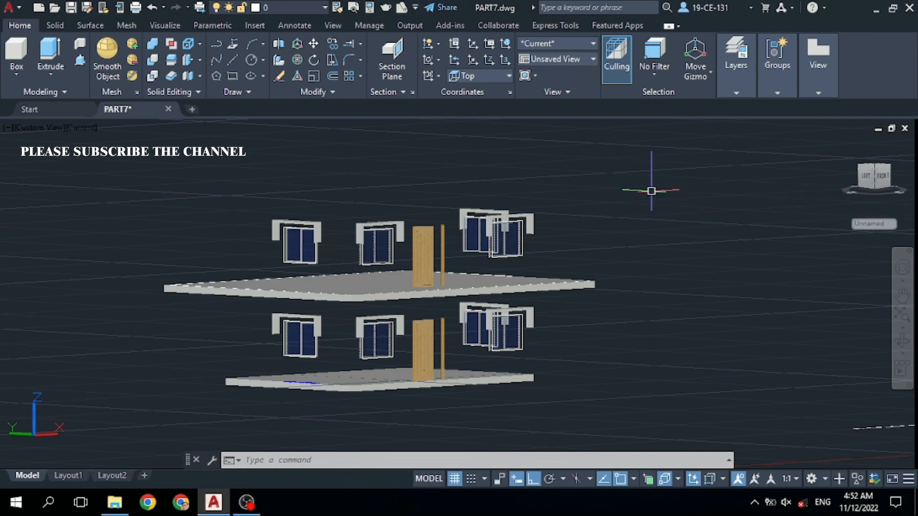
Set the UCS to Top and view the model from the top, with the empty area beside the slab in sight
left_click(157, 25)
left_click(152, 75)
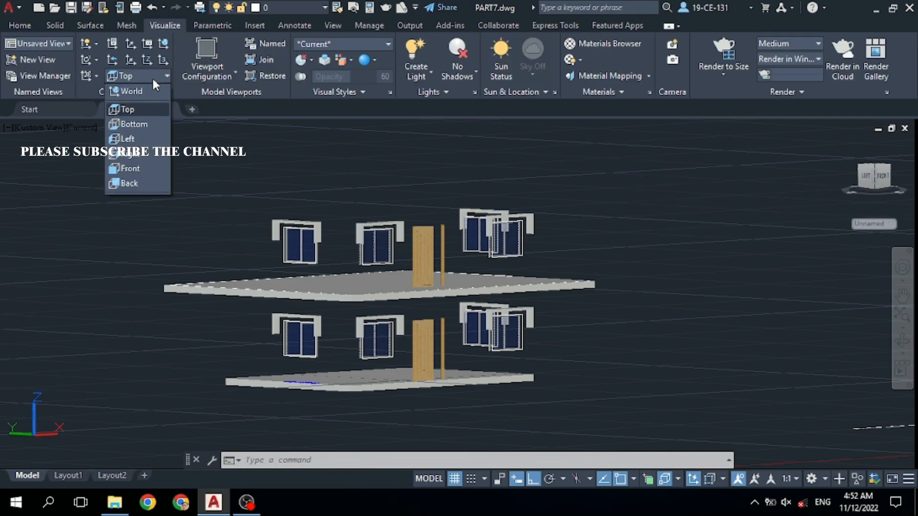
left_click(125, 110)
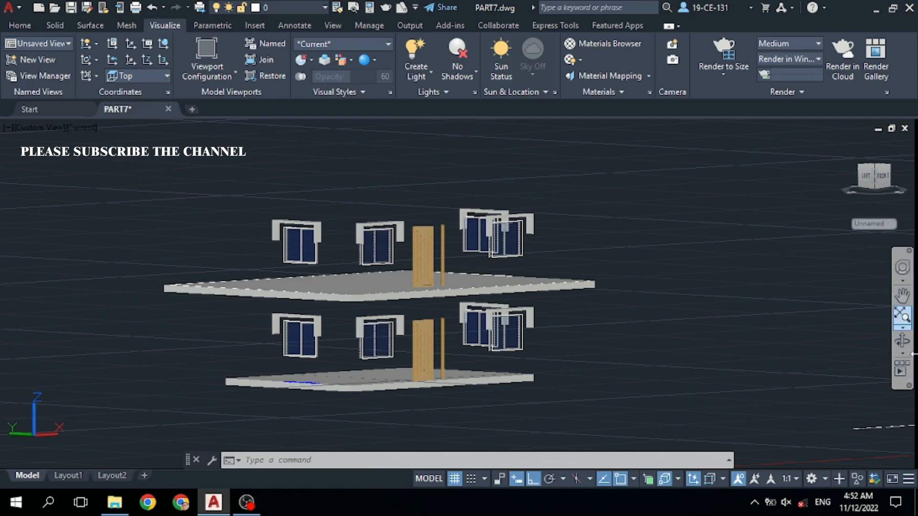
left_click(903, 341)
left_click_drag(847, 317, 733, 256)
right_click(742, 200)
left_click(758, 206)
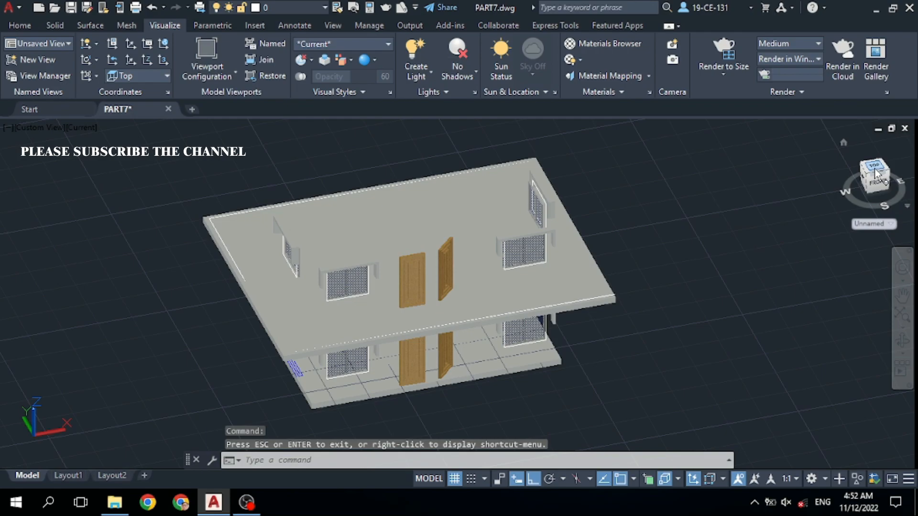
left_click(875, 168)
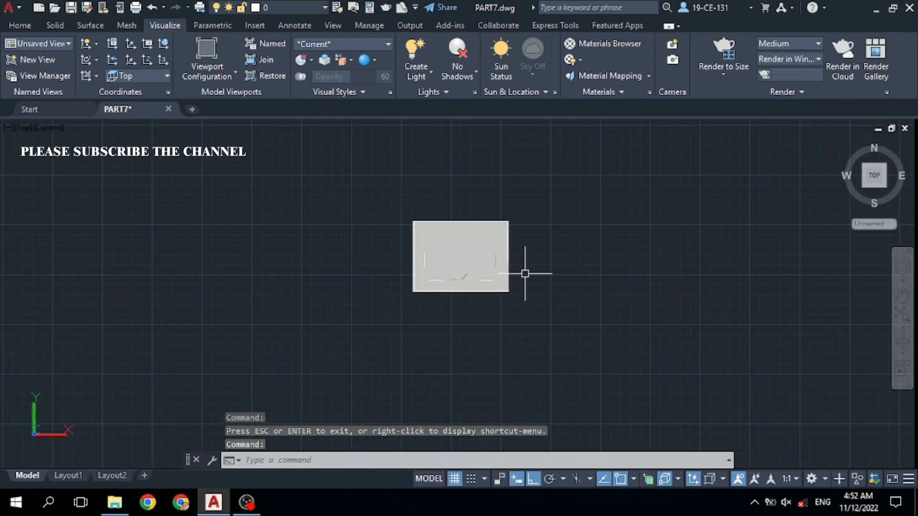
scroll(526, 258, "up", 6)
scroll(219, 207, "down", 4)
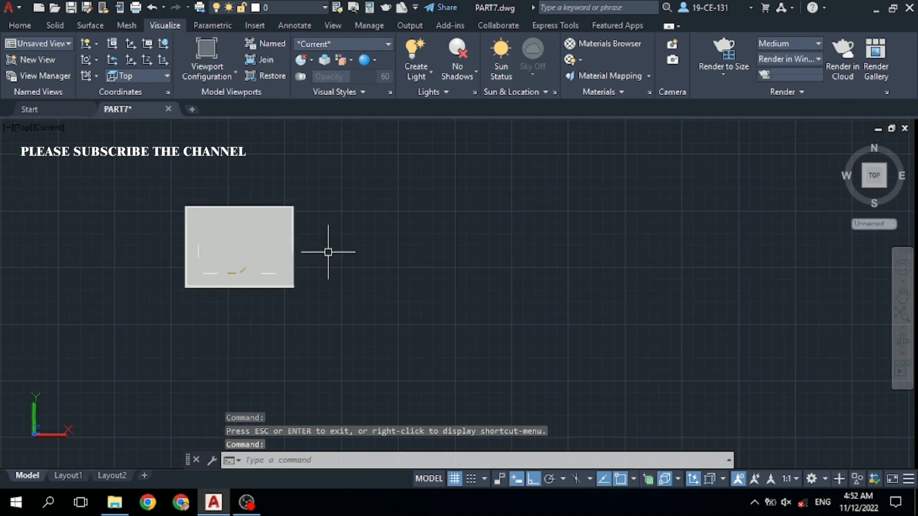
scroll(205, 211, "up", 2)
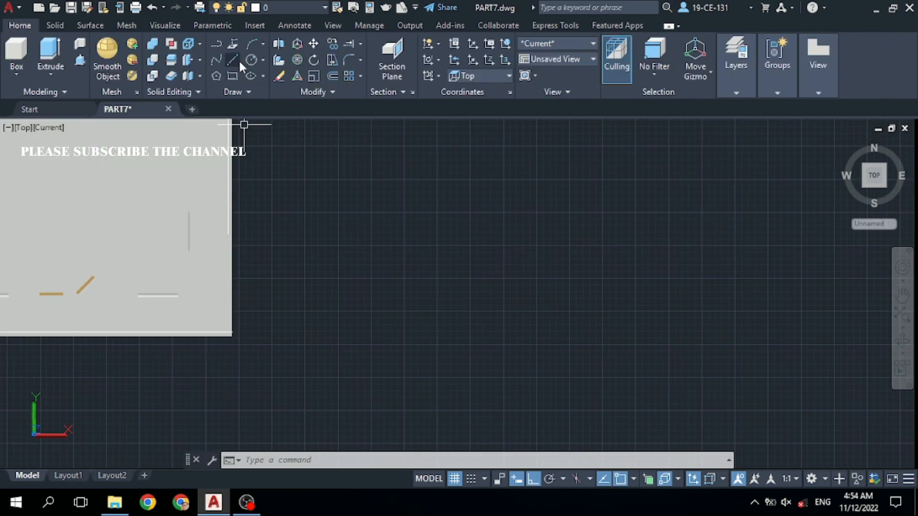
Draw a 6' horizontal line in the empty area beside the slab
left_click(233, 61)
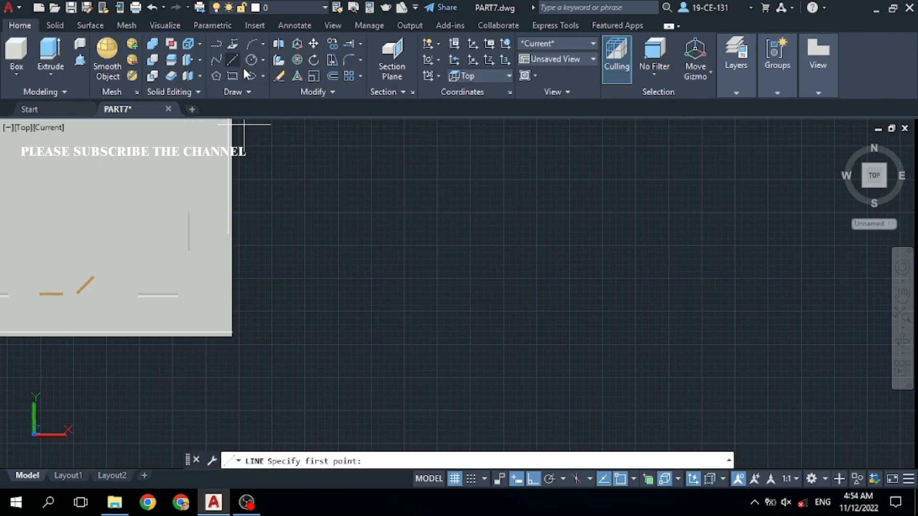
left_click(391, 339)
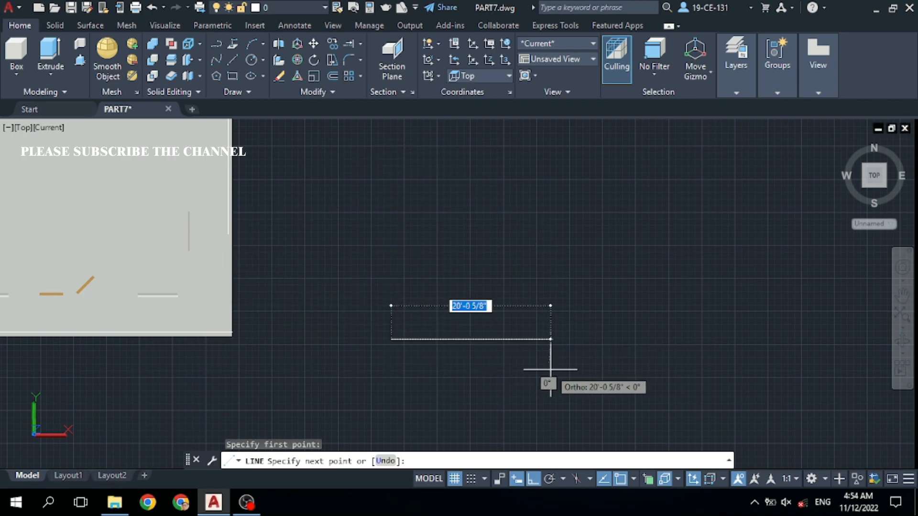
type("6")
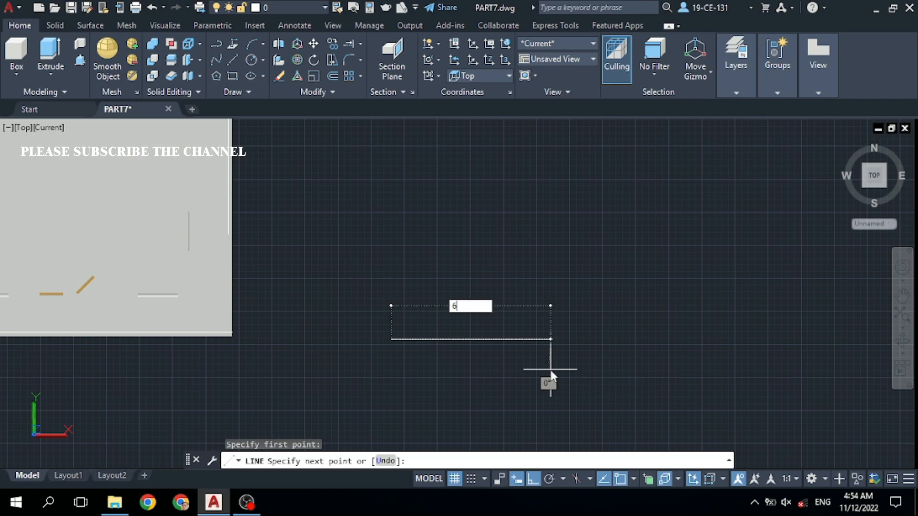
type("'")
key("Return")
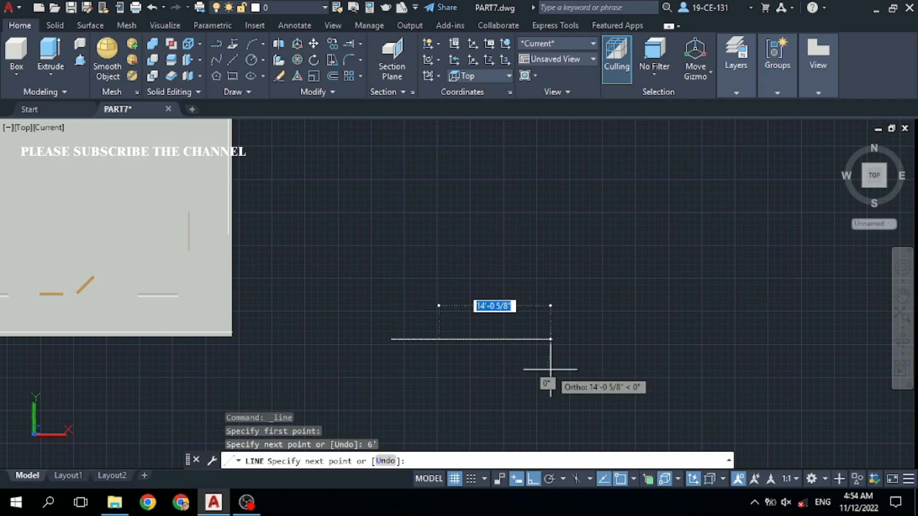
key("Return")
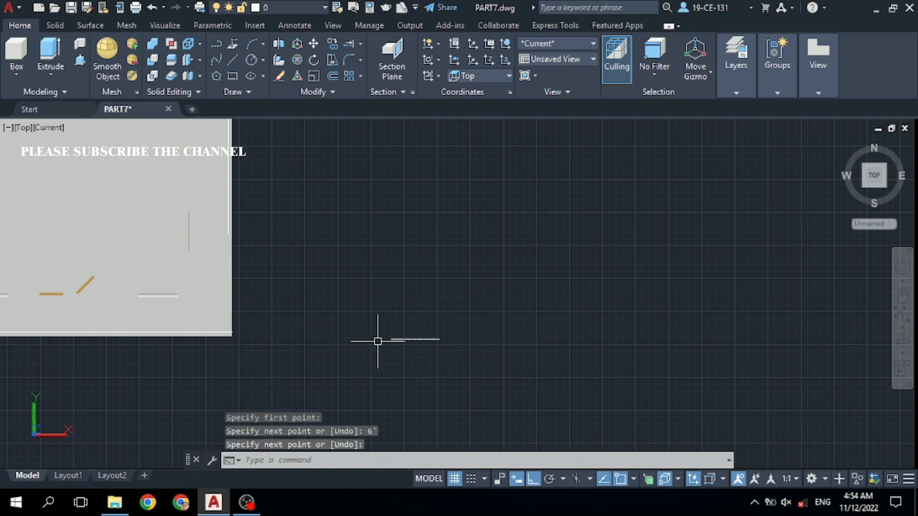
Offset the 6' line upward repeatedly at 1' spacing until there are eleven parallel horizontal lines
scroll(398, 348, "up", 3)
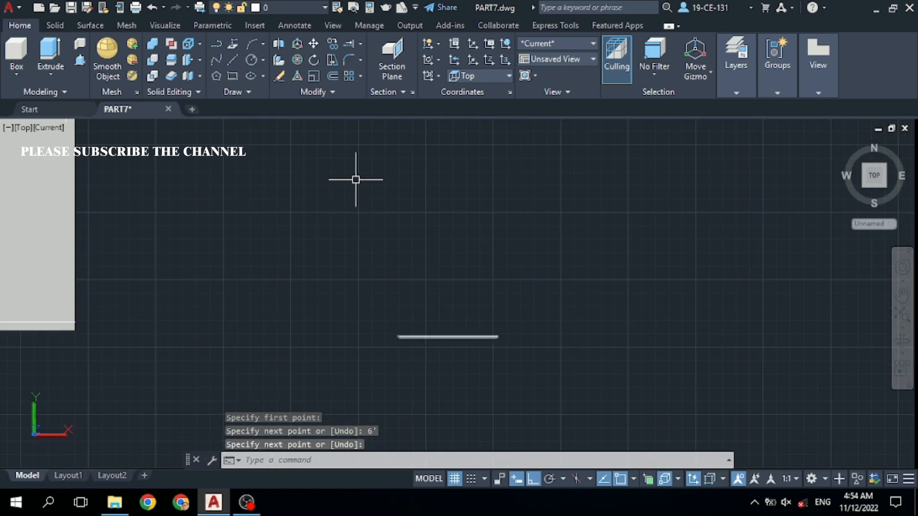
left_click(333, 75)
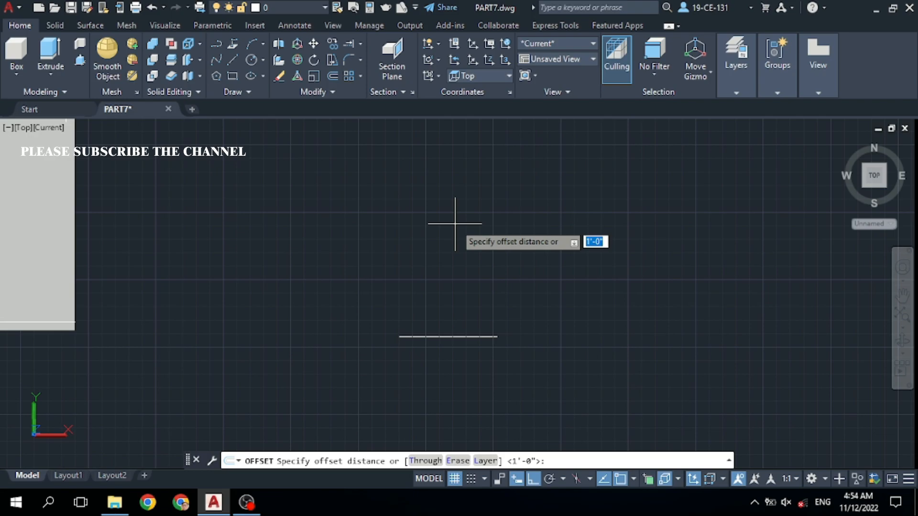
key("Return")
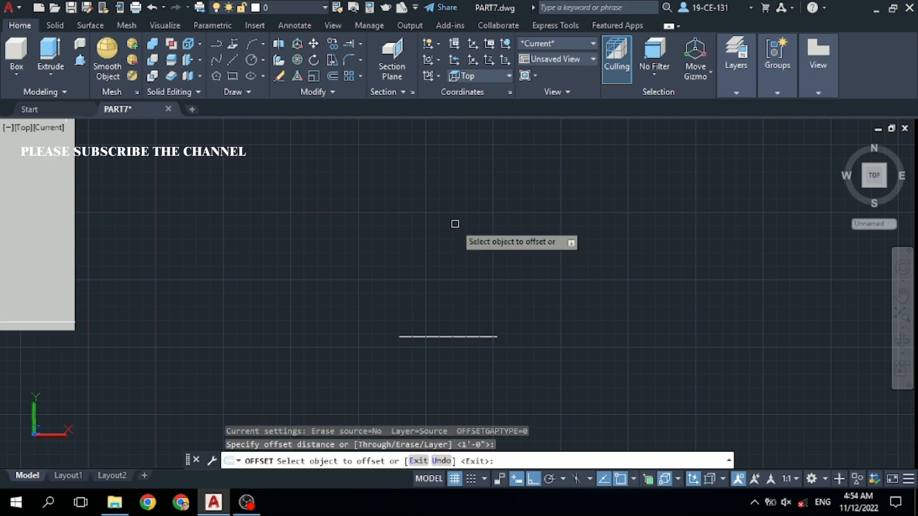
left_click(448, 337)
left_click(448, 287)
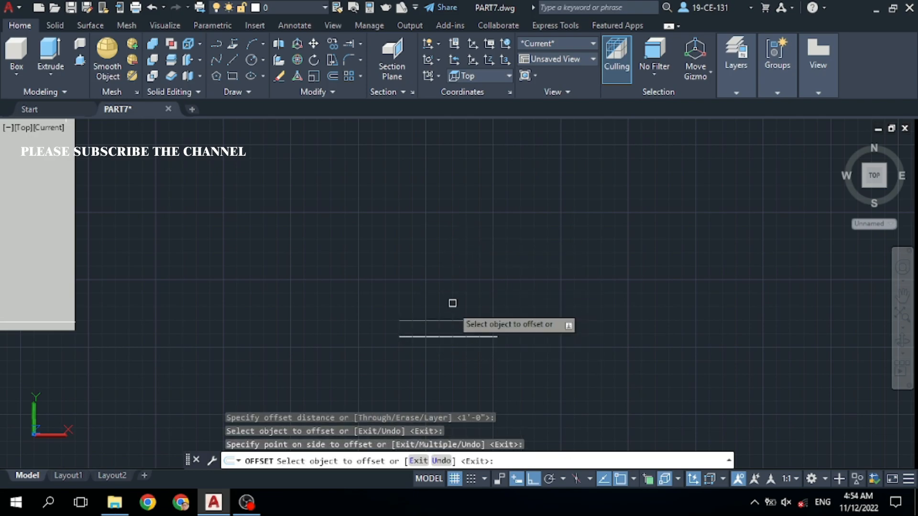
left_click(449, 321)
left_click(440, 267)
left_click(451, 304)
left_click(438, 244)
left_click(454, 289)
left_click(452, 225)
left_click(452, 272)
left_click(451, 211)
left_click(447, 256)
left_click(453, 208)
left_click(453, 239)
left_click(449, 201)
left_click(454, 223)
left_click(453, 181)
left_click(457, 206)
left_click(457, 169)
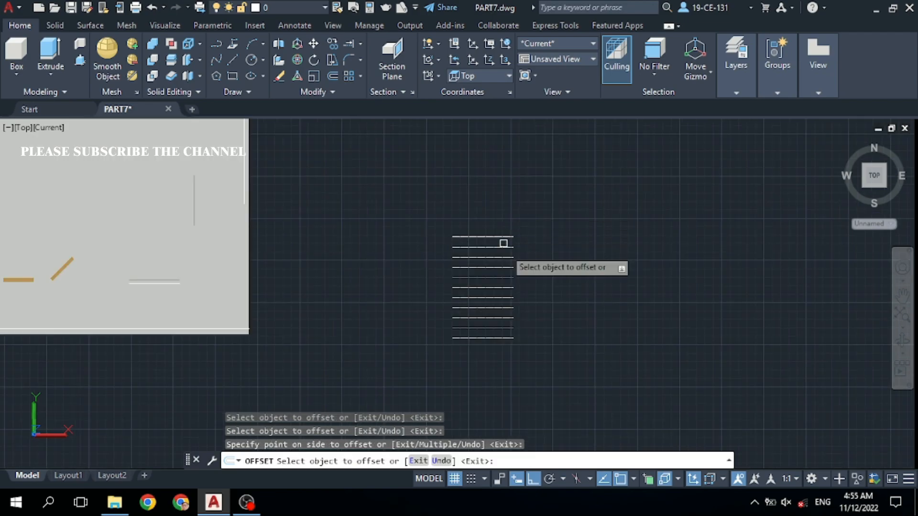
scroll(507, 351, "up", 2)
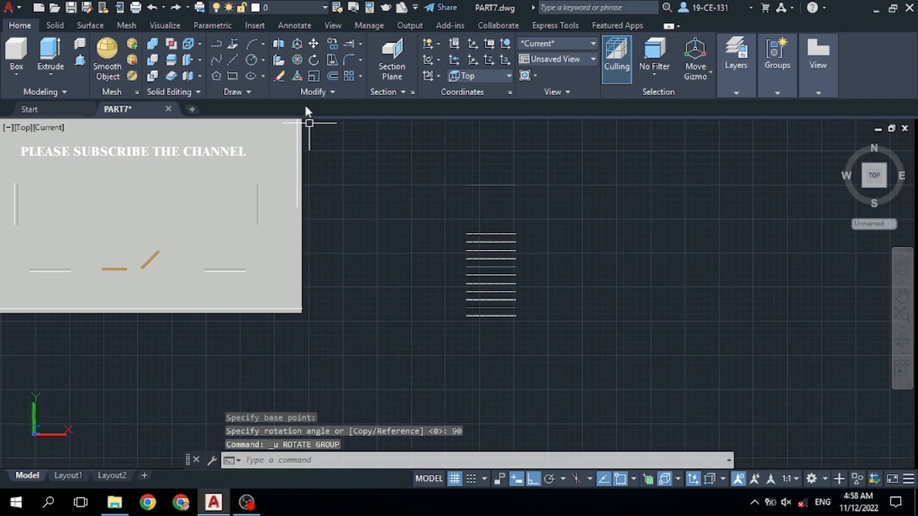
Rotate a copy of the eleven stacked lines by 270° about the left endpoint of the uppermost one
left_click(313, 60)
left_click(528, 221)
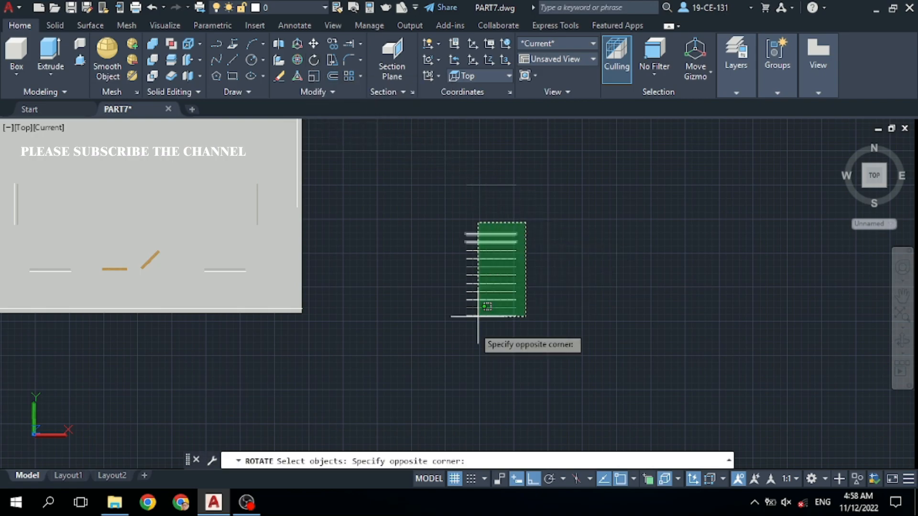
left_click(436, 371)
key("Return")
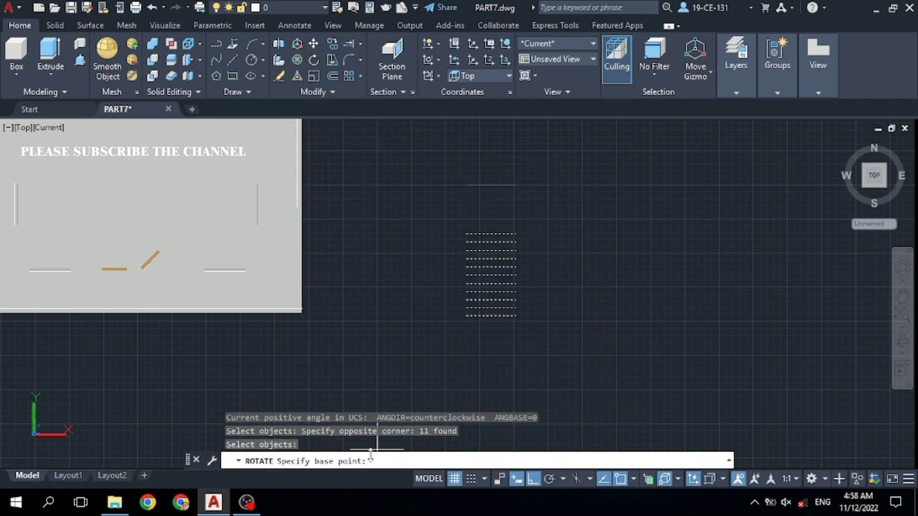
left_click(466, 234)
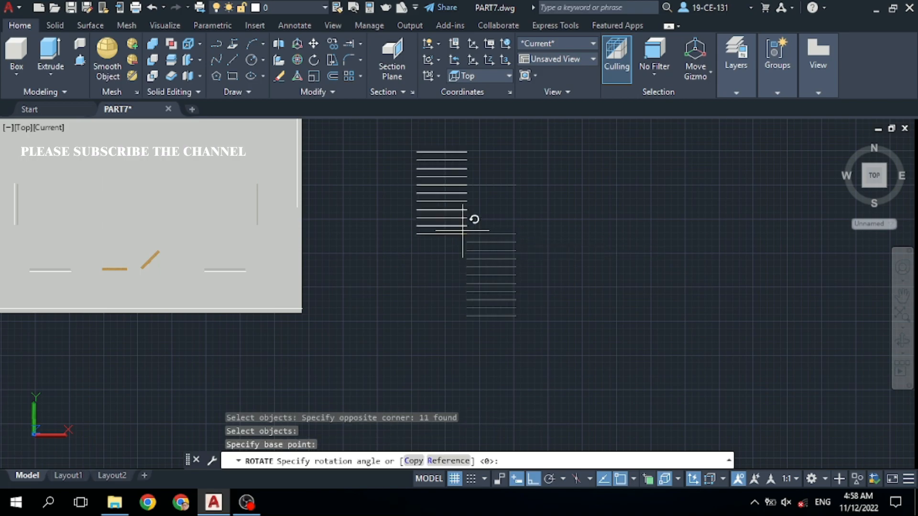
left_click(413, 461)
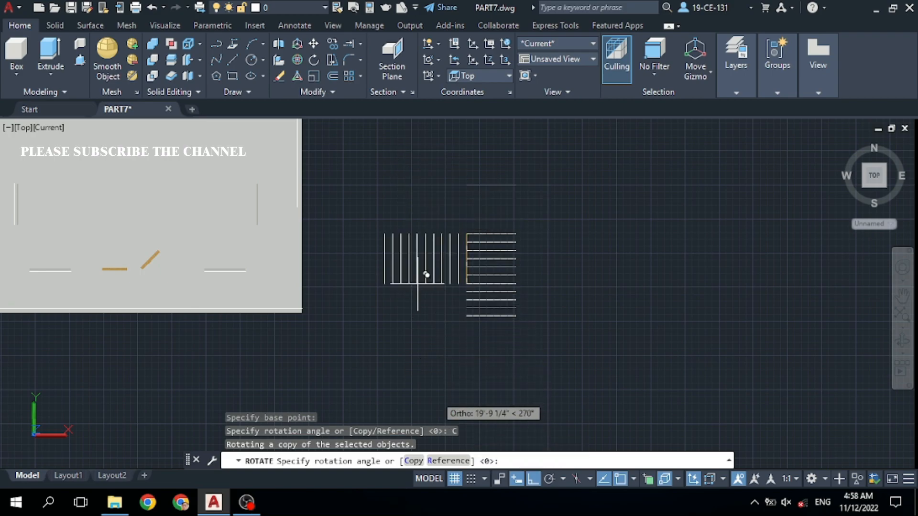
left_click(456, 358)
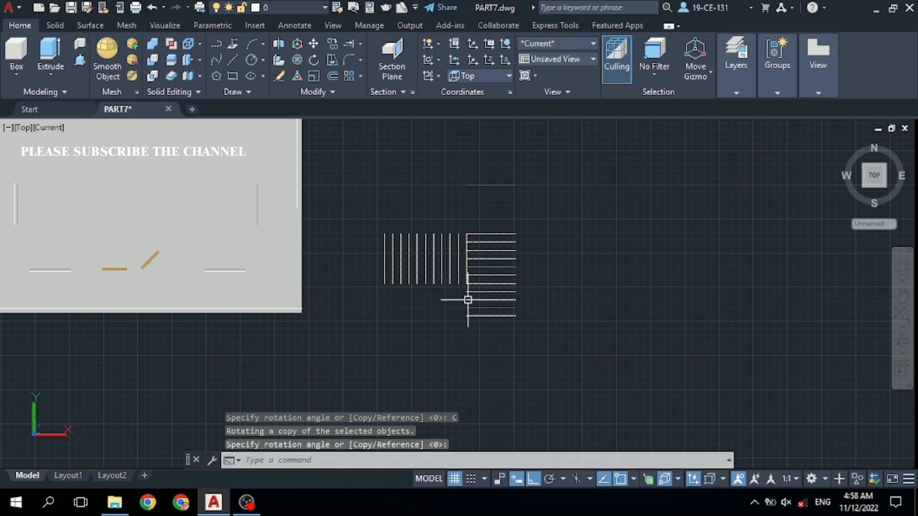
Move the rotated vertical lines up so the rightmost one's lower end meets the upper-left corner of the horizontal set
scroll(387, 246, "up", 3)
left_click(548, 206)
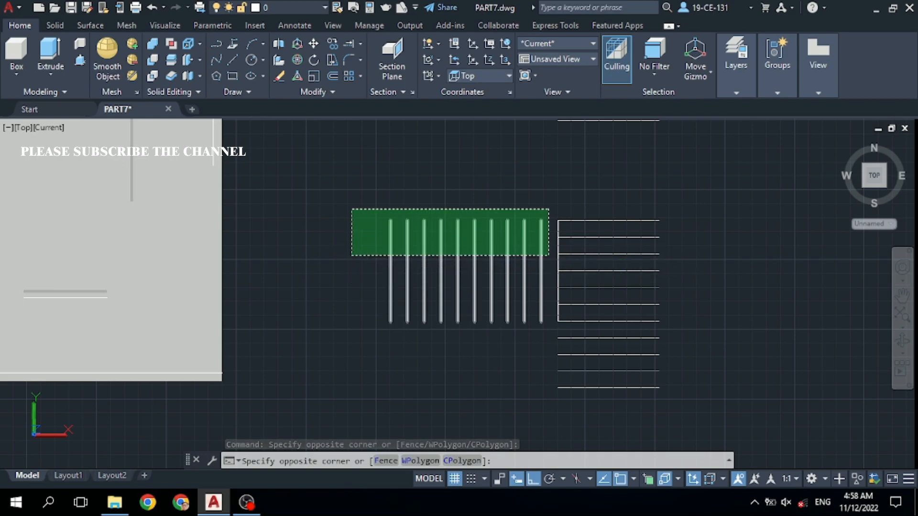
left_click(352, 256)
right_click(485, 166)
left_click(512, 265)
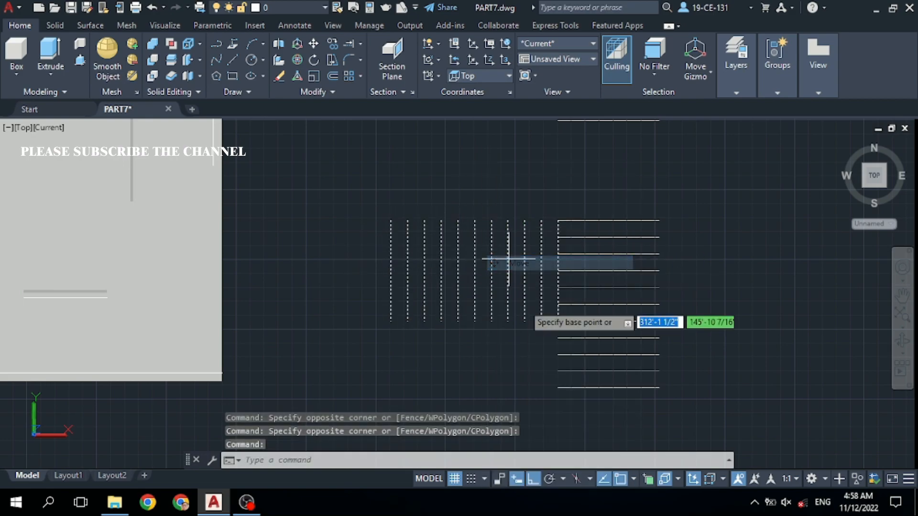
left_click(558, 321)
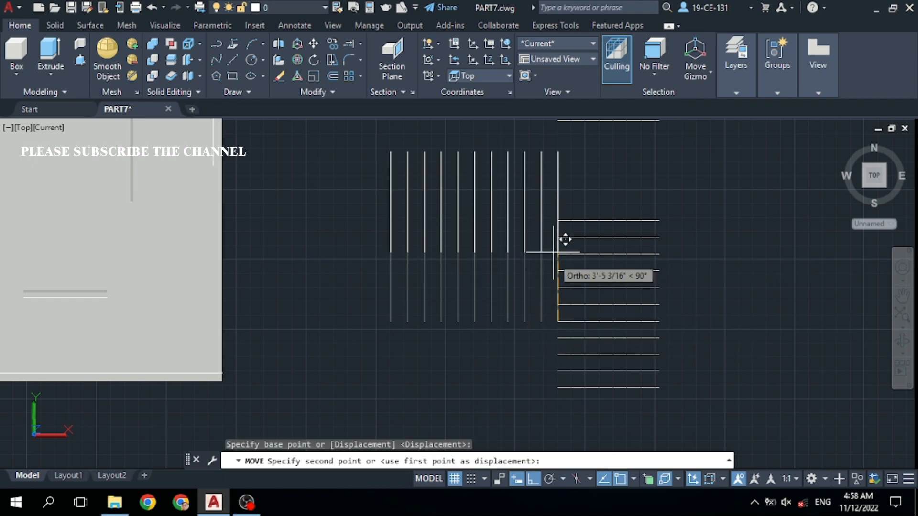
left_click(558, 220)
scroll(530, 309, "down", 2)
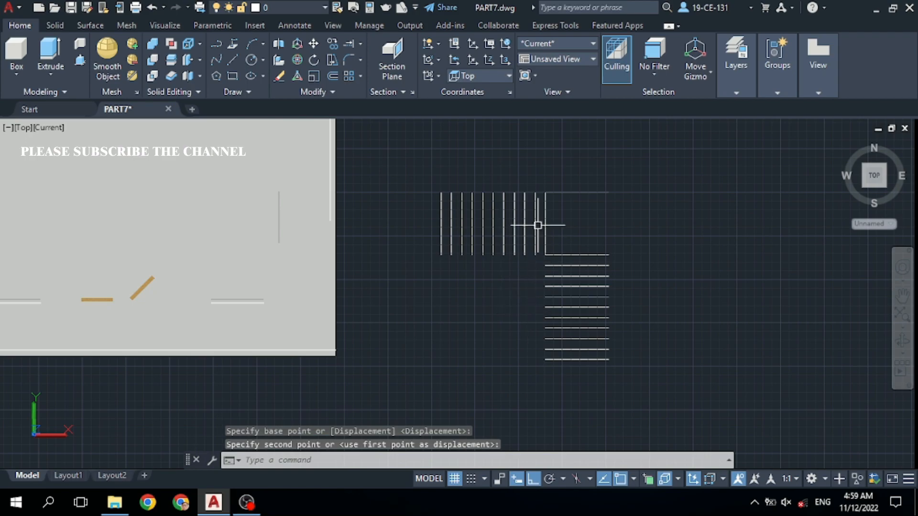
Draw the L-shaped outer edge from the top of the leftmost vertical line across and down to the lowest horizontal line's right end
scroll(538, 225, "up", 1)
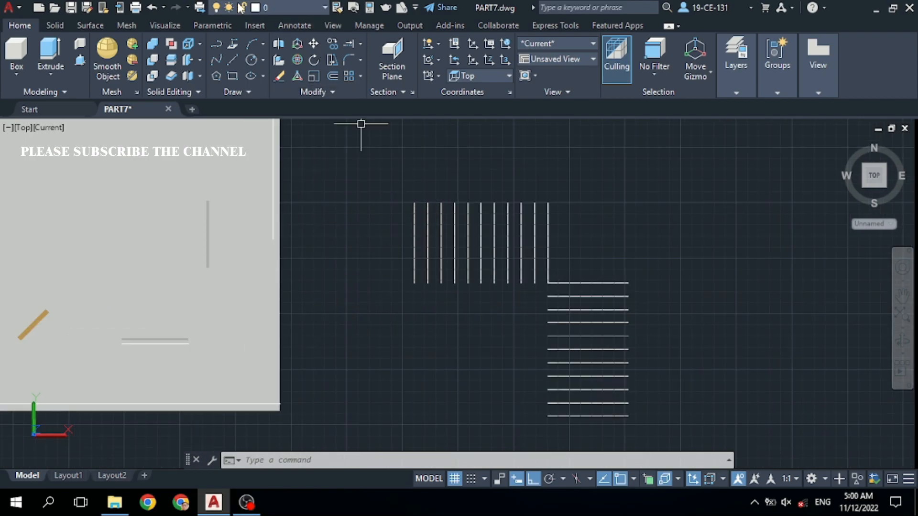
left_click(233, 60)
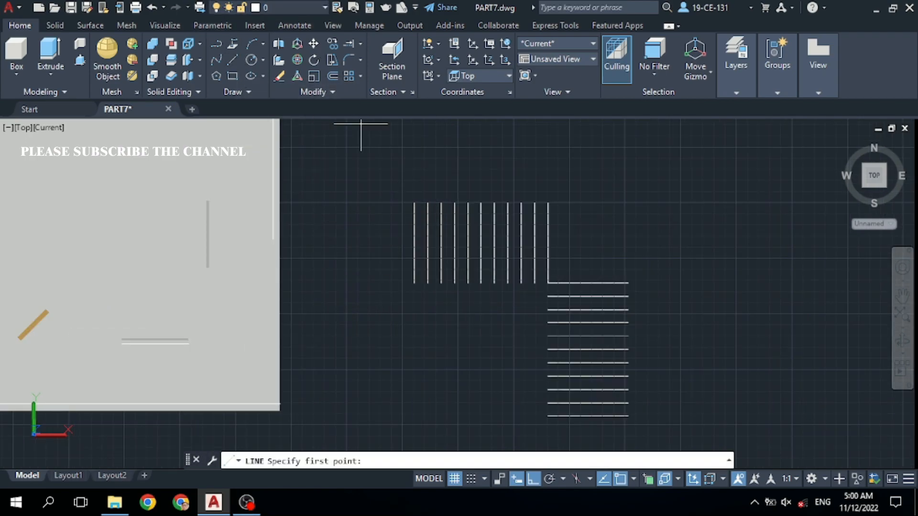
left_click(414, 203)
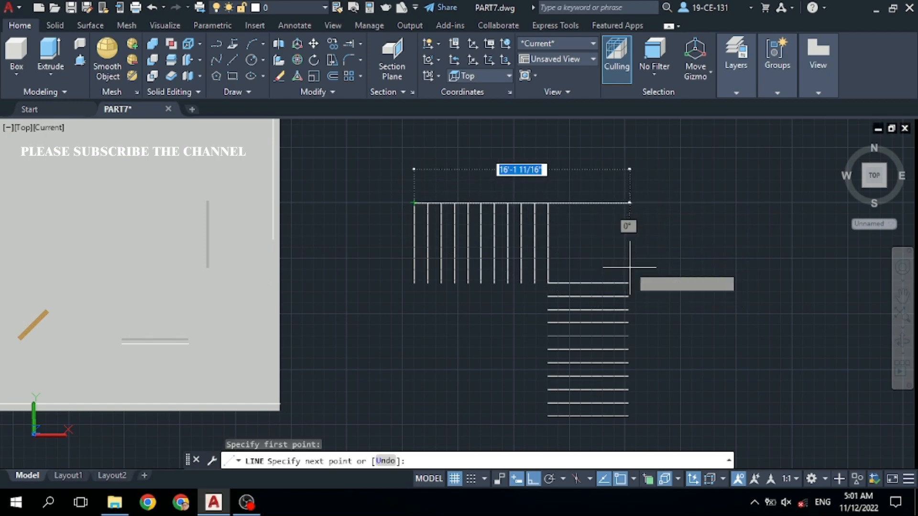
left_click(626, 231)
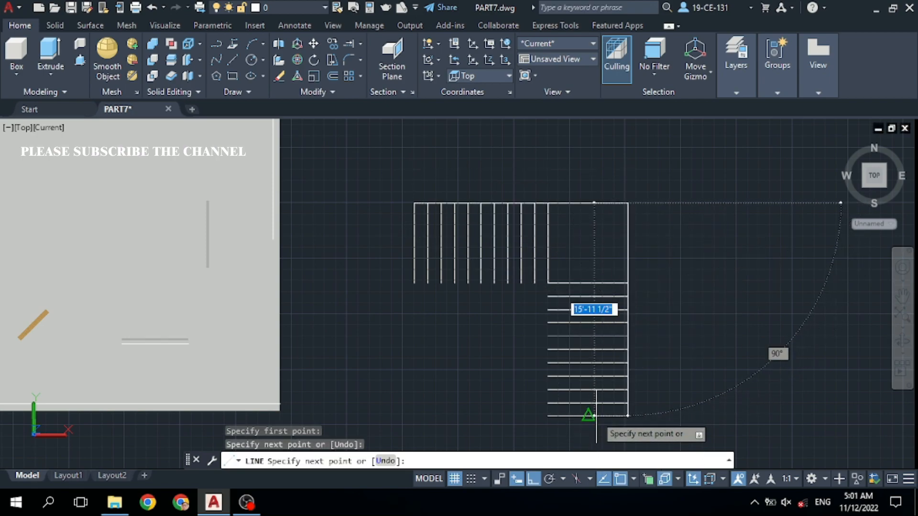
left_click(629, 415)
right_click(667, 369)
left_click(699, 206)
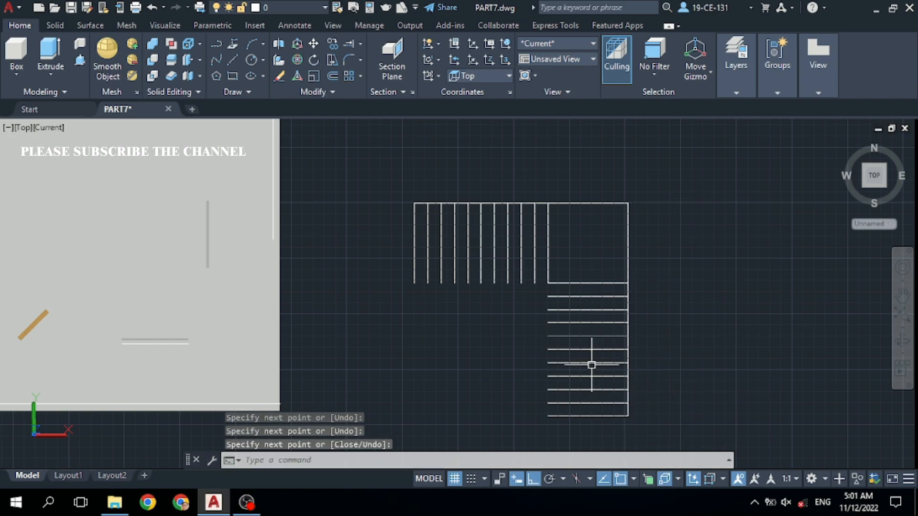
Draw the inner edge from the lowest horizontal line's left end up to the inside corner and across to the leftmost vertical line
key("Return")
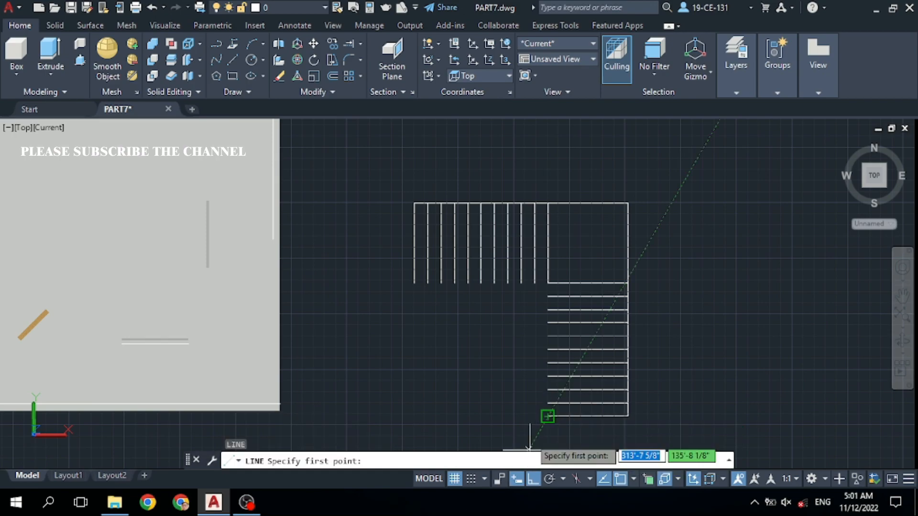
left_click(547, 416)
left_click(548, 283)
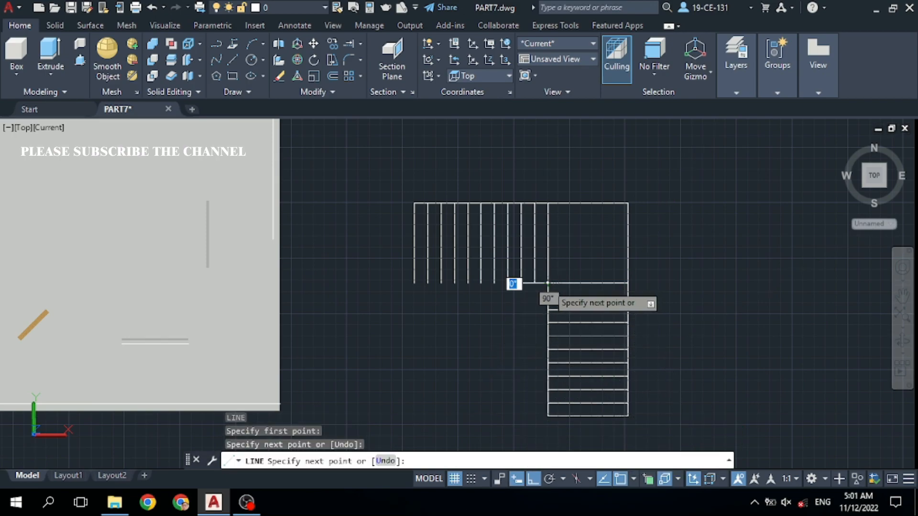
left_click(414, 283)
right_click(383, 292)
left_click(407, 302)
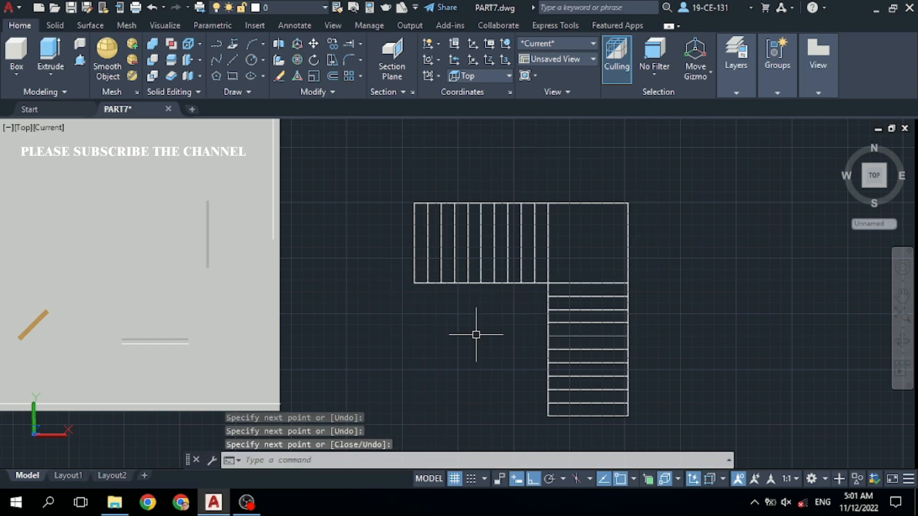
Set the UCS to World and orbit to an angled 3D view of the stair plan
scroll(443, 316, "down", 2)
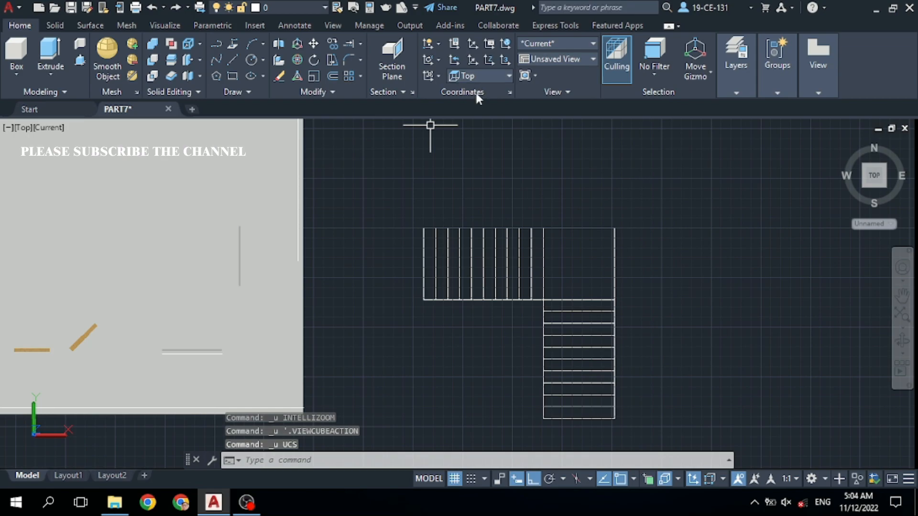
left_click(485, 76)
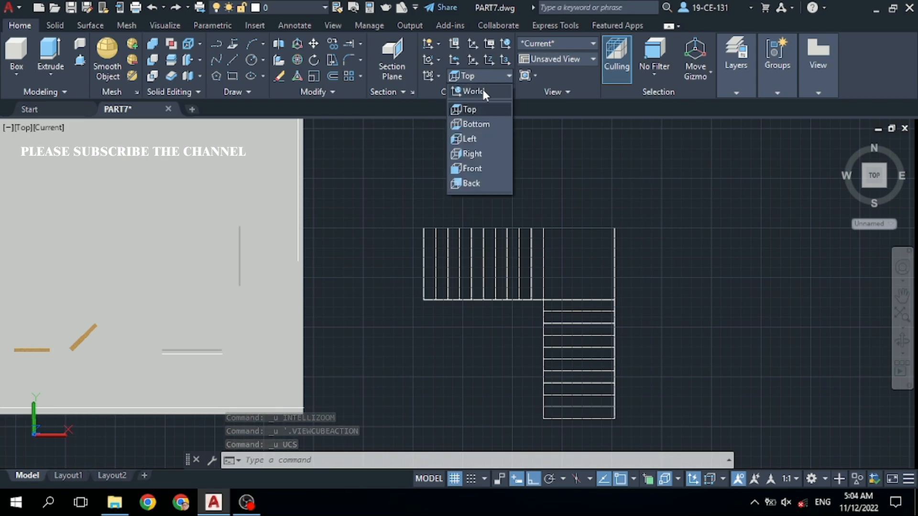
left_click(483, 91)
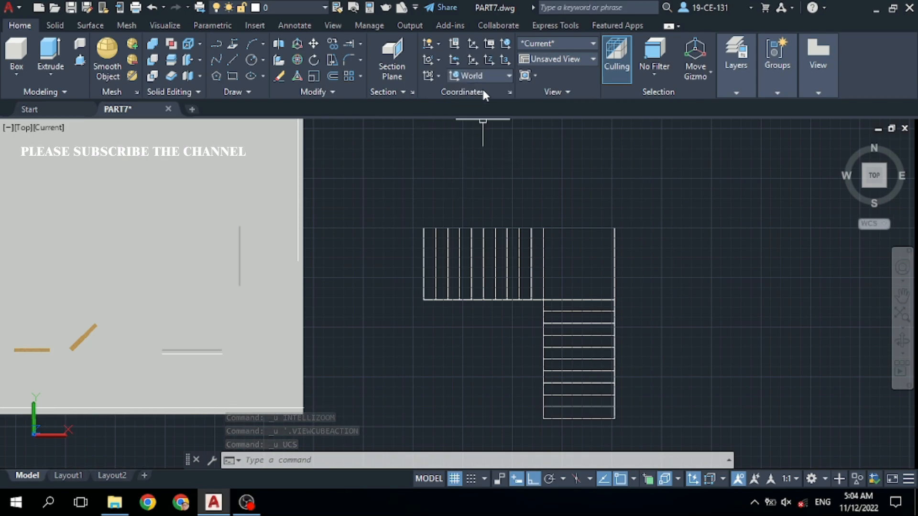
left_click(903, 341)
mouse_move(529, 340)
left_mouse_down()
mouse_move(547, 320)
mouse_move(543, 276)
left_mouse_up()
right_click(634, 207)
left_click(646, 214)
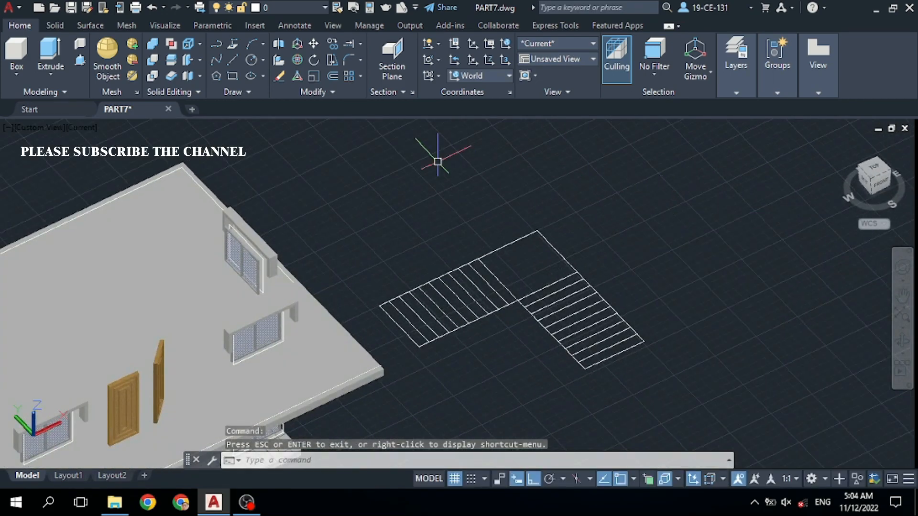
Use Presspull to raise the end tread strip of the lower flight into a solid
left_click(81, 60)
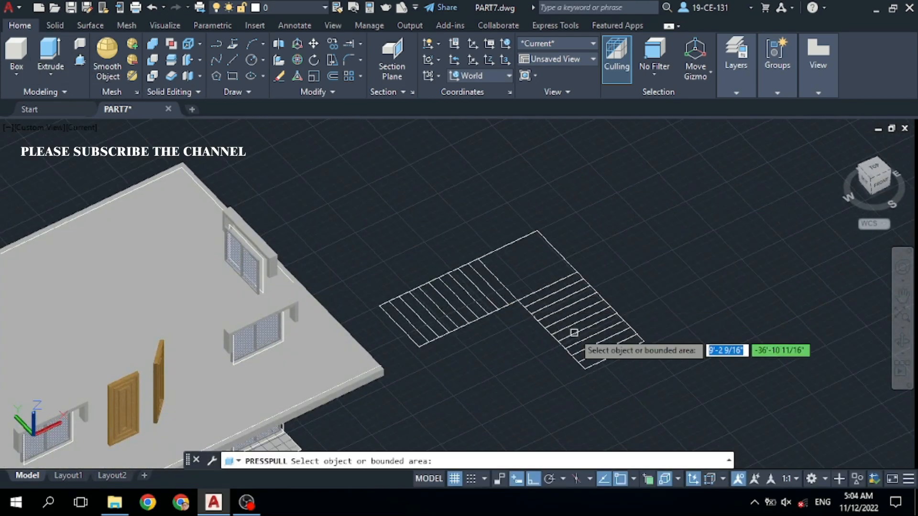
scroll(588, 366, "up", 3)
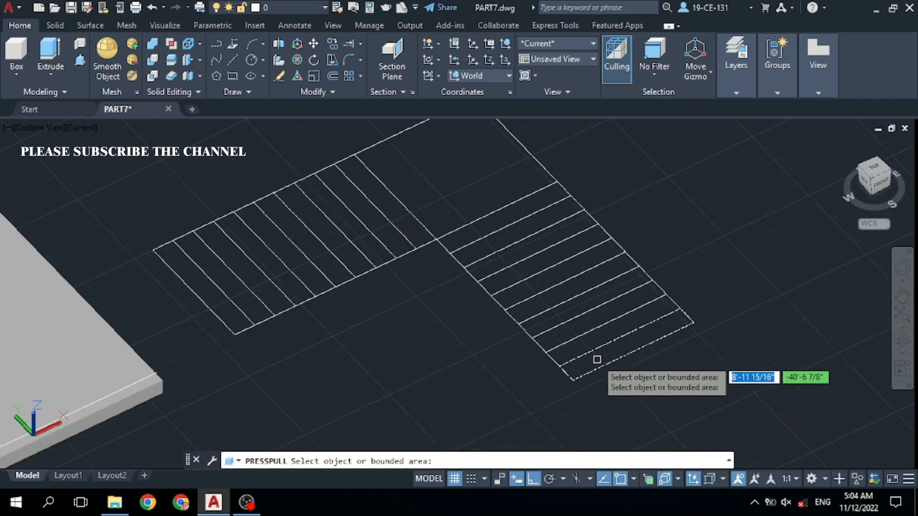
left_click(596, 365)
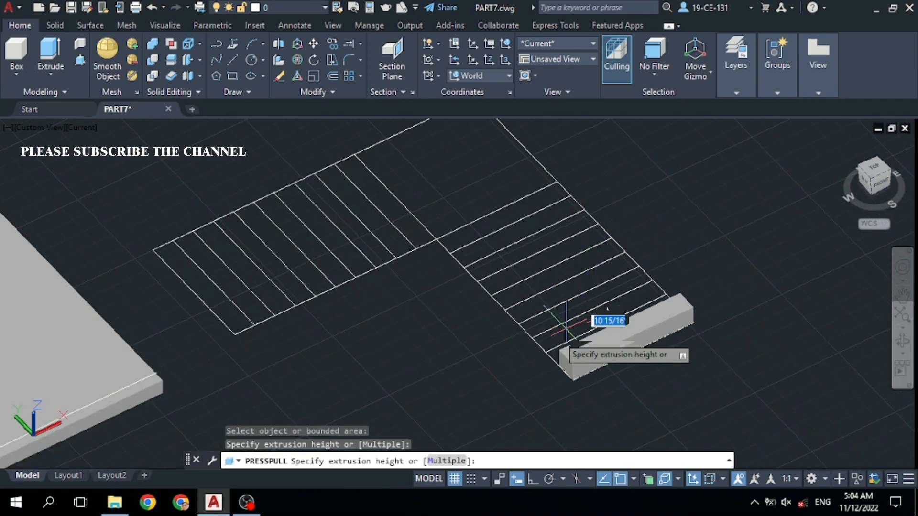
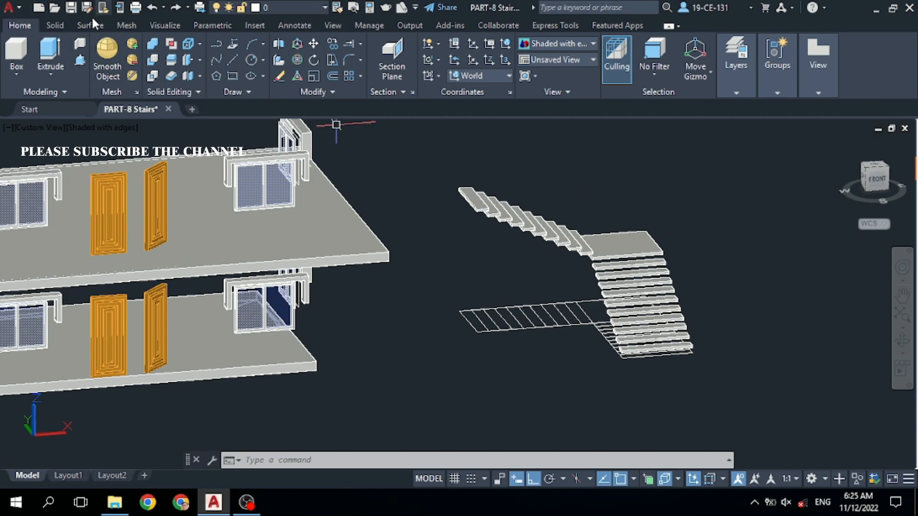
Change the visual style to 2D Wireframe and set the UCS to Front
left_click(165, 25)
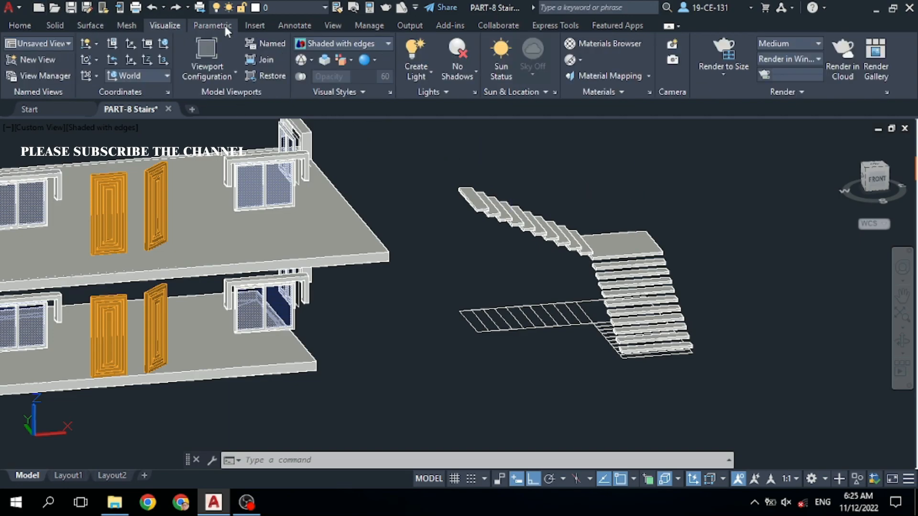
left_click(345, 44)
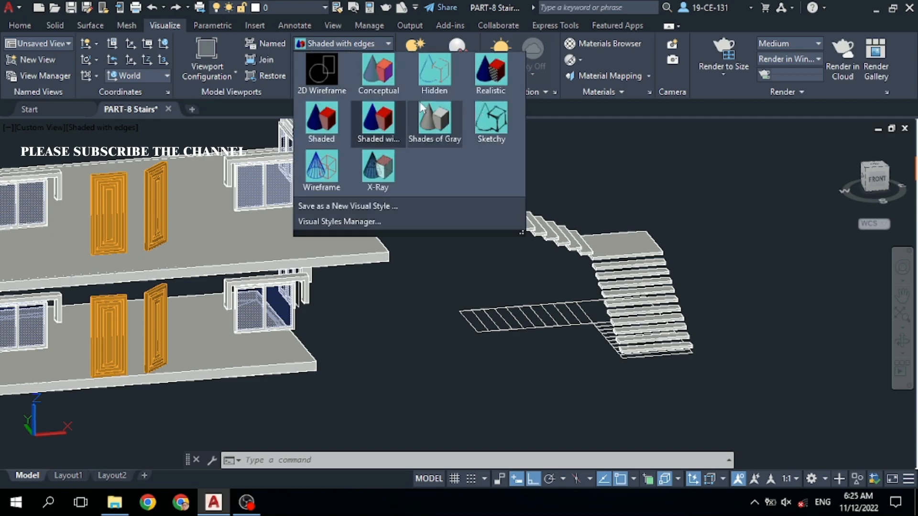
left_click(330, 80)
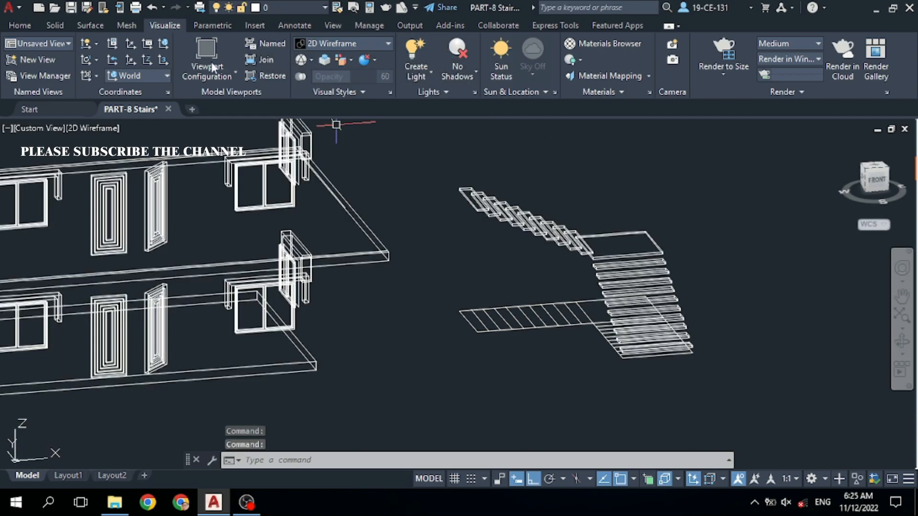
left_click(143, 76)
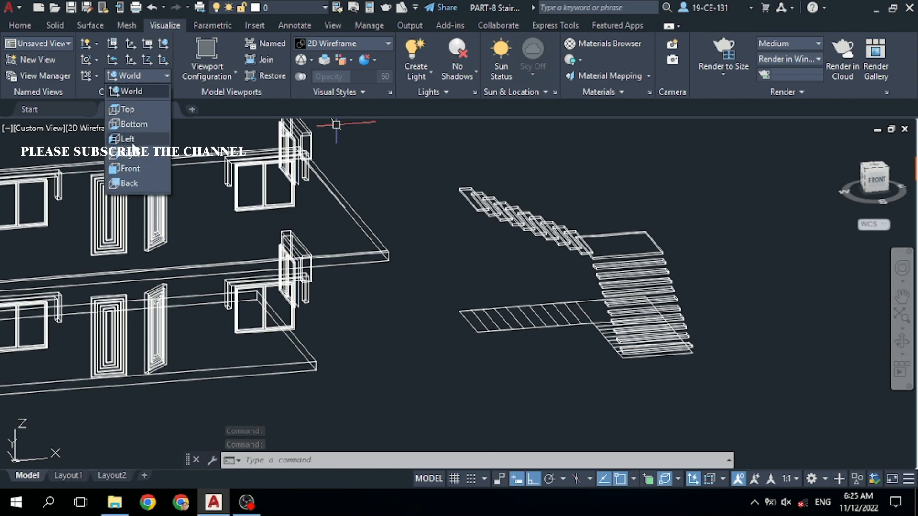
left_click(133, 172)
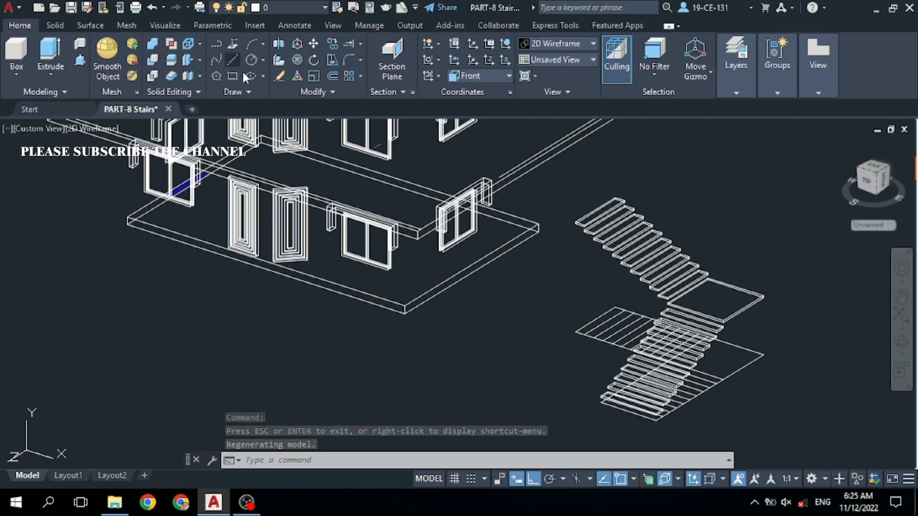
Draw a vertical line from the stair plan's outer corner up to the upper corner of the highest tread
type("l")
key("Return")
scroll(612, 382, "up", 4)
scroll(550, 306, "up", 3)
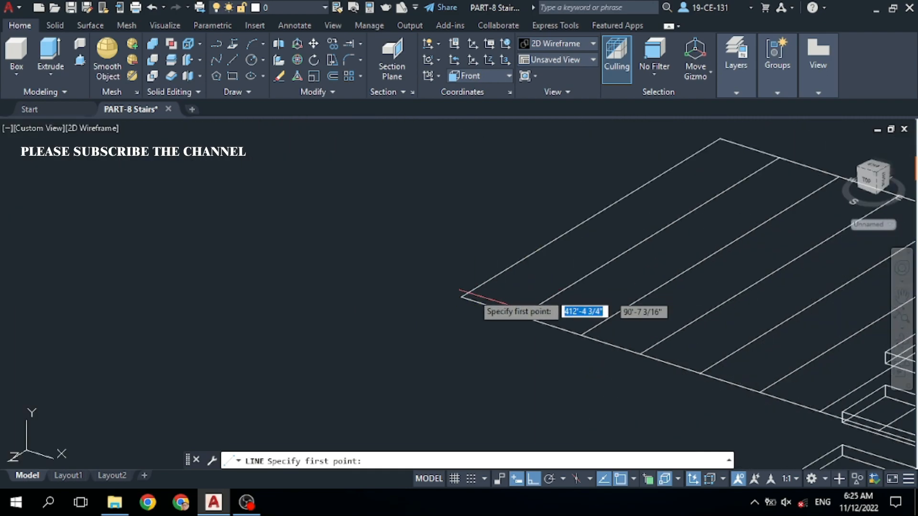
left_click(462, 297)
scroll(478, 300, "down", 5)
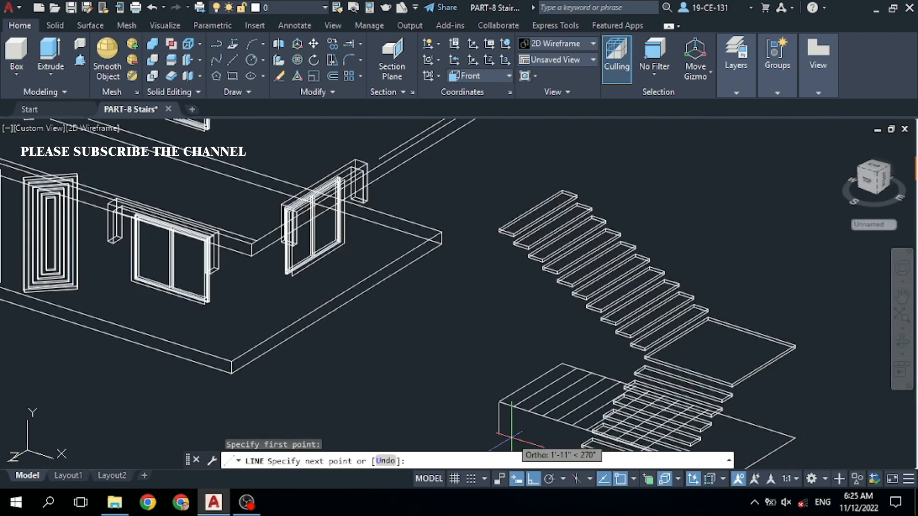
scroll(509, 301, "up", 5)
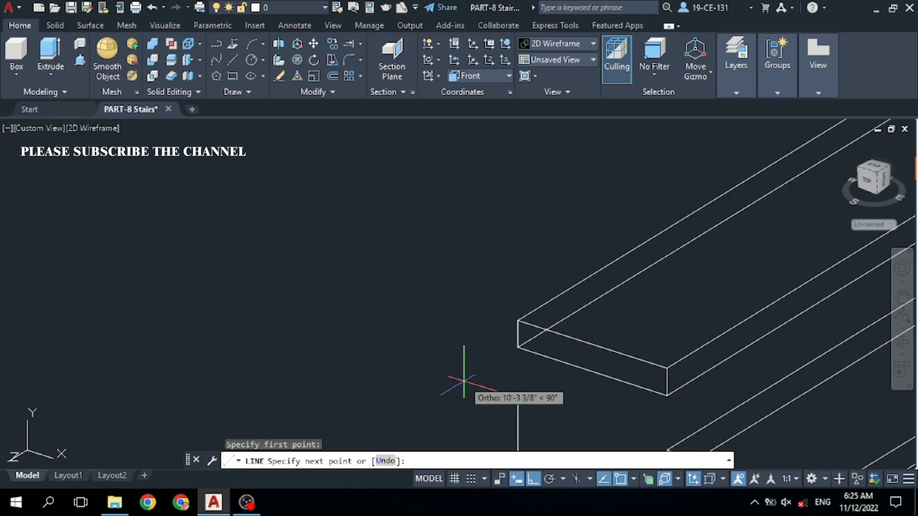
left_click(518, 320)
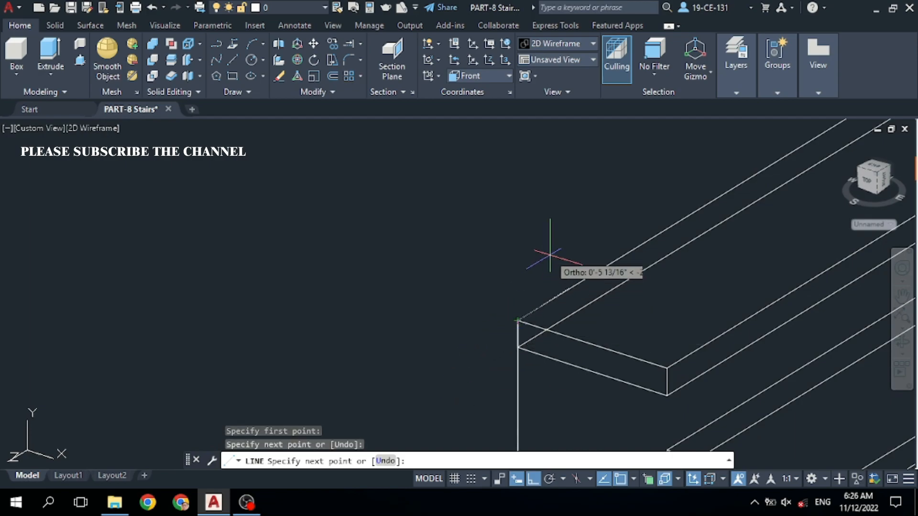
Finish the vertical line that ends at the corner of the upper flight's top tread
right_click(557, 258)
left_click(568, 258)
scroll(567, 259, "down", 5)
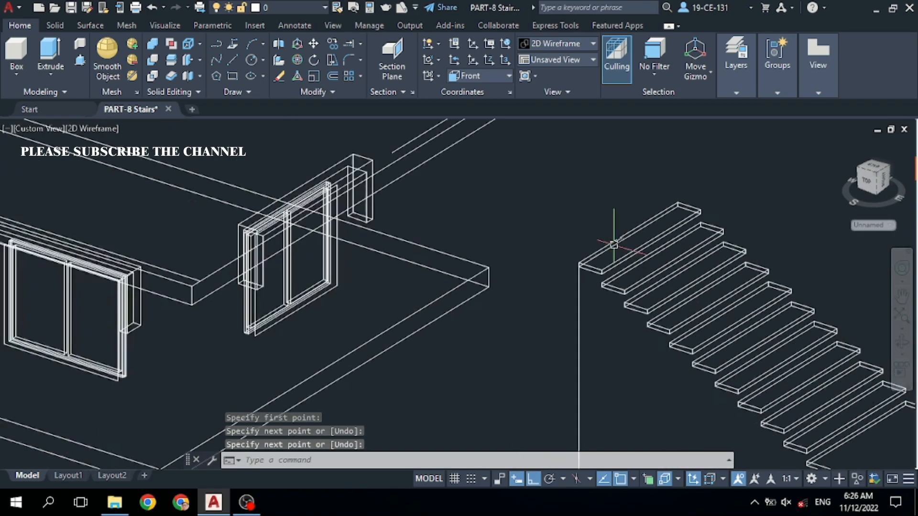
left_click(903, 345)
left_click_drag(666, 351, 764, 256)
right_click(767, 259)
left_click(770, 239)
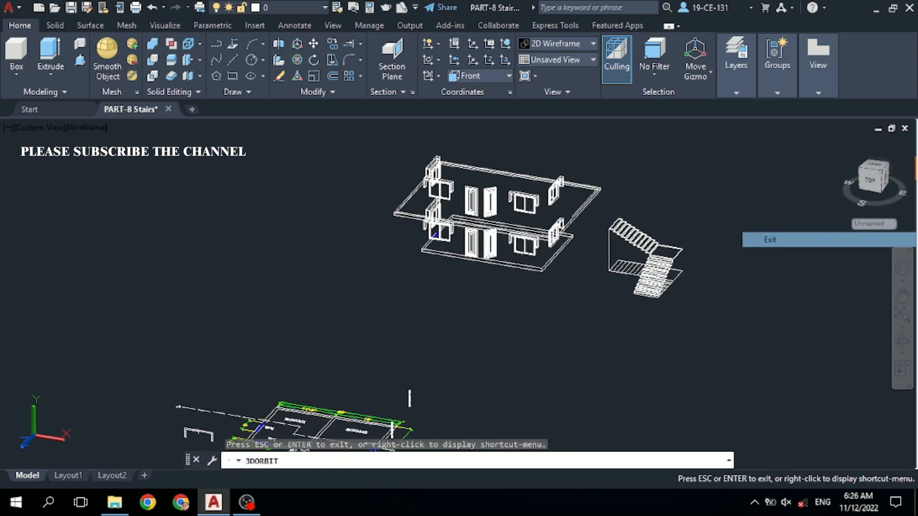
scroll(571, 227, "up", 7)
scroll(553, 236, "down", 2)
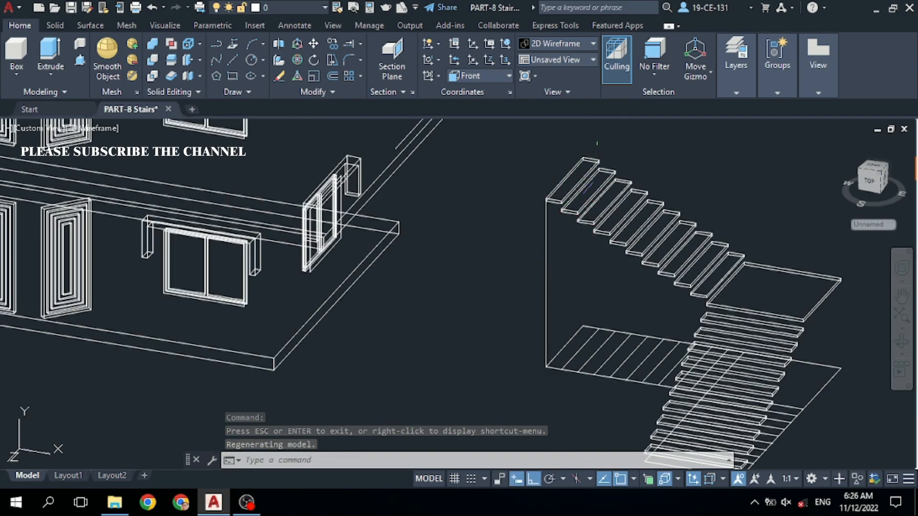
left_click(548, 257)
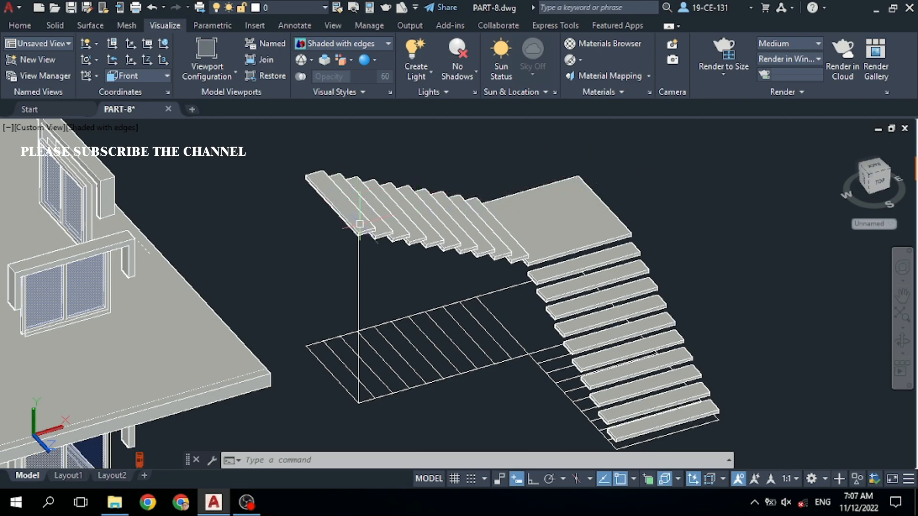
Examine the turned baluster at the corner of the lower slab and the treads and landing of the staircase
scroll(529, 254, "down", 2)
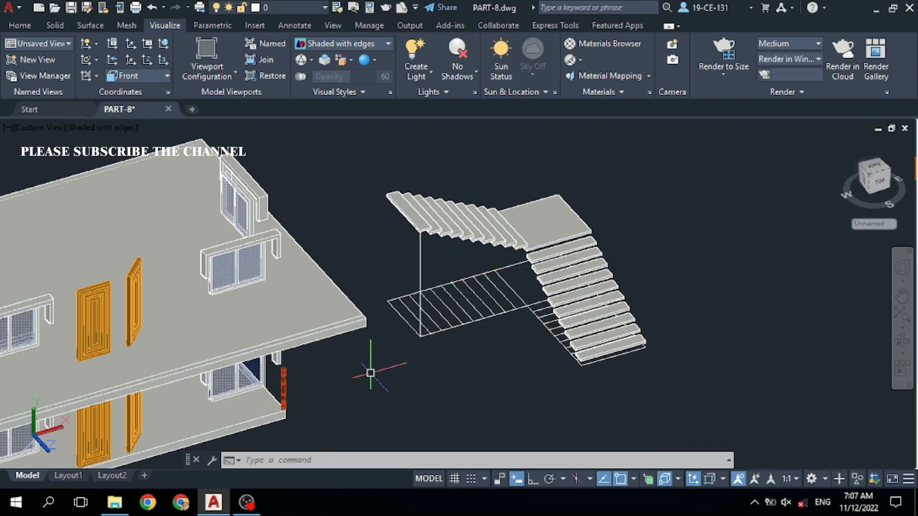
scroll(270, 411, "up", 5)
scroll(319, 332, "up", 1)
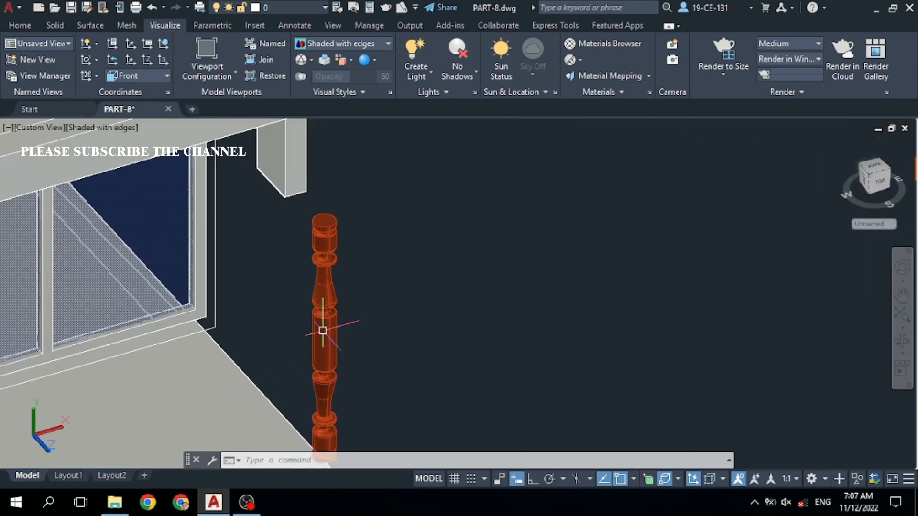
scroll(325, 325, "down", 6)
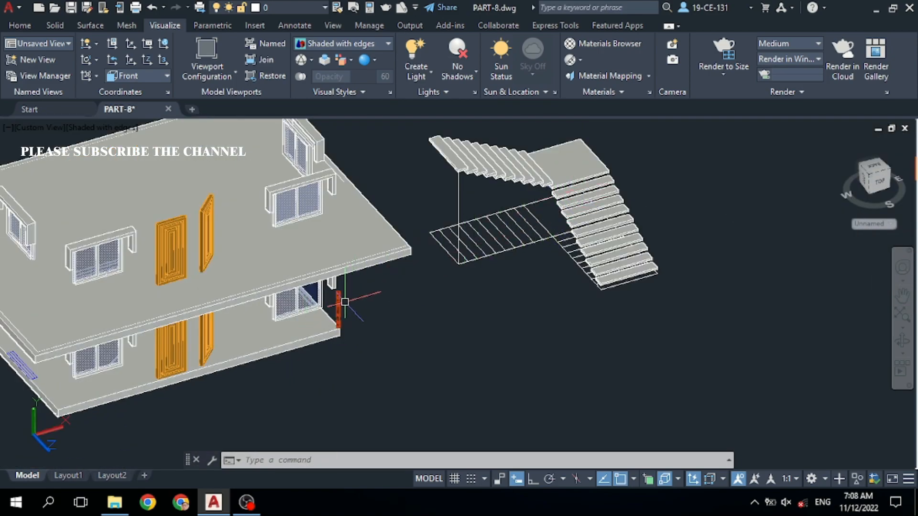
scroll(360, 294, "up", 8)
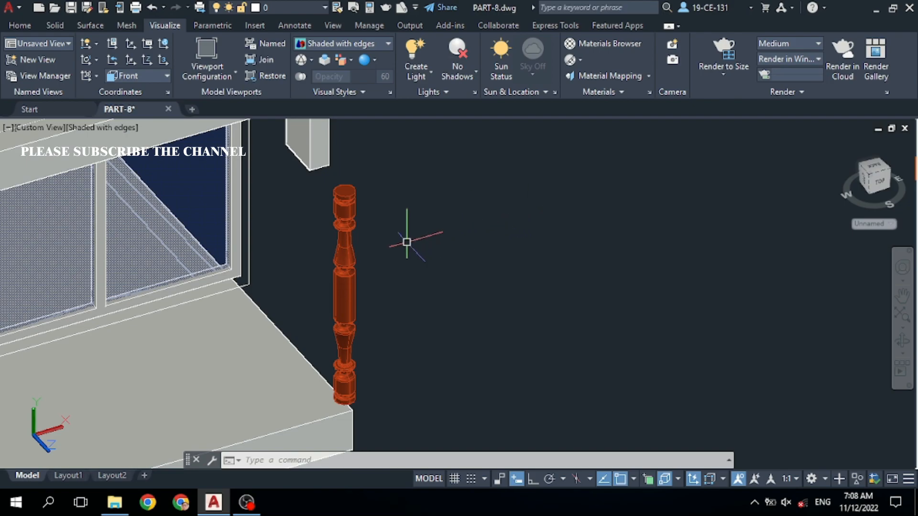
scroll(399, 316, "up", 2)
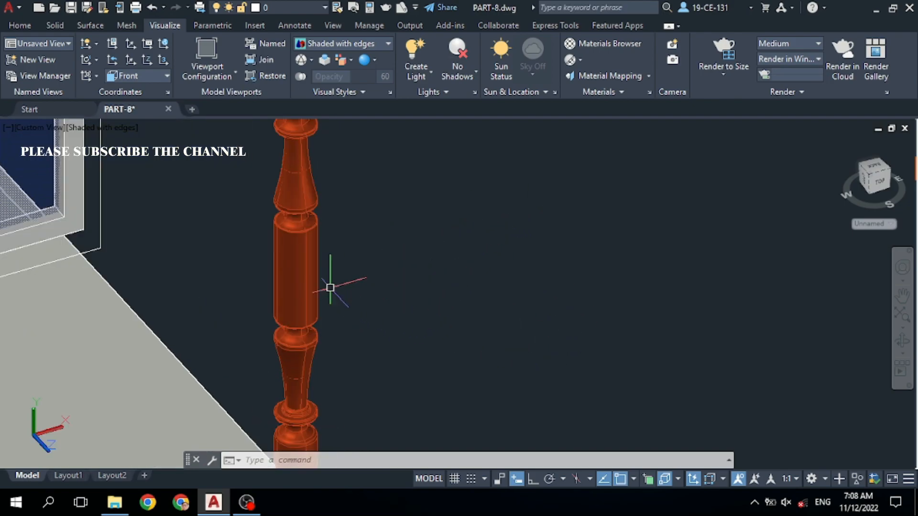
scroll(316, 225, "down", 2)
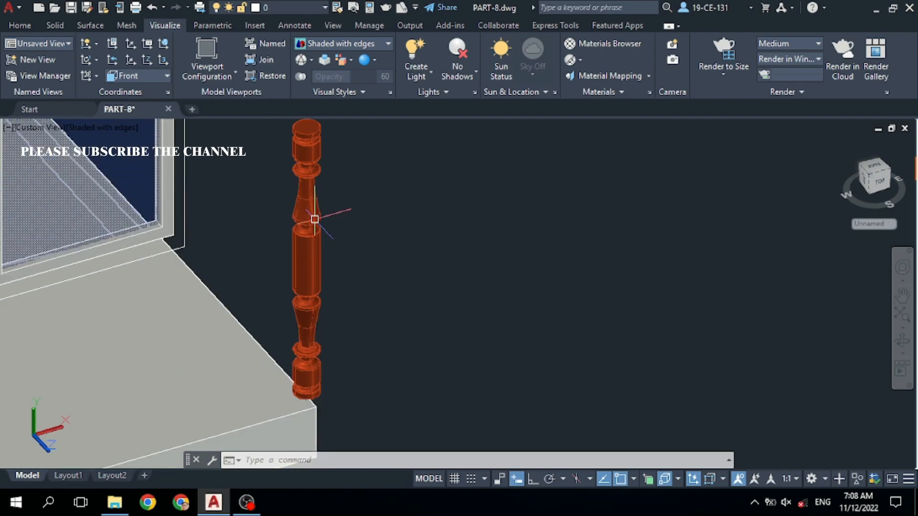
scroll(292, 305, "down", 5)
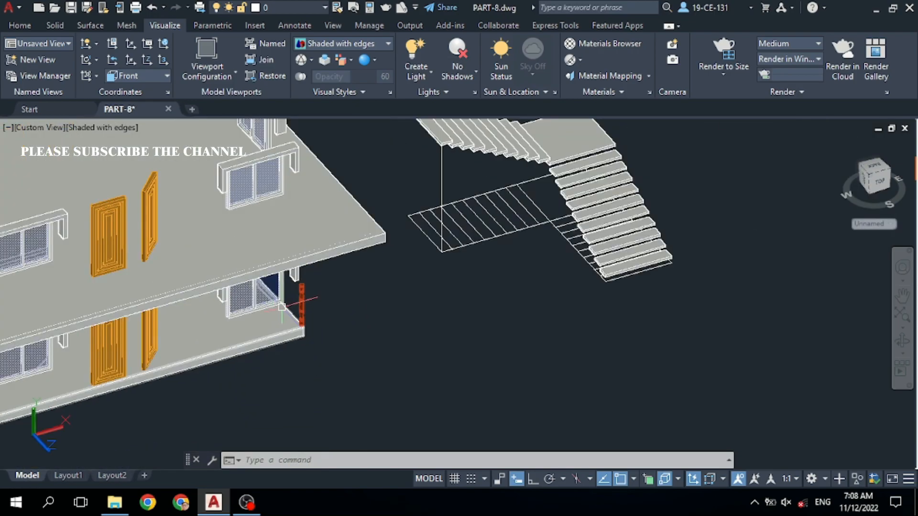
scroll(414, 332, "down", 2)
scroll(507, 241, "up", 3)
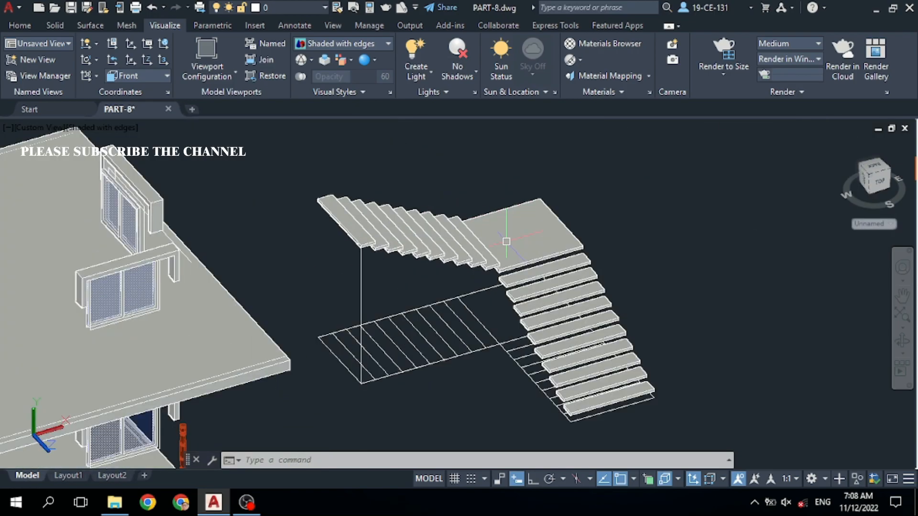
scroll(550, 246, "up", 2)
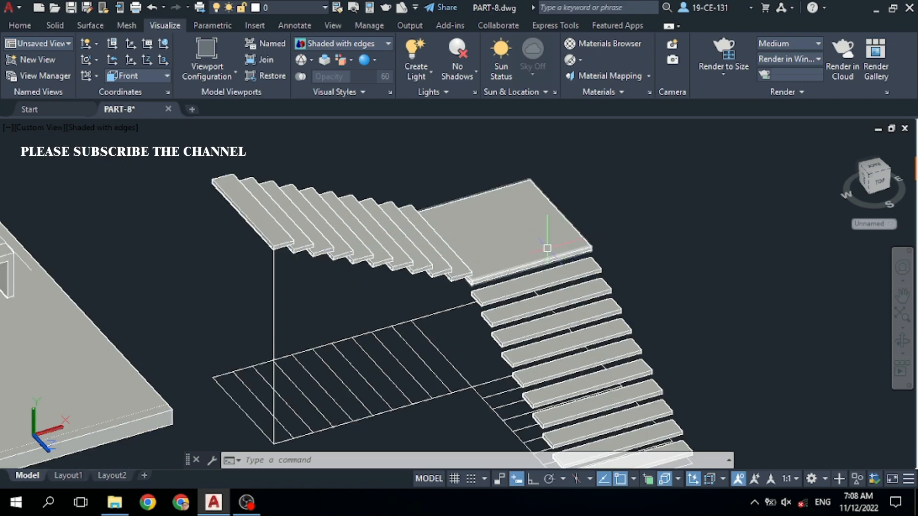
scroll(423, 209, "down", 3)
scroll(422, 181, "up", 2)
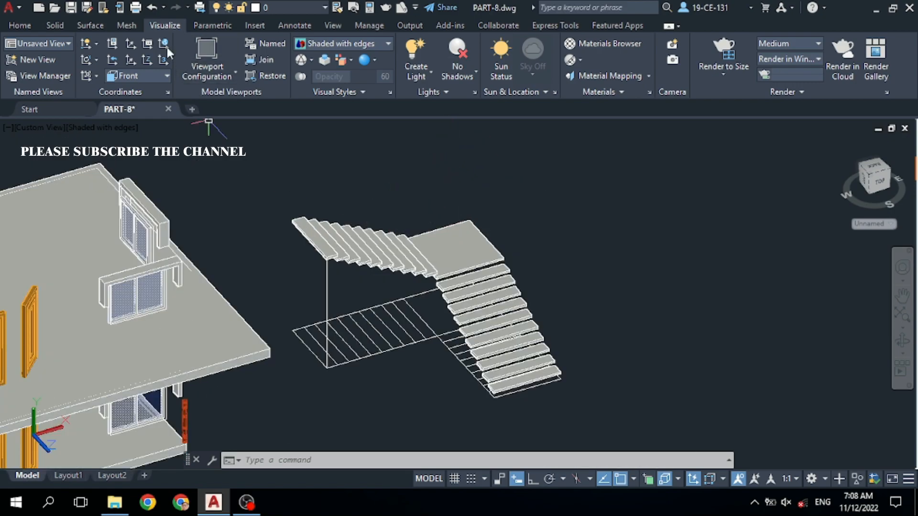
Set the UCS to Front and change the visual style to 2D Wireframe
left_click(149, 76)
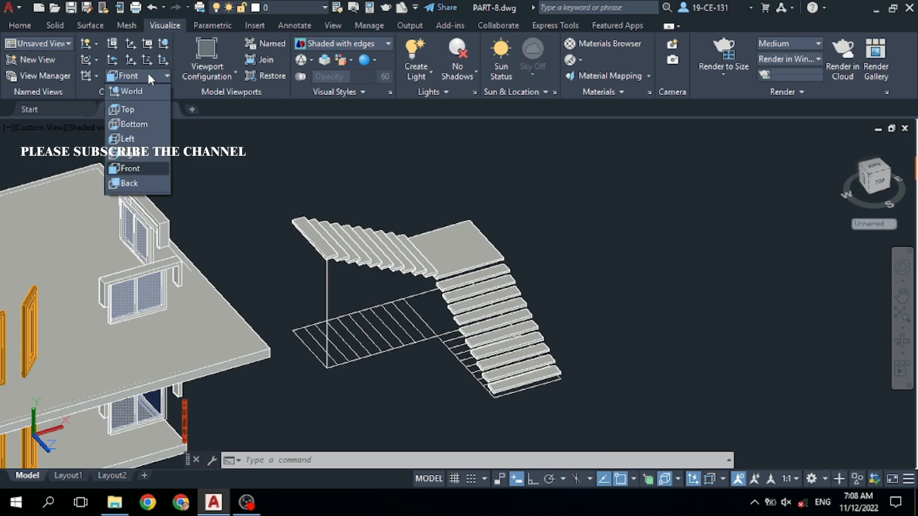
left_click(133, 169)
left_click(362, 48)
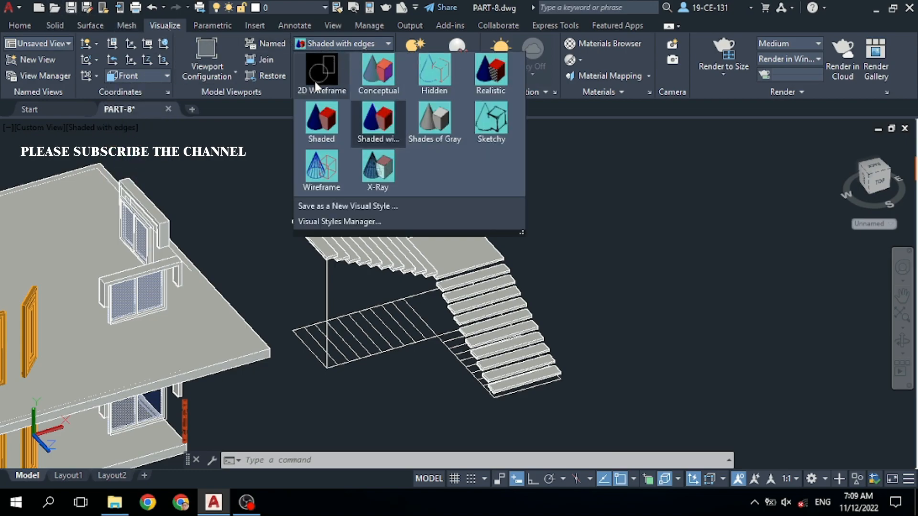
left_click(323, 71)
scroll(385, 209, "down", 2)
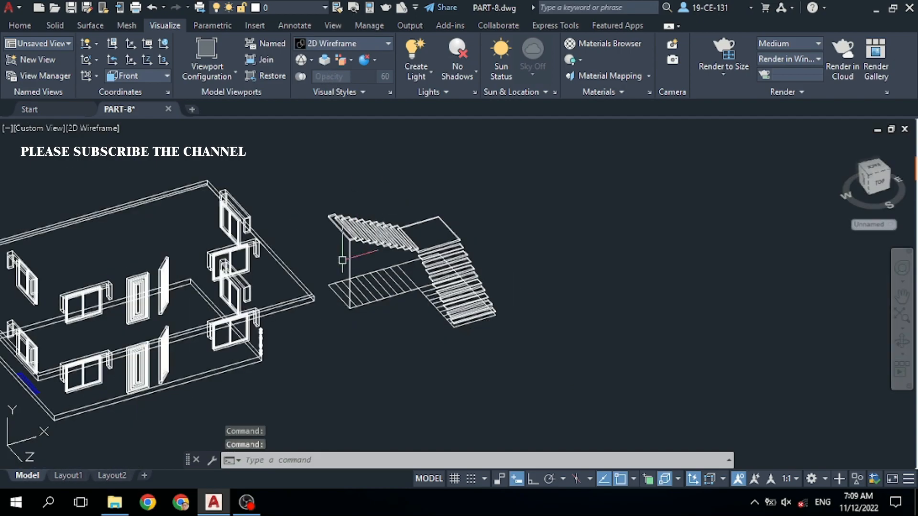
Move the baluster by its base from the slab corner to the midpoint of the upper flight's top tread end edge
scroll(281, 368, "up", 5)
scroll(220, 297, "up", 4)
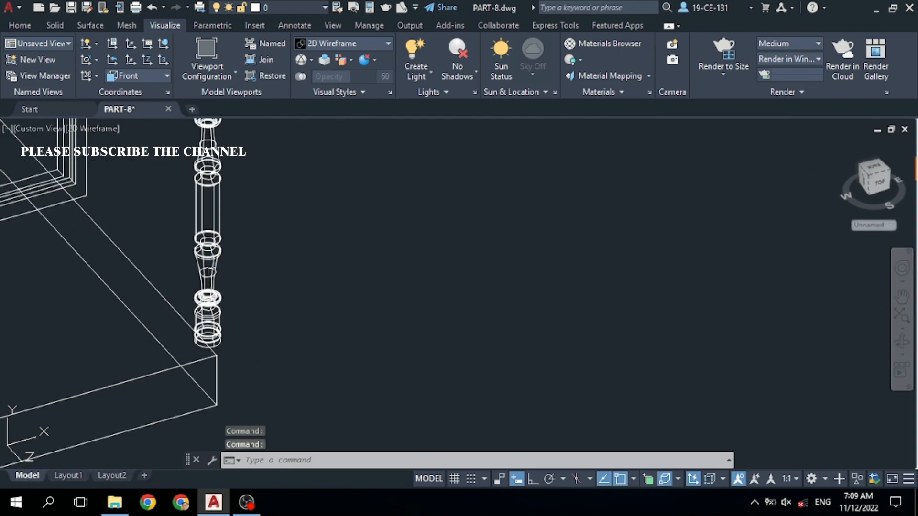
left_click(219, 298)
right_click(372, 266)
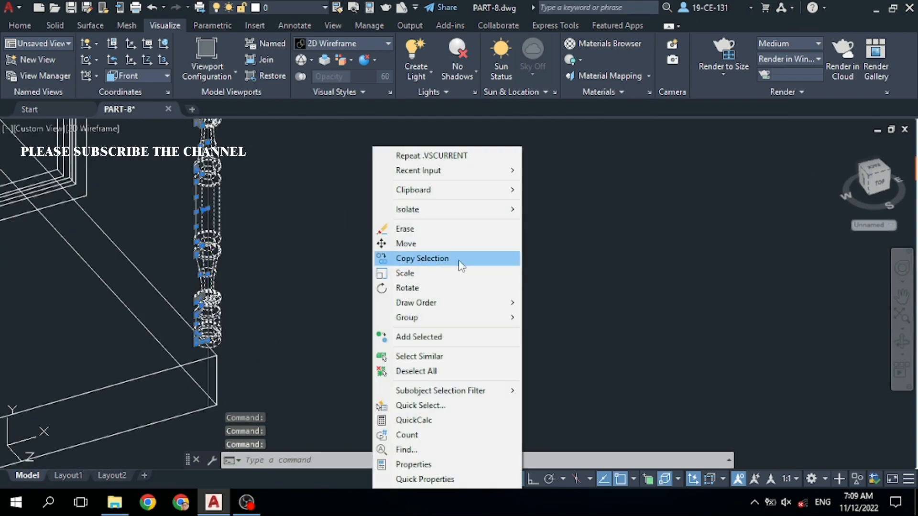
left_click(406, 244)
scroll(244, 308, "up", 4)
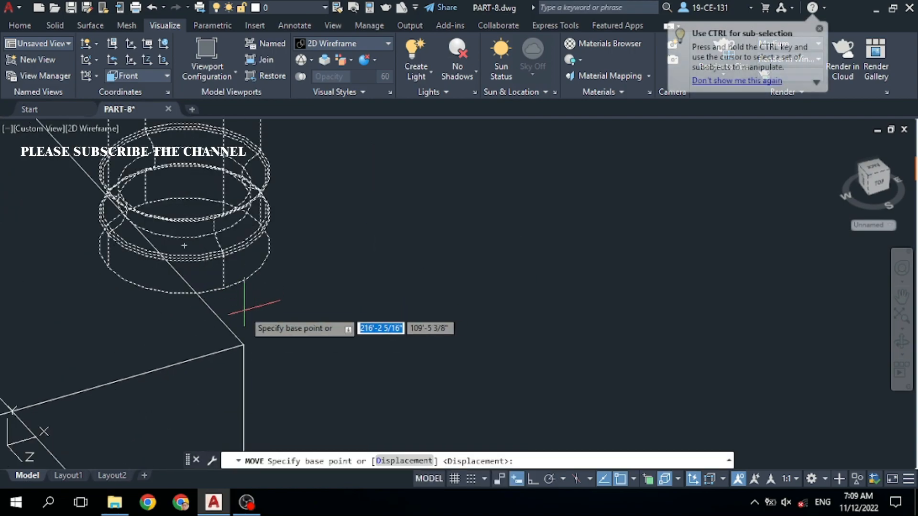
left_click(223, 288)
scroll(331, 348, "down", 8)
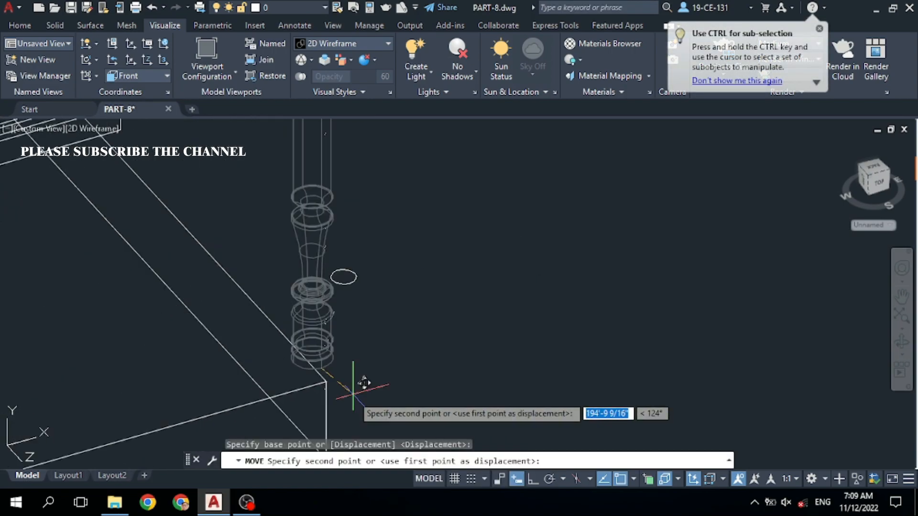
scroll(478, 275, "down", 2)
scroll(574, 230, "up", 8)
scroll(523, 253, "up", 3)
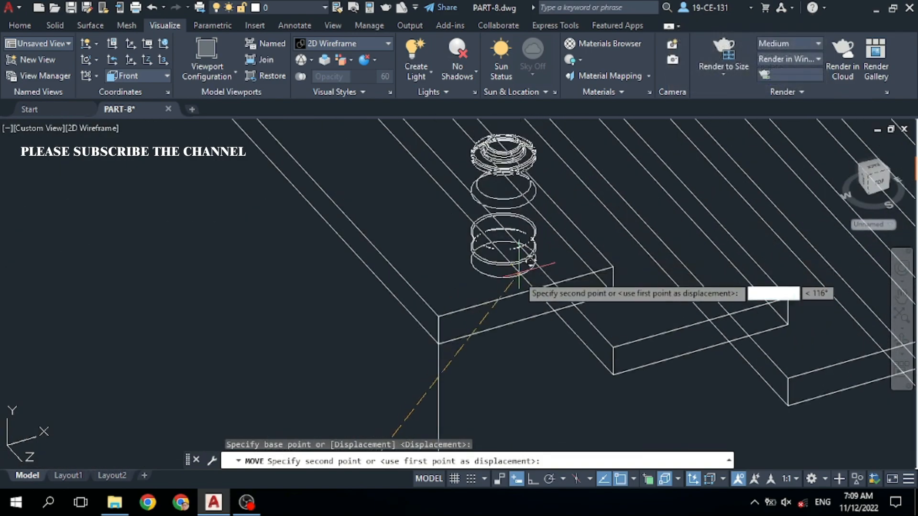
left_click(525, 290)
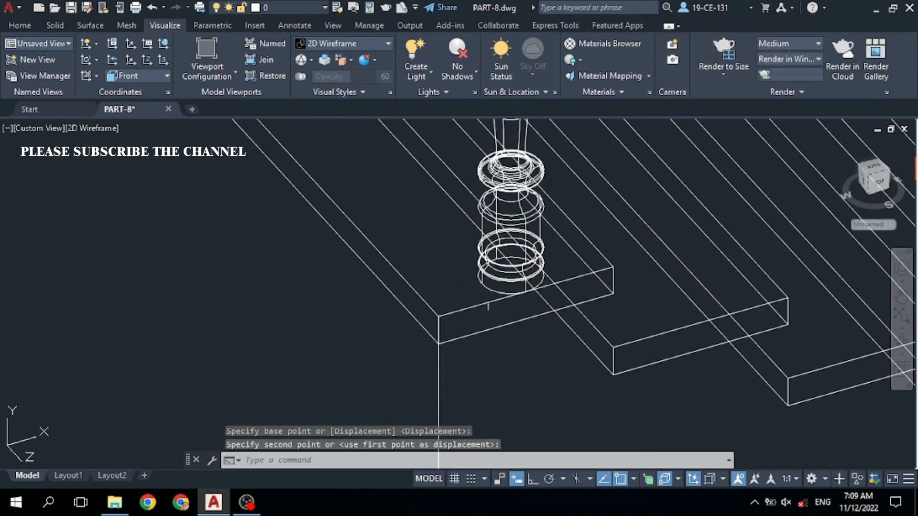
Copy the baluster to the end-edge midpoints of the next three treads down the upper flight
left_click(520, 247)
right_click(261, 286)
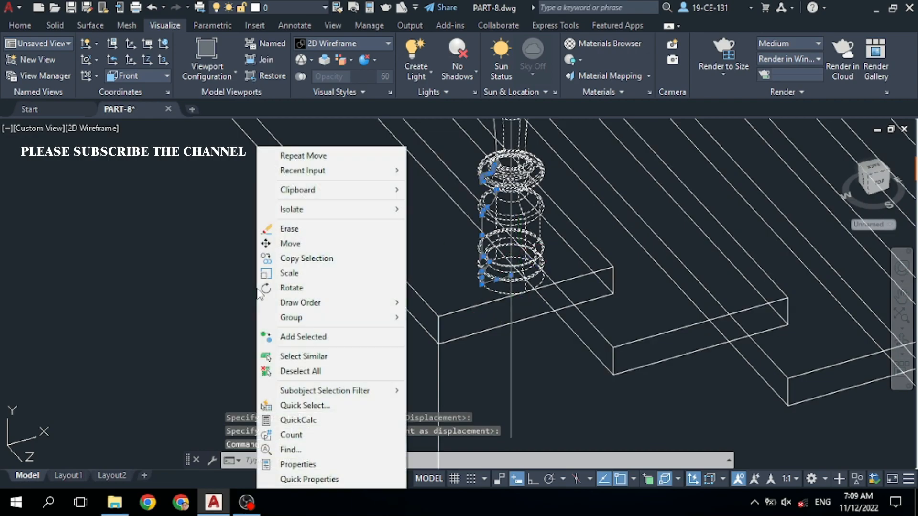
left_click(284, 260)
left_click(526, 292)
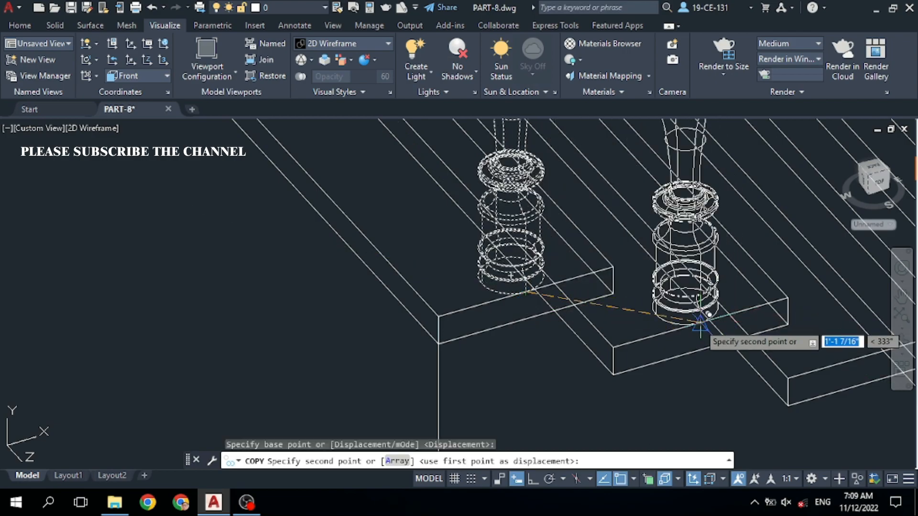
left_click(702, 324)
scroll(580, 334, "down", 3)
scroll(670, 342, "up", 2)
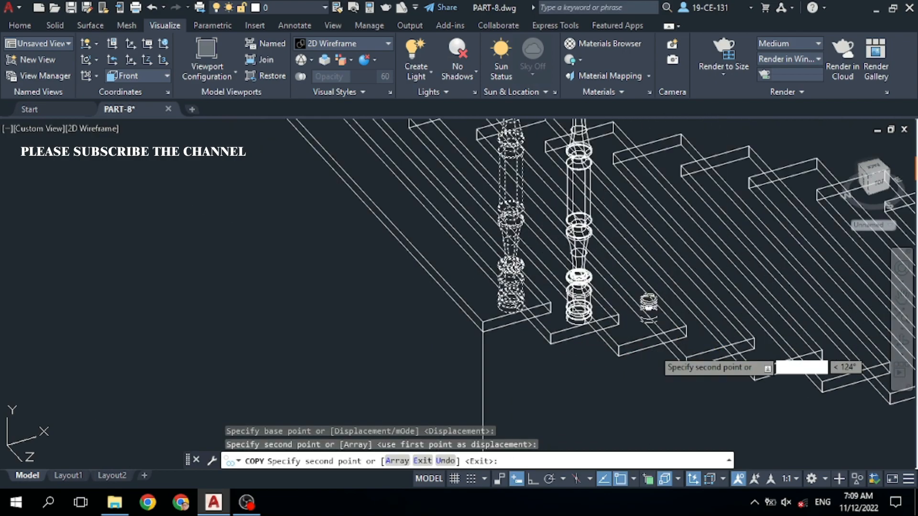
scroll(649, 325, "up", 2)
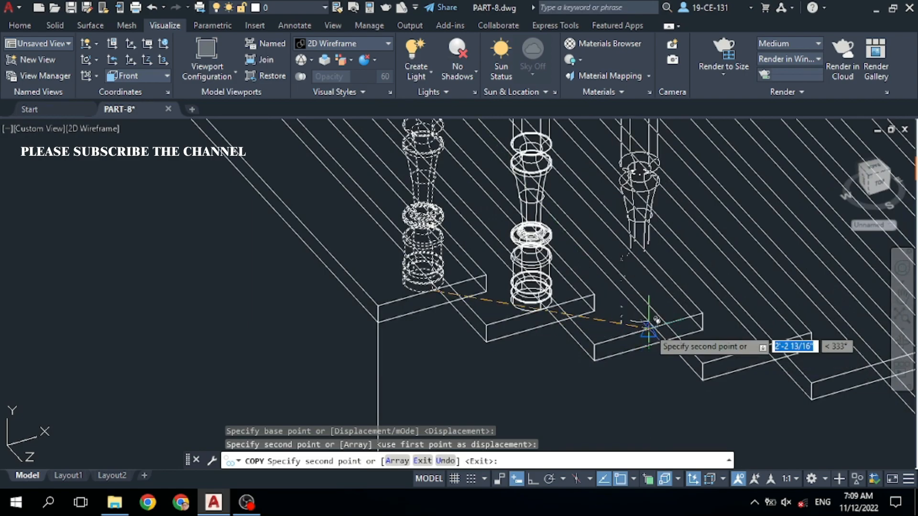
left_click(649, 327)
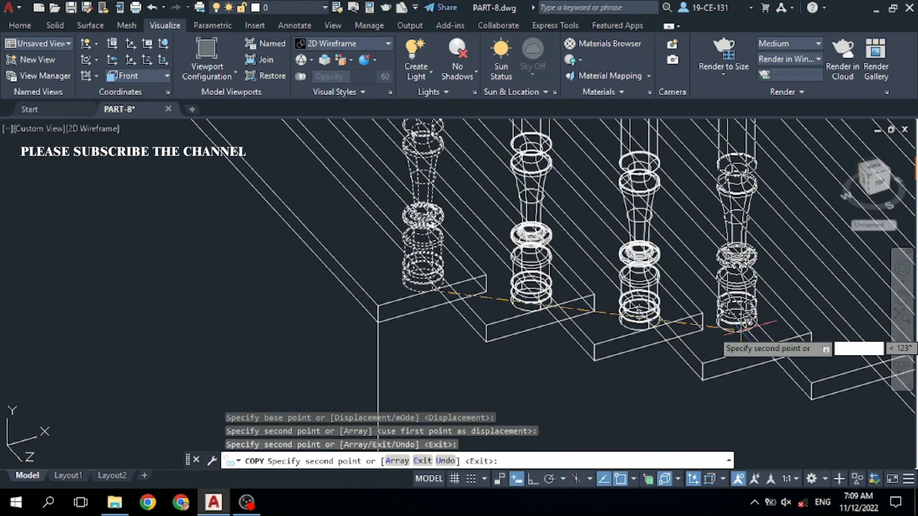
left_click(756, 342)
Copy the baluster onto the remaining treads of the upper flight, using each tread's end-edge midpoint, and end the copy
scroll(617, 350, "down", 4)
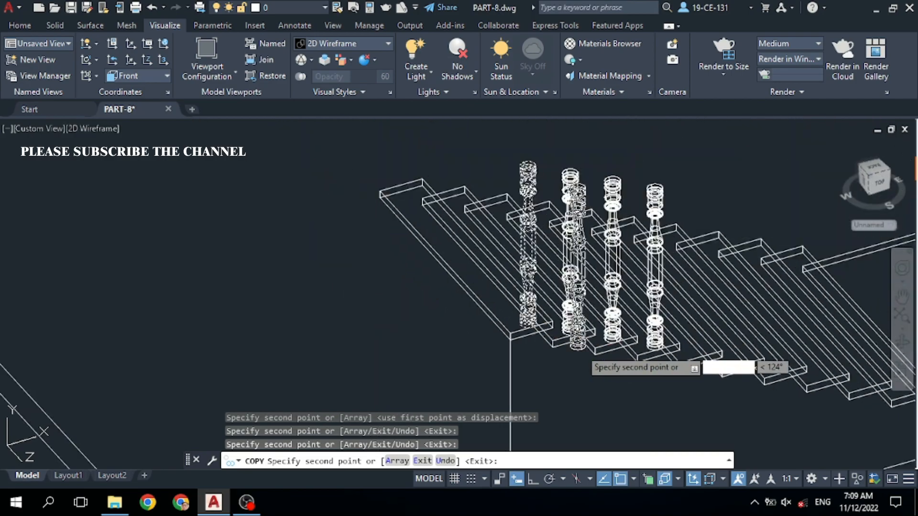
scroll(748, 355, "up", 4)
scroll(736, 359, "up", 5)
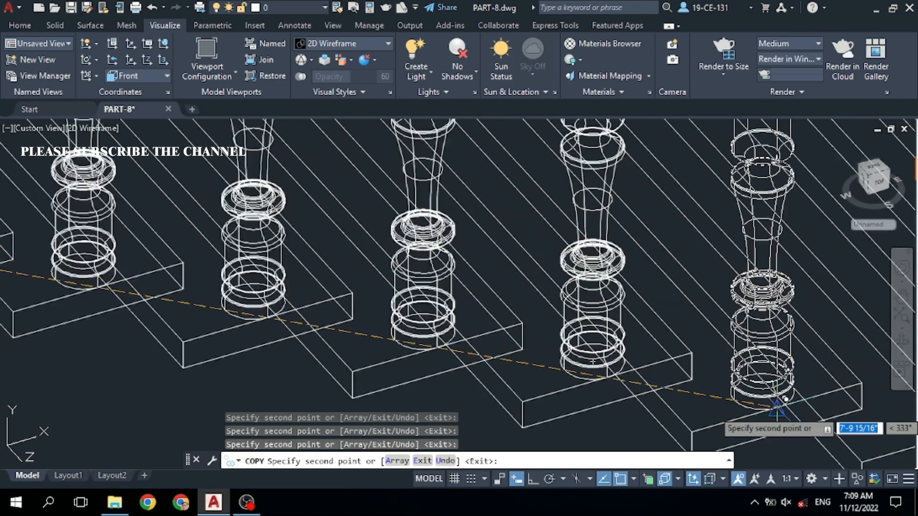
scroll(646, 328, "down", 2)
left_click(641, 330)
scroll(517, 330, "up", 3)
left_click(505, 327)
scroll(526, 325, "down", 5)
right_click(390, 335)
left_click(425, 145)
Move a baluster to the midpoint of the end edge of the lower flight's top tread
scroll(507, 267, "up", 3)
middle_click_drag(540, 369, 674, 373, "shift")
right_click(402, 268)
left_click(434, 246)
left_click(556, 301)
Copy that baluster down the lower flight, placing one at the end-edge midpoint of each remaining tread
left_click(568, 297)
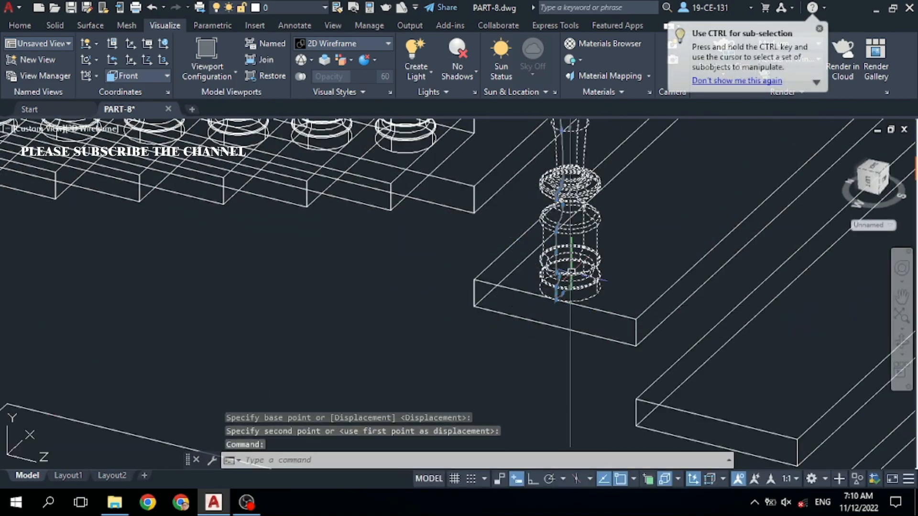
right_click(445, 267)
left_click(476, 258)
left_click(555, 301)
left_click(615, 410)
scroll(617, 383, "down", 5)
scroll(654, 393, "up", 5)
left_click(654, 393)
scroll(654, 385, "down", 4)
scroll(688, 392, "up", 5)
left_click(693, 395)
scroll(693, 382, "down", 5)
left_click(705, 339)
scroll(705, 340, "down", 5)
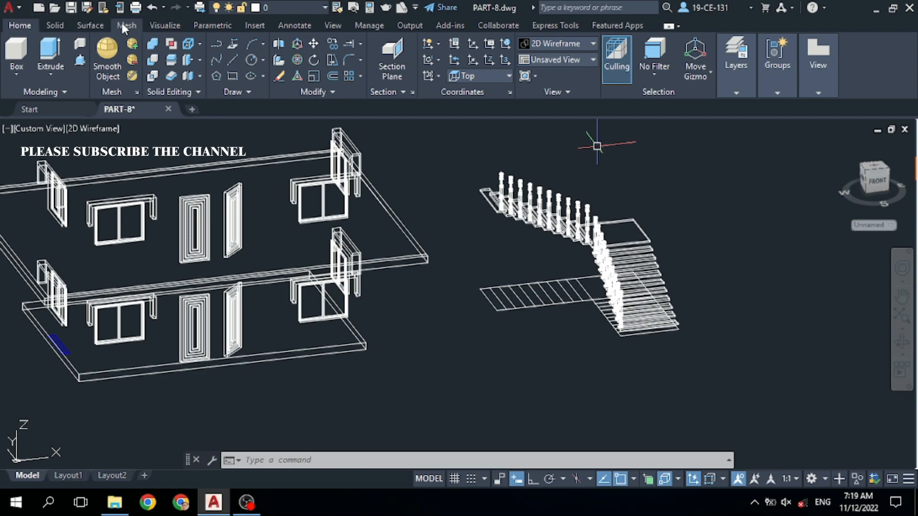
Set the UCS to Top and orbit the model to see the staircase from above
left_click(155, 25)
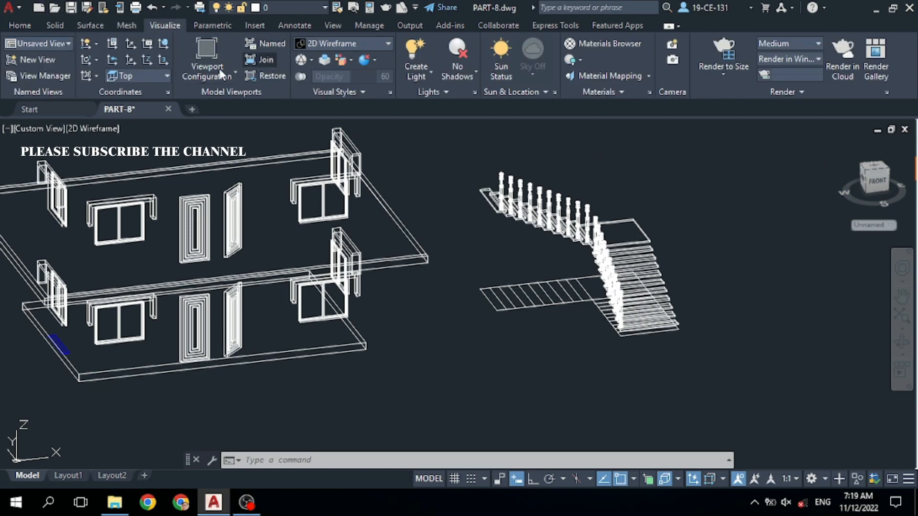
left_click(133, 76)
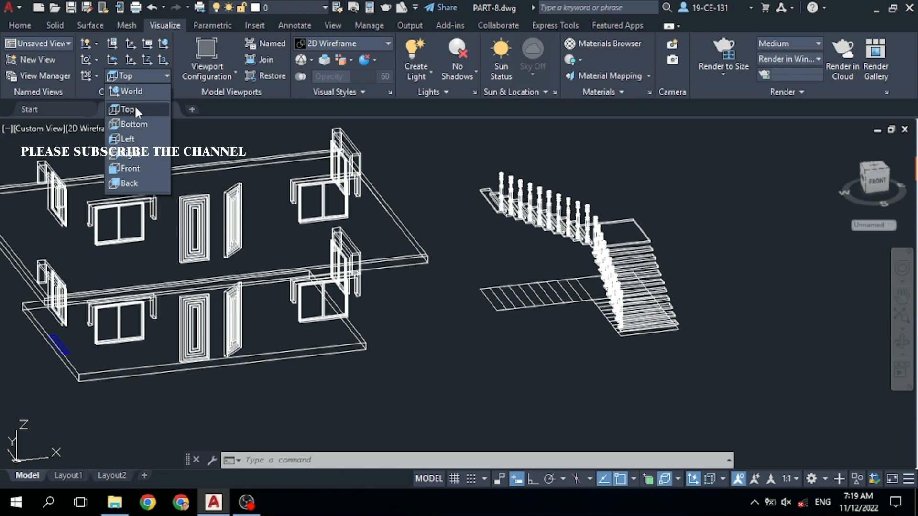
left_click(134, 105)
left_click(903, 342)
left_click_drag(792, 291, 765, 330)
right_click(778, 162)
left_click(809, 170)
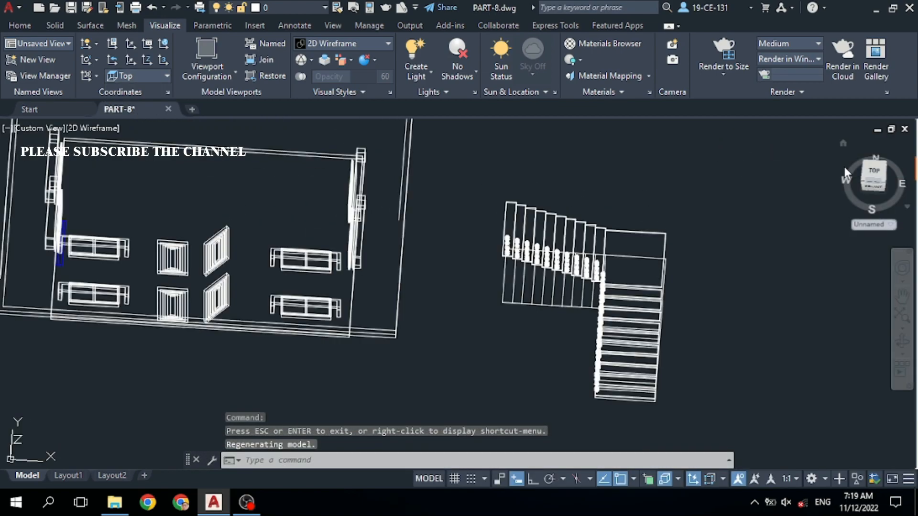
In the Top view, mirror the lower flight's ten balusters across the flight's lengthwise centre line, with Ortho on
left_click(873, 176)
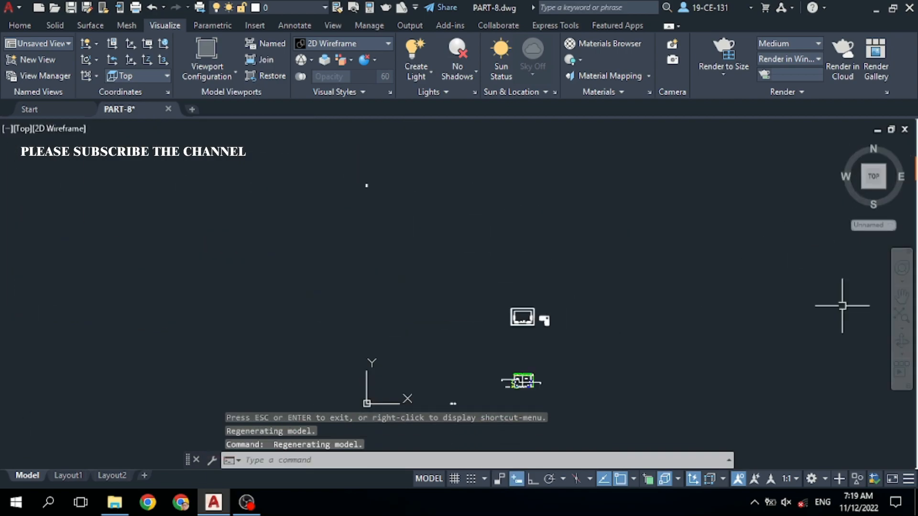
scroll(512, 325, "up", 8)
scroll(780, 323, "up", 4)
scroll(669, 285, "up", 4)
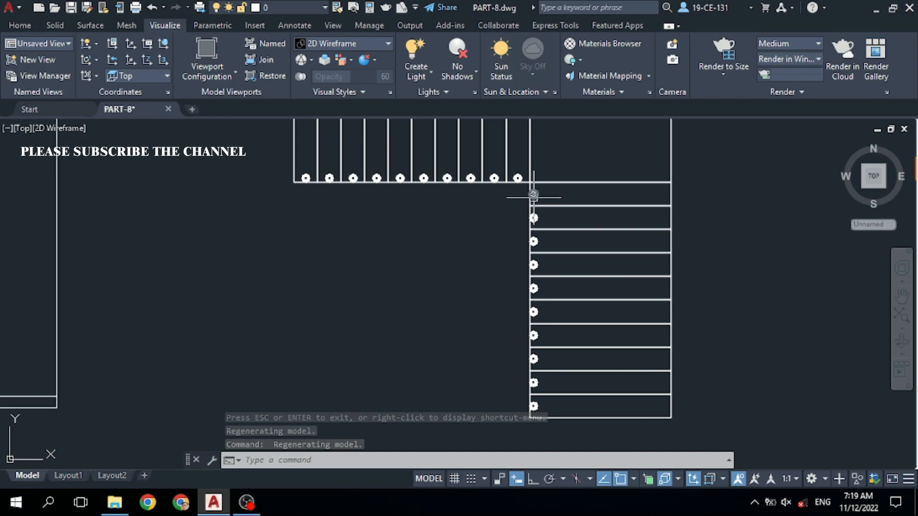
scroll(539, 203, "up", 4)
left_click(508, 168)
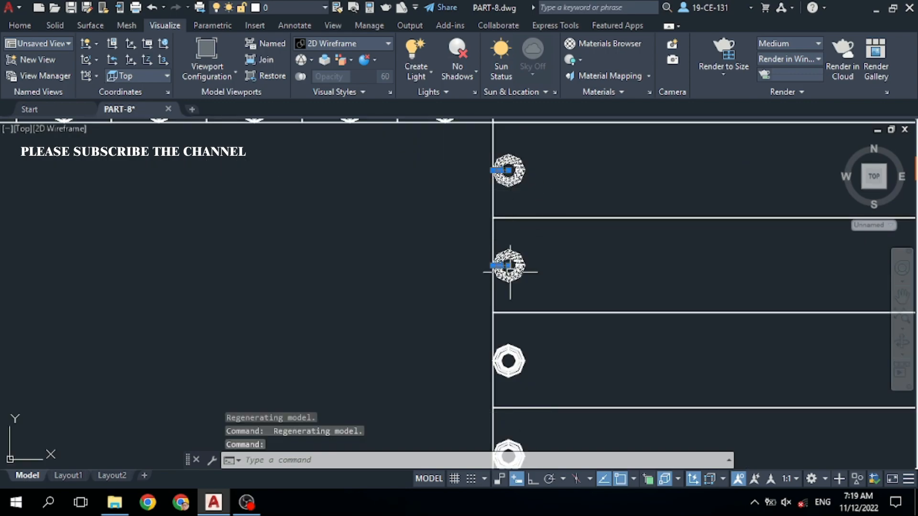
left_click(508, 262)
scroll(487, 181, "down", 5)
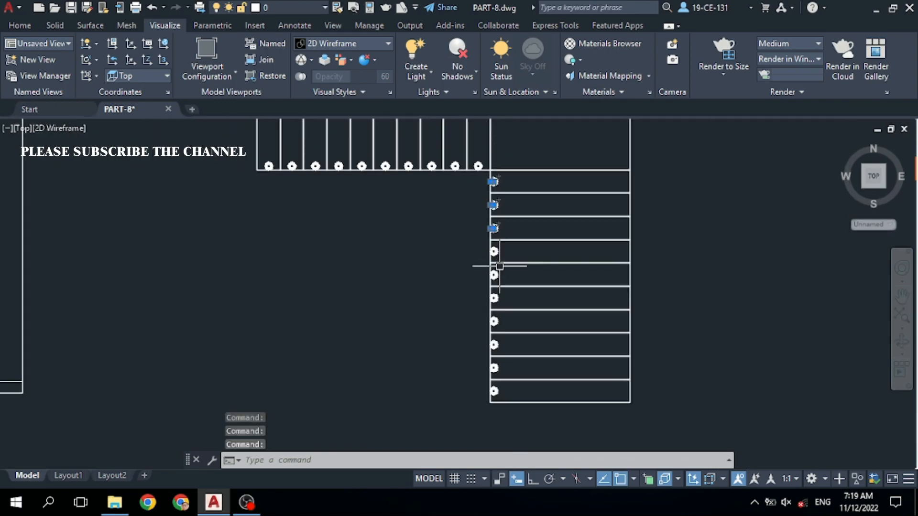
scroll(488, 234, "up", 4)
left_click(486, 231)
left_click(481, 288)
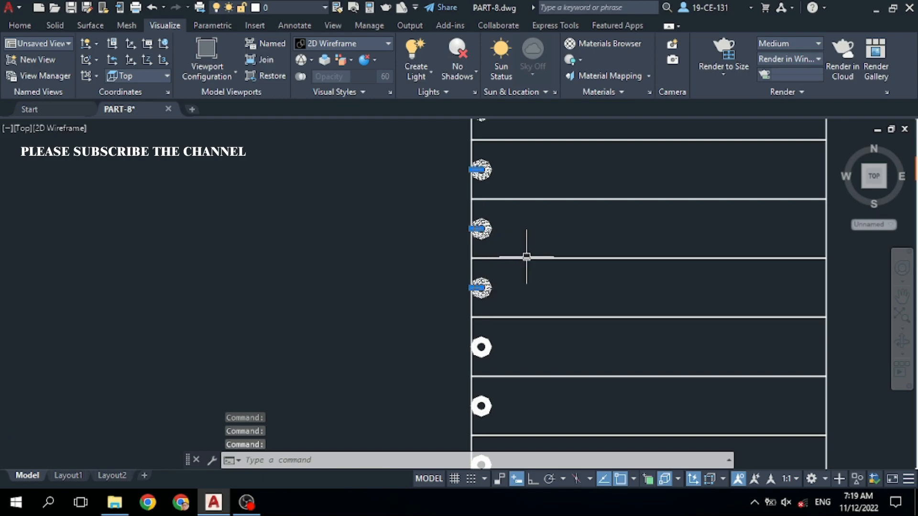
scroll(517, 294, "down", 3)
scroll(517, 294, "up", 4)
scroll(545, 296, "down", 4)
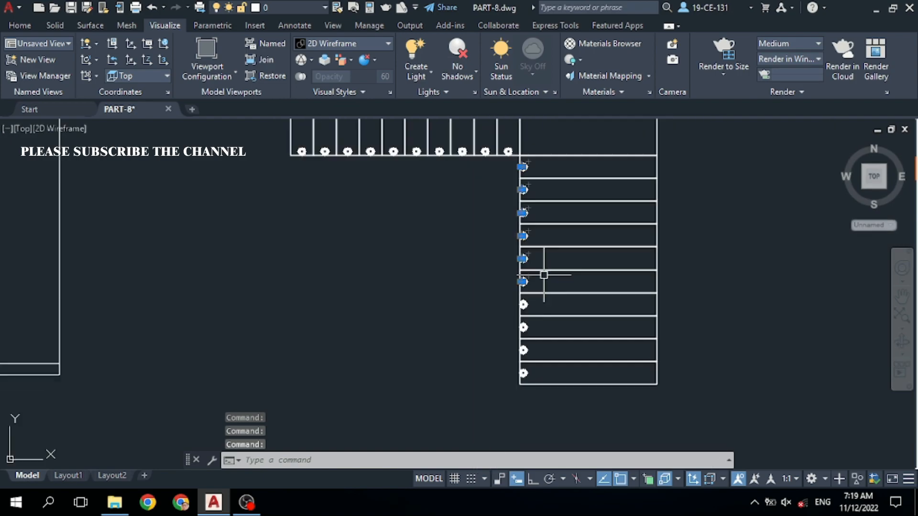
scroll(521, 298, "up", 2)
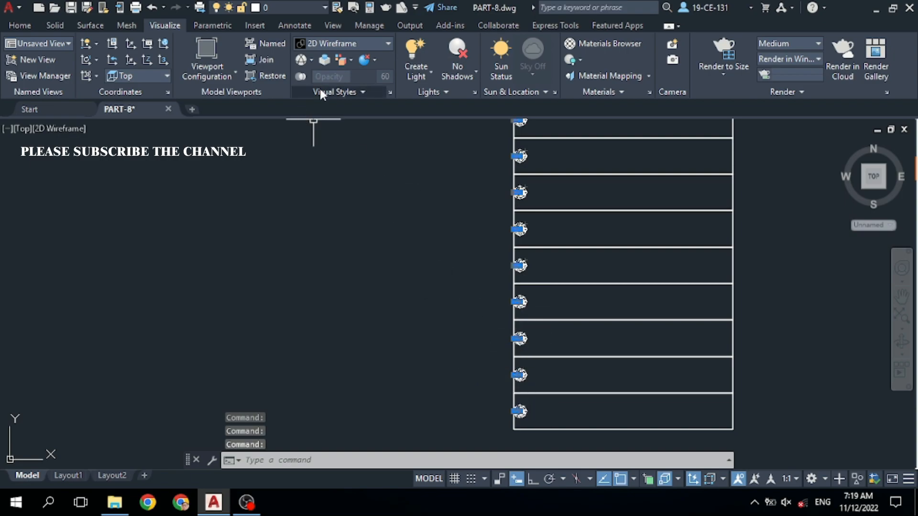
left_click(12, 27)
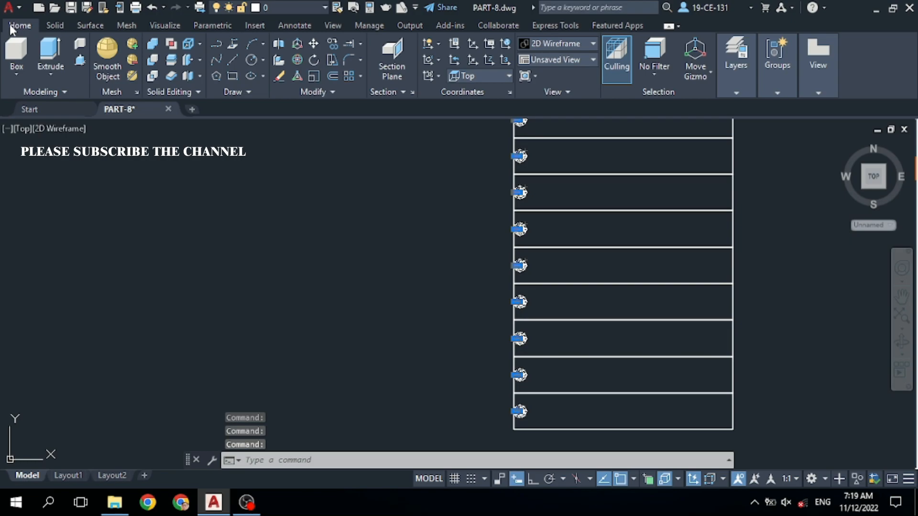
left_click(319, 96)
left_click(351, 113)
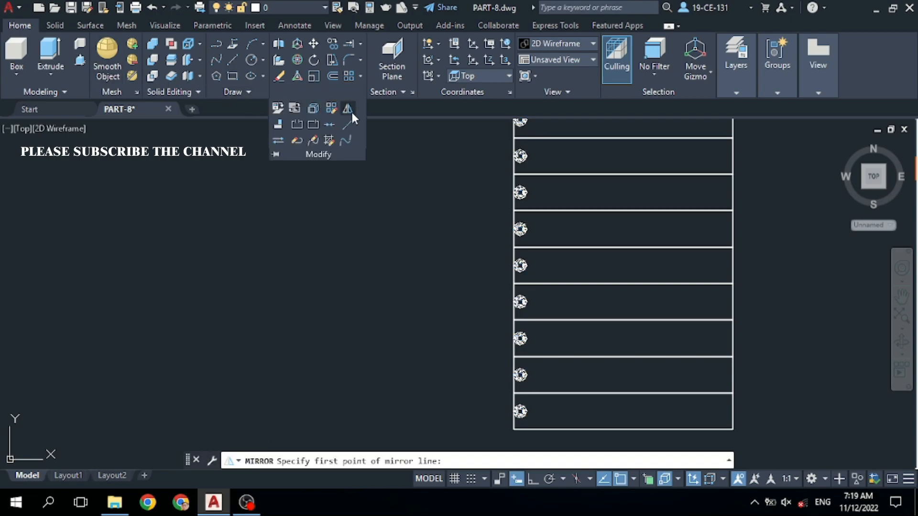
scroll(442, 277, "down", 2)
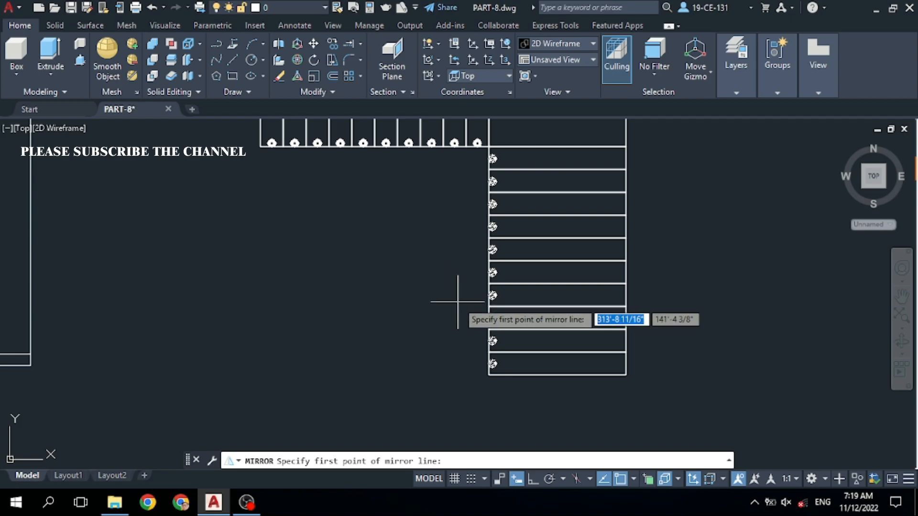
left_click(558, 374)
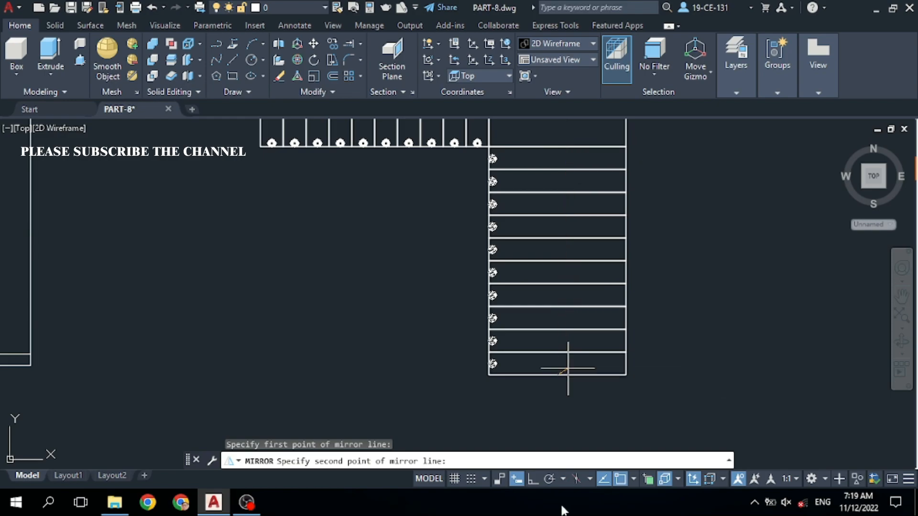
left_click(534, 479)
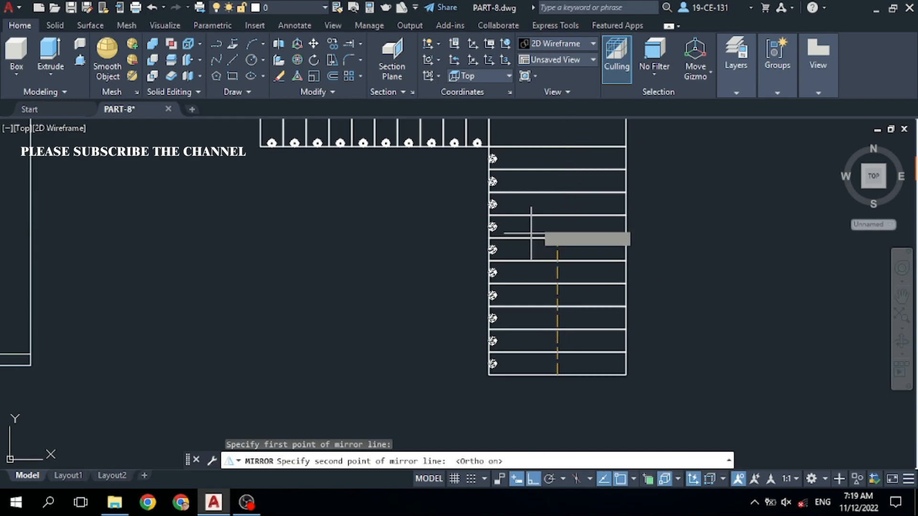
left_click(556, 170)
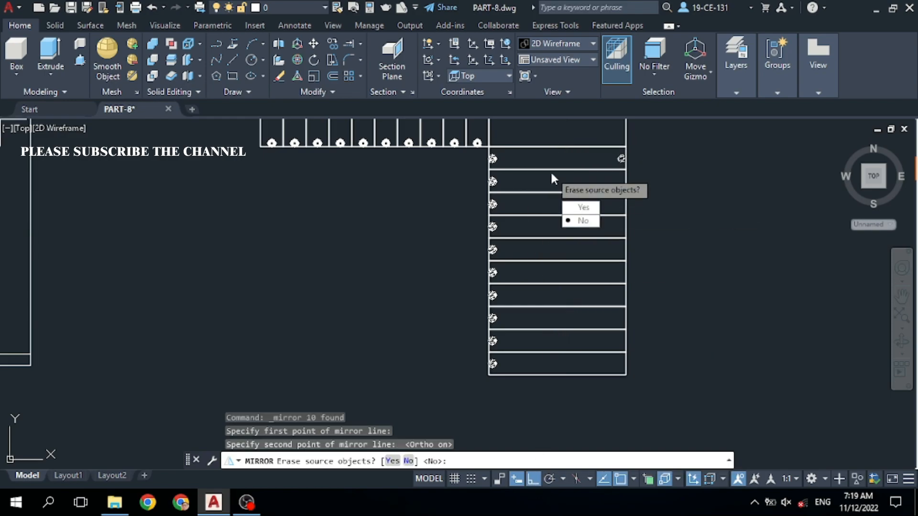
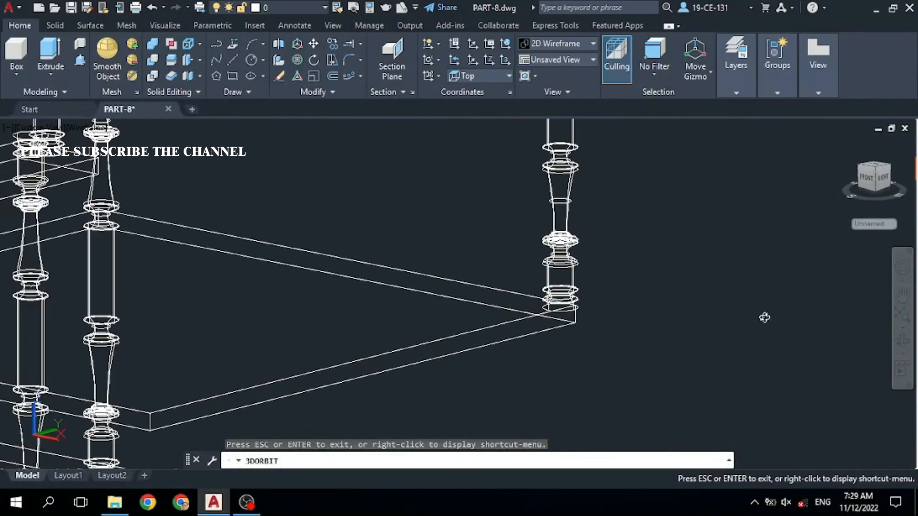
Create a path array of the baluster at the landing's outer corner, using the landing's back top edge as the path
right_click(762, 317)
left_click(775, 66)
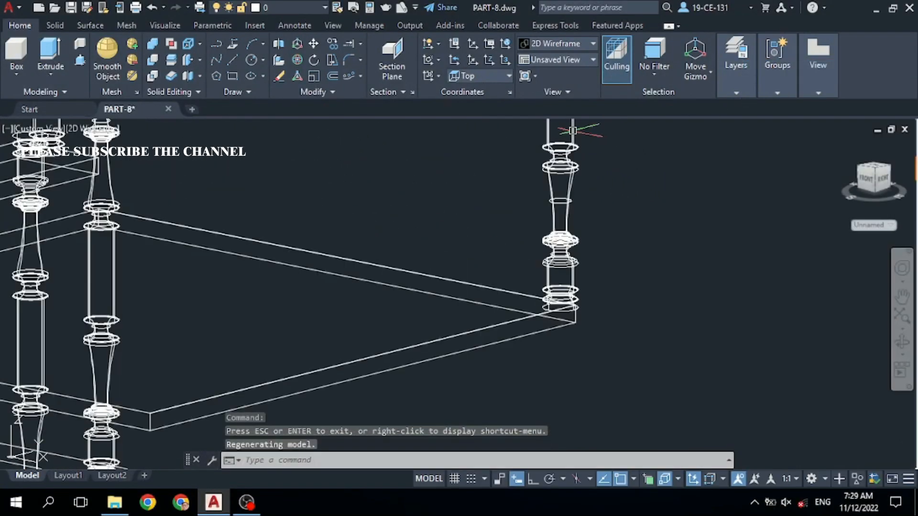
left_click(360, 76)
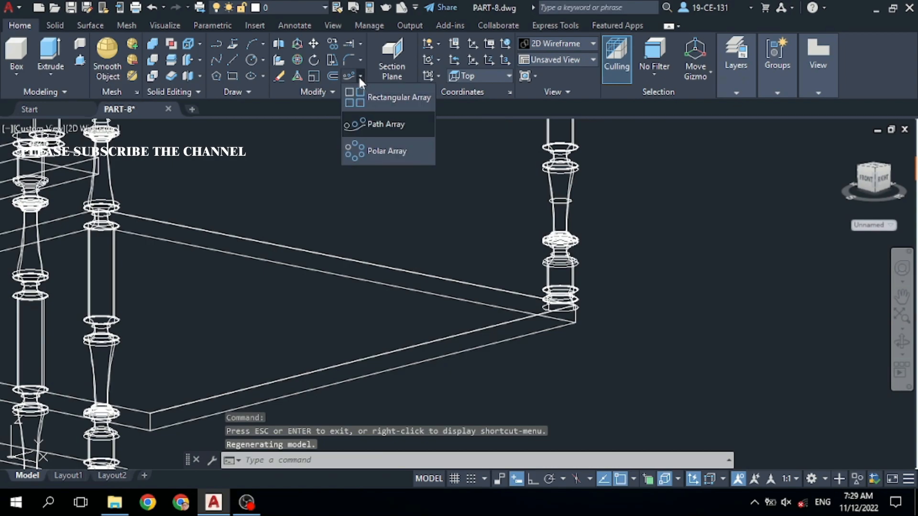
left_click(400, 125)
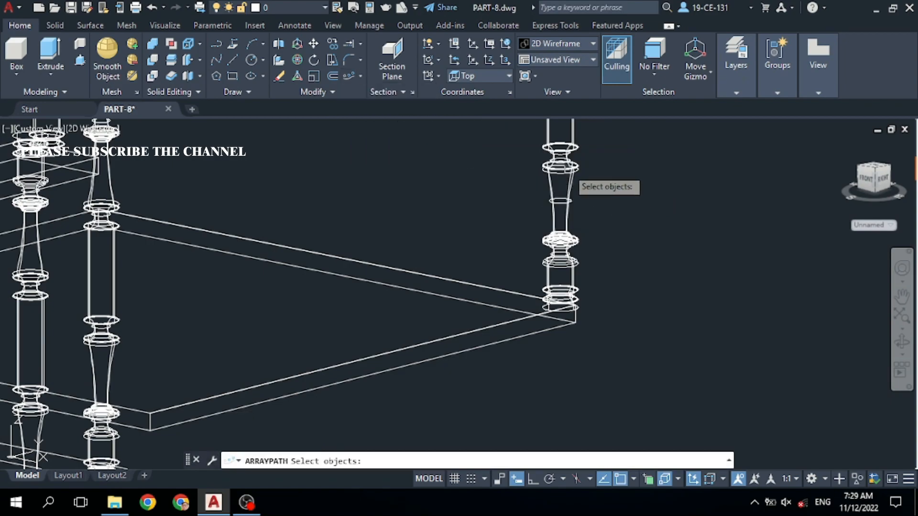
left_click(569, 168)
key("Return")
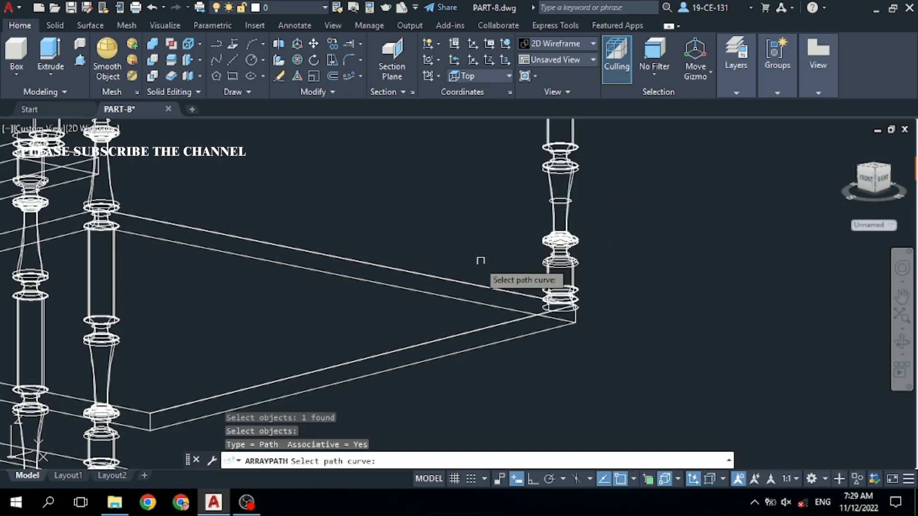
left_click(467, 283)
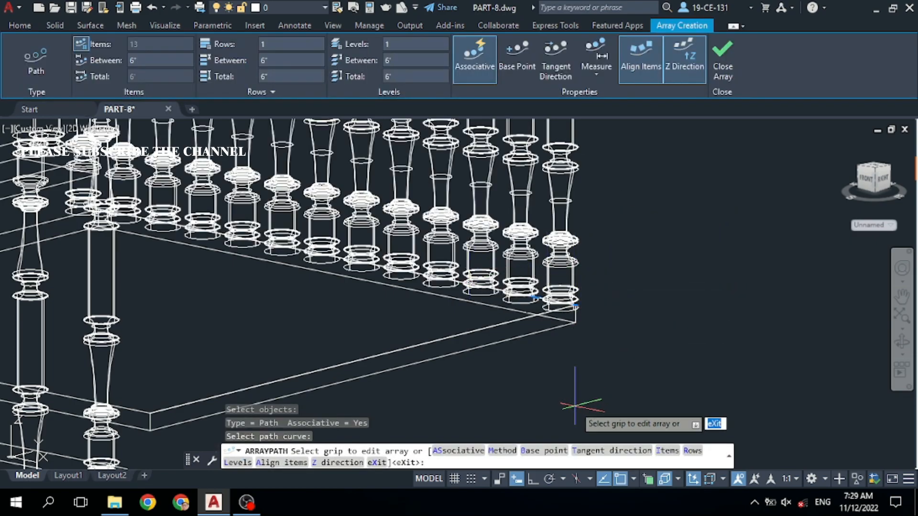
Set the array's item spacing to 12 inches and the number of items to 5, and finish the array
left_click(666, 451)
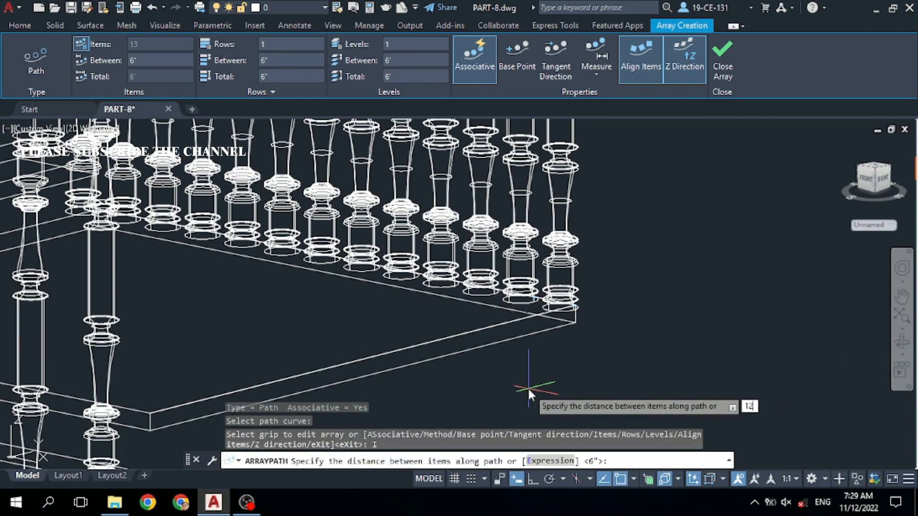
type("12")
key("Return")
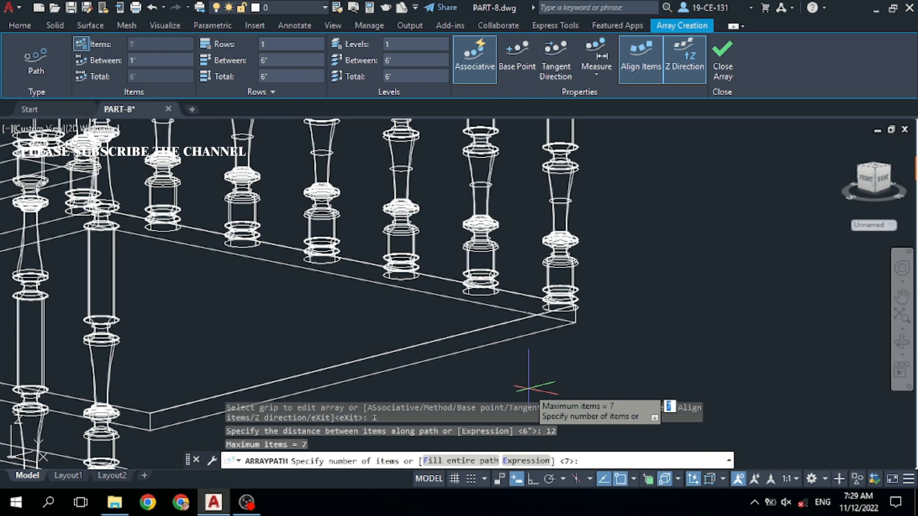
type("5")
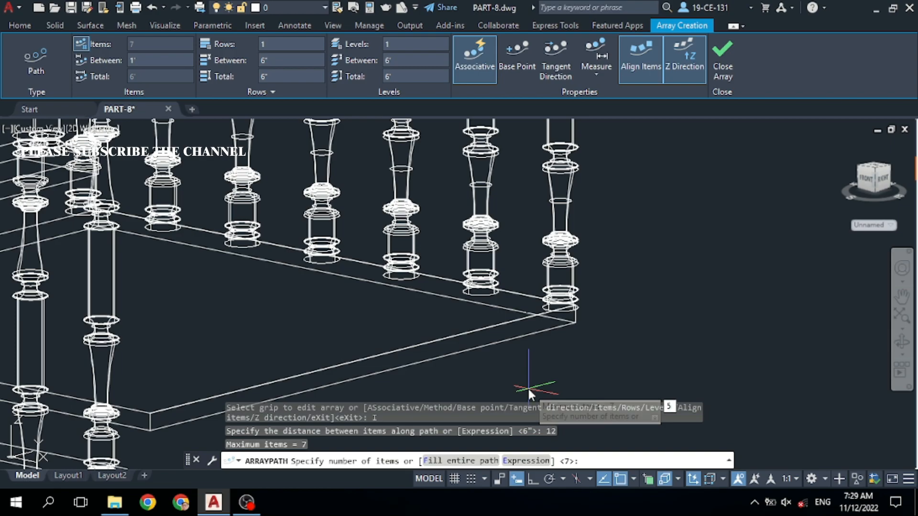
key("Return")
key("Return")
scroll(549, 344, "down", 6)
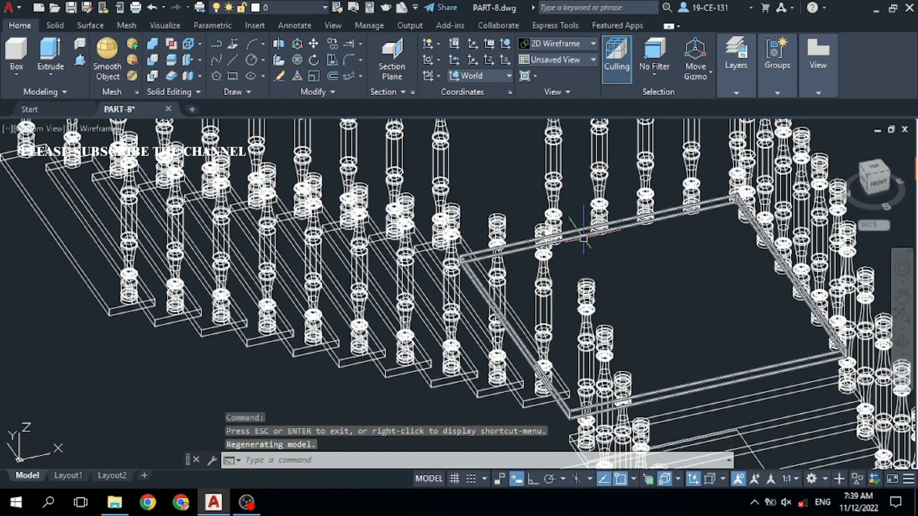
Draw a line along the upper flight's front baluster row, from the top centre of the landing-end baluster to the far-end one
scroll(554, 241, "up", 2)
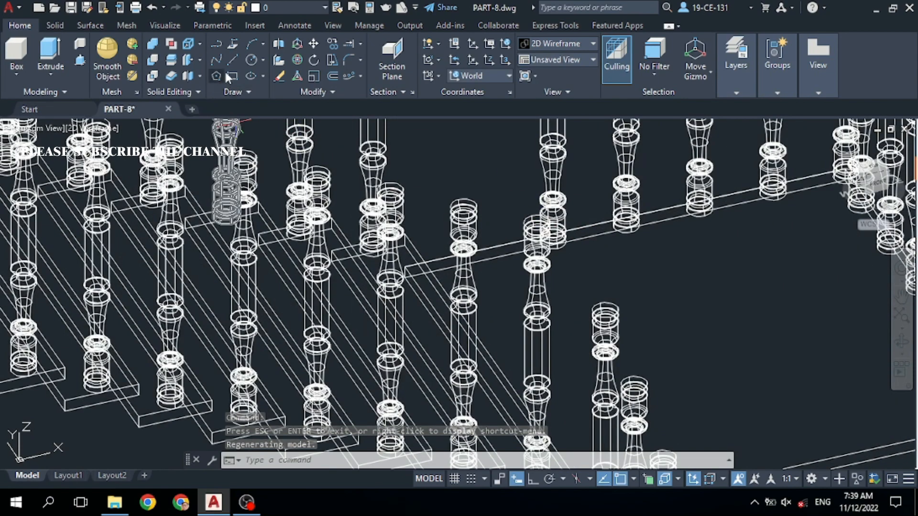
left_click(230, 59)
scroll(602, 253, "up", 5)
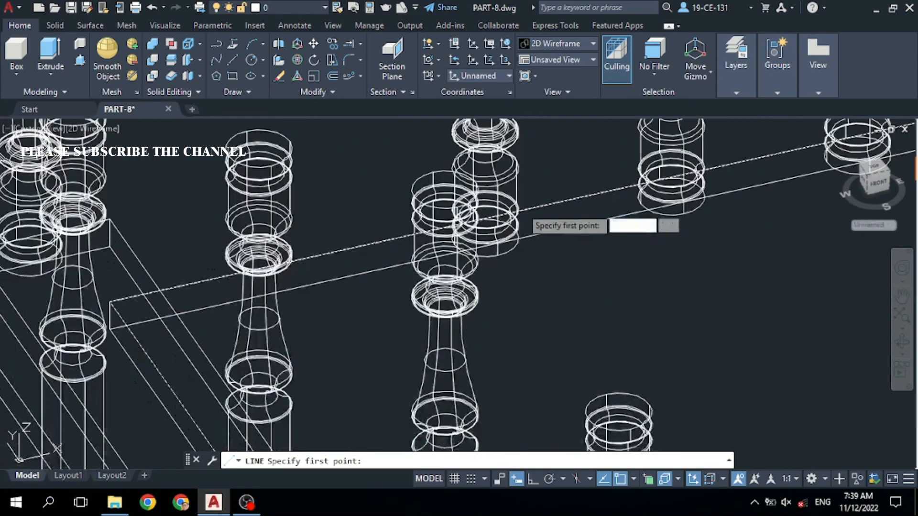
left_click(450, 199)
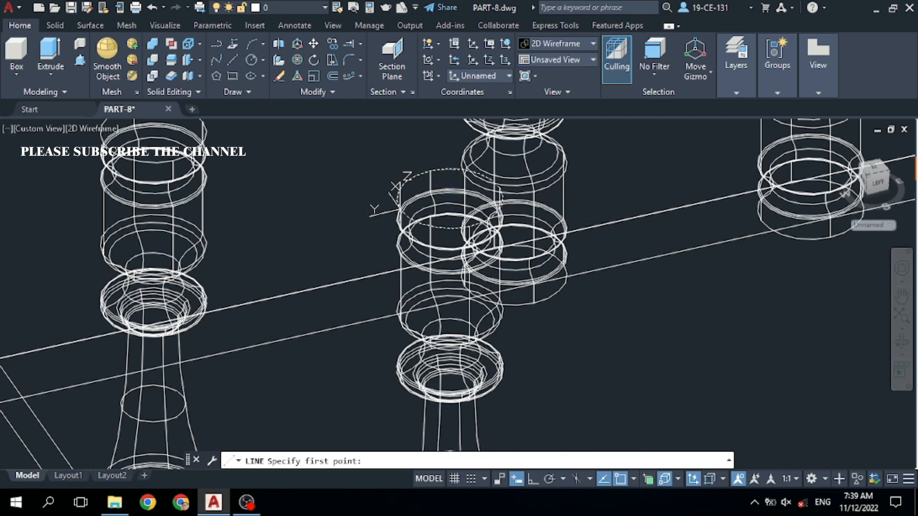
scroll(571, 220, "down", 2)
scroll(749, 263, "down", 9)
scroll(618, 237, "up", 8)
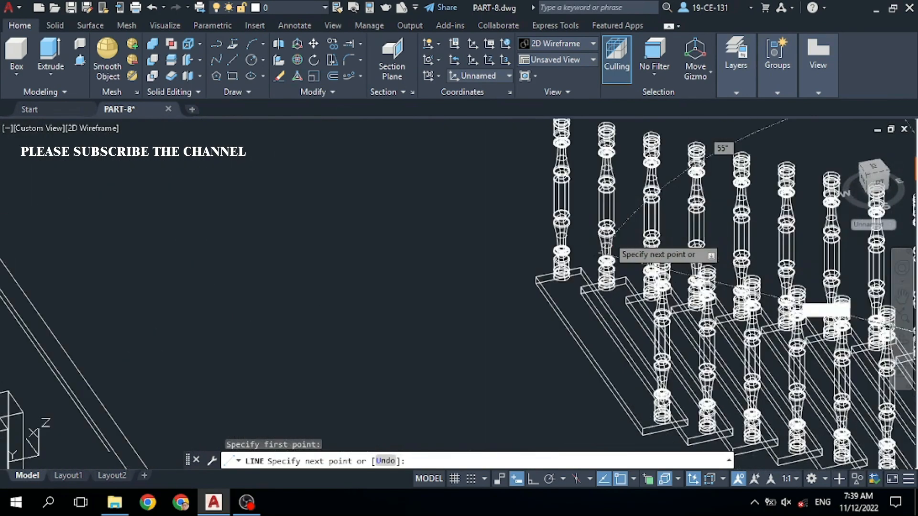
scroll(698, 280, "up", 4)
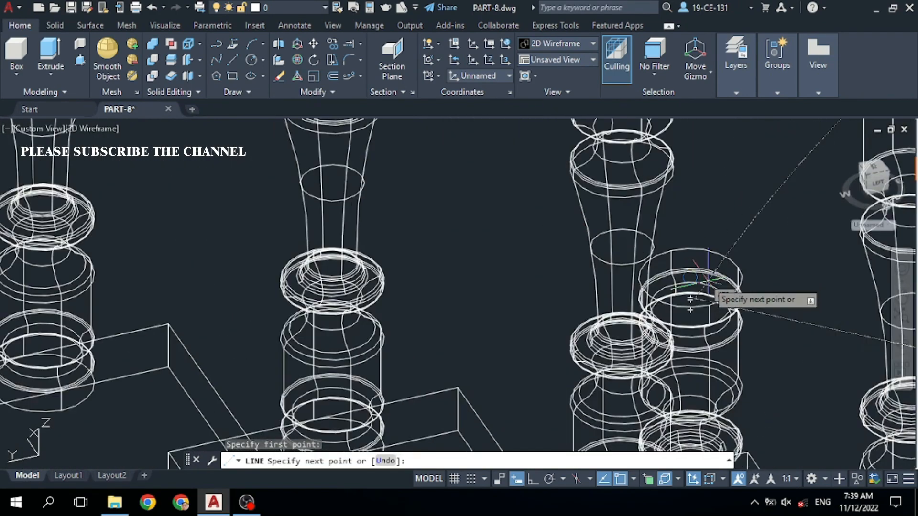
left_click(675, 285)
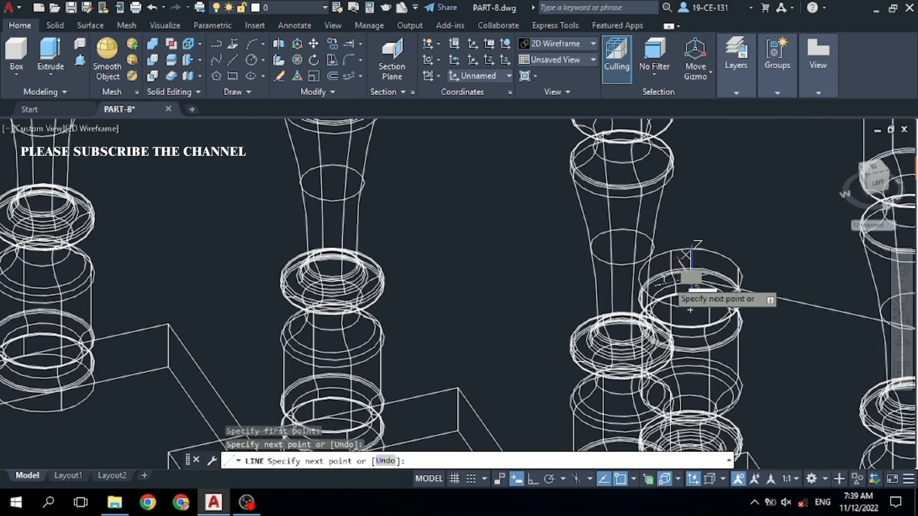
scroll(523, 263, "down", 5)
right_click(369, 238)
left_click(402, 248)
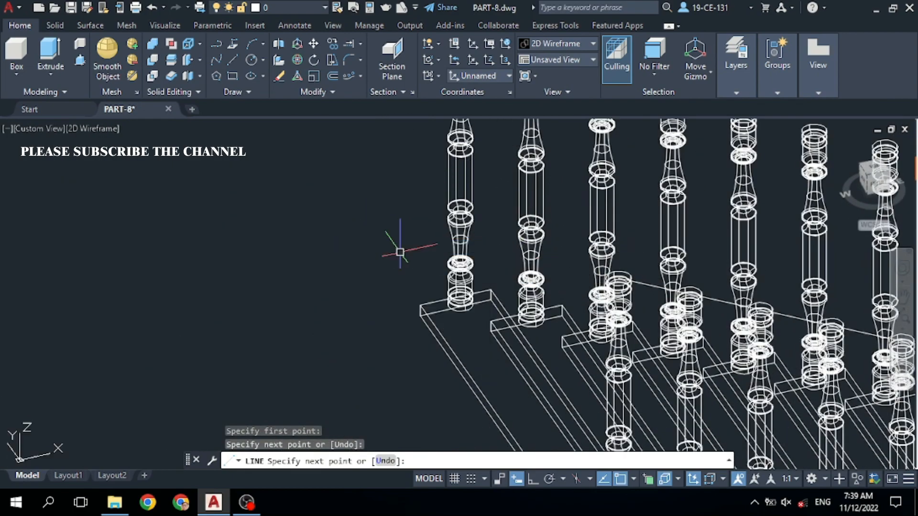
Draw a line along the lower flight's inner baluster row, from the top centre of the landing-end baluster toward the lowest one
scroll(292, 216, "down", 3)
scroll(628, 299, "down", 3)
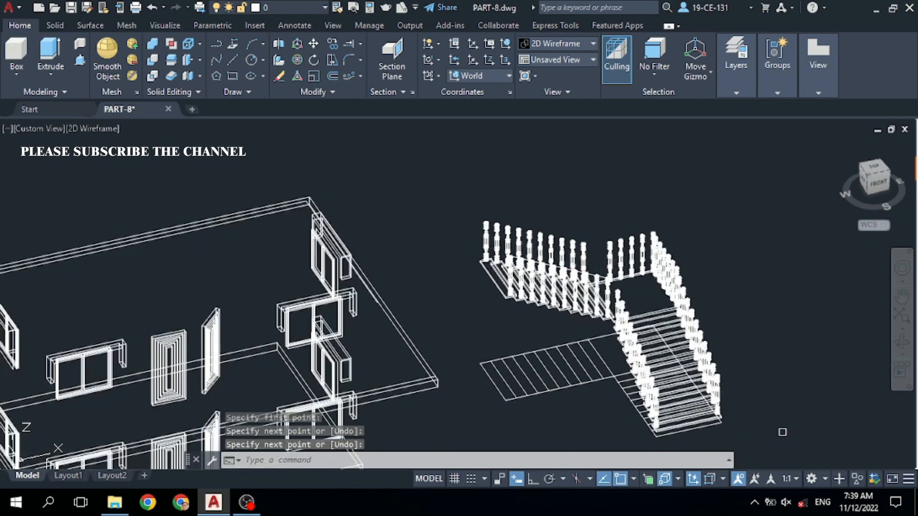
left_click(902, 341)
left_click_drag(611, 319, 550, 322)
right_click(728, 224)
left_click(763, 235)
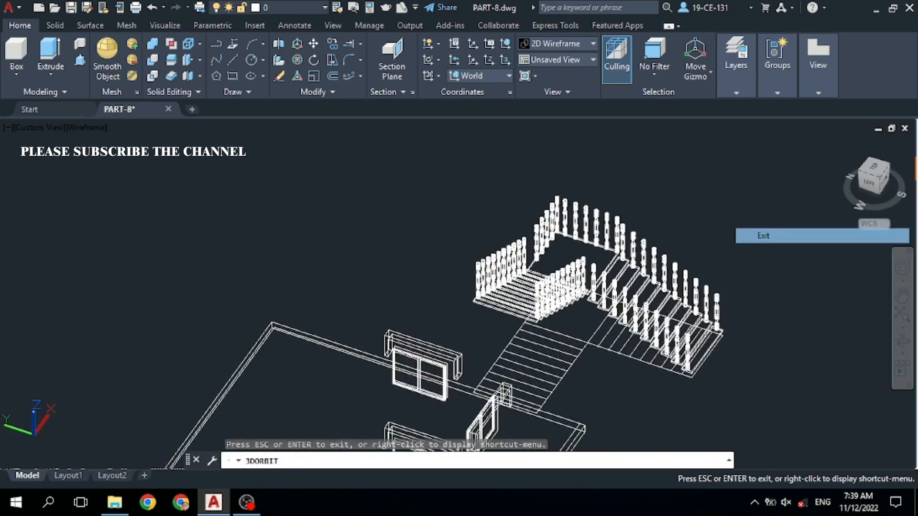
type("l")
key("Return")
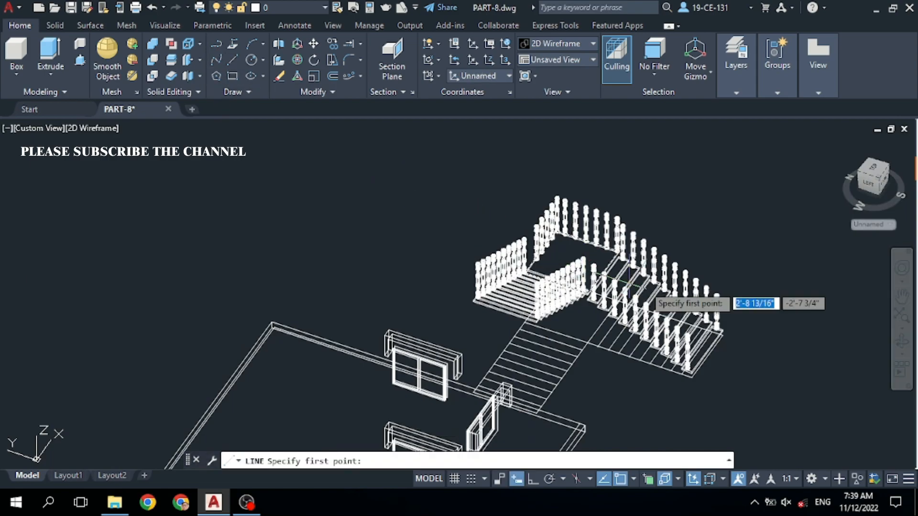
scroll(598, 287, "up", 6)
scroll(485, 246, "up", 5)
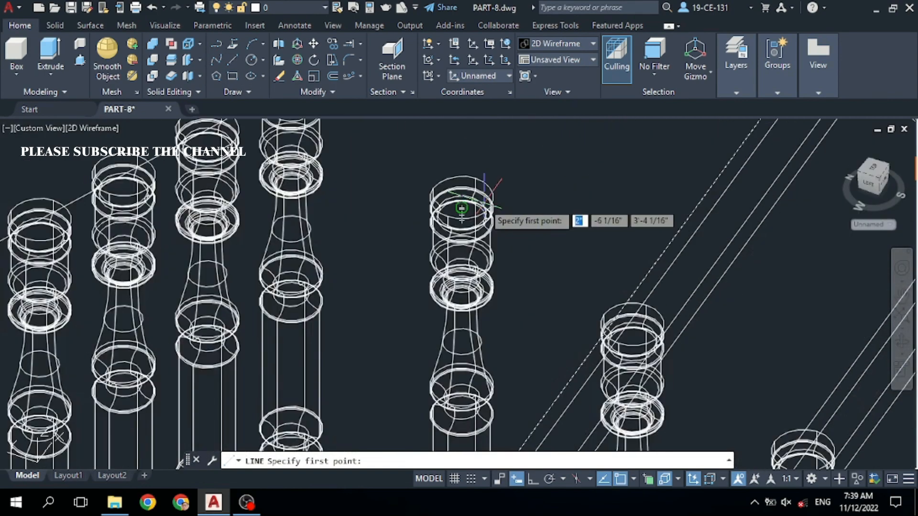
left_click(462, 219)
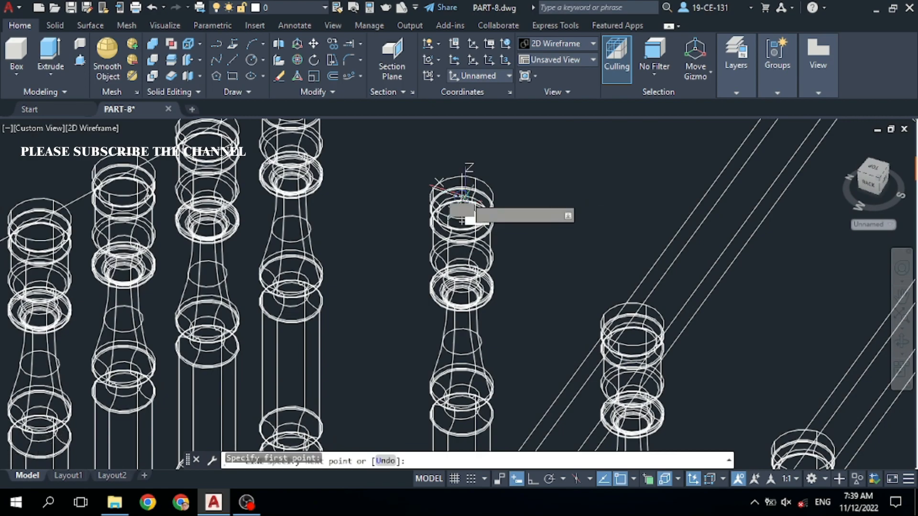
scroll(550, 268, "down", 10)
scroll(622, 296, "up", 10)
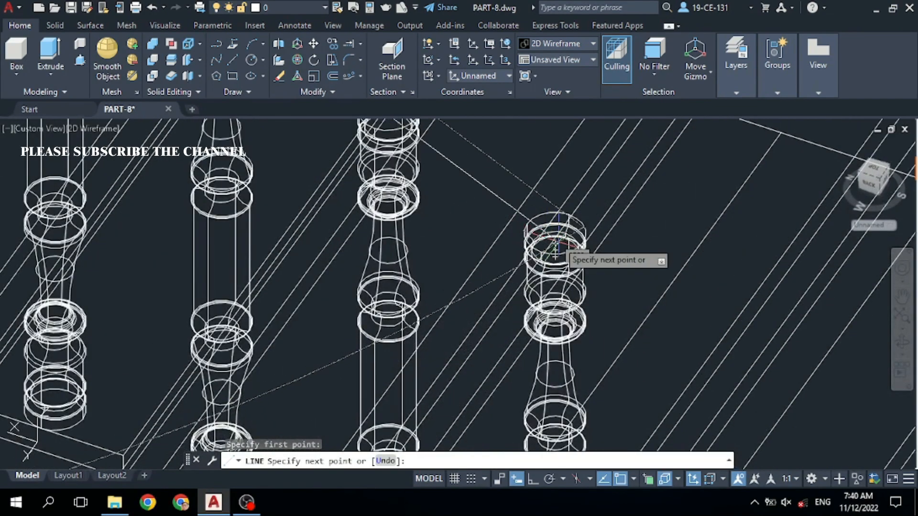
scroll(557, 239, "up", 5)
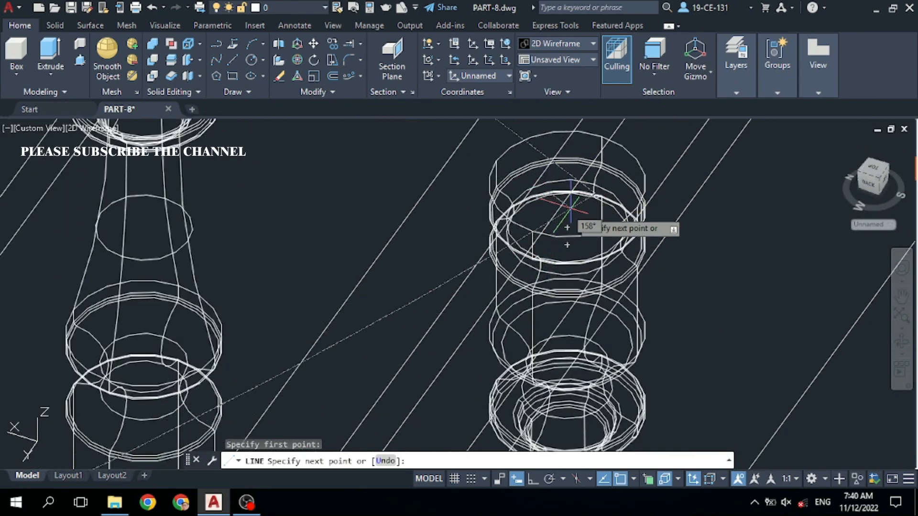
Stretch the lower end of the lower flight's rail line onto the top centre of the lowest inner baluster
middle_click_drag(832, 330, 617, 357, "shift")
right_click(610, 279)
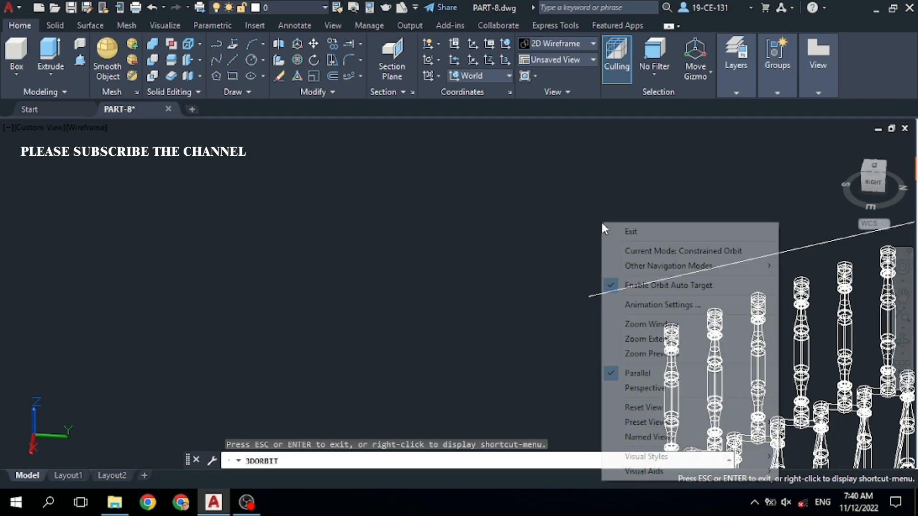
left_click(617, 228)
left_click(609, 291)
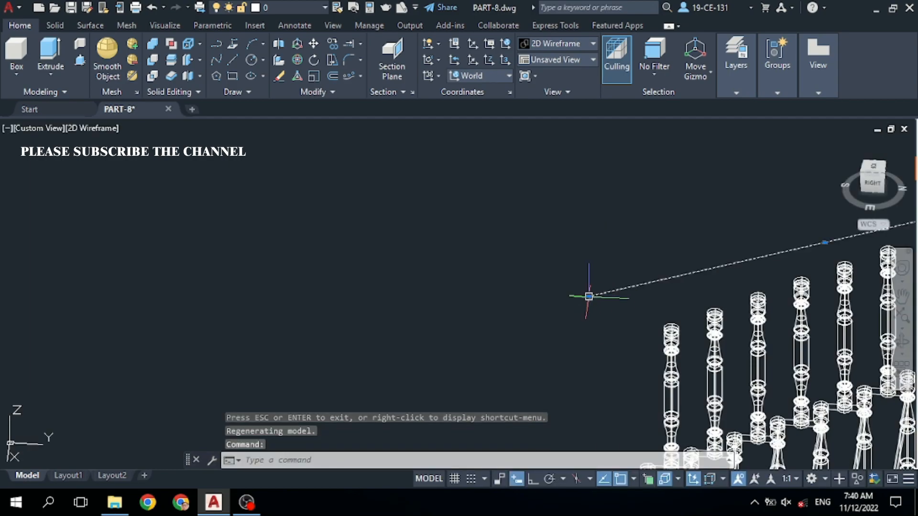
left_click(589, 296)
scroll(676, 334, "up", 5)
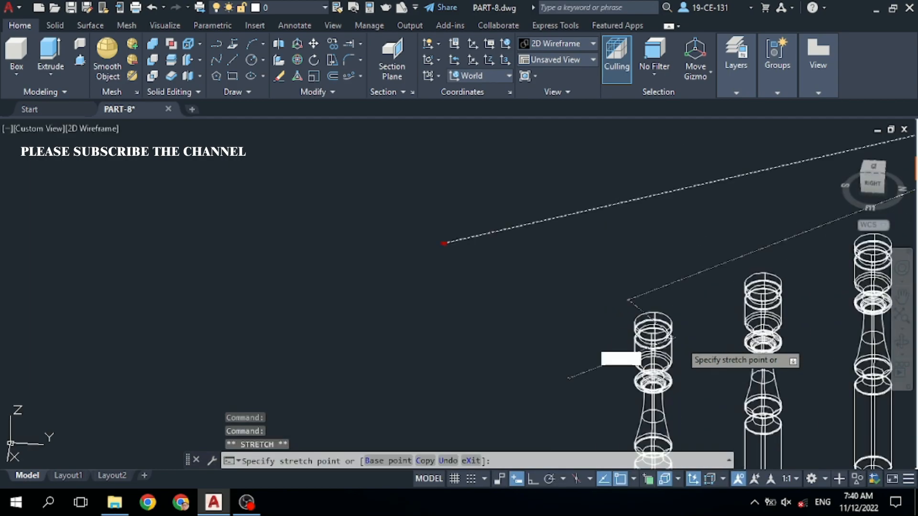
scroll(675, 334, "up", 2)
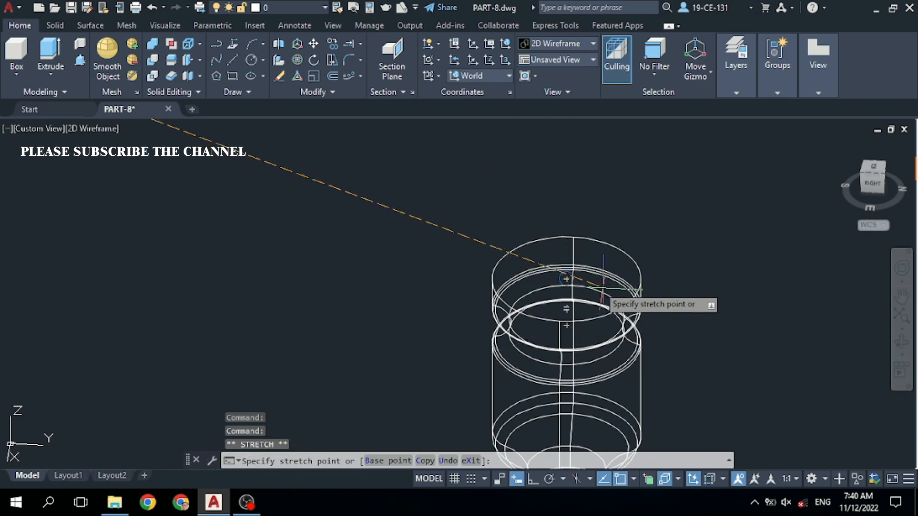
left_click(569, 279)
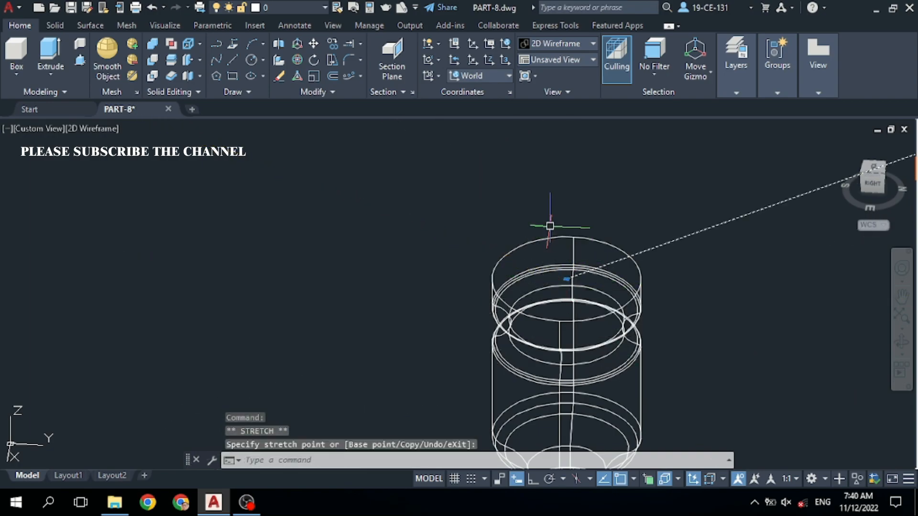
Inspect the inner rail line along both flights from the front side of the staircase and clear the selection
scroll(492, 334, "down", 8)
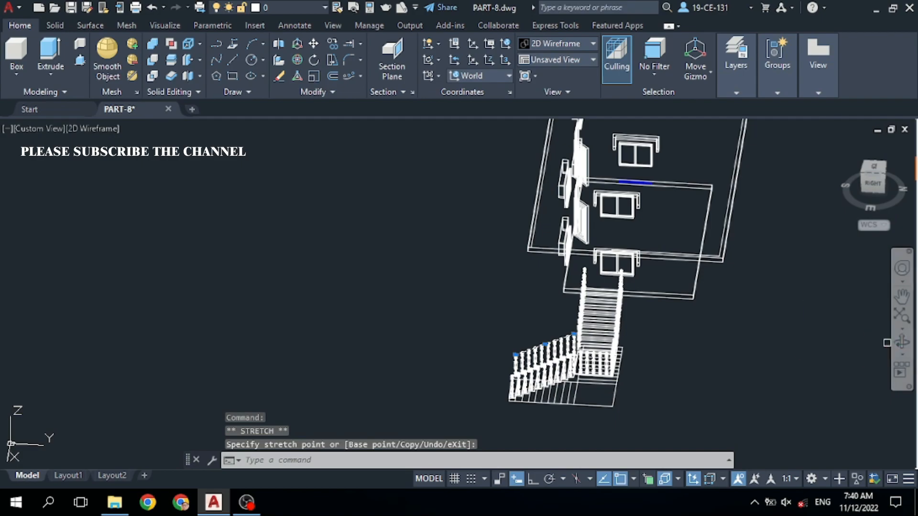
left_click(903, 342)
left_click_drag(623, 348, 784, 310)
right_click(688, 253)
left_click(703, 239)
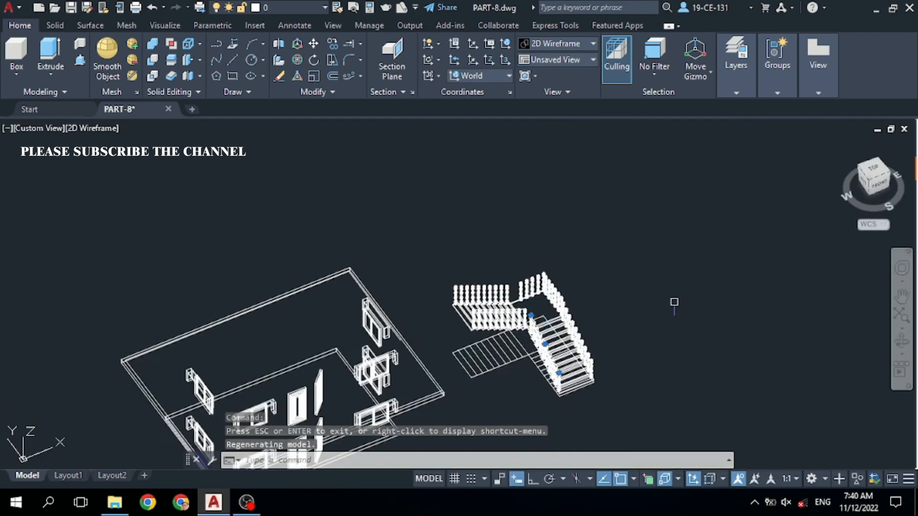
scroll(497, 357, "up", 5)
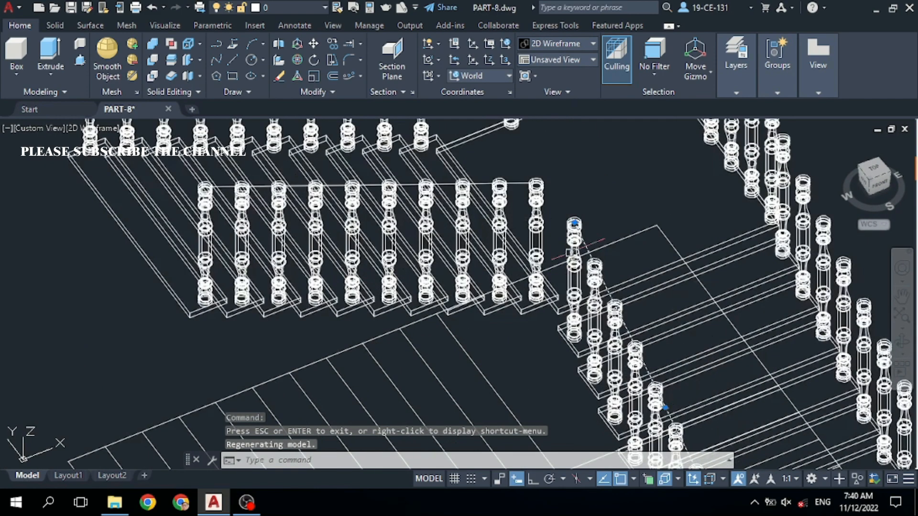
scroll(564, 226, "up", 2)
scroll(577, 302, "down", 2)
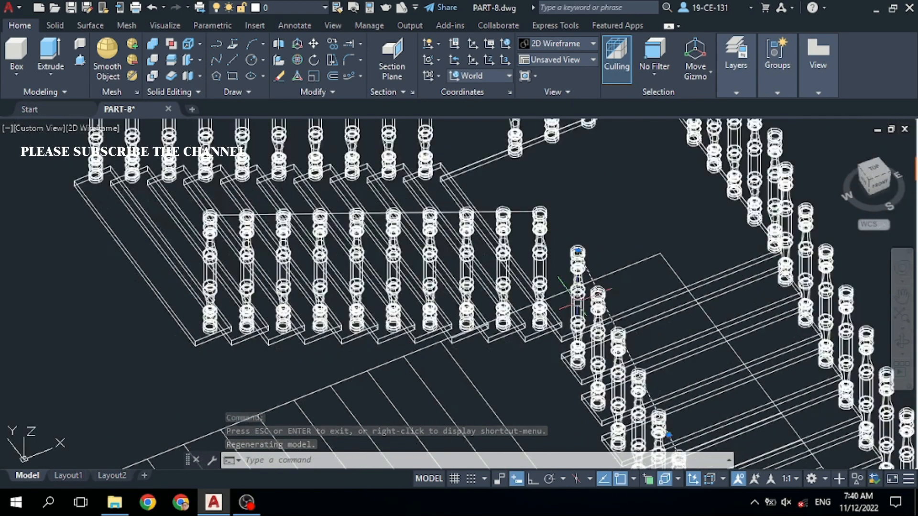
scroll(574, 287, "down", 2)
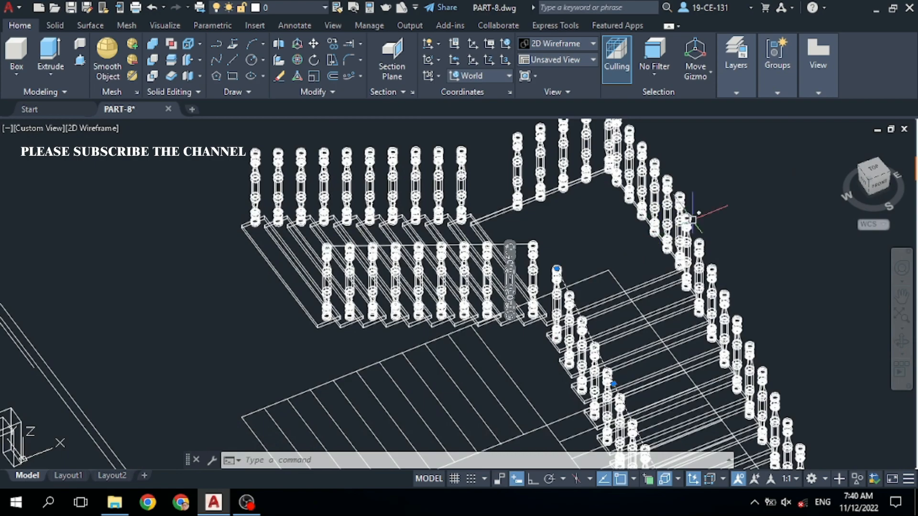
right_click(766, 200)
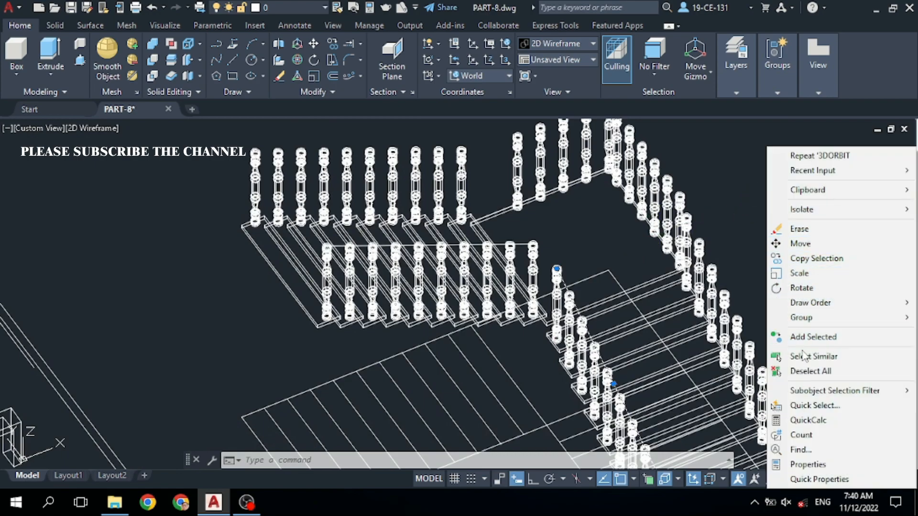
left_click(811, 371)
Draw a connecting line from the top centre of the upper flight's landing-end front baluster toward the lower flight's first inner baluster
scroll(556, 242, "up", 2)
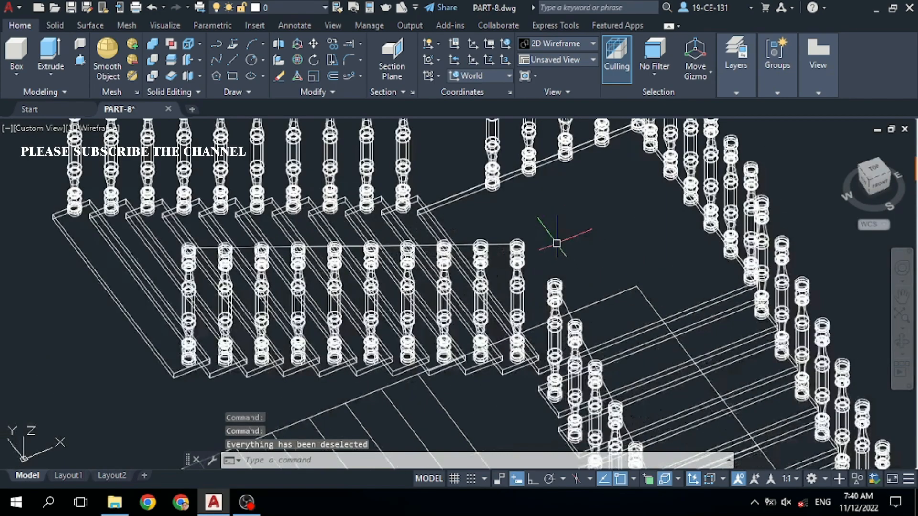
scroll(558, 243, "up", 2)
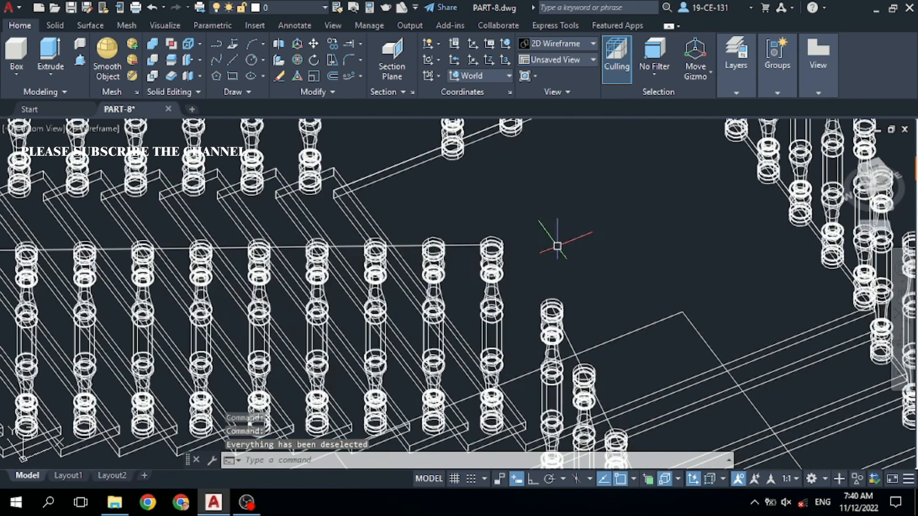
left_click(234, 60)
scroll(491, 232, "up", 3)
scroll(489, 225, "up", 5)
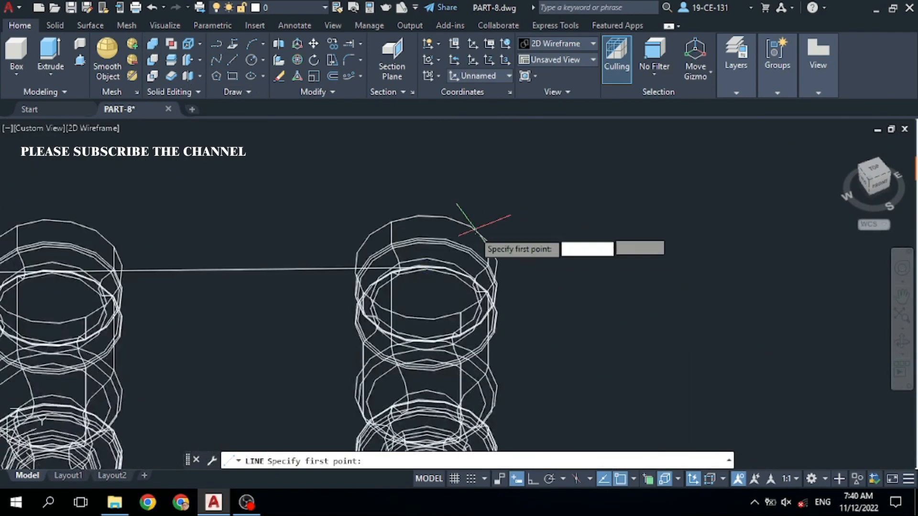
left_click(395, 290)
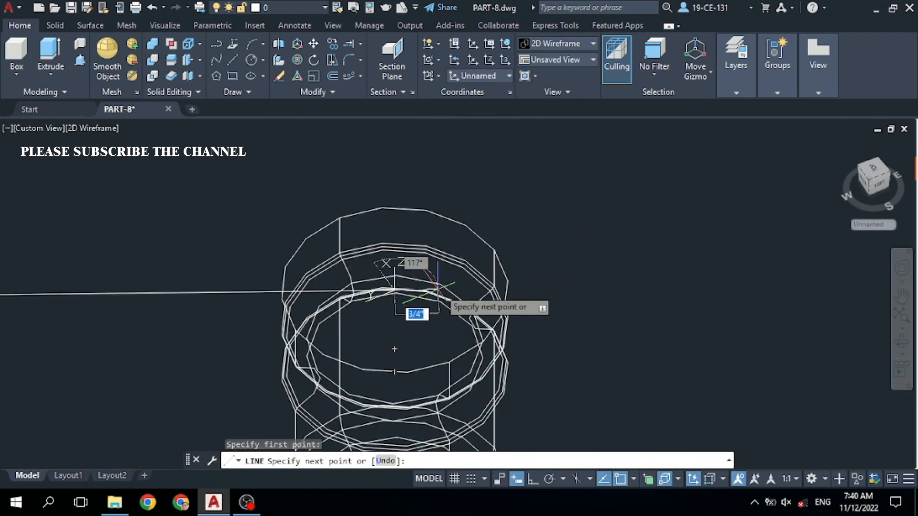
scroll(526, 292, "down", 8)
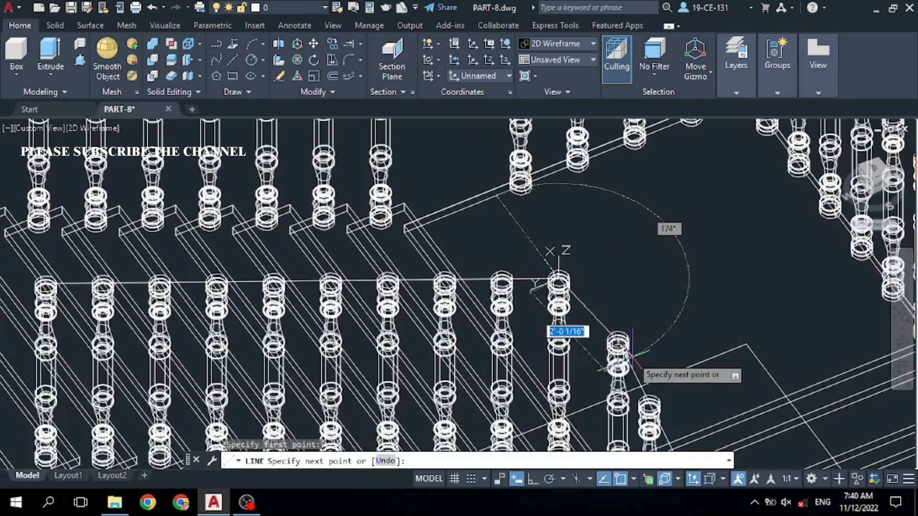
scroll(574, 310, "up", 8)
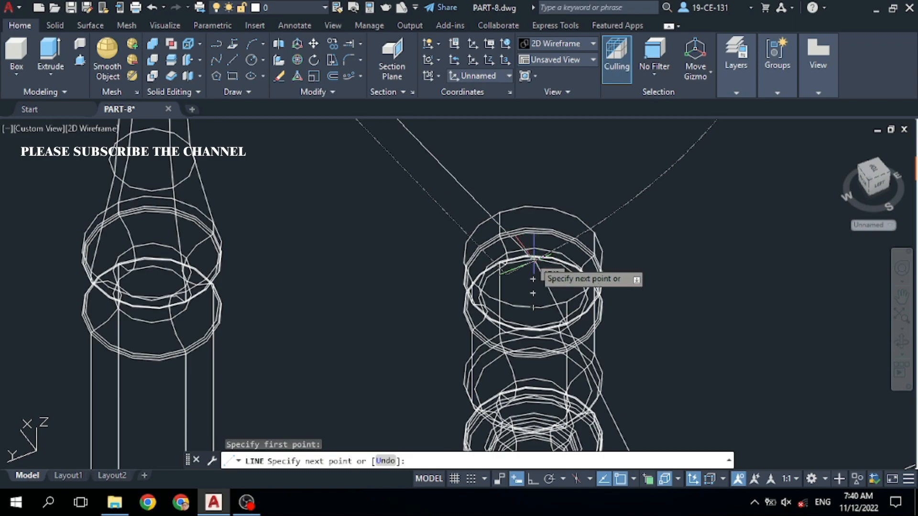
left_click(674, 195)
right_click(676, 236)
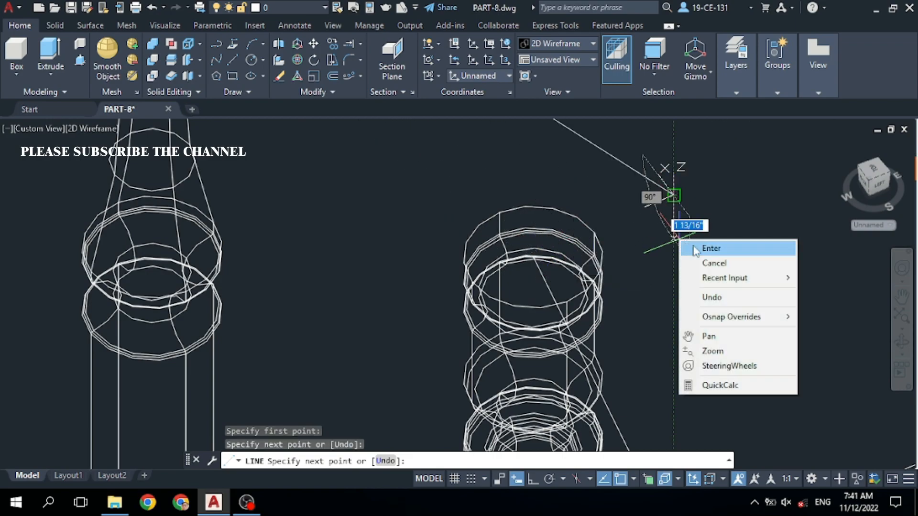
left_click(704, 247)
Stretch the connecting line's free end onto the top centre of the lower flight's first inner baluster
left_click(662, 187)
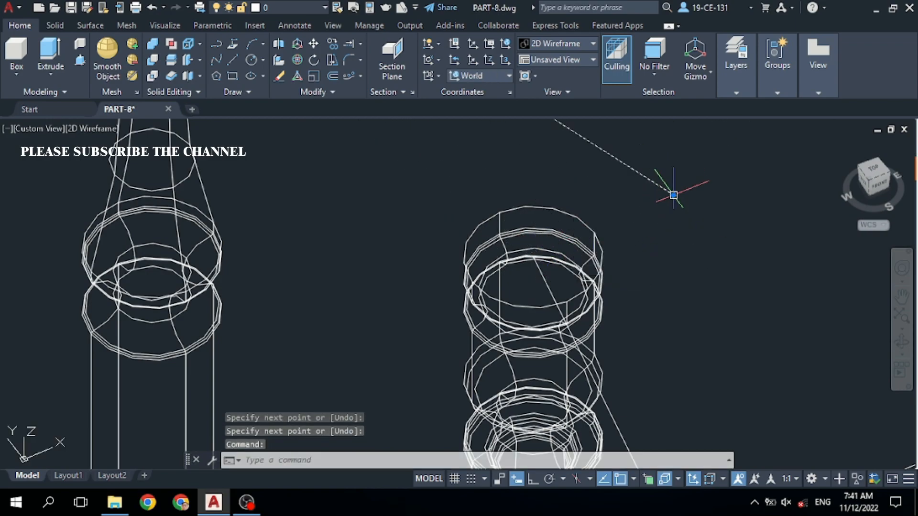
left_click(674, 195)
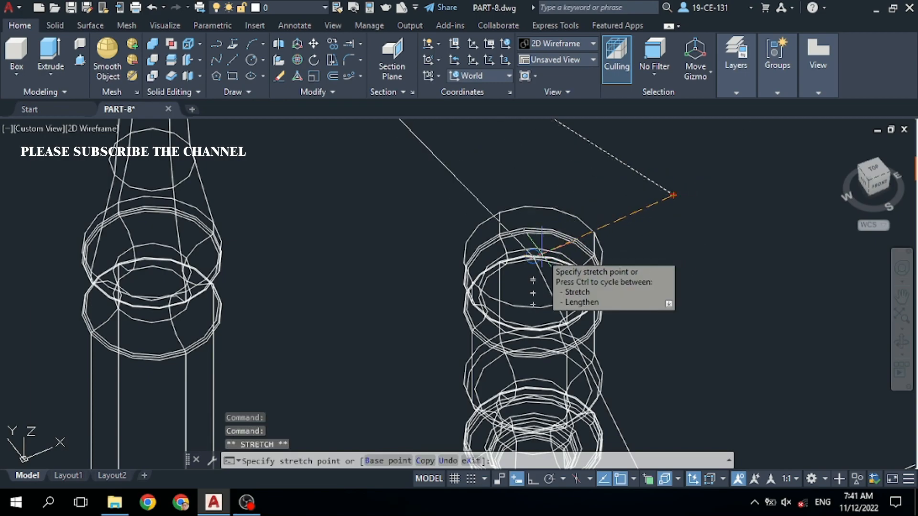
left_click(533, 258)
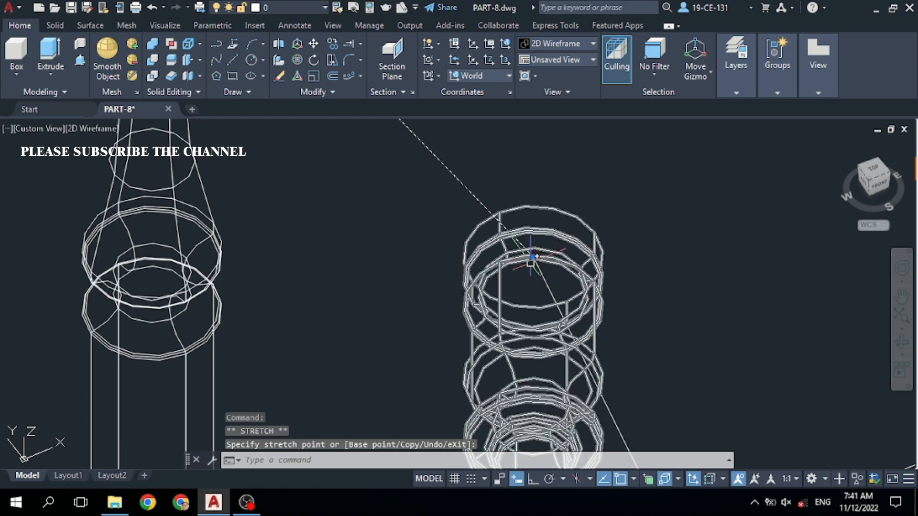
Join the three lines over the inner baluster tops into one 3D polyline, check its extent and clear the selection
scroll(725, 287, "down", 5)
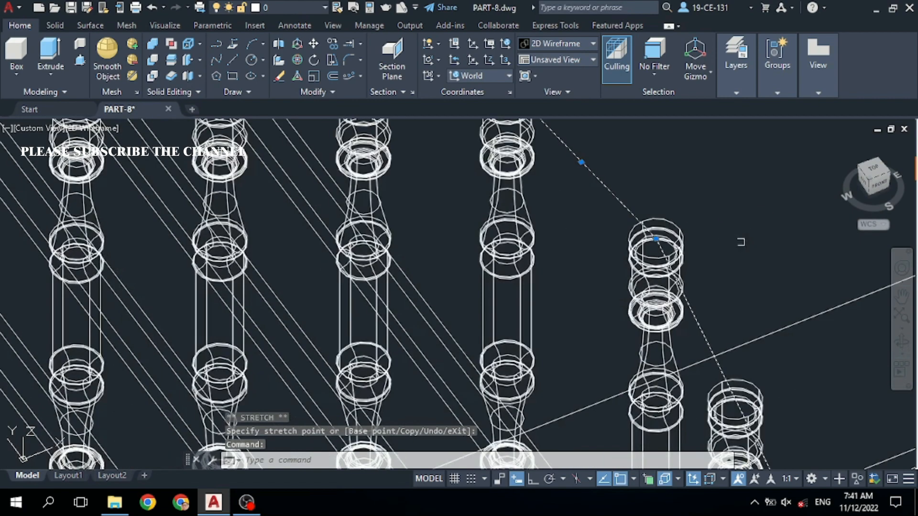
scroll(616, 208, "down", 5)
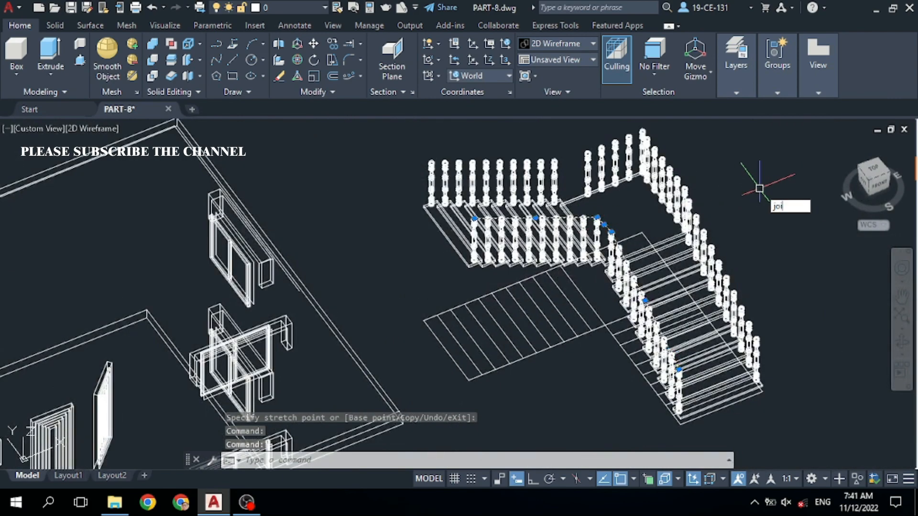
left_click(793, 221)
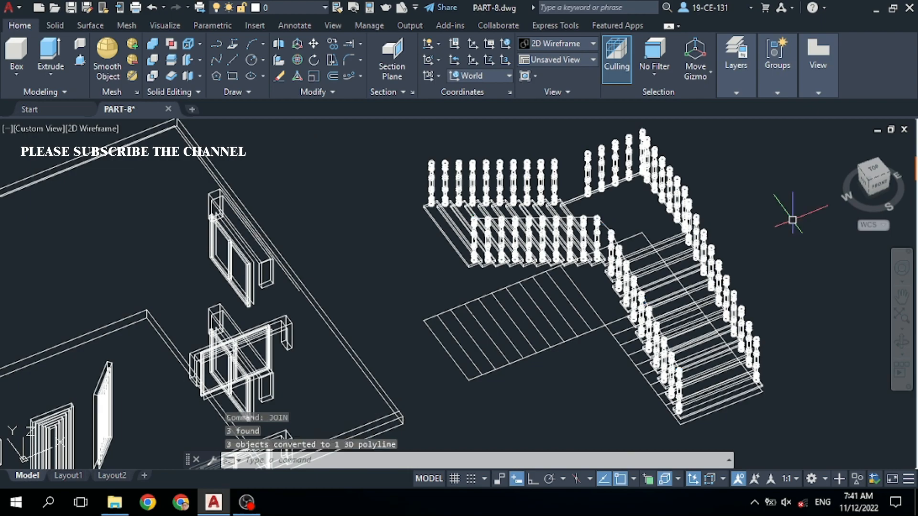
scroll(635, 241, "up", 4)
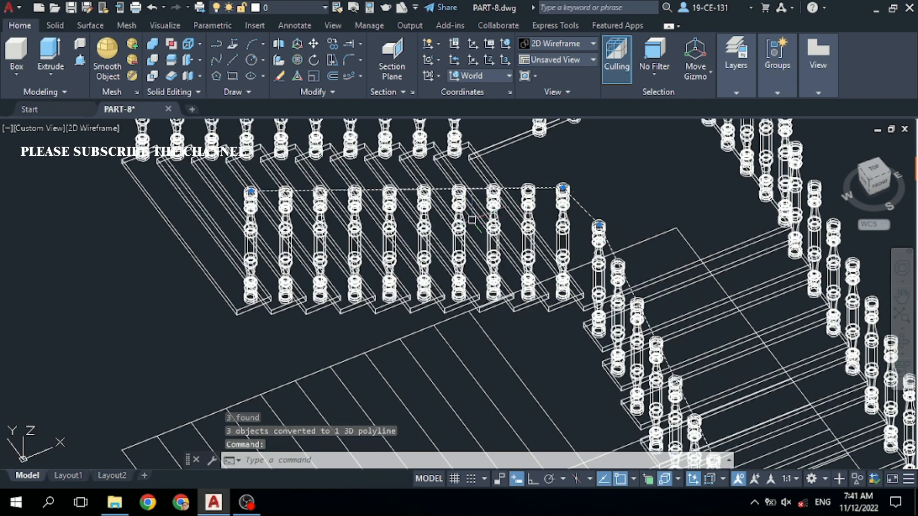
scroll(526, 220, "down", 4)
left_click(538, 228)
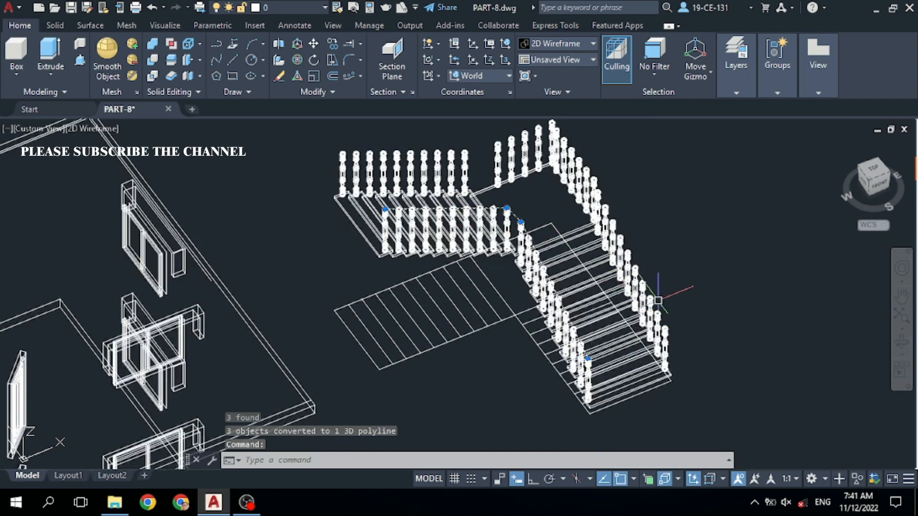
right_click(707, 158)
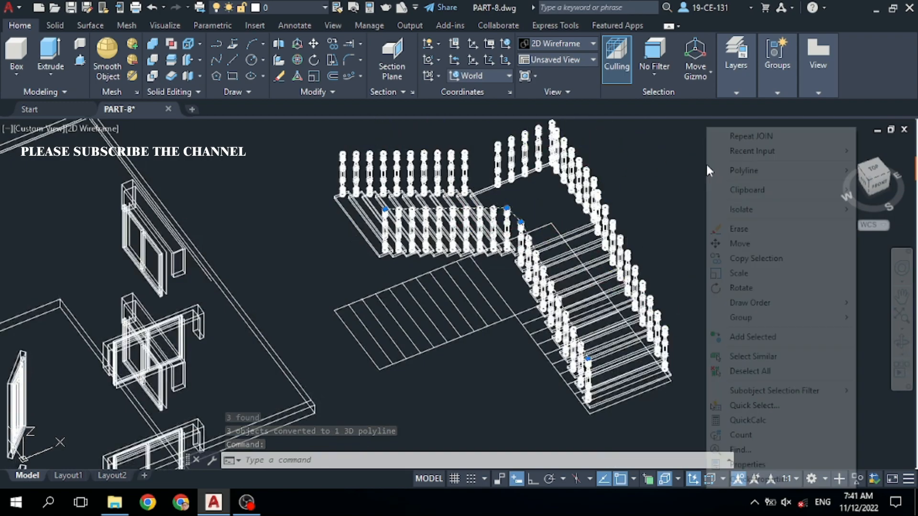
left_click(750, 371)
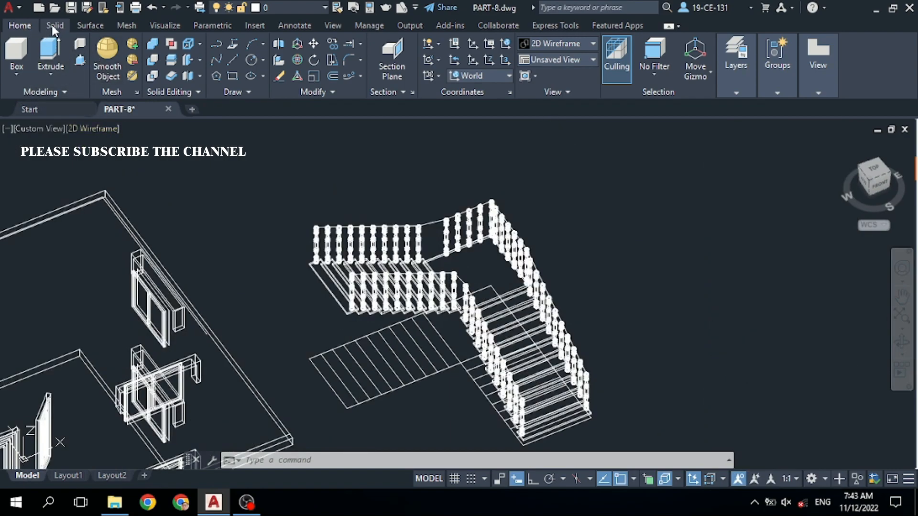
Draw a circle with a diameter of 3 in the empty space beside the staircase as the handrail profile
left_click(252, 61)
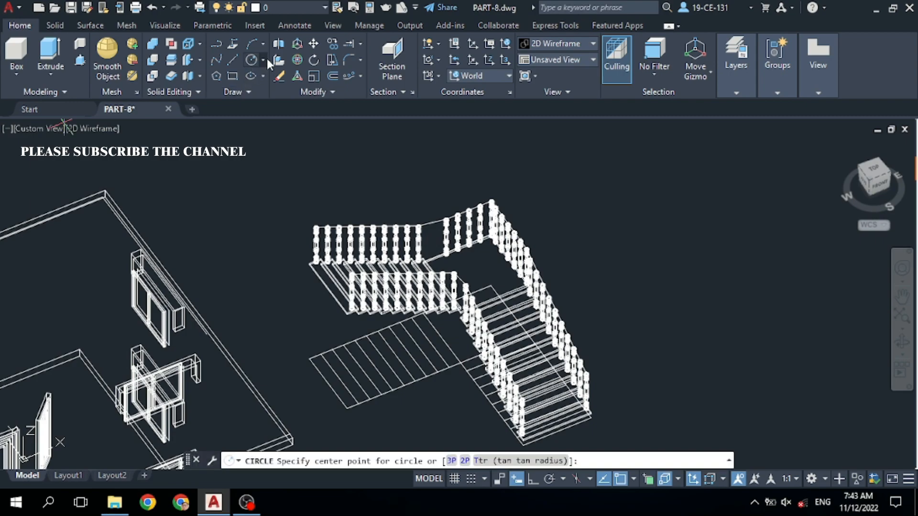
left_click(263, 60)
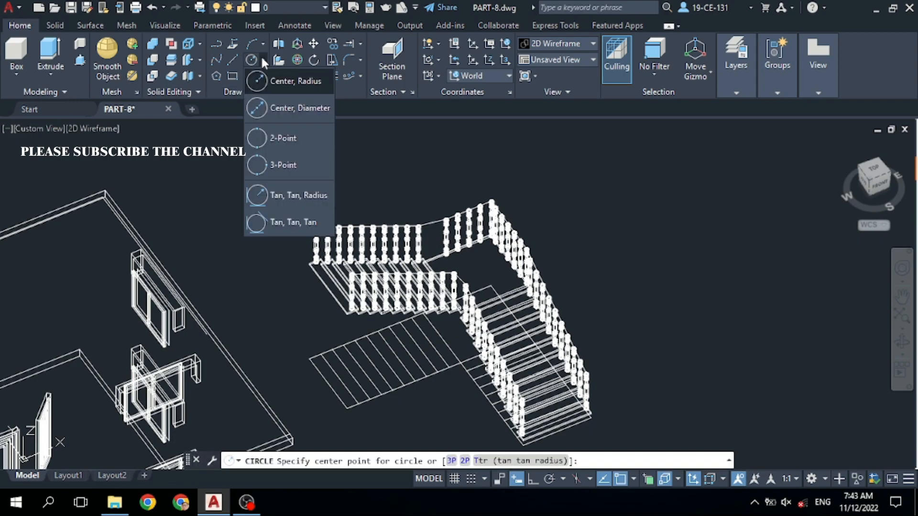
left_click(283, 110)
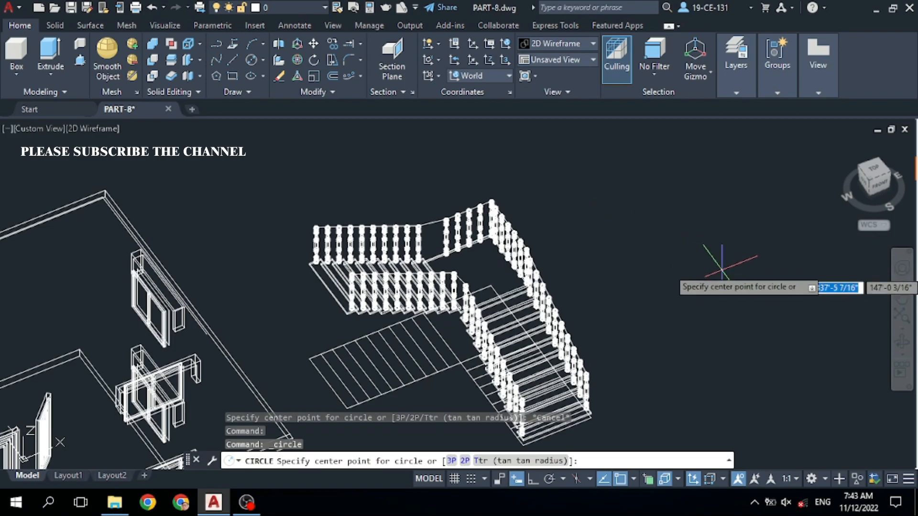
left_click(748, 252)
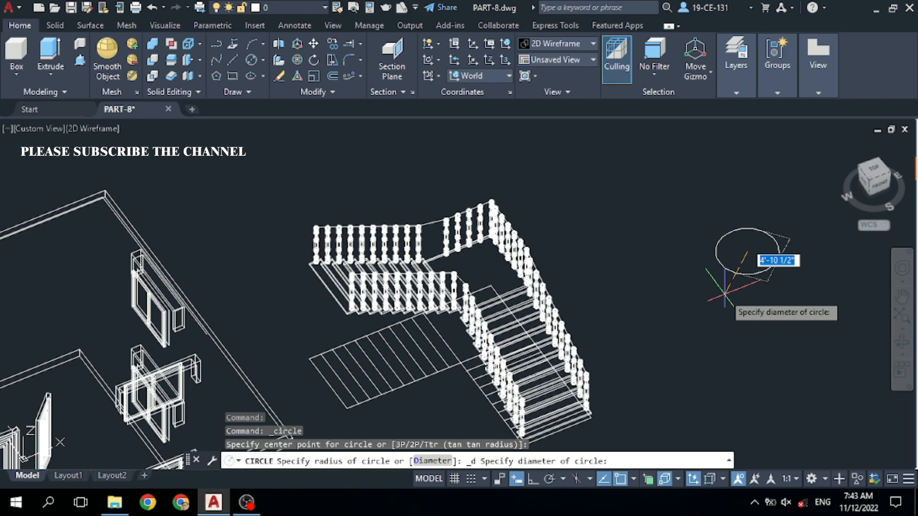
key("Return")
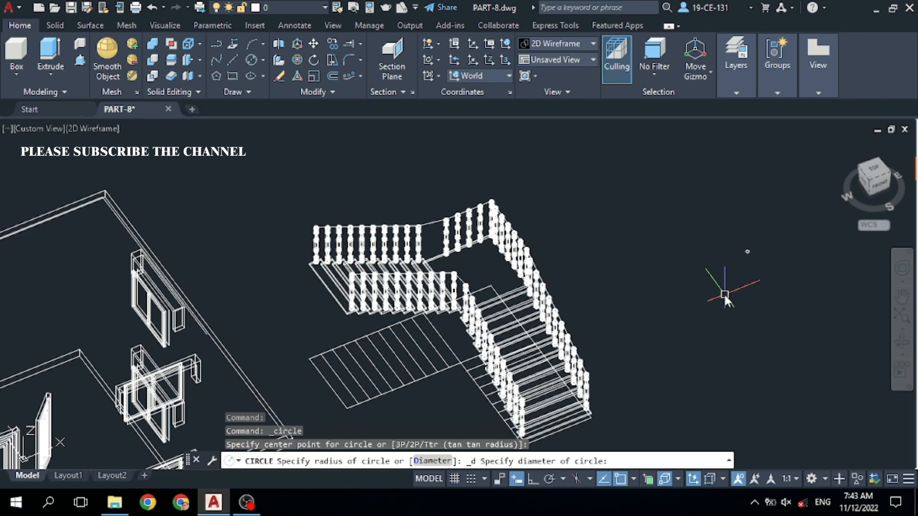
Copy the handrail profile circle from its centre to a free spot just beside the original
scroll(745, 256, "up", 6)
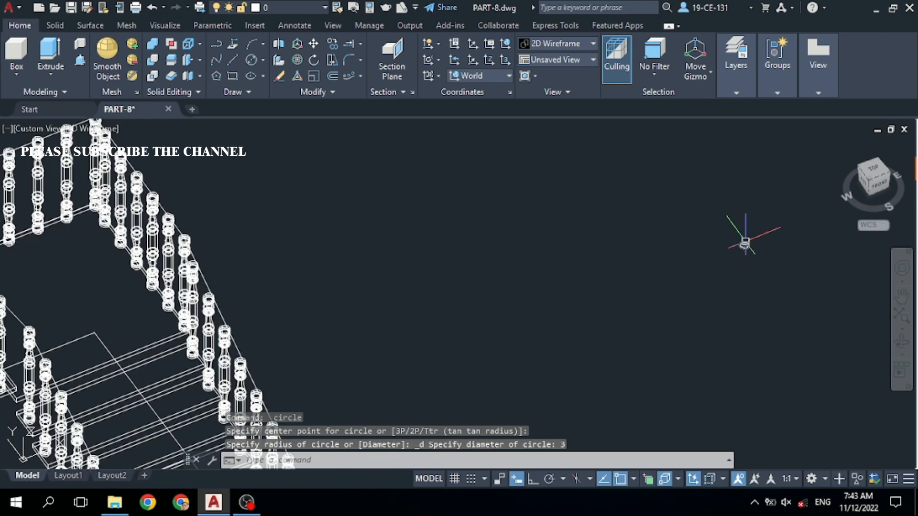
left_click(725, 289)
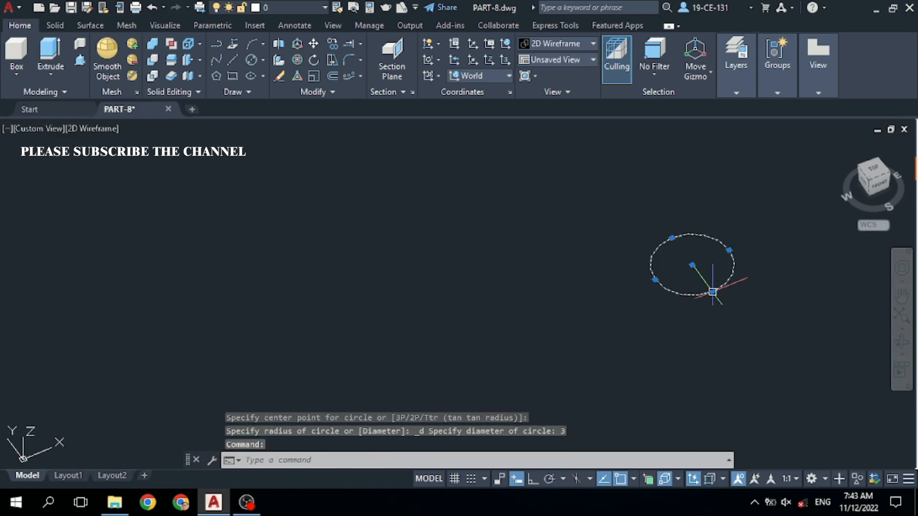
right_click(540, 251)
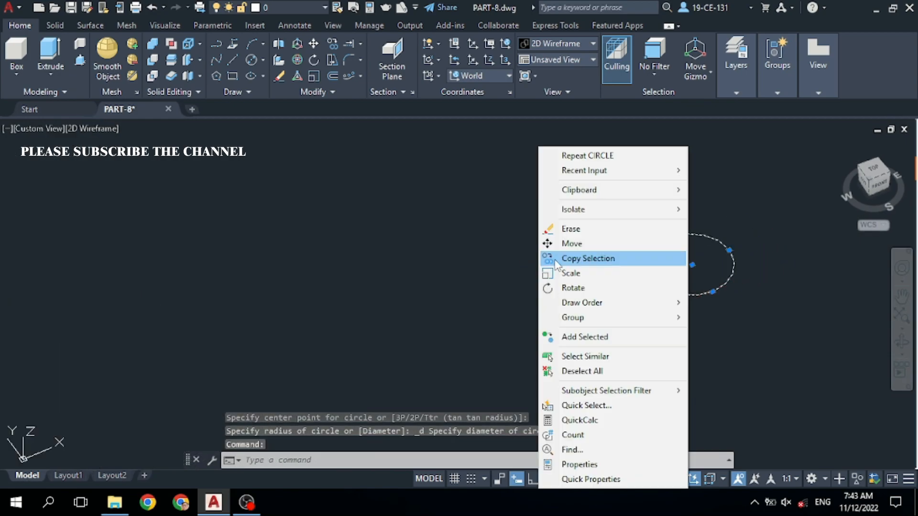
left_click(588, 259)
left_click(692, 265)
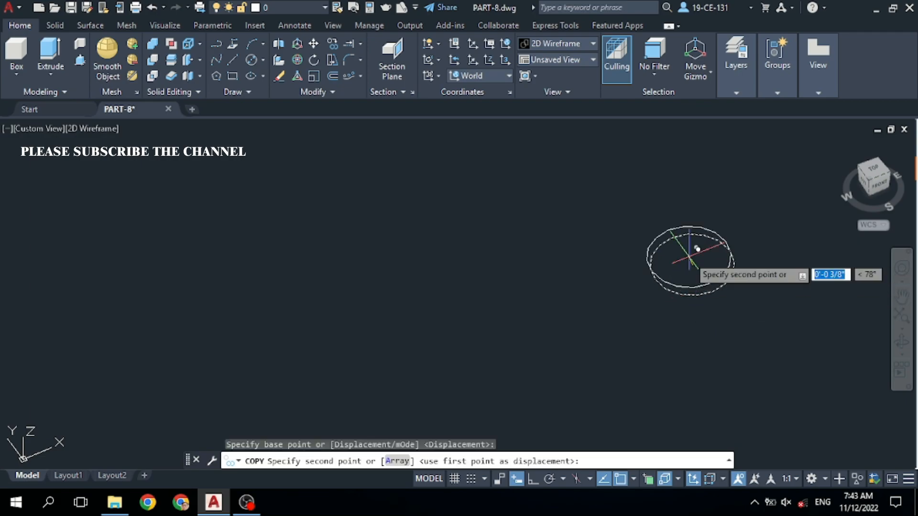
left_click(492, 273)
right_click(567, 193)
left_click(590, 195)
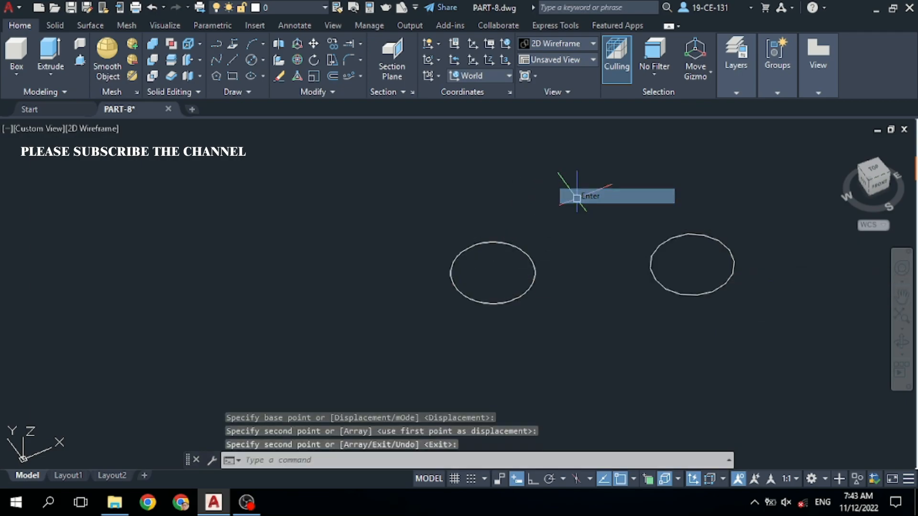
Sweep the original profile circle as a solid along the outer rail polyline over both flights and the landing
scroll(727, 275, "down", 4)
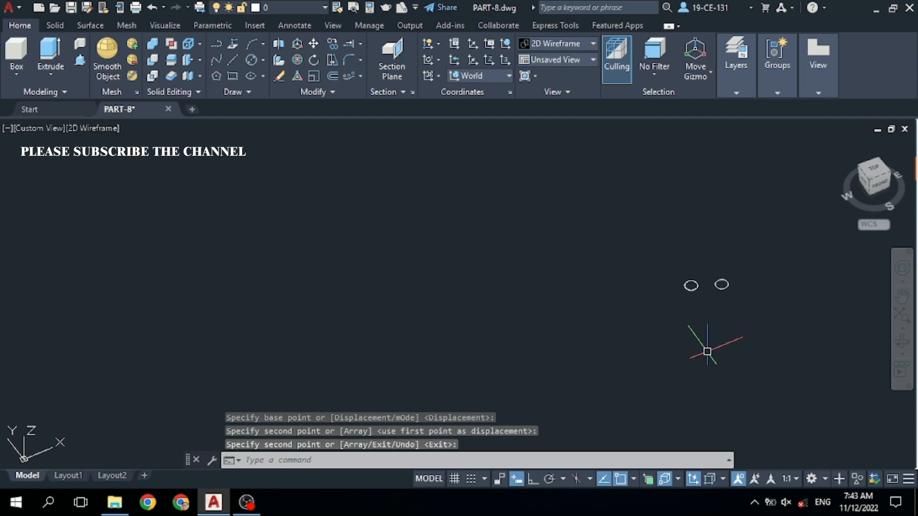
scroll(804, 337, "down", 3)
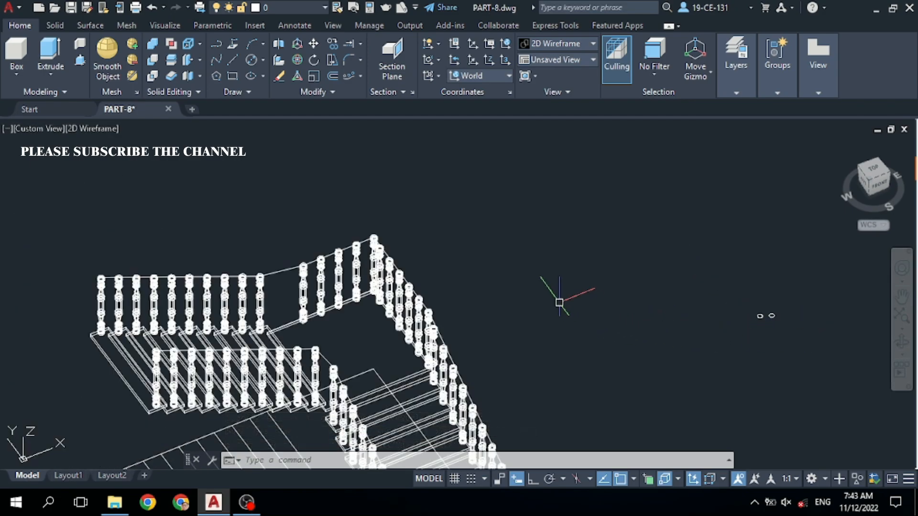
left_click(50, 75)
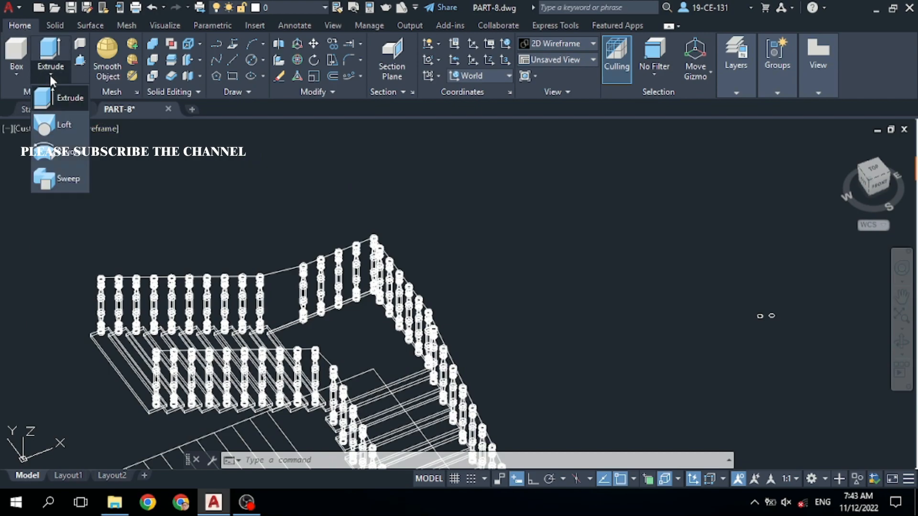
left_click(60, 181)
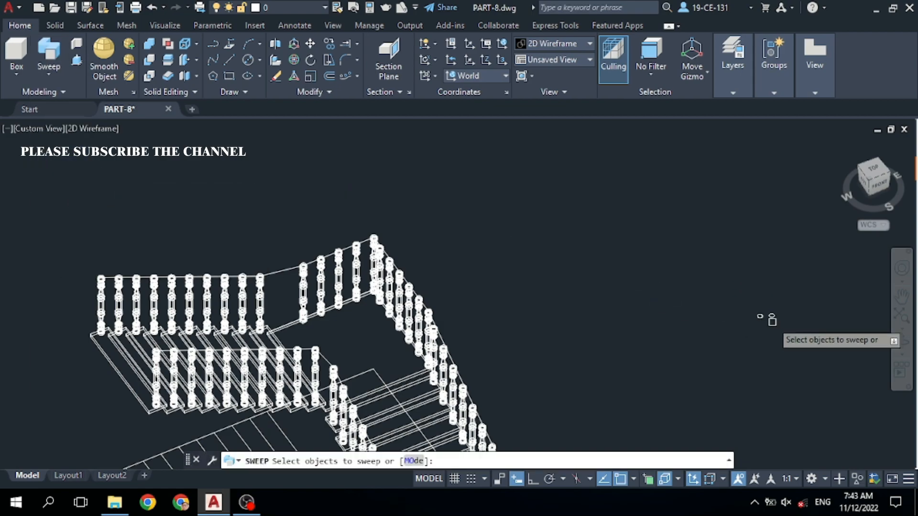
scroll(777, 320, "up", 4)
left_click(764, 308)
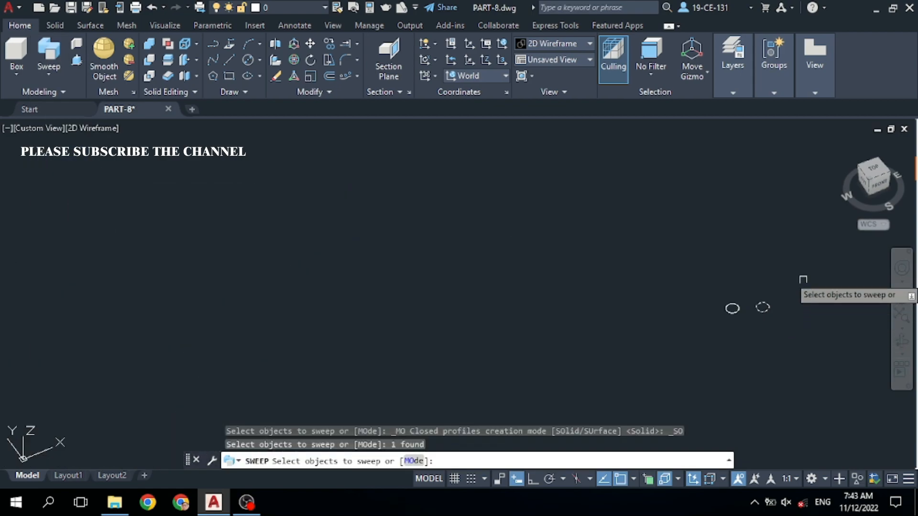
right_click(598, 215)
left_click(625, 220)
scroll(751, 267, "down", 4)
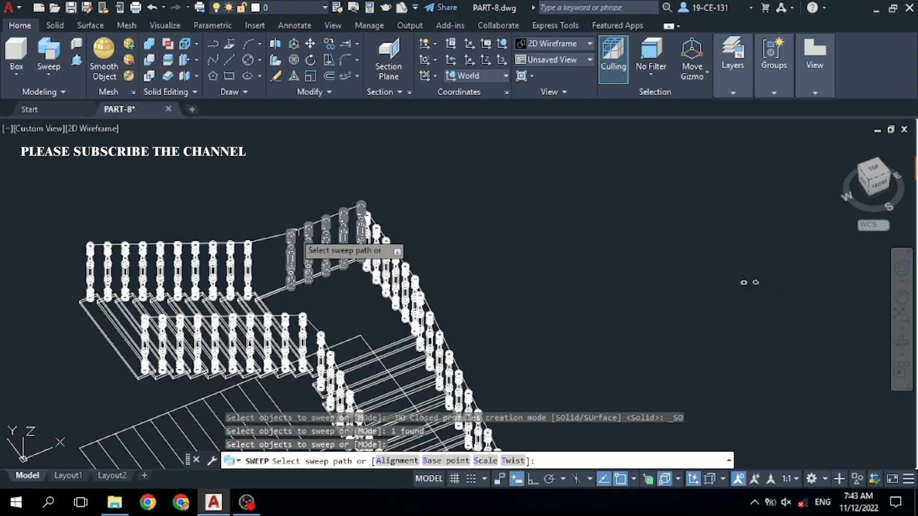
left_click(247, 236)
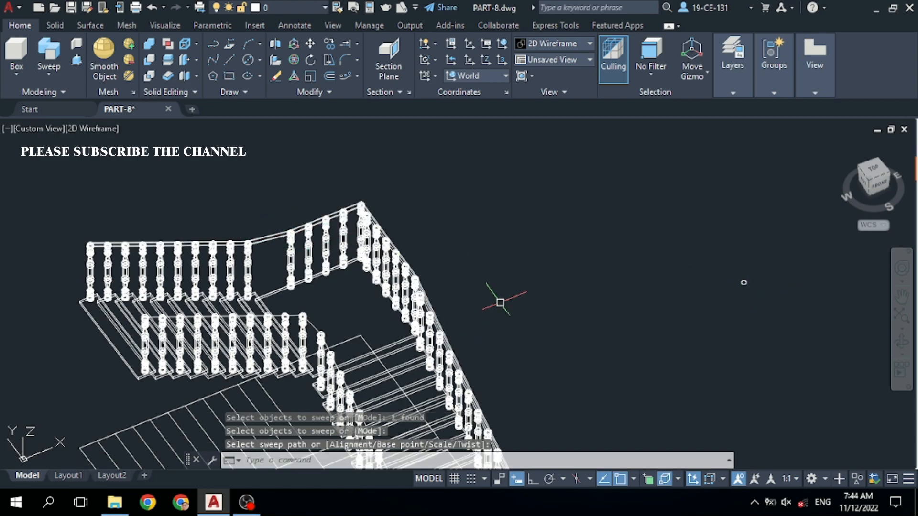
Sweep the remaining profile circle as a solid along the inner rail polyline of the staircase
left_click(49, 74)
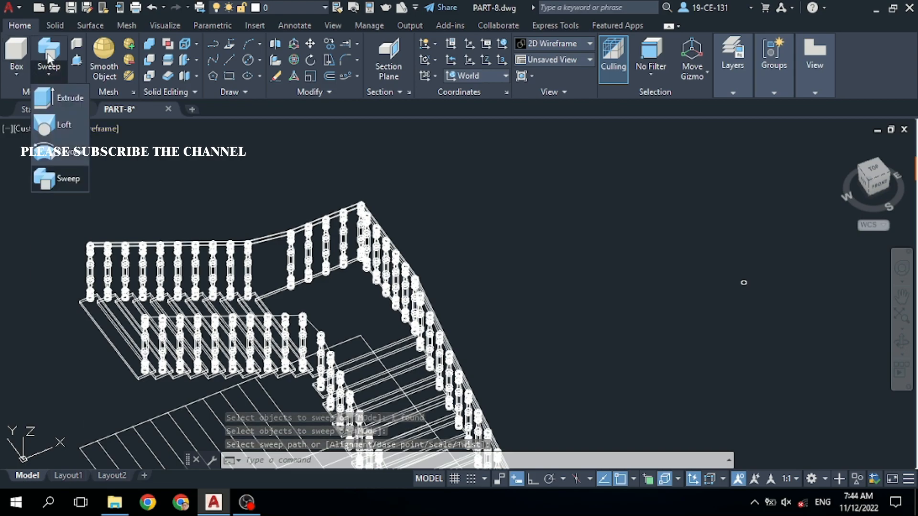
left_click(62, 173)
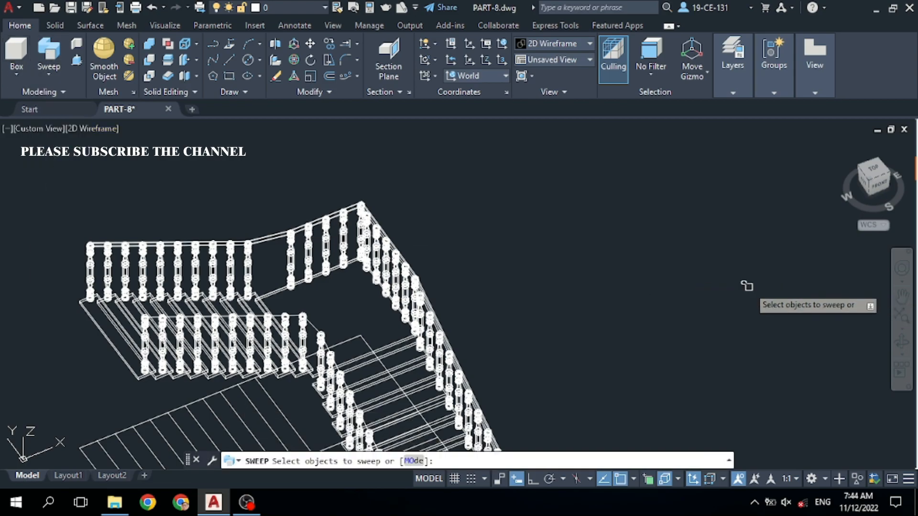
left_click(745, 285)
right_click(601, 243)
left_click(622, 250)
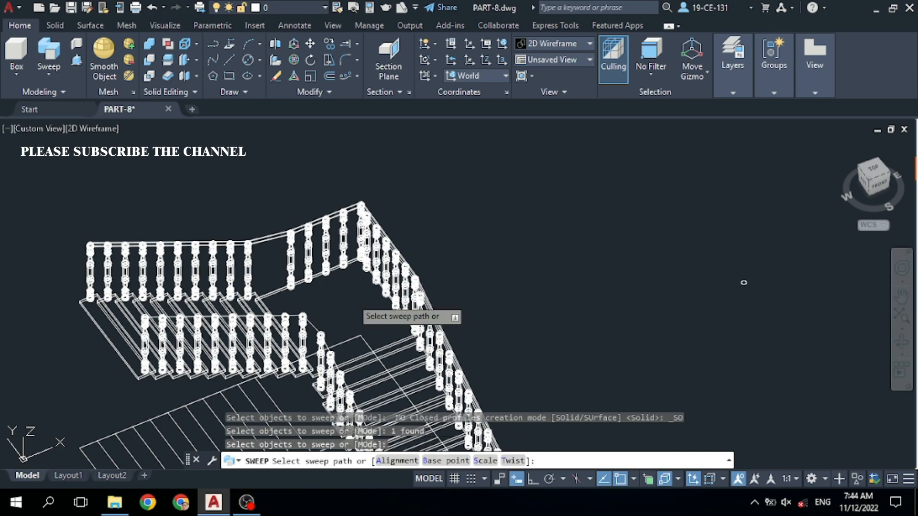
scroll(192, 316, "up", 4)
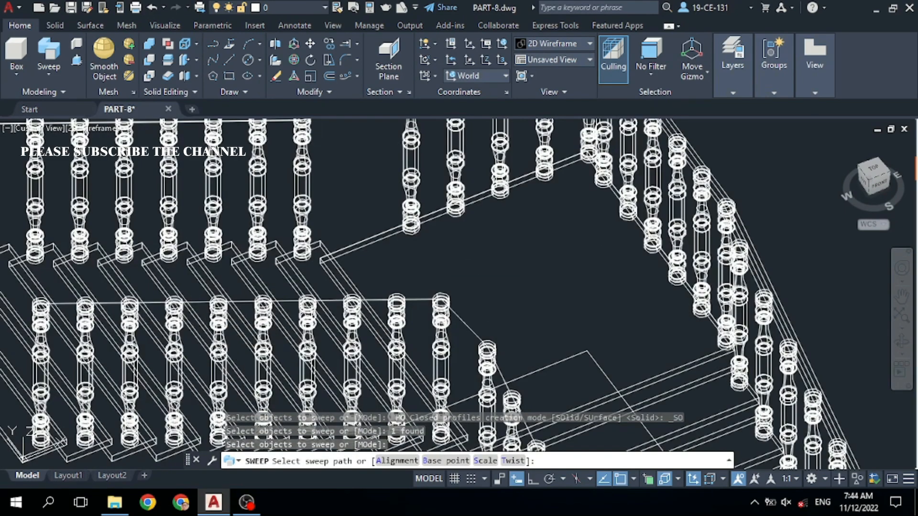
scroll(290, 225, "down", 5)
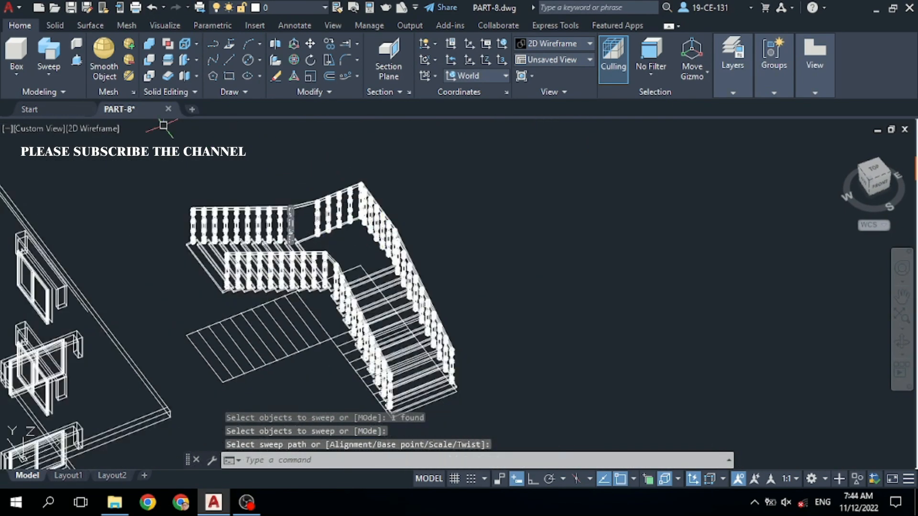
Display the model in the Realistic visual style and inspect the swept handrails from the side of the staircase
left_click(173, 26)
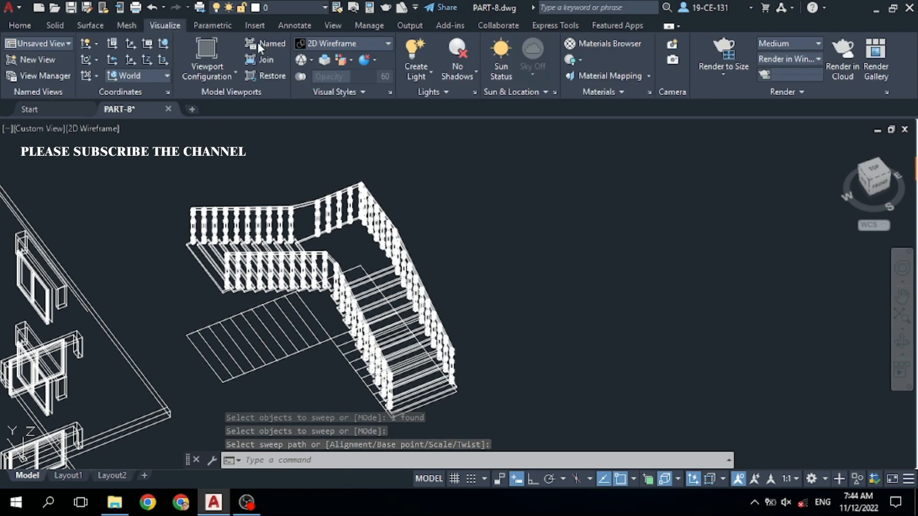
left_click(375, 43)
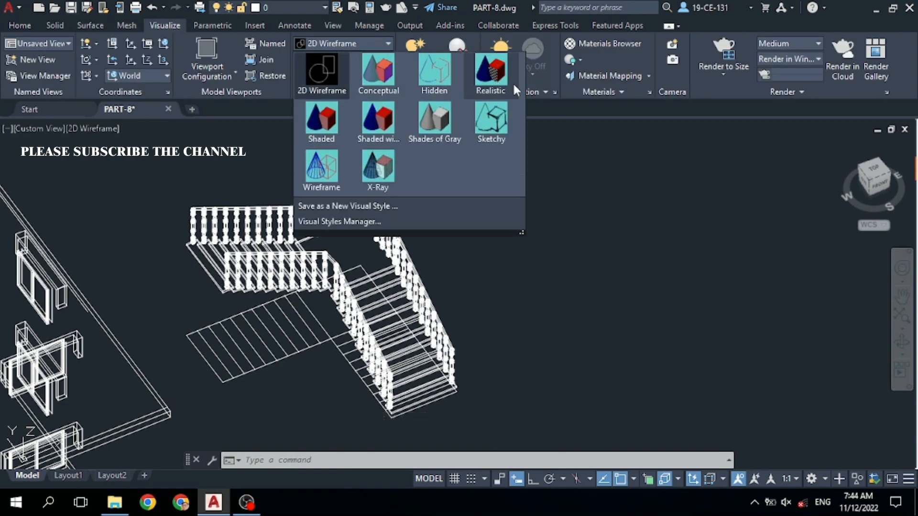
left_click(488, 81)
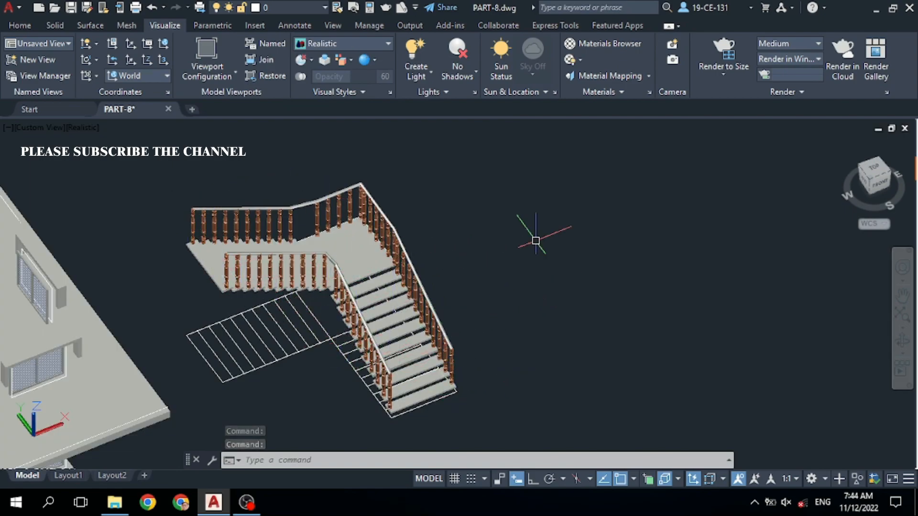
left_click(902, 340)
left_click_drag(509, 334, 379, 291)
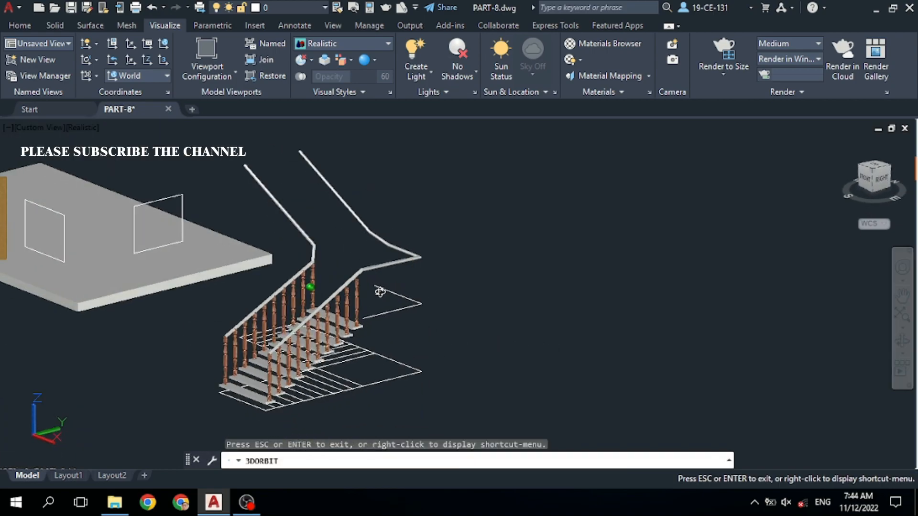
right_click(522, 205)
left_click(532, 211)
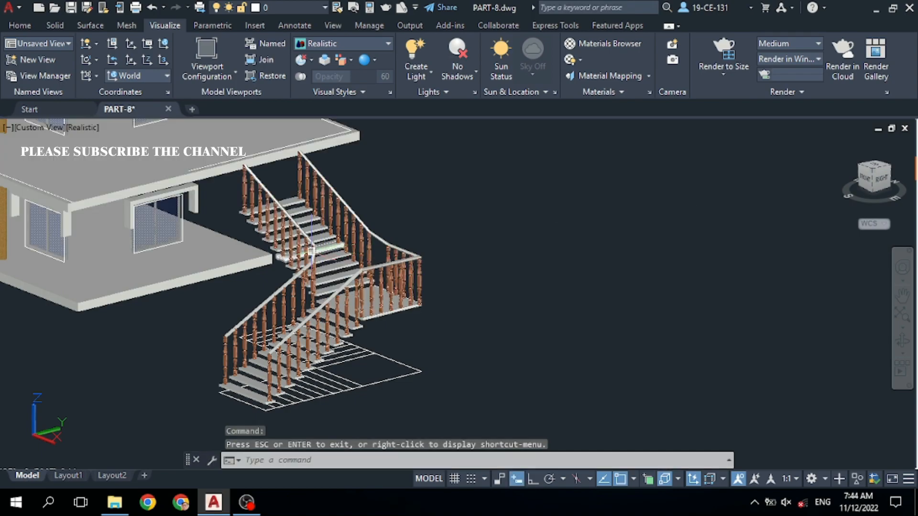
Group the upper flight's steps and balusters together with both handrails
scroll(255, 241, "up", 3)
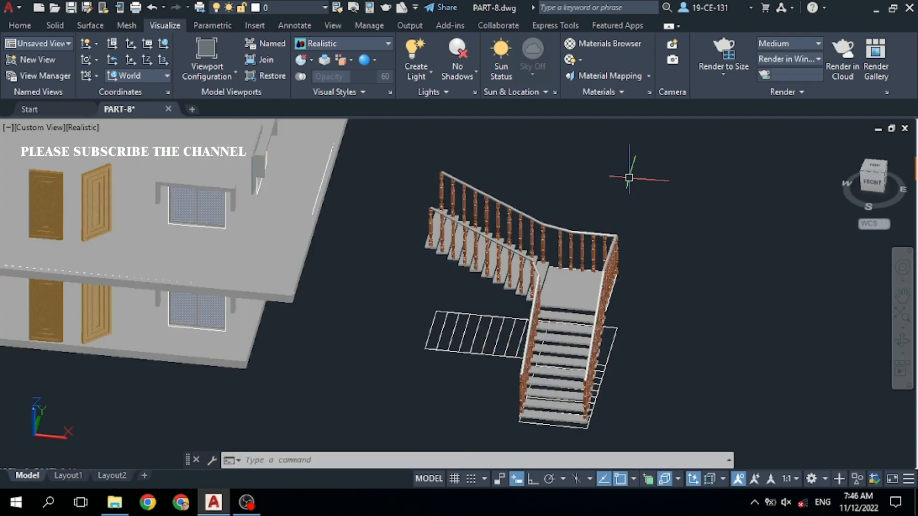
left_click(554, 180)
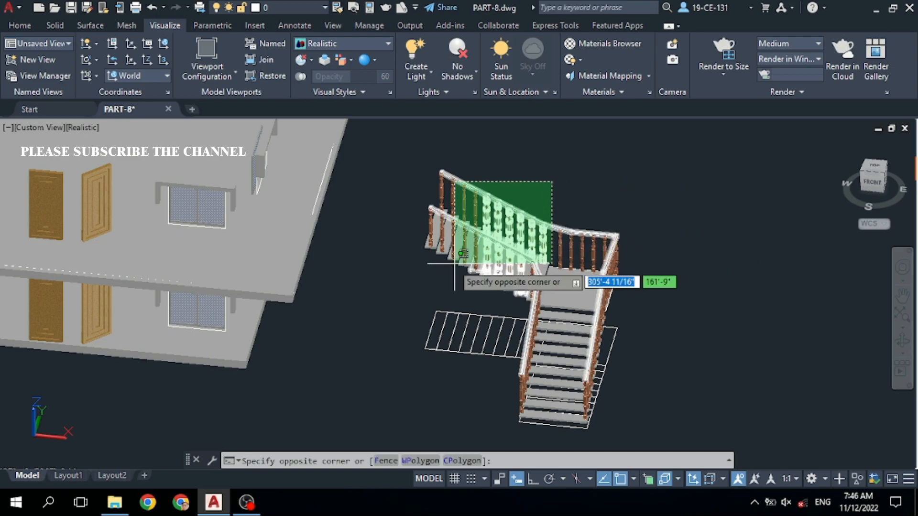
left_click(424, 263)
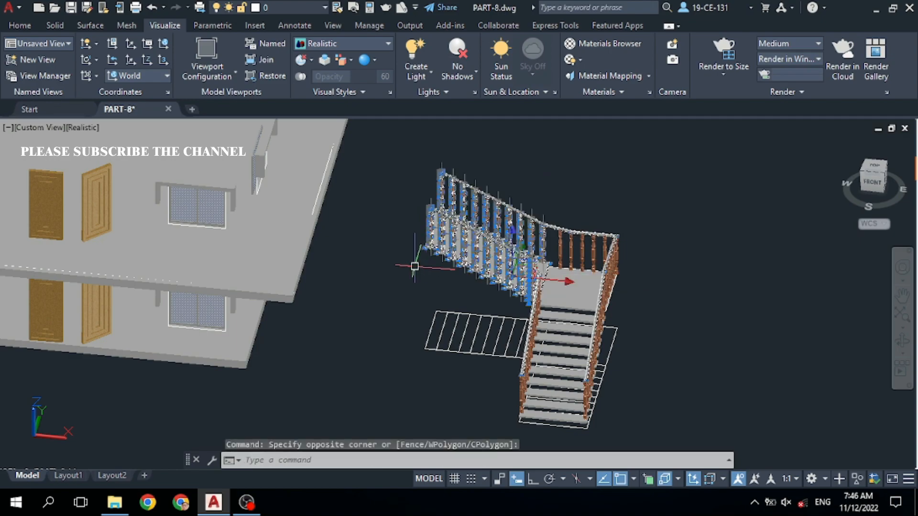
right_click(393, 269)
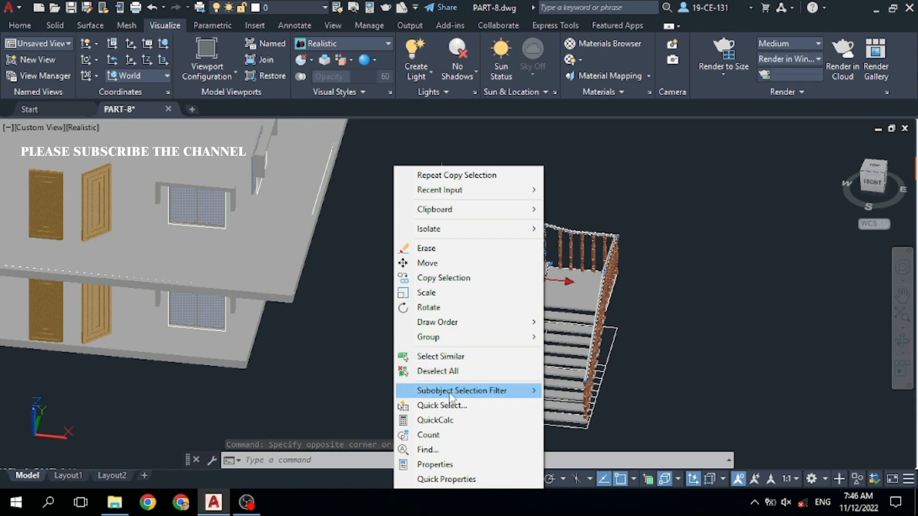
mouse_move(472, 341)
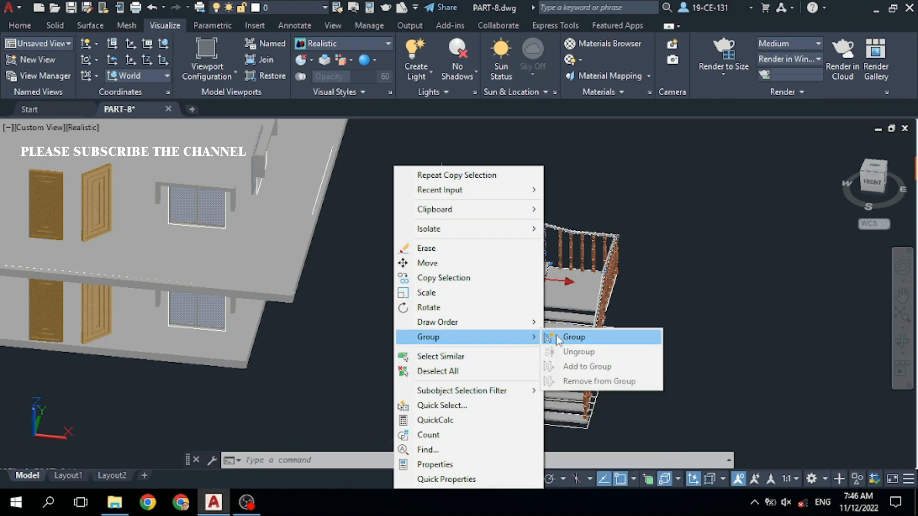
left_click(574, 337)
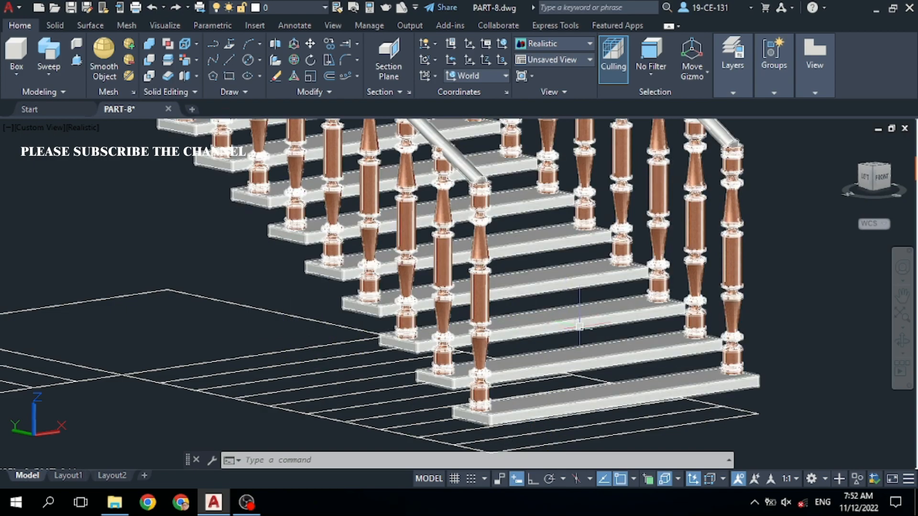
Colour the long front face of one lower-flight step with index color 34 and exit solid editing
left_click(195, 60)
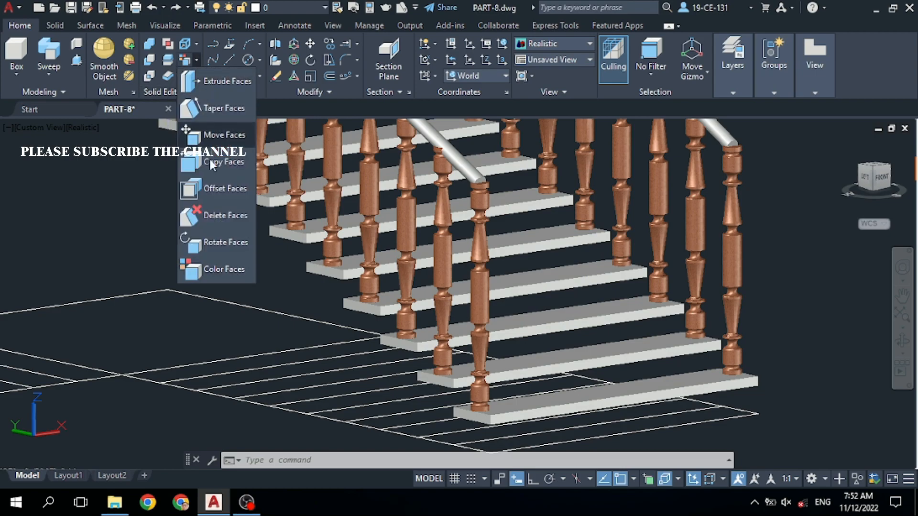
left_click(207, 263)
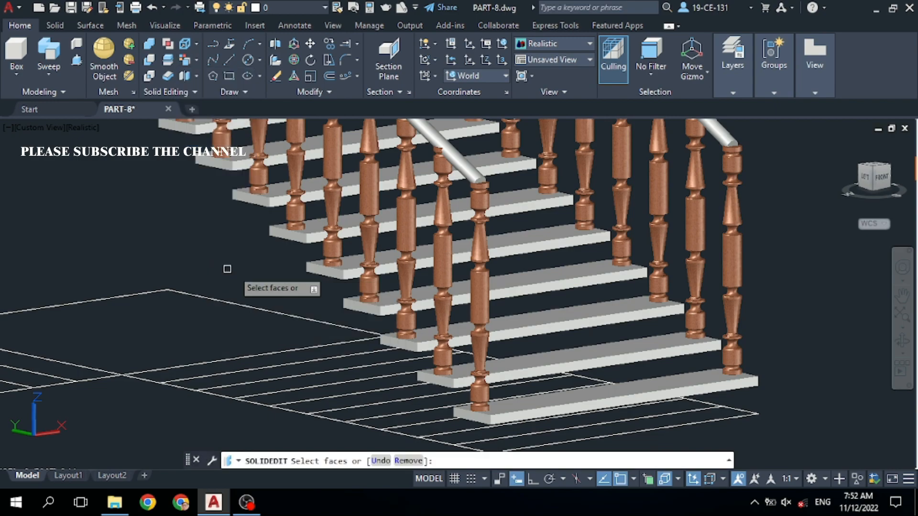
scroll(553, 333, "up", 2)
left_click(553, 323)
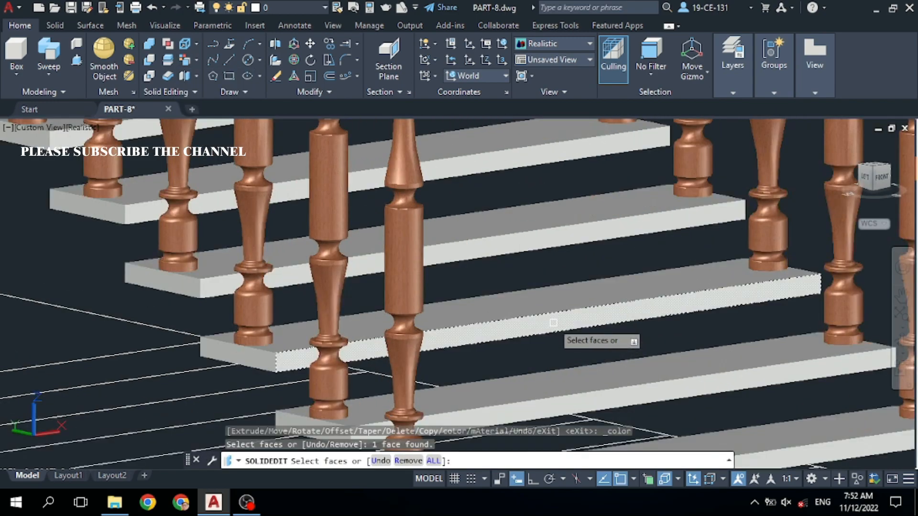
right_click(553, 323)
left_click(581, 330)
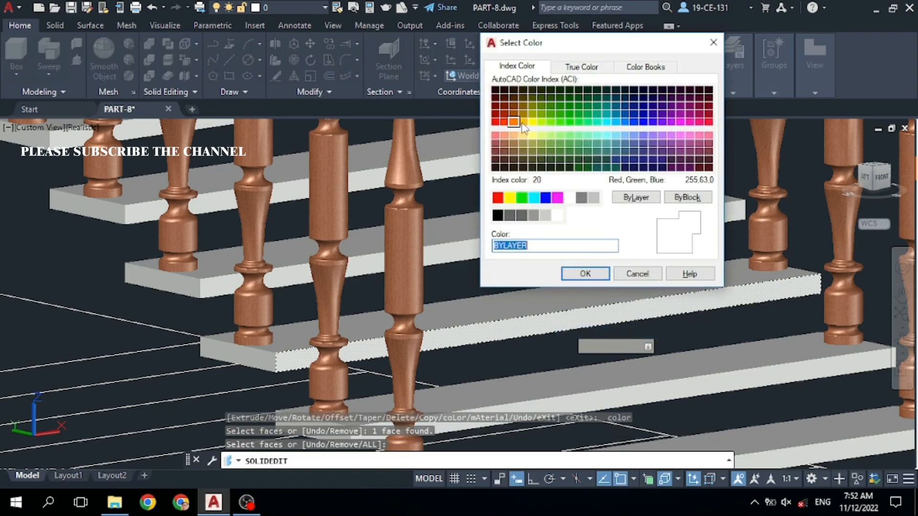
left_click(517, 105)
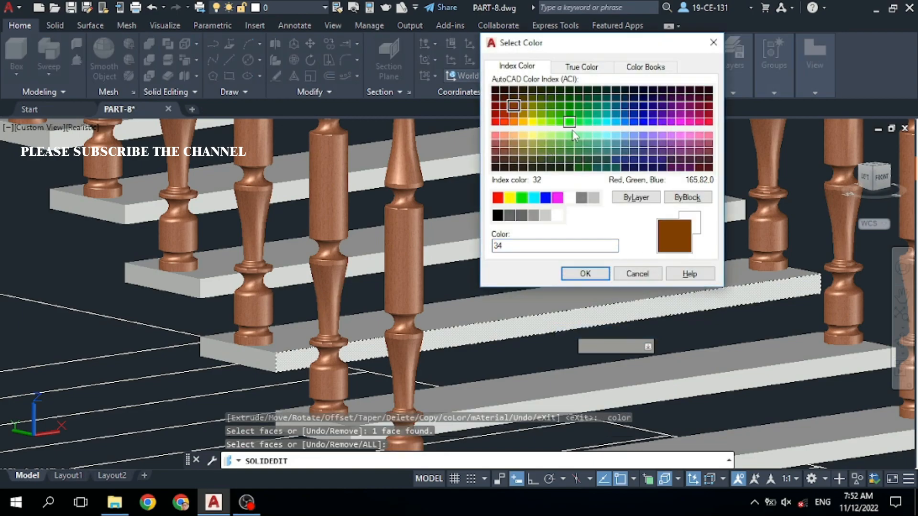
left_click(583, 274)
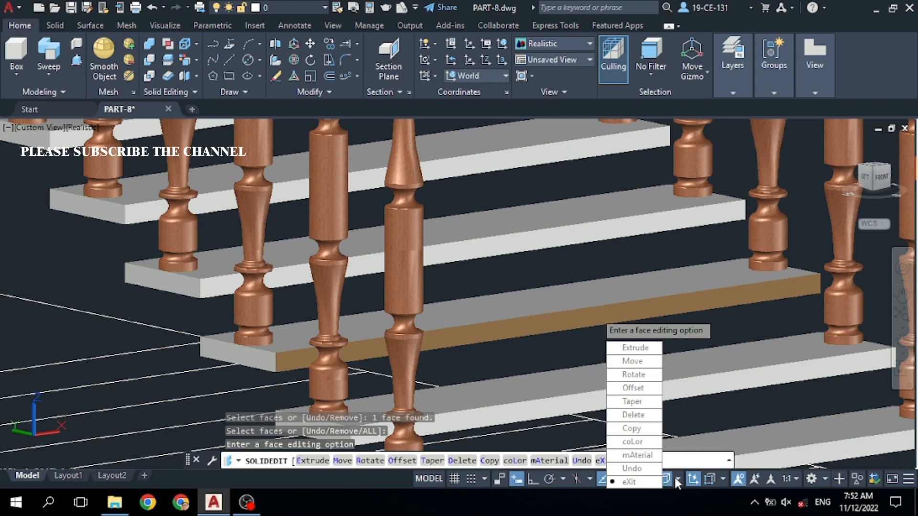
left_click(636, 482)
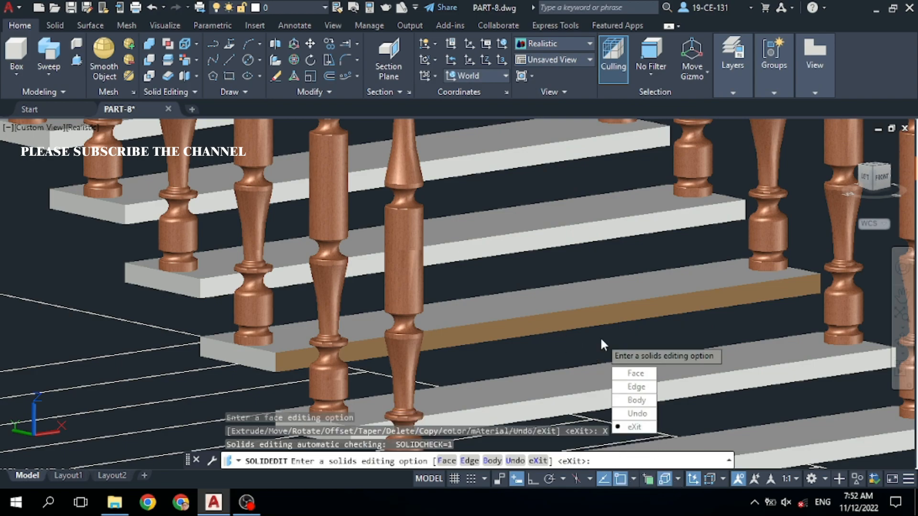
left_click(634, 425)
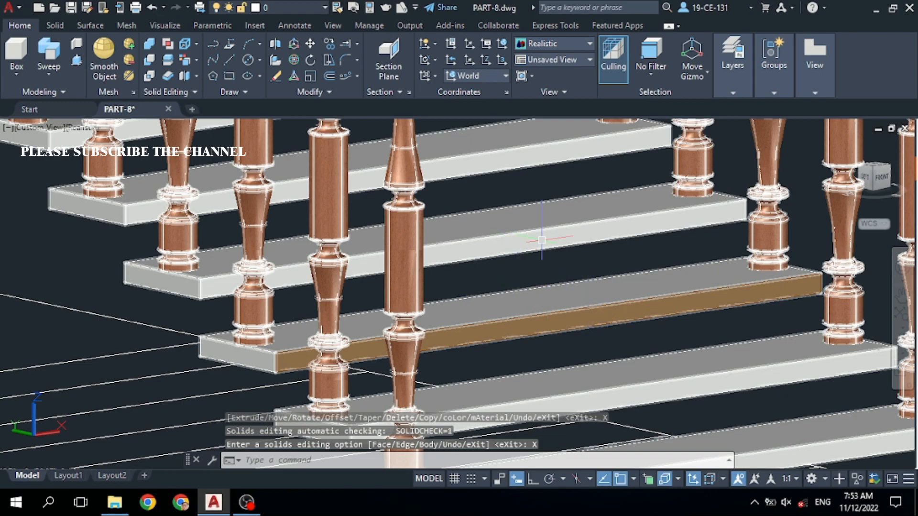
Move the complete staircase by its top step's front corner to the front corner of the upper floor slab beside the stairs
scroll(541, 240, "down", 3)
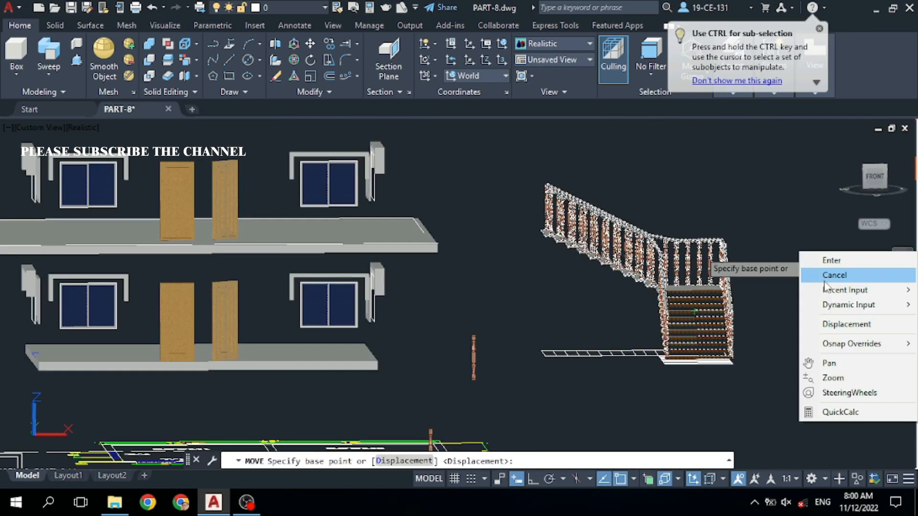
left_click(834, 276)
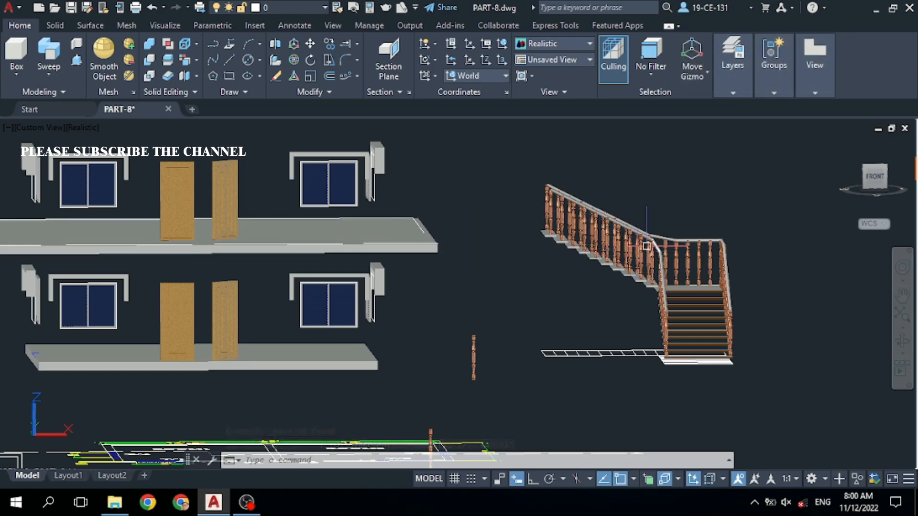
left_click(621, 254)
right_click(731, 150)
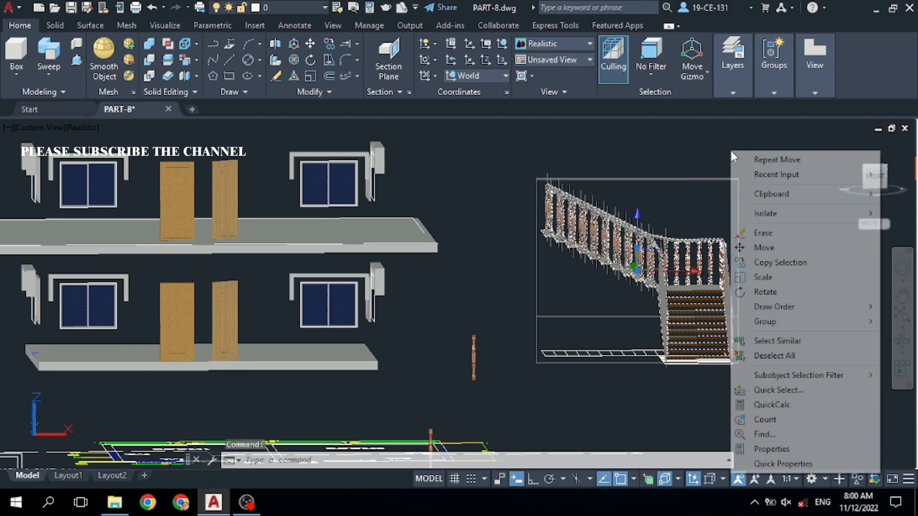
left_click(753, 247)
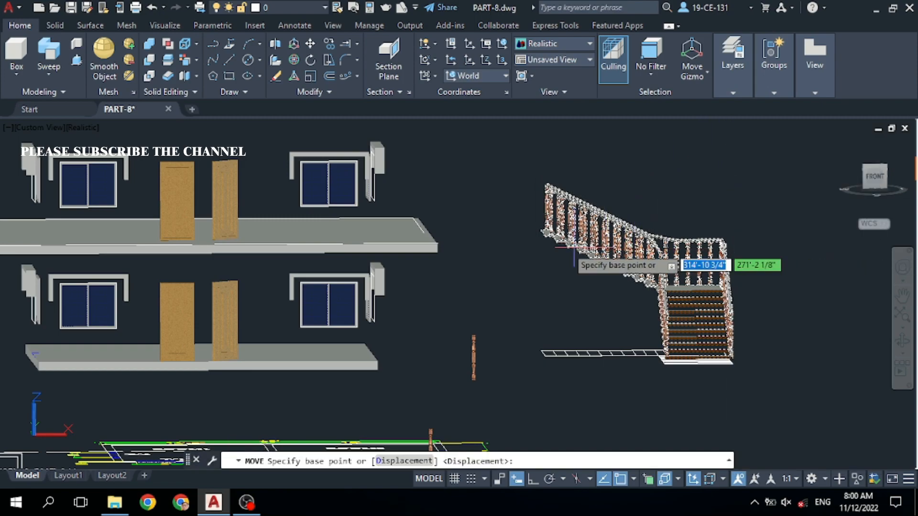
scroll(560, 249, "up", 5)
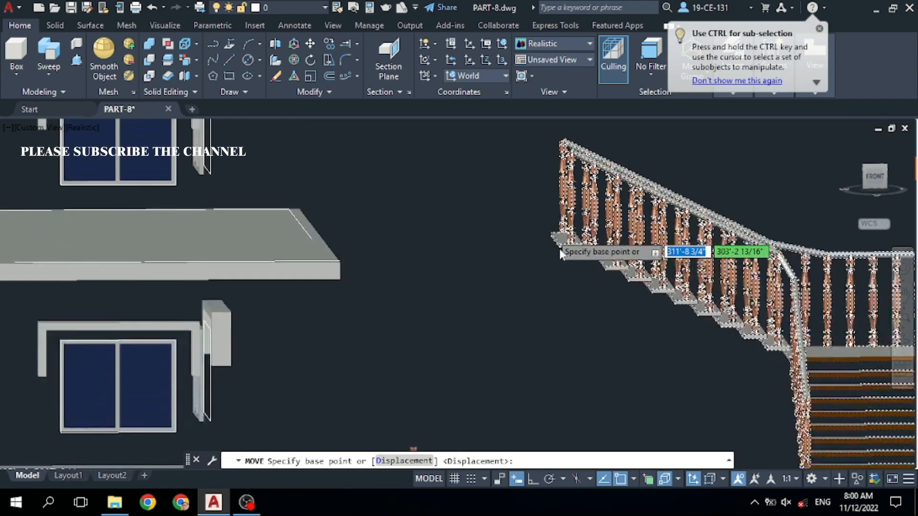
scroll(563, 253, "up", 6)
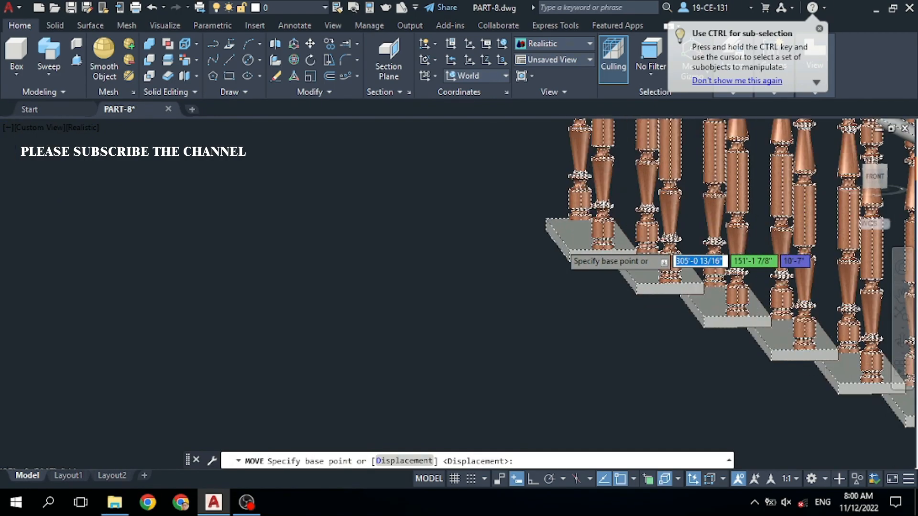
left_click(589, 244)
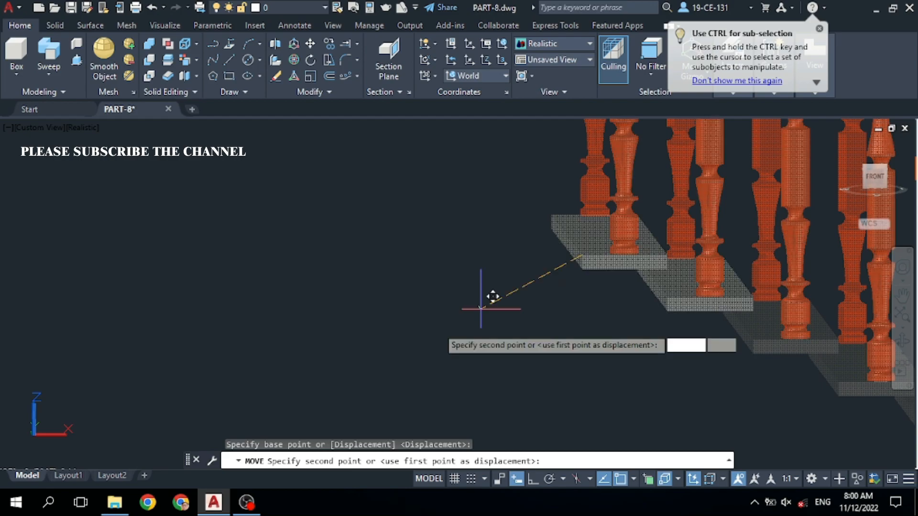
scroll(486, 301, "down", 2)
scroll(443, 314, "down", 2)
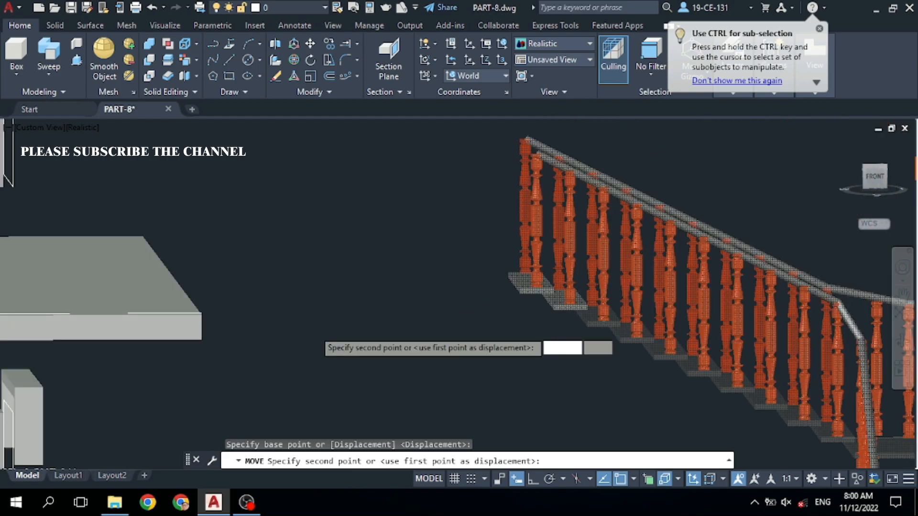
scroll(481, 308, "down", 2)
scroll(418, 327, "down", 2)
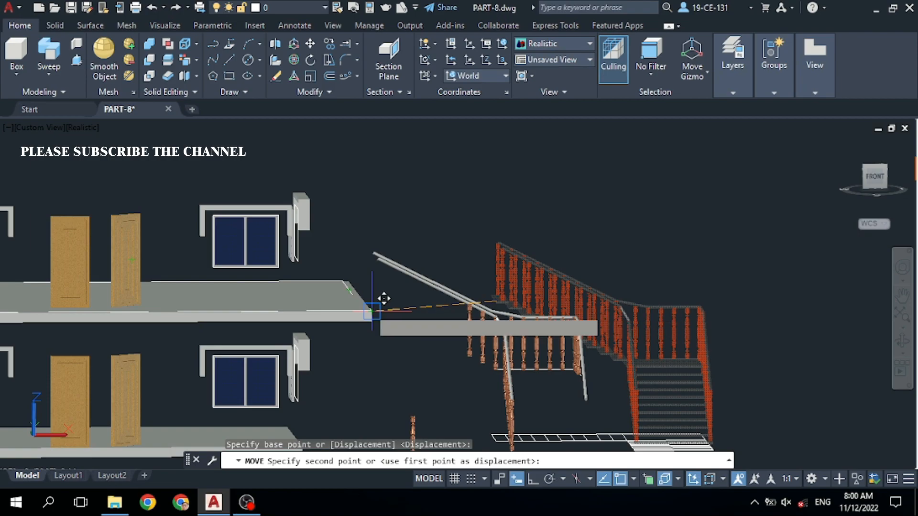
left_click(384, 299)
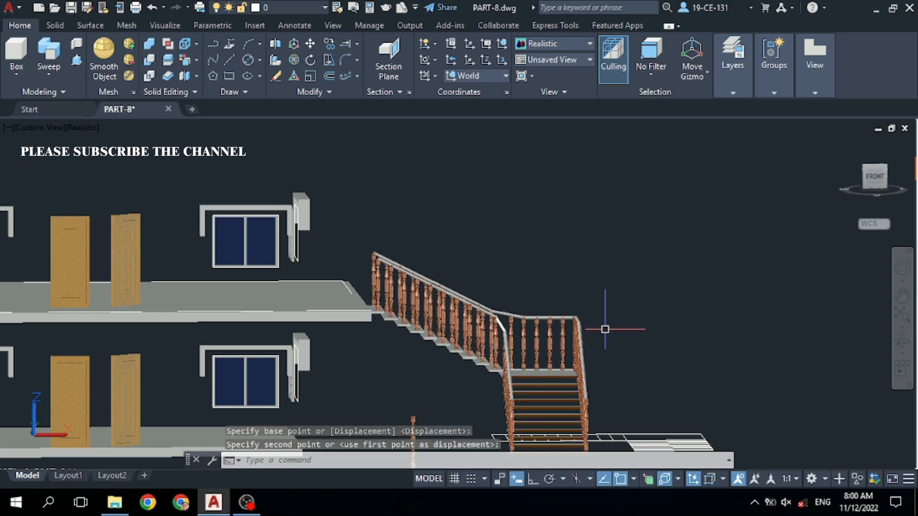
Orbit around the house and inspect closely how the top step meets the upper floor slab
left_click(902, 341)
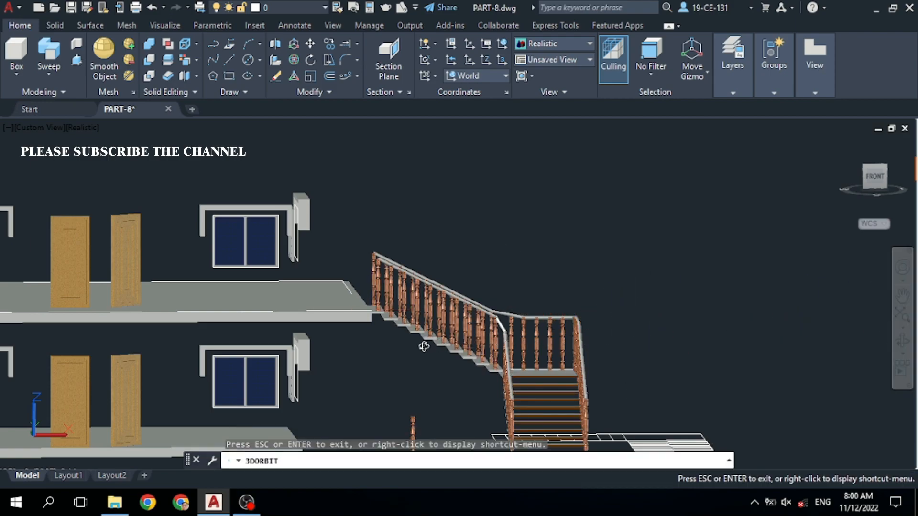
left_click_drag(424, 346, 507, 236)
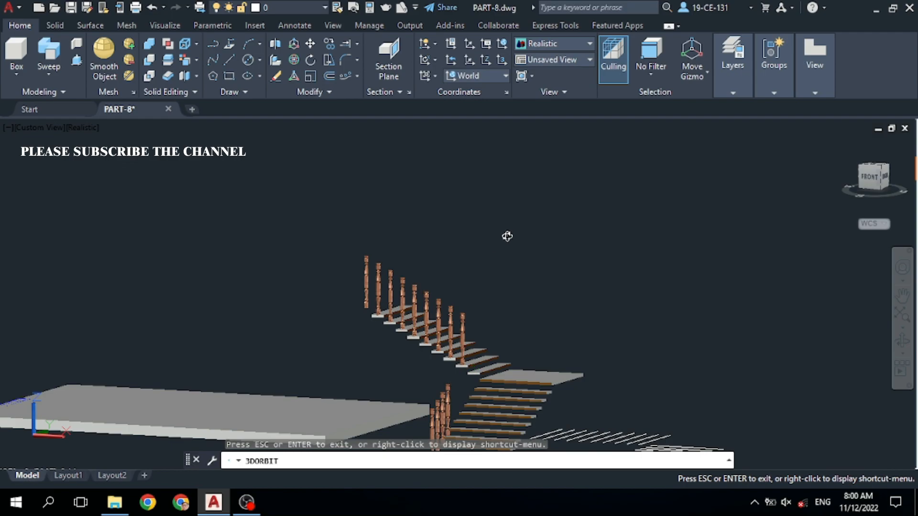
right_click(507, 237)
left_click(525, 240)
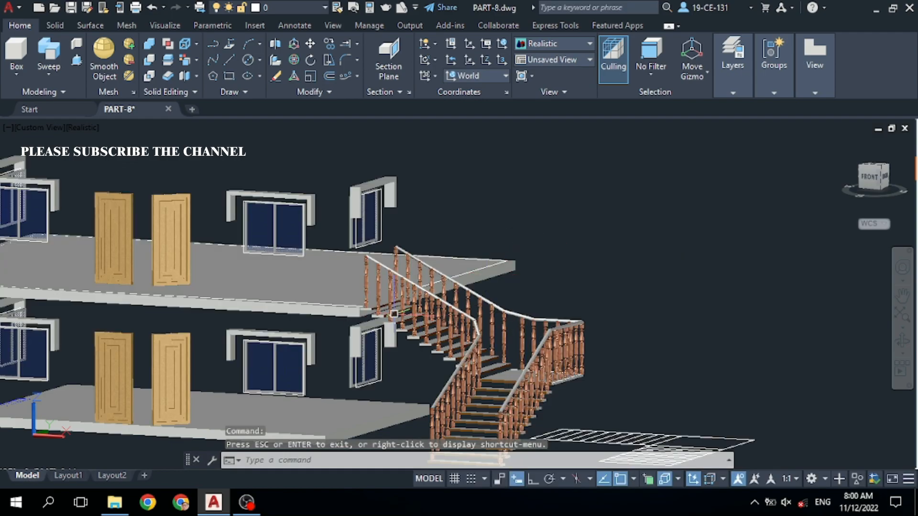
scroll(348, 295, "up", 2)
scroll(368, 311, "up", 3)
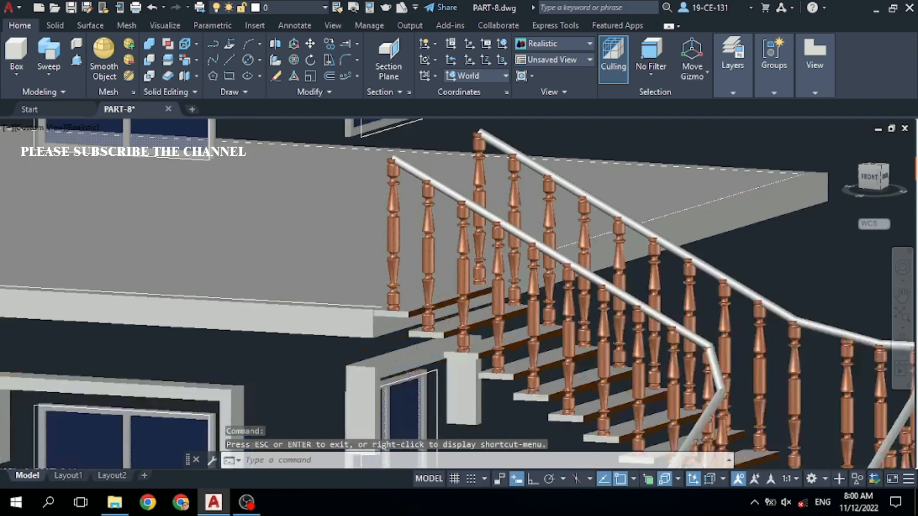
scroll(368, 310, "up", 1)
scroll(413, 286, "up", 3)
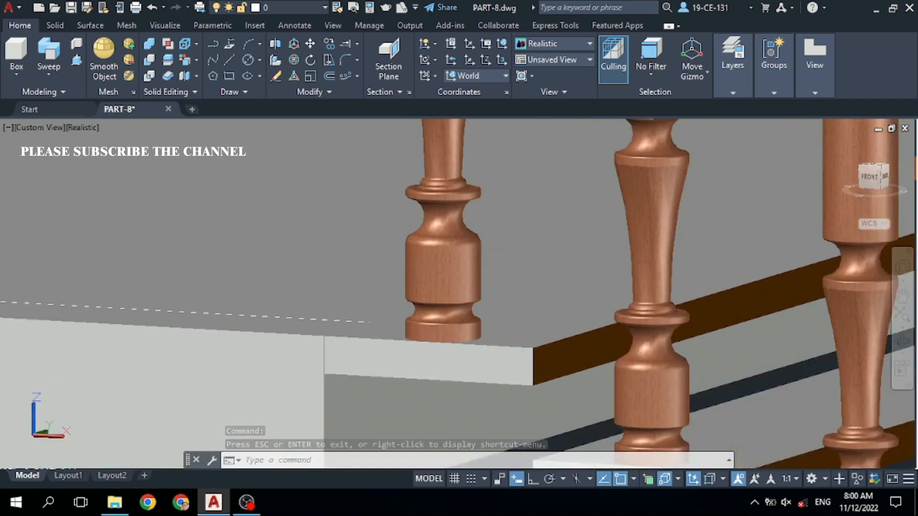
scroll(353, 321, "down", 6)
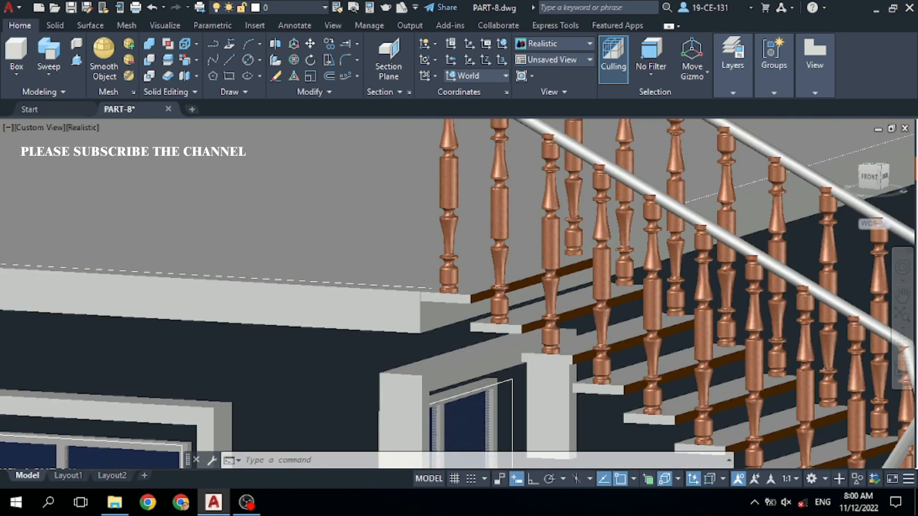
scroll(709, 297, "down", 4)
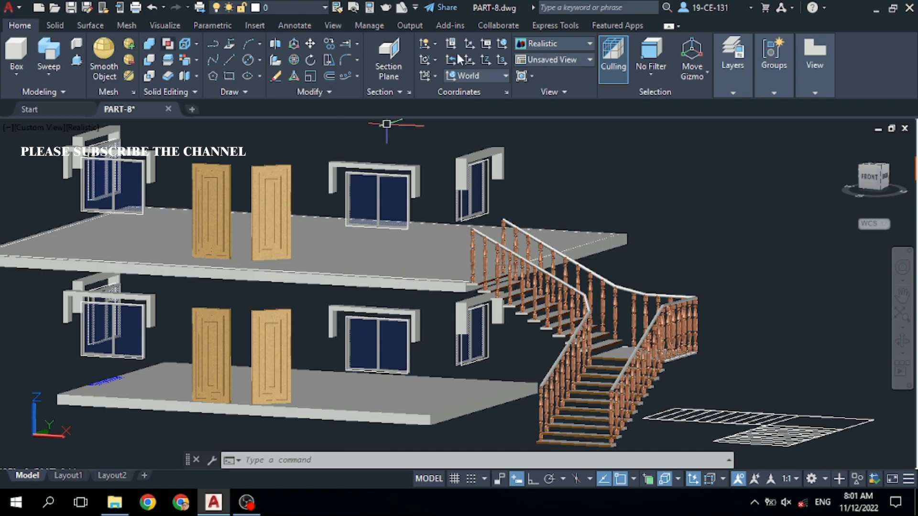
Thaw the 3D Walls and 3D Balusters layers, keeping layer 0 current
left_click(739, 89)
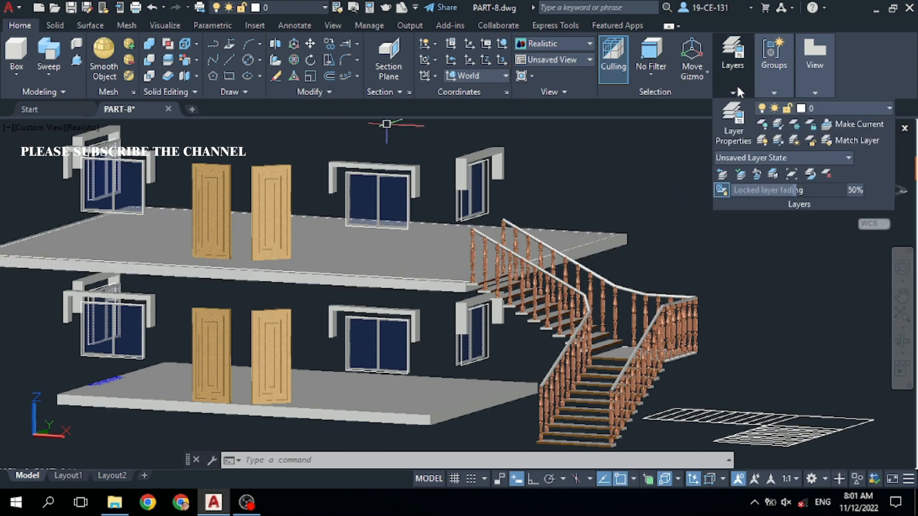
left_click(872, 108)
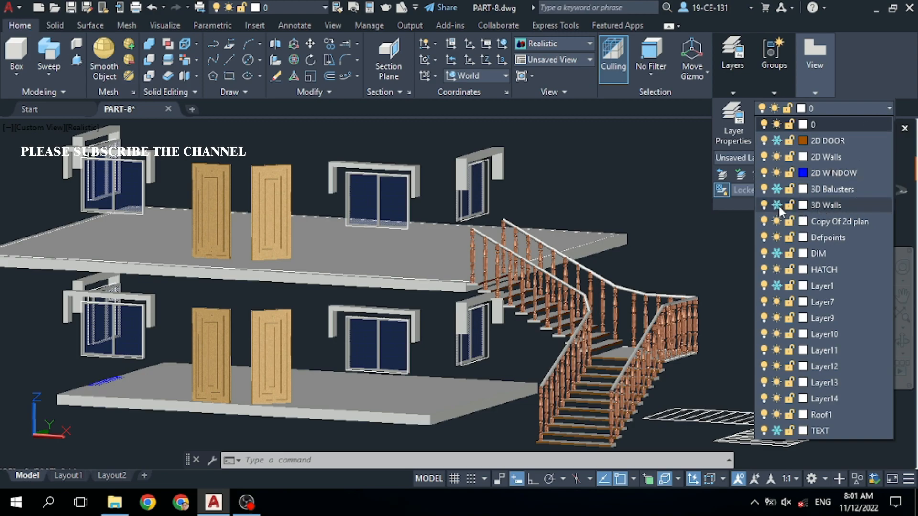
left_click(778, 206)
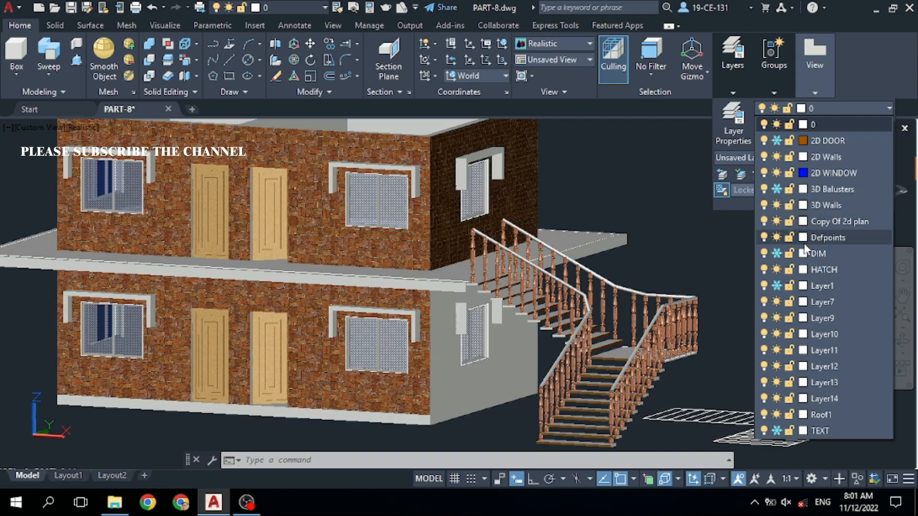
left_click(780, 190)
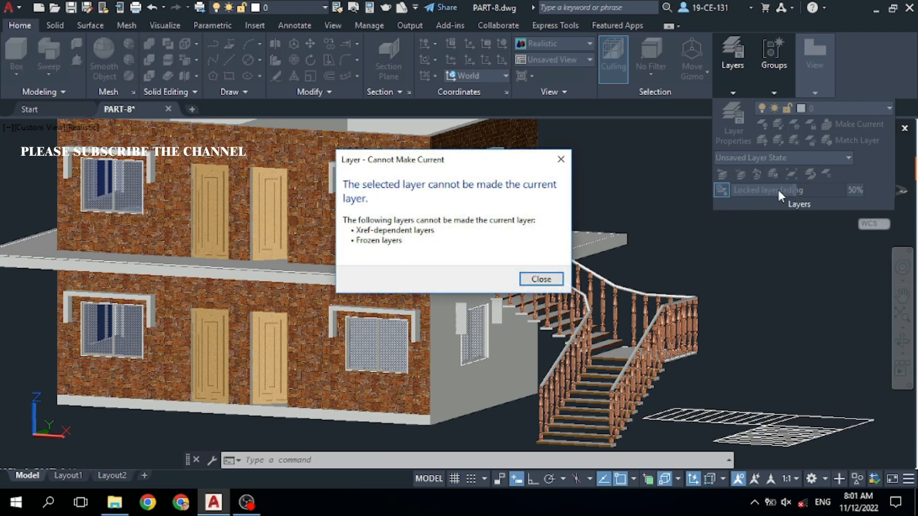
left_click(556, 275)
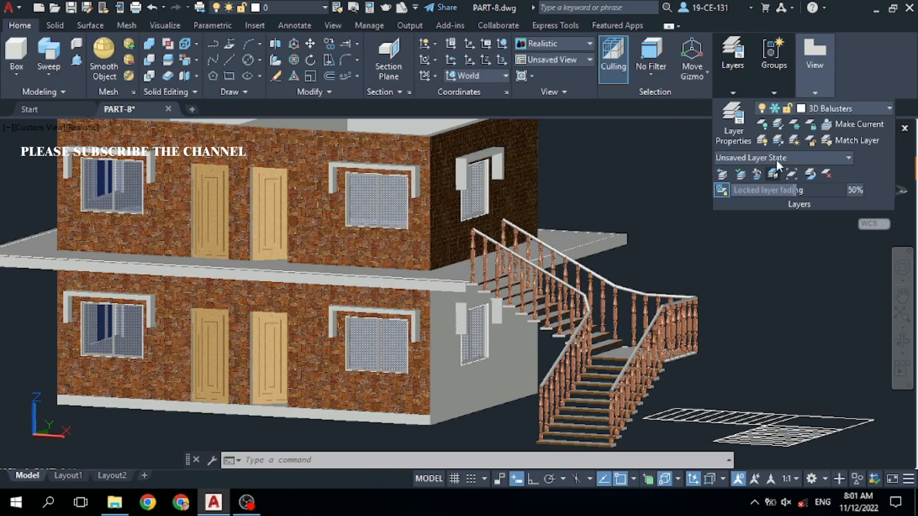
left_click(848, 112)
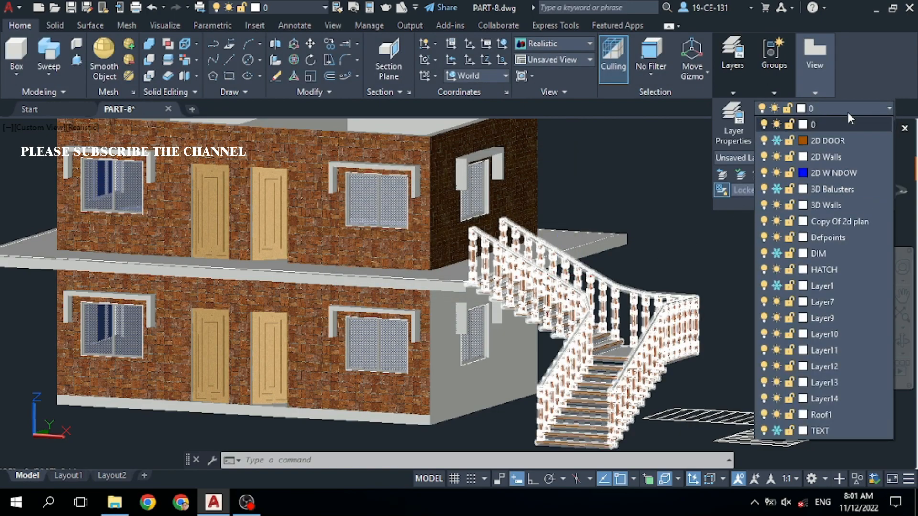
left_click(779, 189)
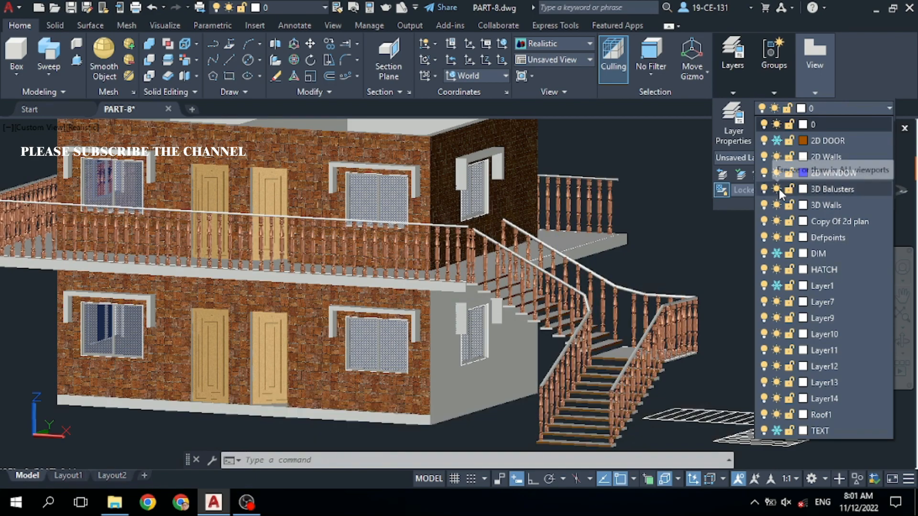
left_click(654, 162)
left_click(691, 204)
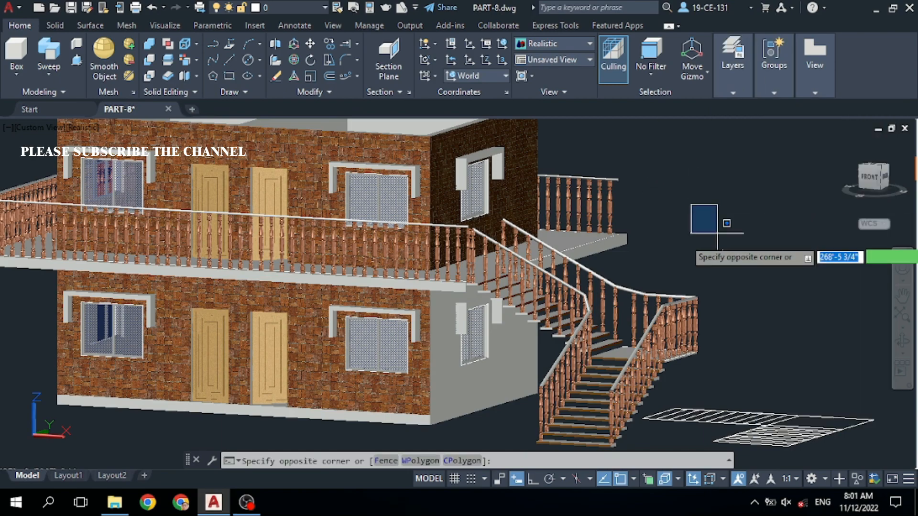
left_click(748, 200)
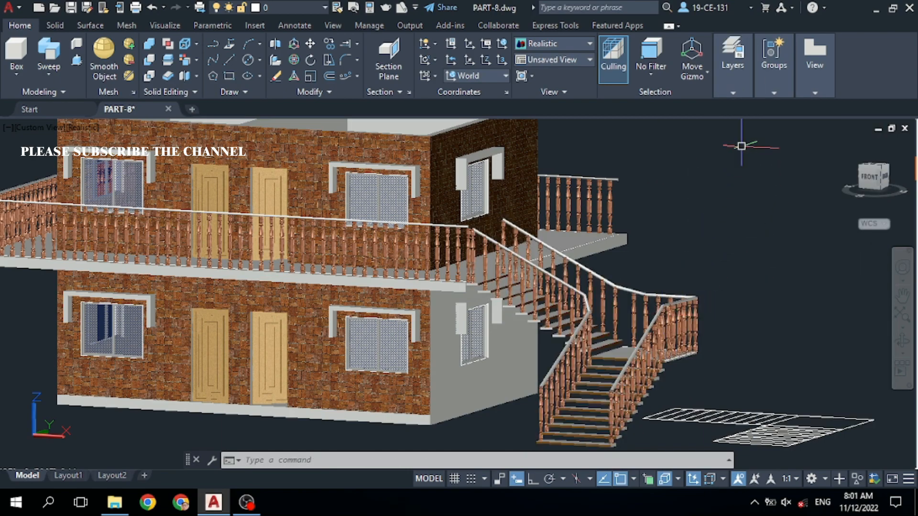
left_click(472, 263)
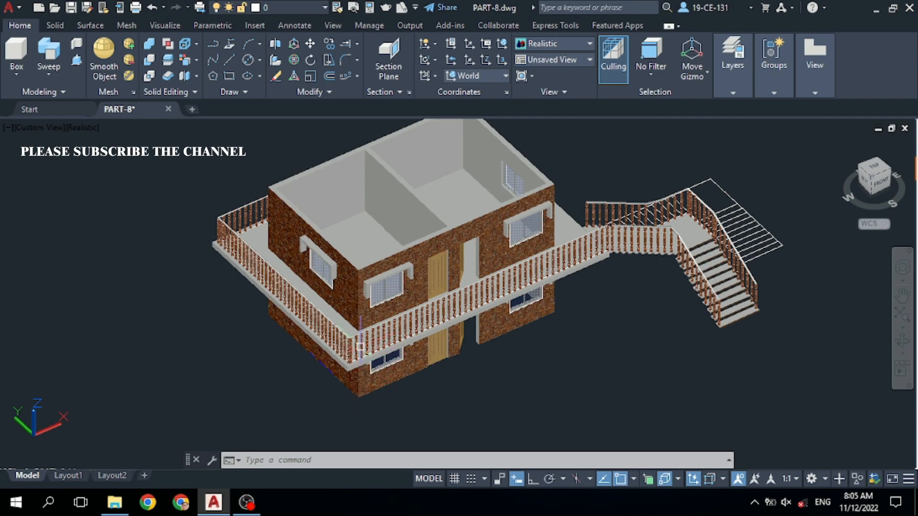
Copy the upper floor's slab and baluster railing down to the bottom corner of the ground-floor walls
left_click(359, 347)
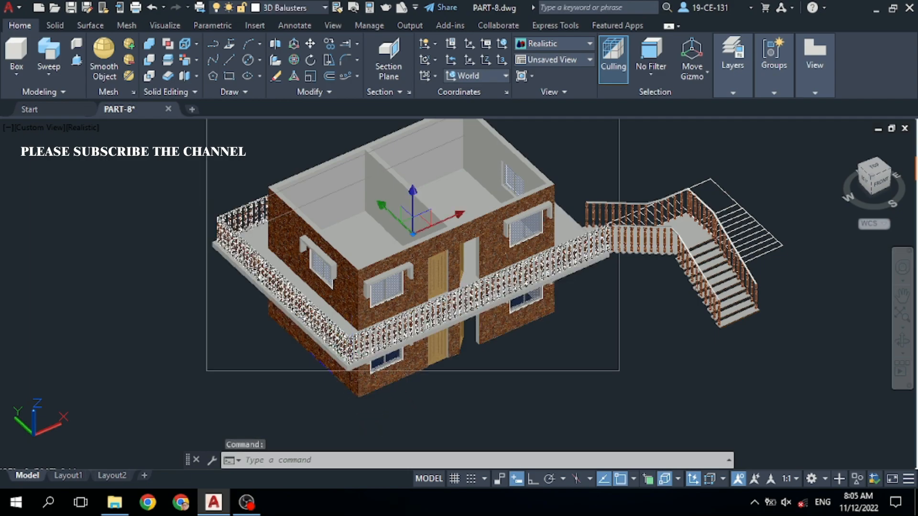
right_click(137, 272)
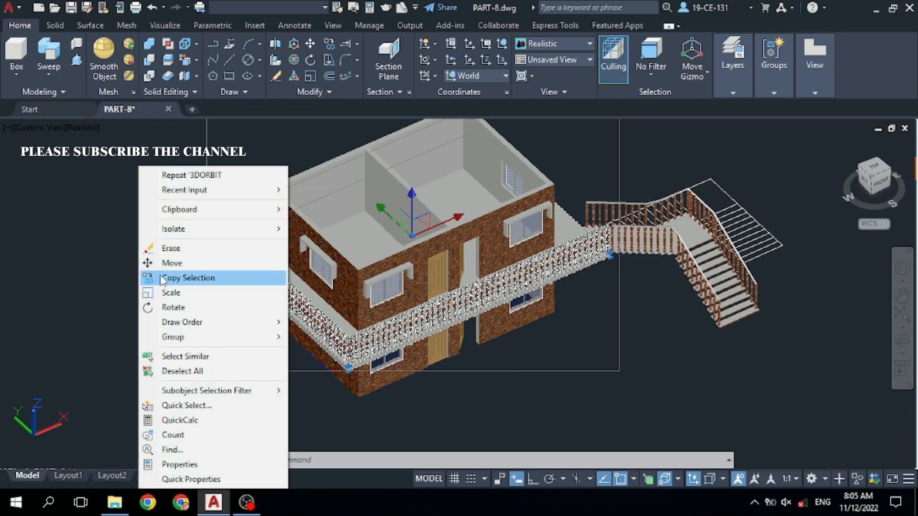
left_click(165, 278)
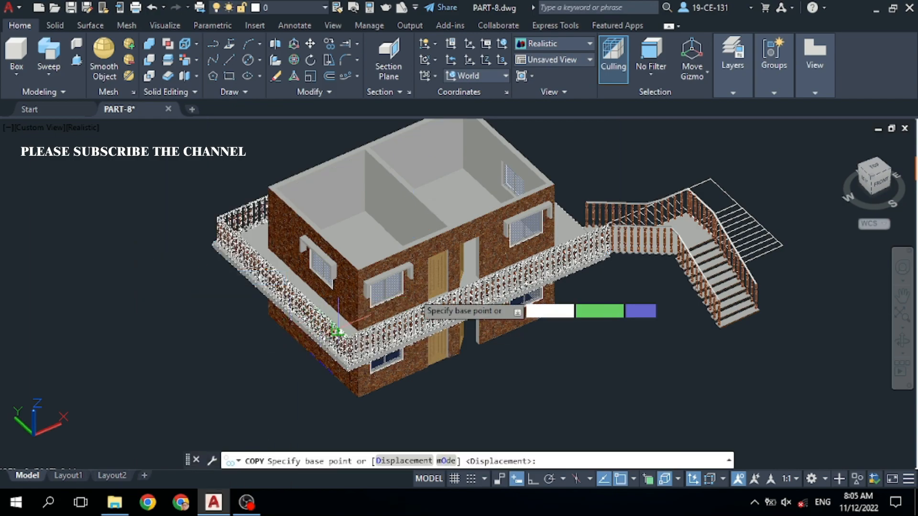
left_click(337, 330)
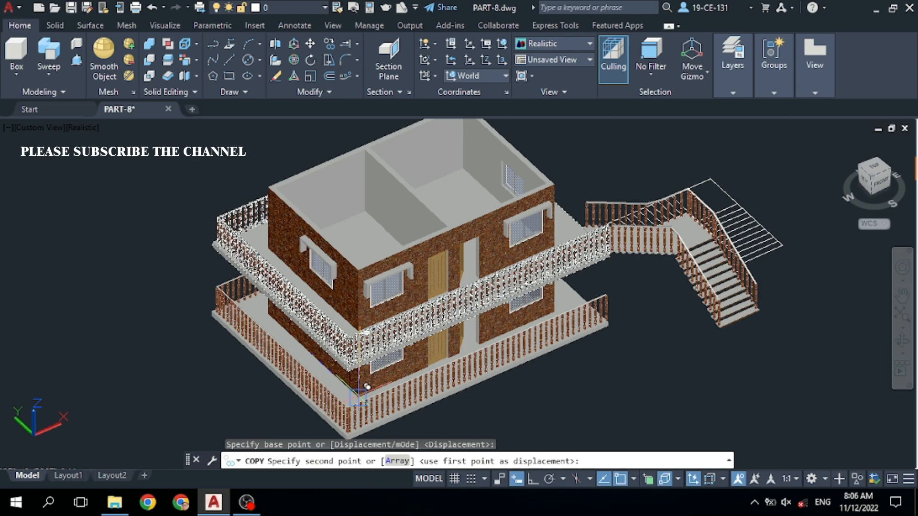
left_click(367, 387)
key("Return")
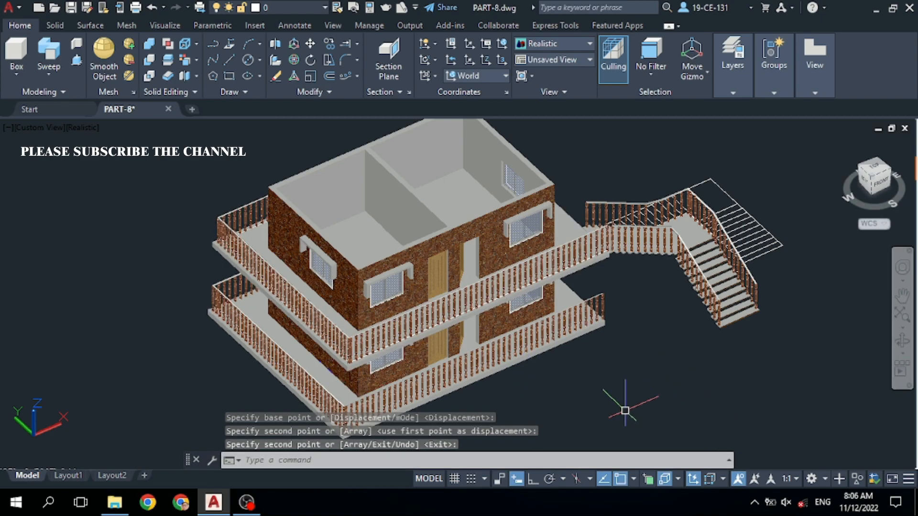
left_click(282, 389)
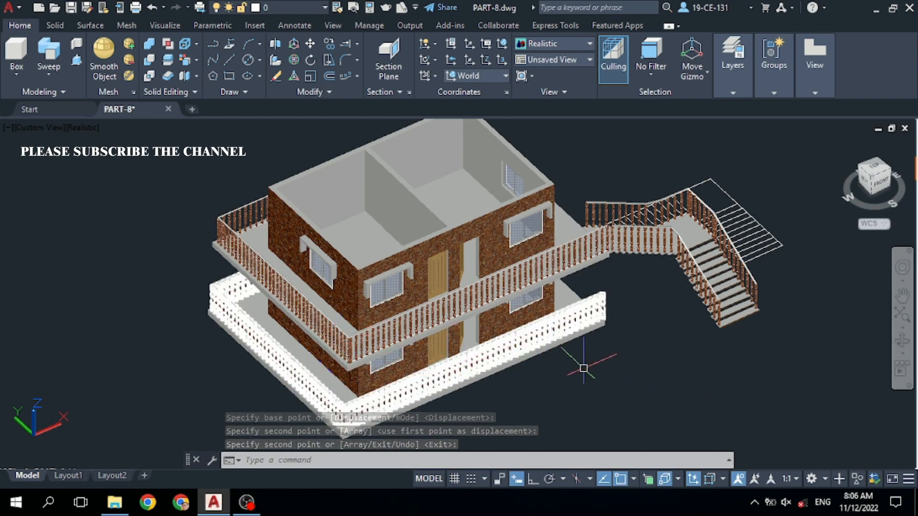
left_click(903, 341)
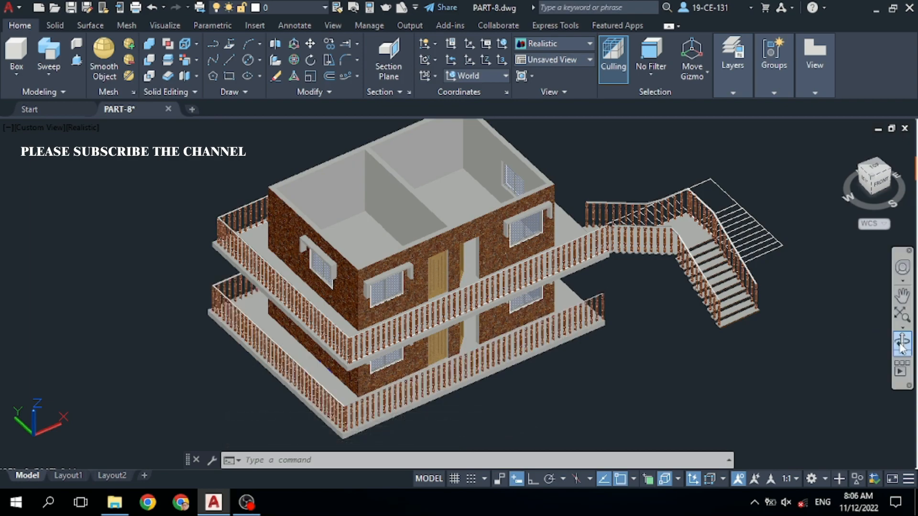
left_click_drag(586, 380, 613, 294)
right_click(679, 143)
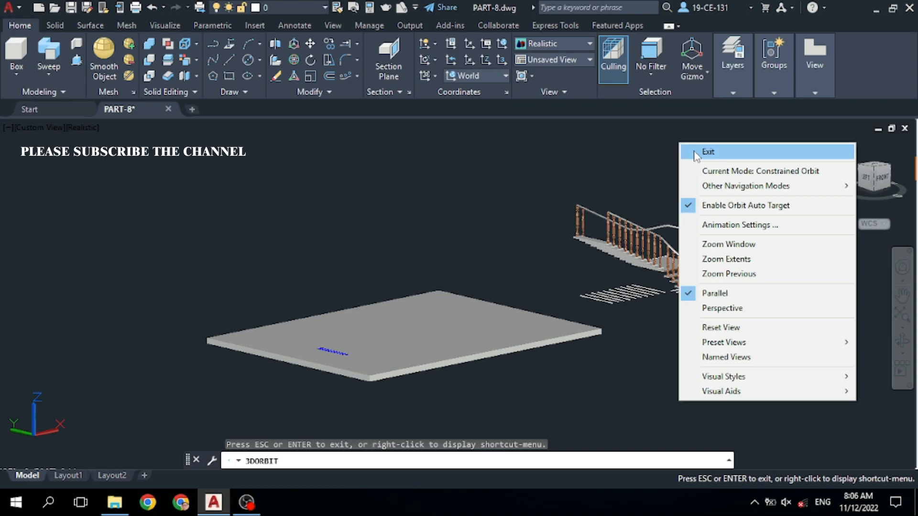
left_click(691, 149)
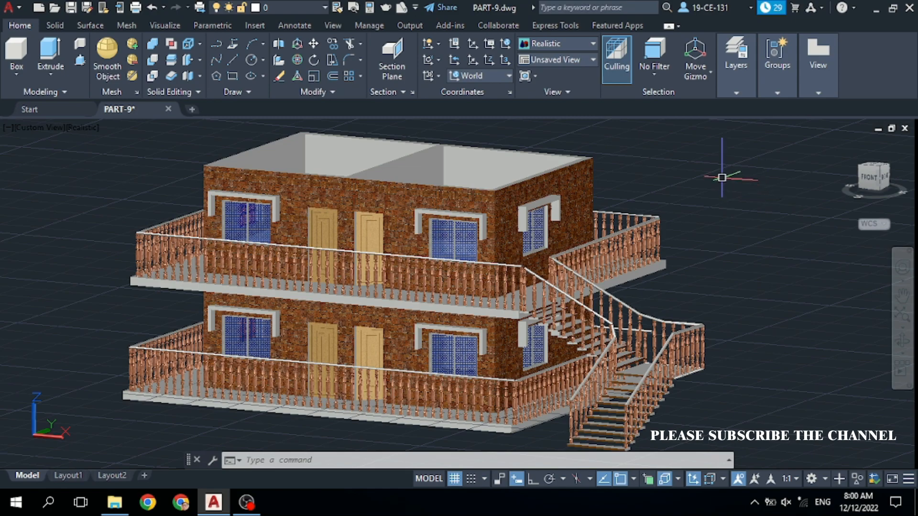
Freeze the 3D Balusters layer, keeping layer 0 current
mouse_move(748, 68)
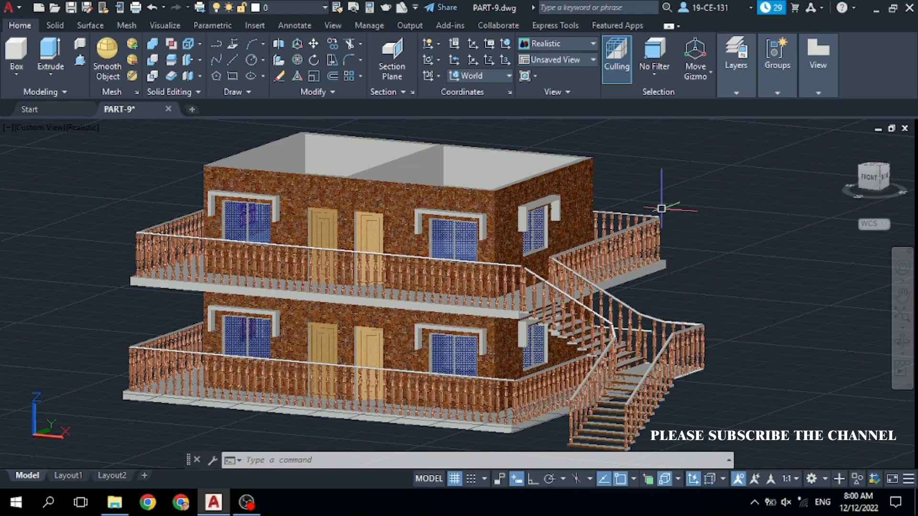
mouse_move(742, 91)
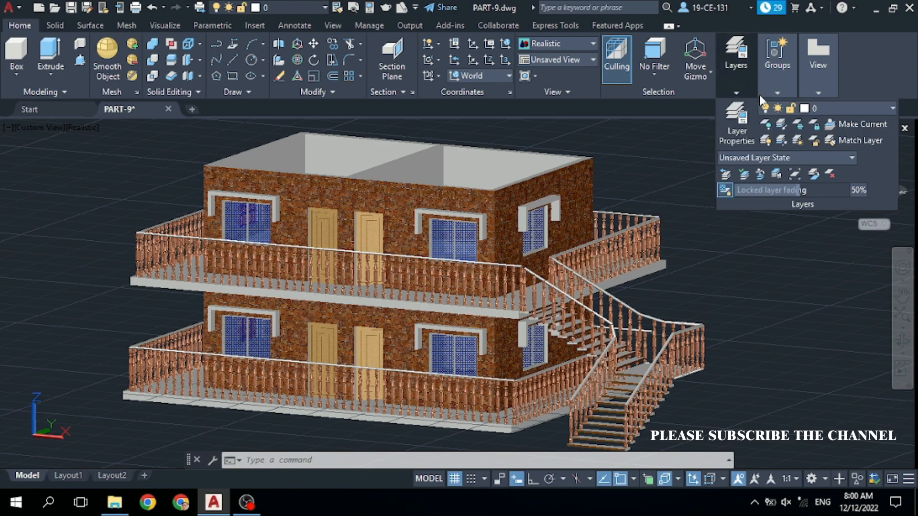
left_click(873, 110)
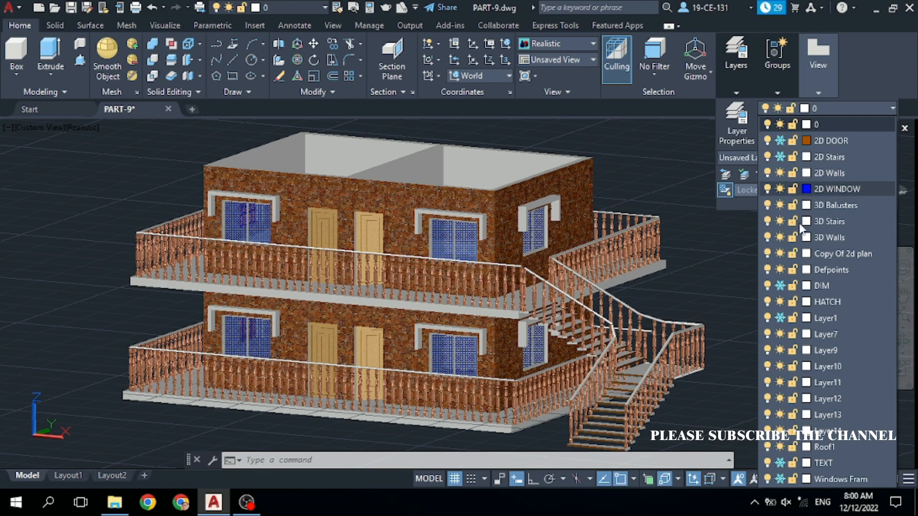
left_click(781, 205)
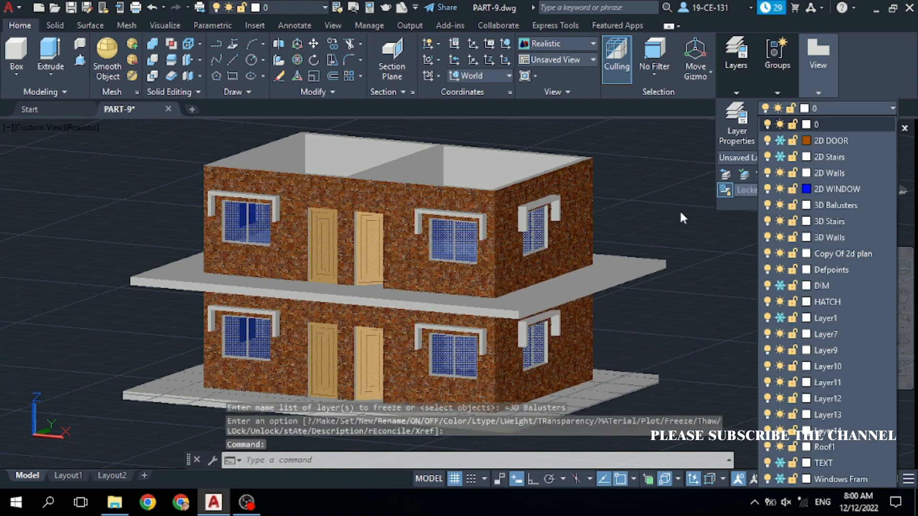
left_click(674, 192)
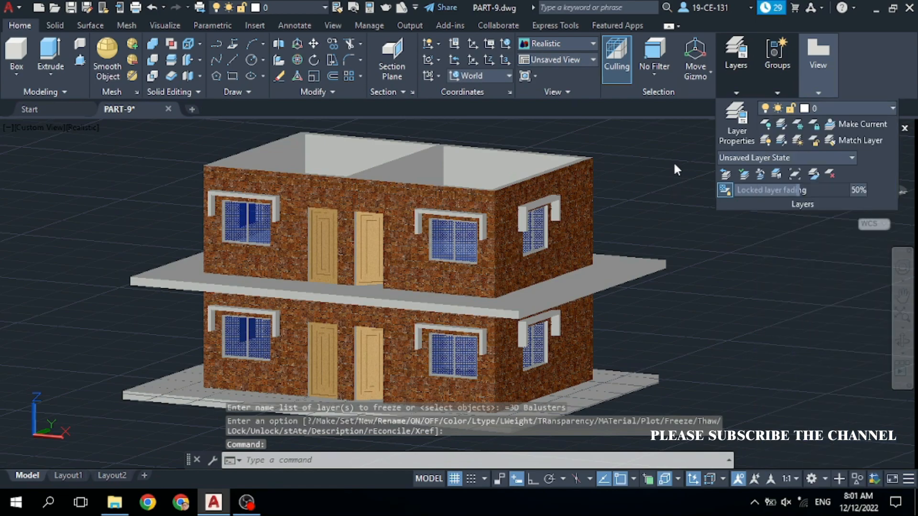
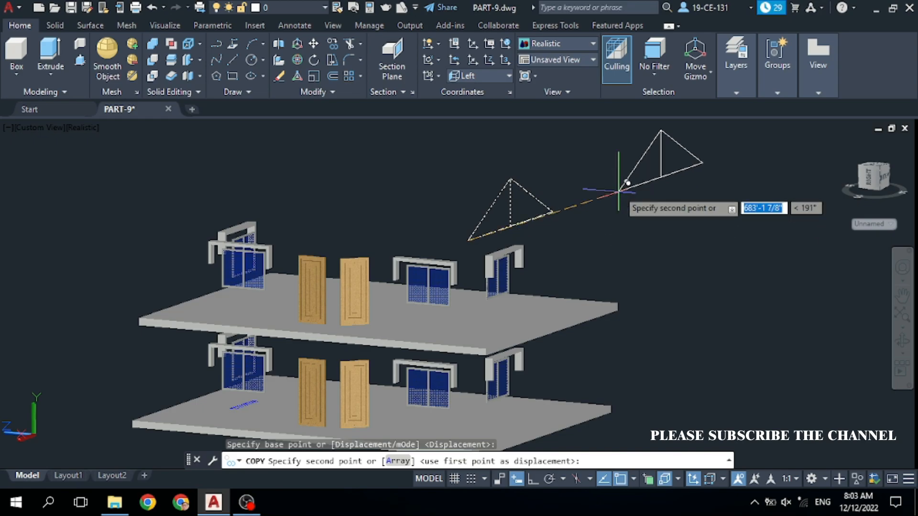
Place one copy of the triangular roof profile, including its centre line, about 683' behind the original and end copying
left_click(618, 188)
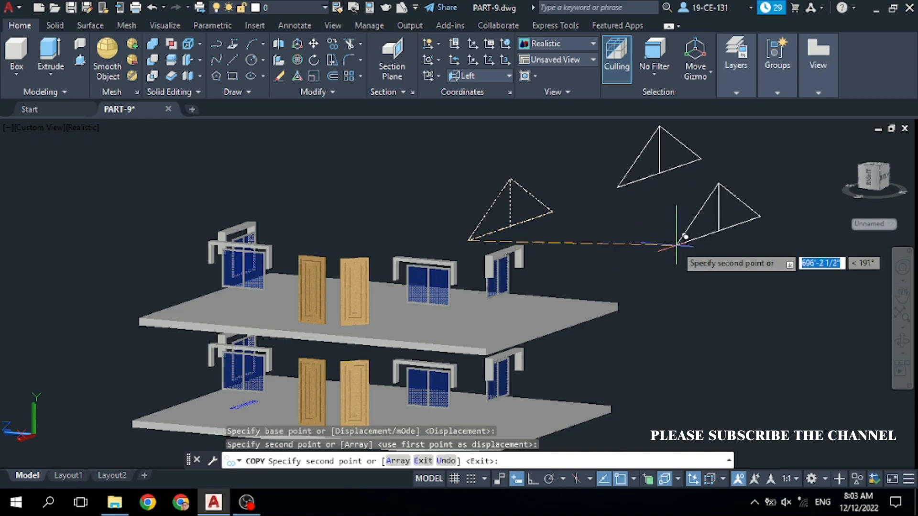
right_click(708, 243)
left_click(722, 245)
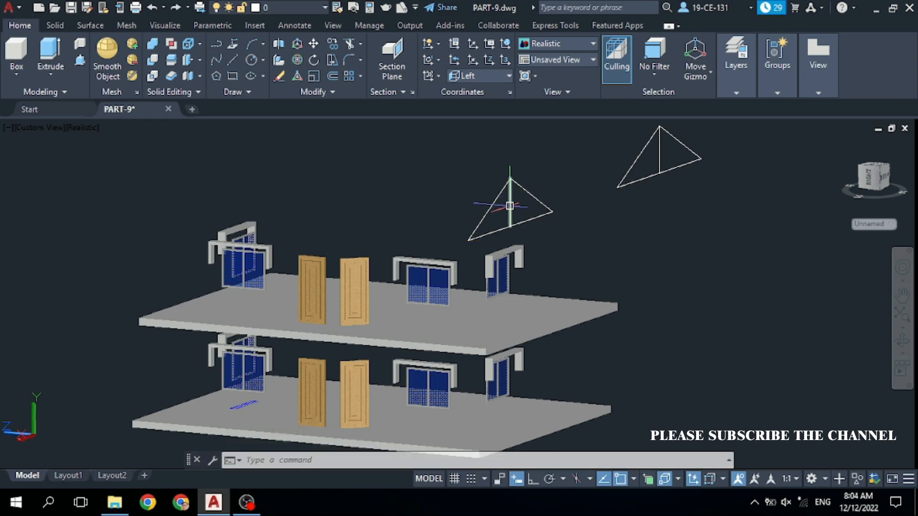
Erase the vertical centre line of the original triangular roof profile above the upper floor
left_click(510, 206)
right_click(556, 161)
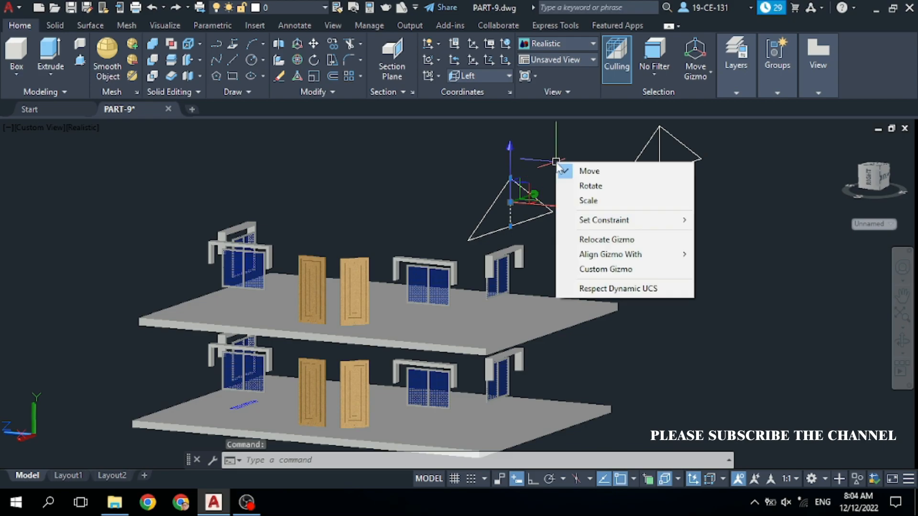
right_click(467, 147)
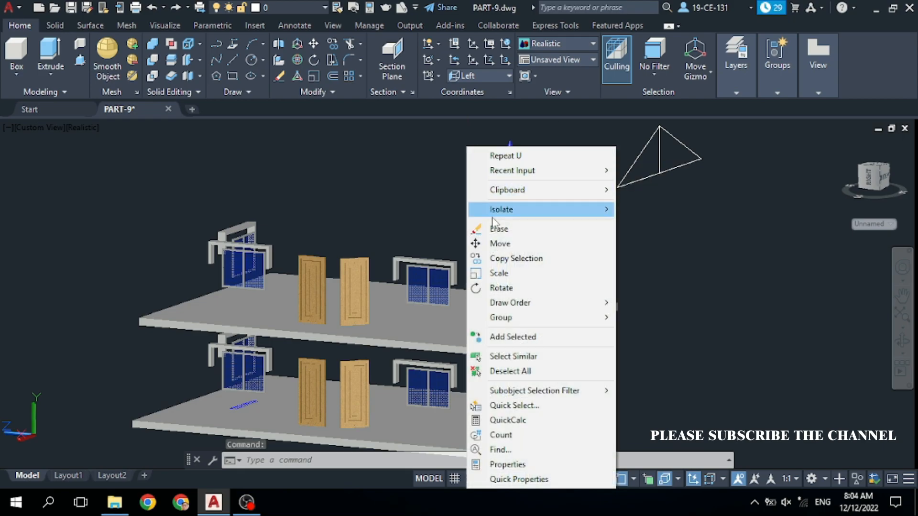
left_click(496, 229)
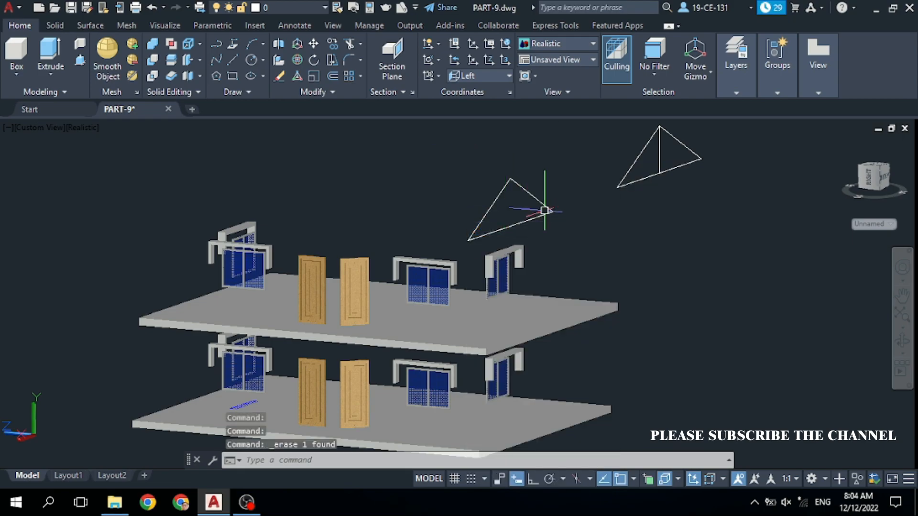
Join the two sloping lines of the original roof triangle into a single polyline
left_click(544, 167)
left_click(508, 184)
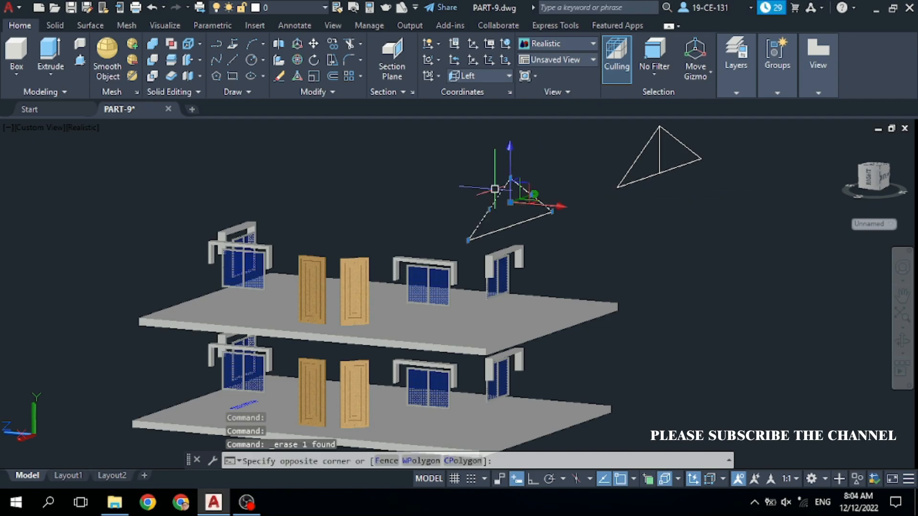
type("JOIN")
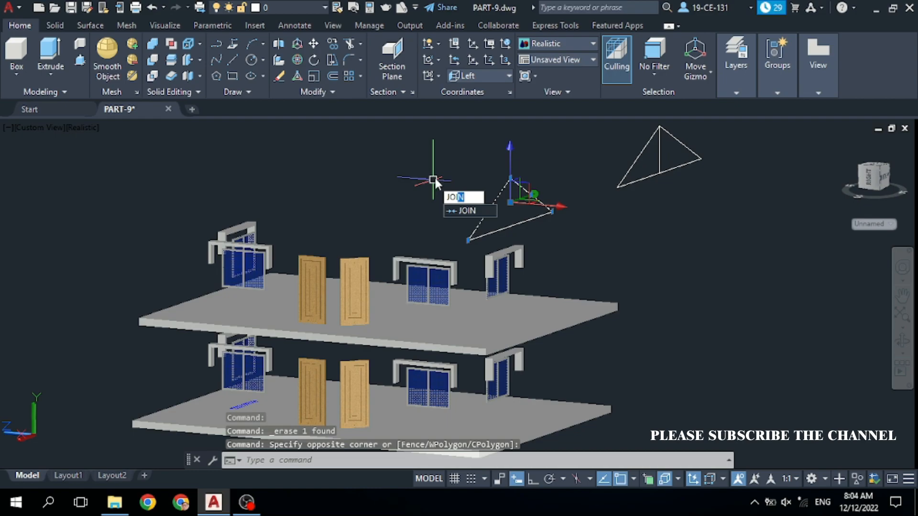
key("Return")
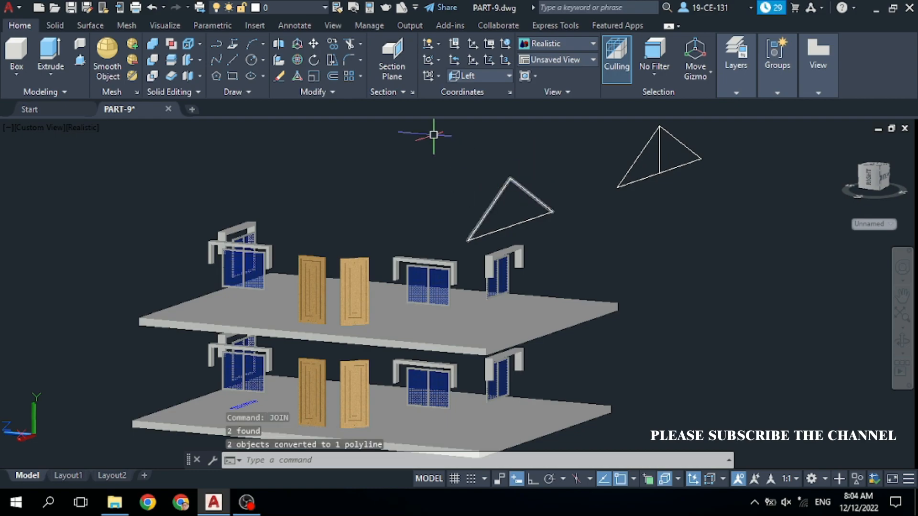
Offset the joined sloping roof polyline inward by a distance of 4
left_click(333, 77)
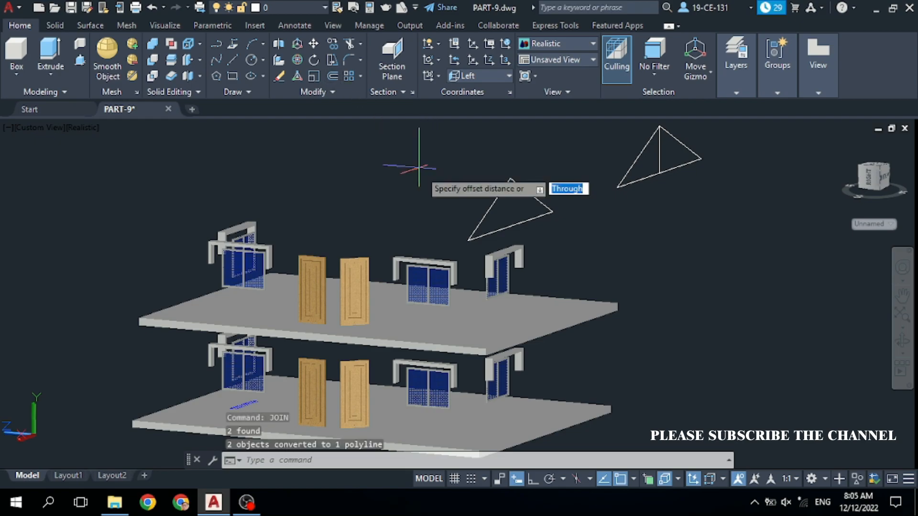
type("4")
key("Return")
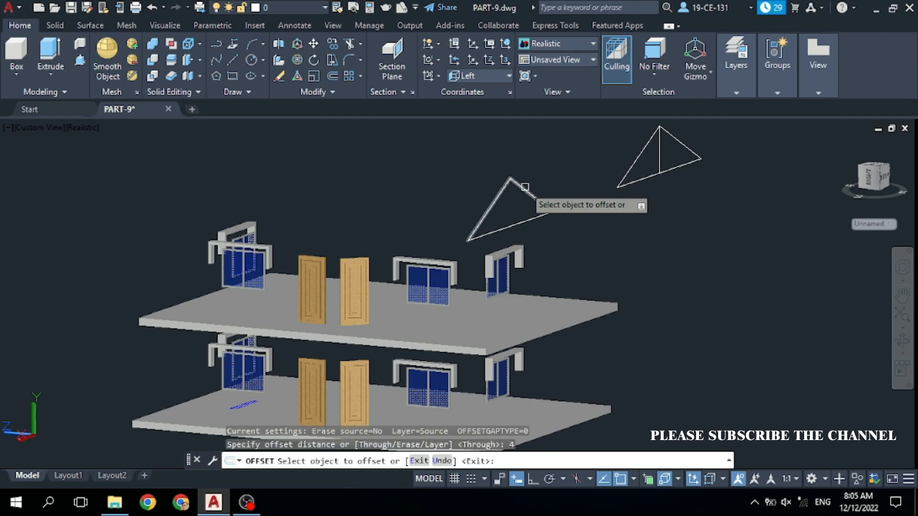
left_click(524, 187)
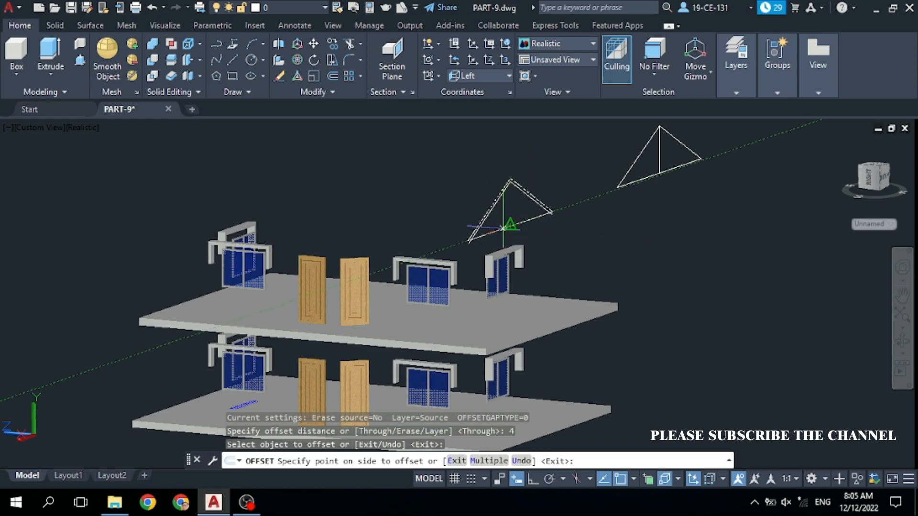
left_click(534, 246)
right_click(545, 159)
left_click(547, 154)
key("Return")
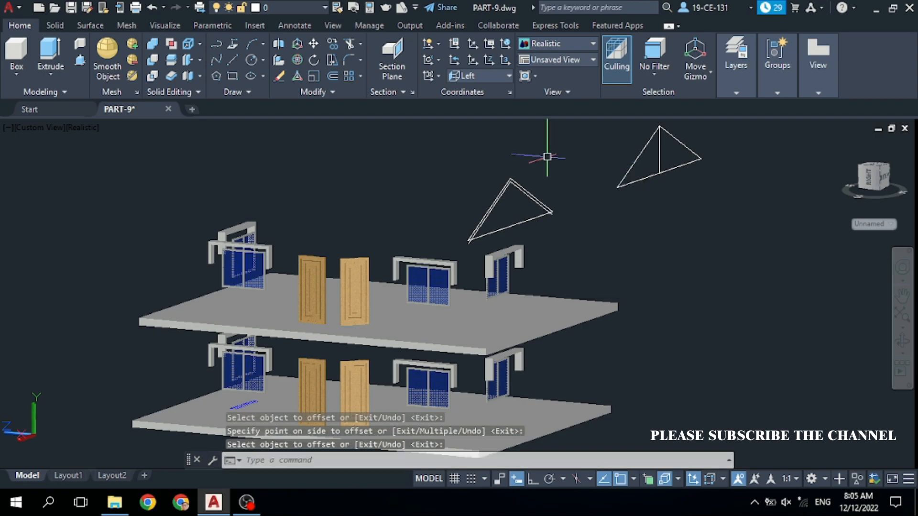
Trim the offset line's overhanging ends and the base line between the two slopes to leave a thin roof outline
scroll(547, 156, "up", 3)
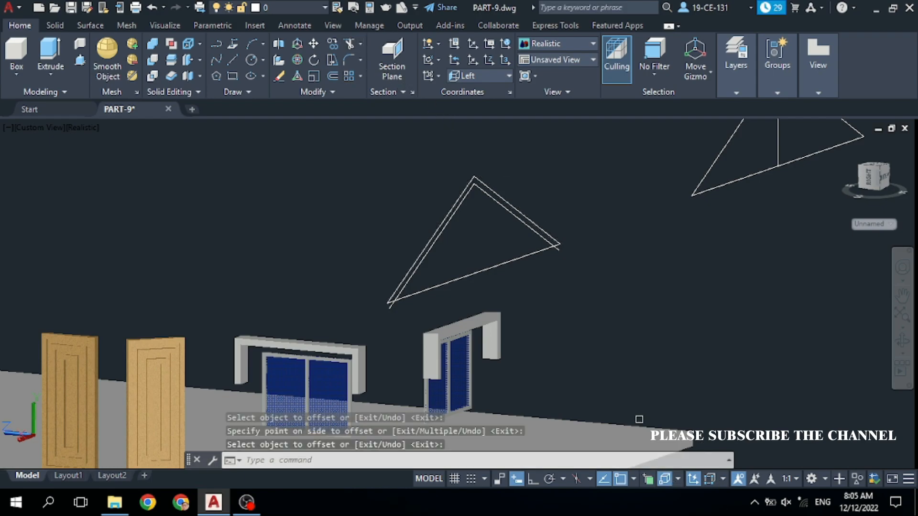
left_click(392, 308)
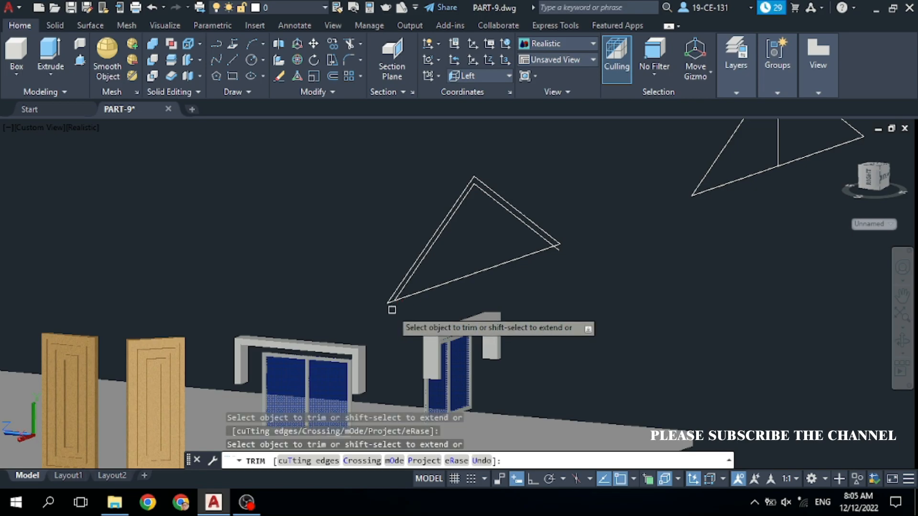
left_click(451, 284)
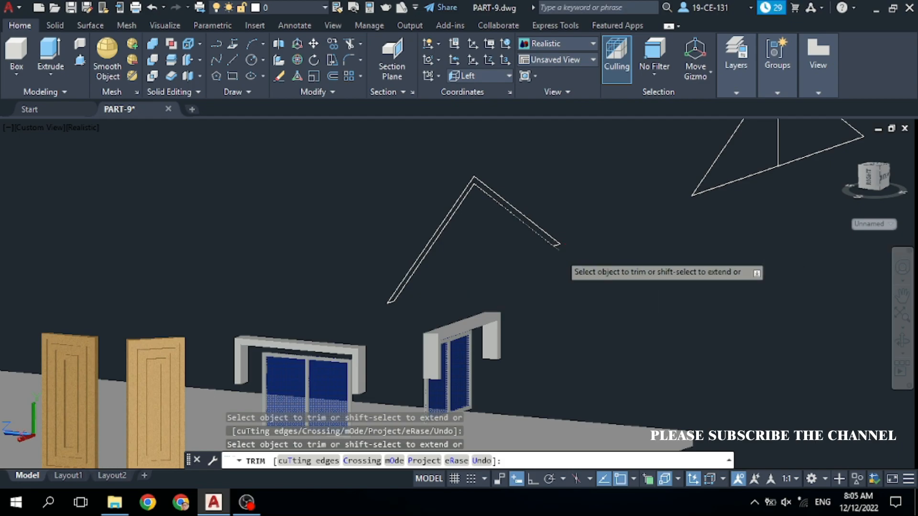
right_click(621, 210)
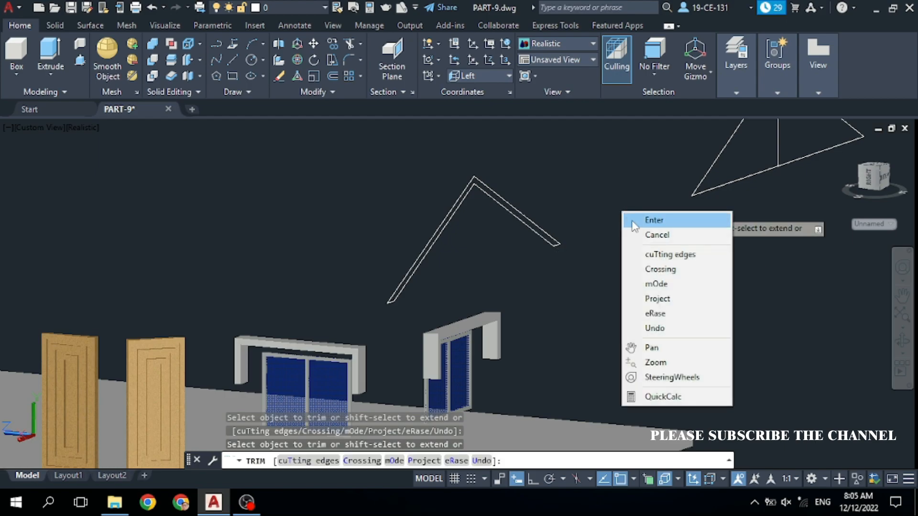
left_click(641, 220)
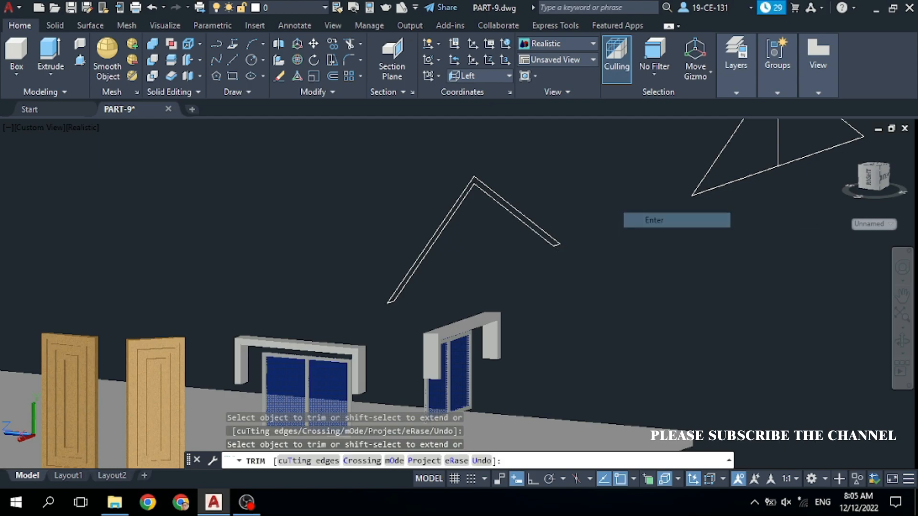
Join all the segments of the thin roof outline, including its short end edges, into a single closed polyline
left_click(544, 155)
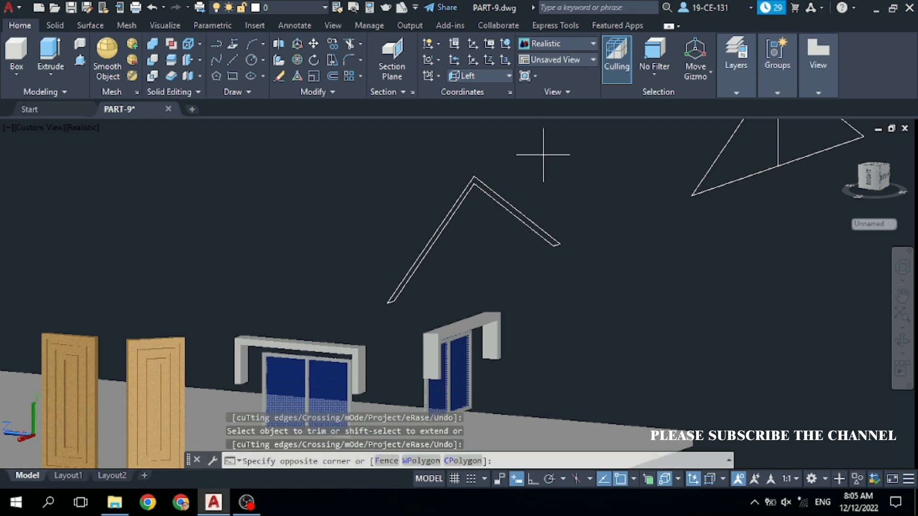
left_click(394, 293)
left_click(430, 291)
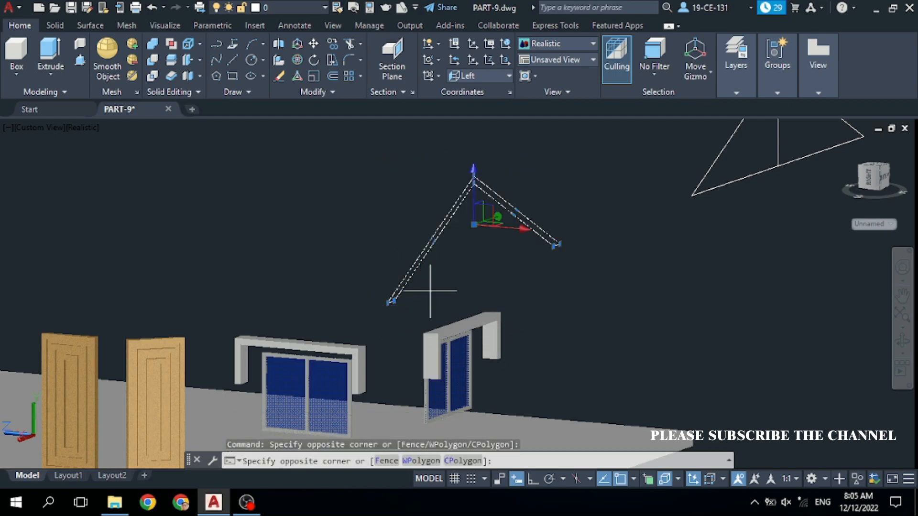
left_click(373, 308)
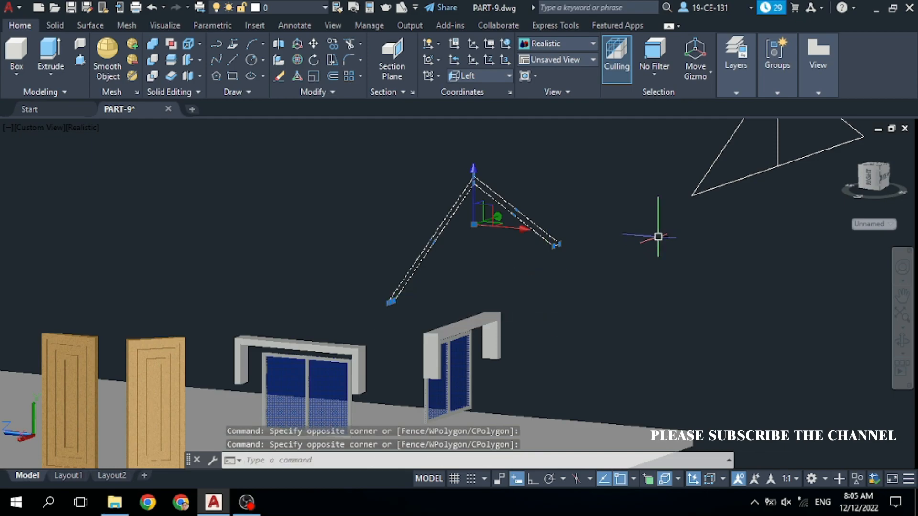
left_click(588, 234)
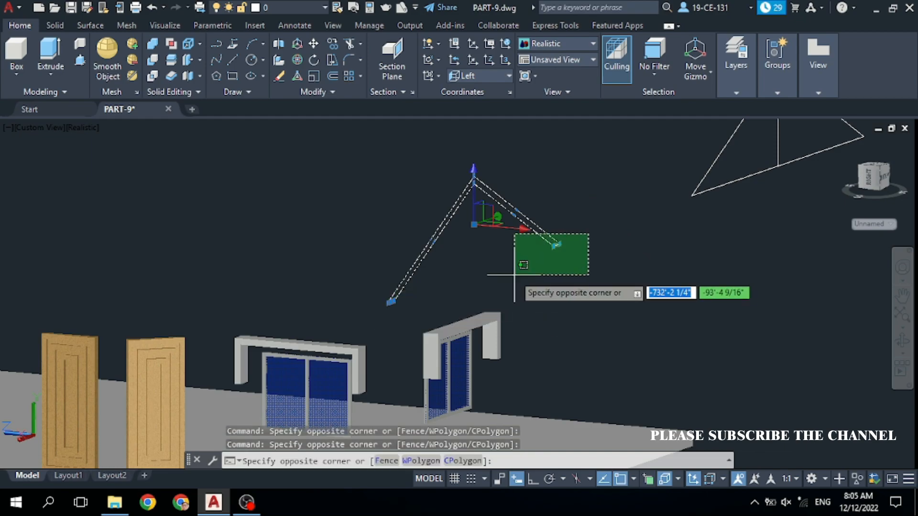
left_click(521, 273)
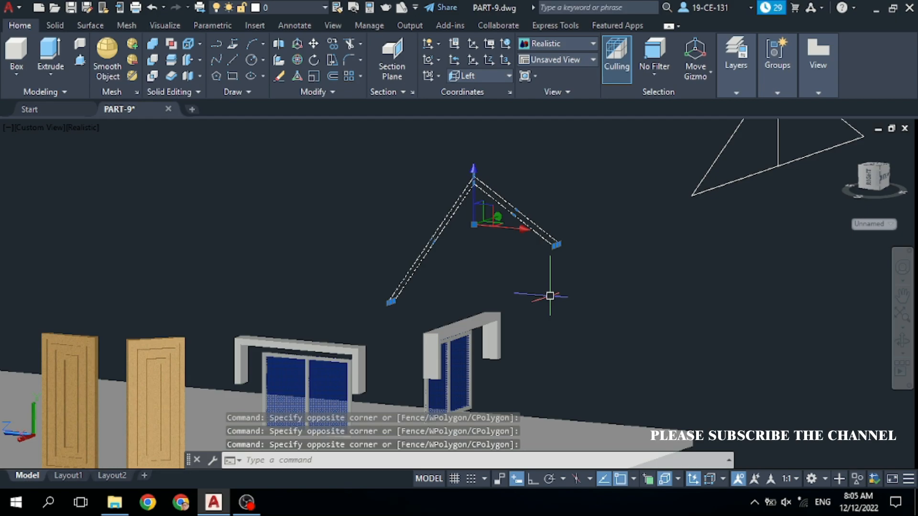
type("JOIN")
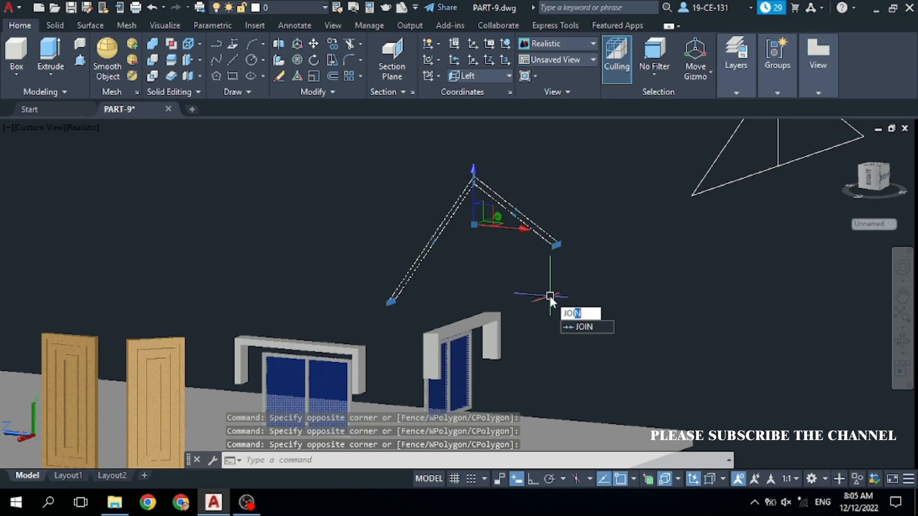
key("Return")
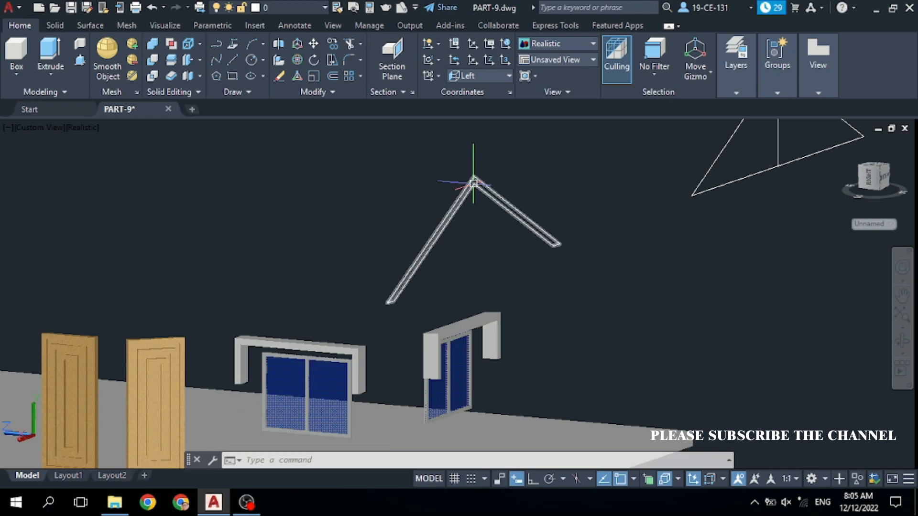
Presspull the closed thin roof outline by 15' over the upper floor to form the sloping roof
left_click(903, 341)
left_click_drag(554, 333, 628, 324)
scroll(627, 324, "down", 2)
scroll(860, 238, "up", 7)
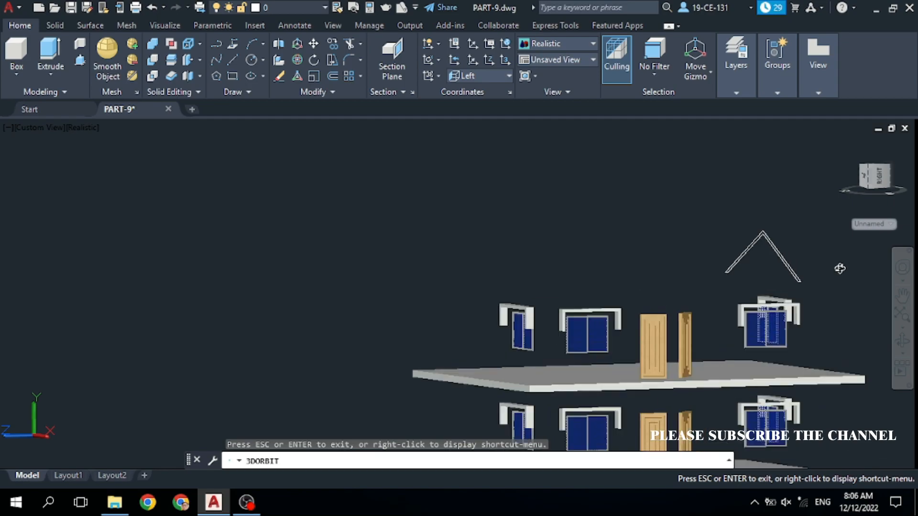
scroll(793, 222, "up", 1)
right_click(691, 166)
left_click(705, 174)
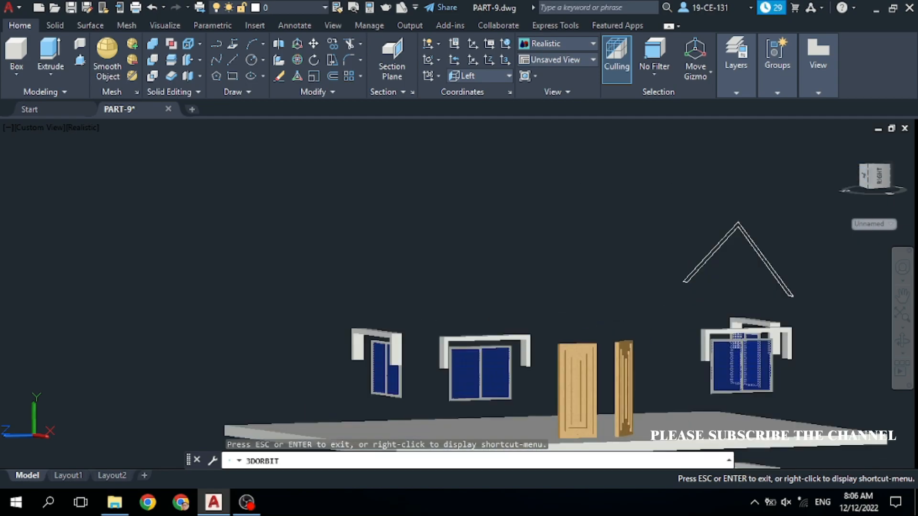
left_click(84, 63)
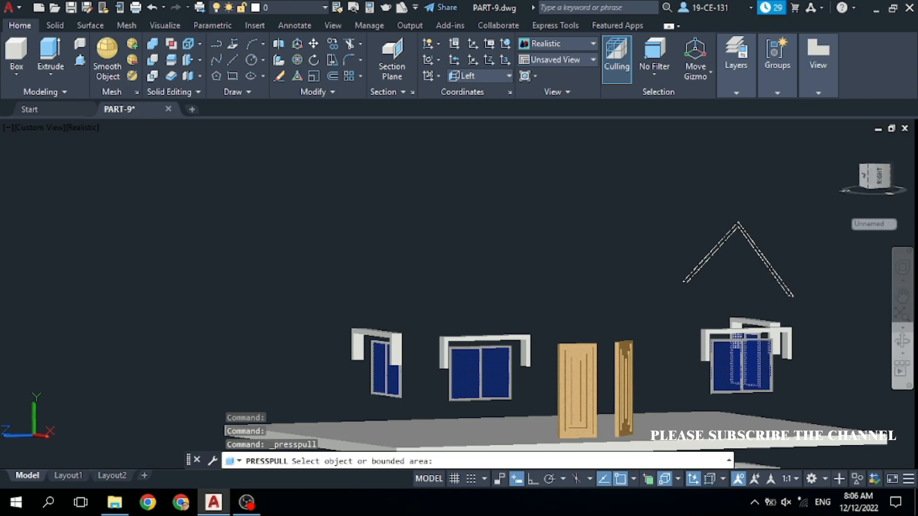
left_click(748, 265)
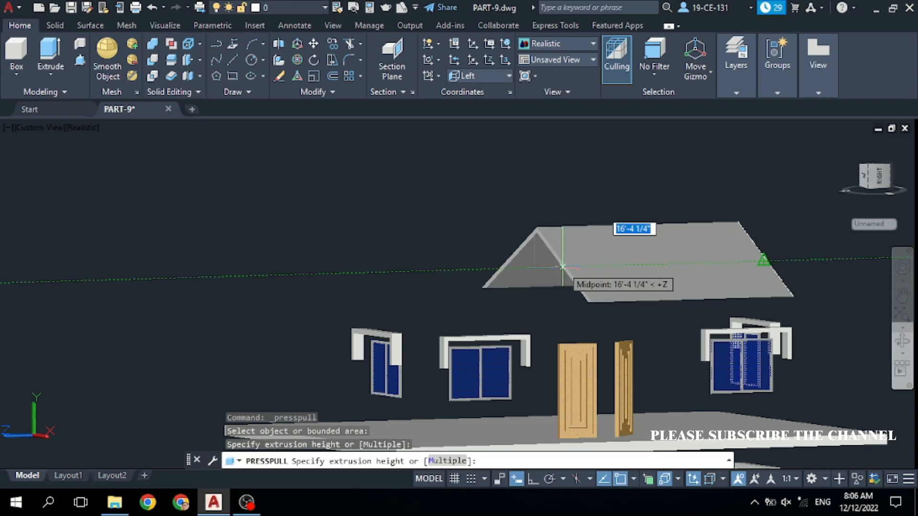
left_click(563, 266)
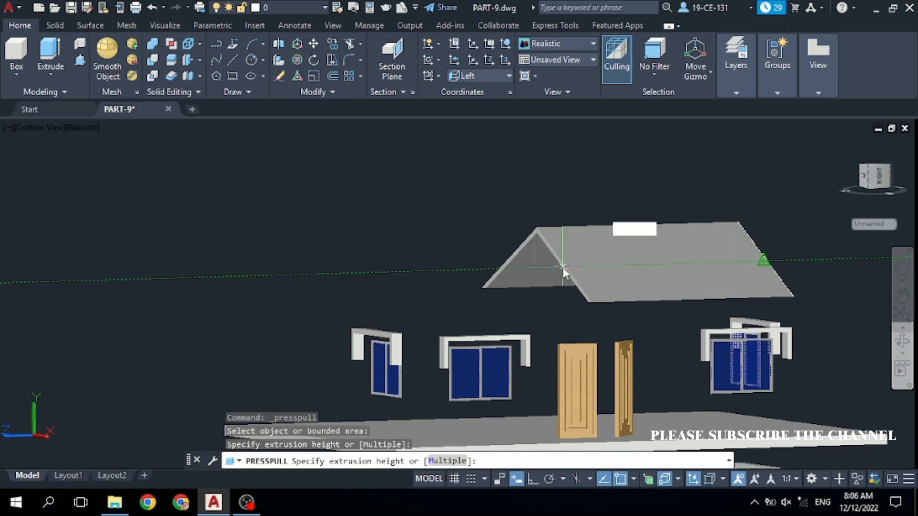
type("15'")
key("Return")
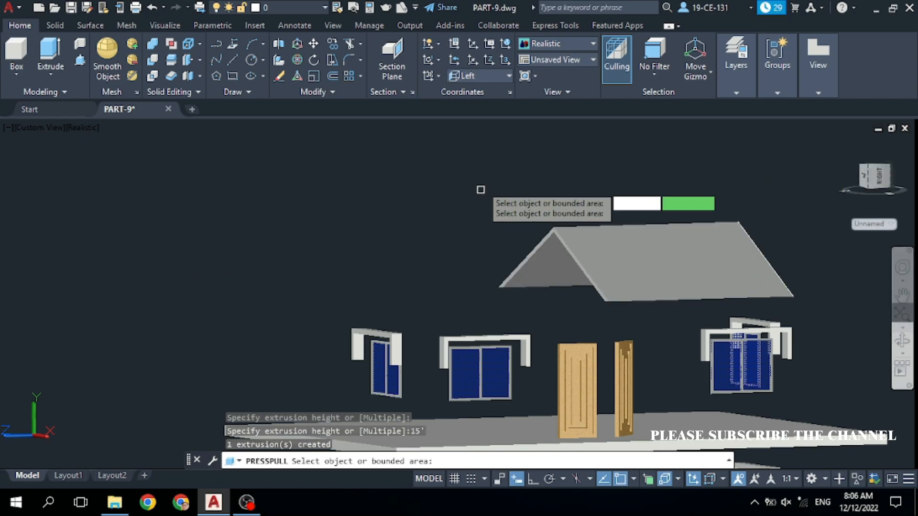
key("Return")
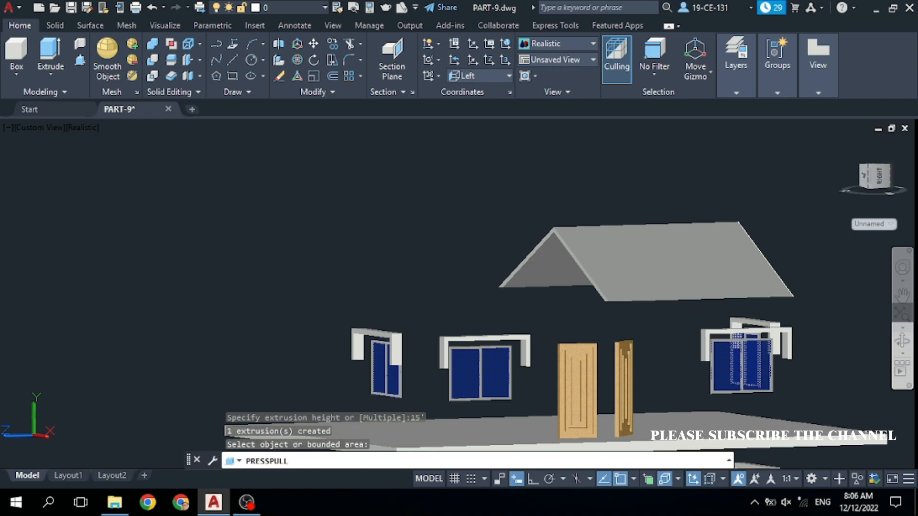
Erase the vertical centre line of the spare roof triangle standing beside the house
middle_click_drag(491, 164, 745, 267, "shift")
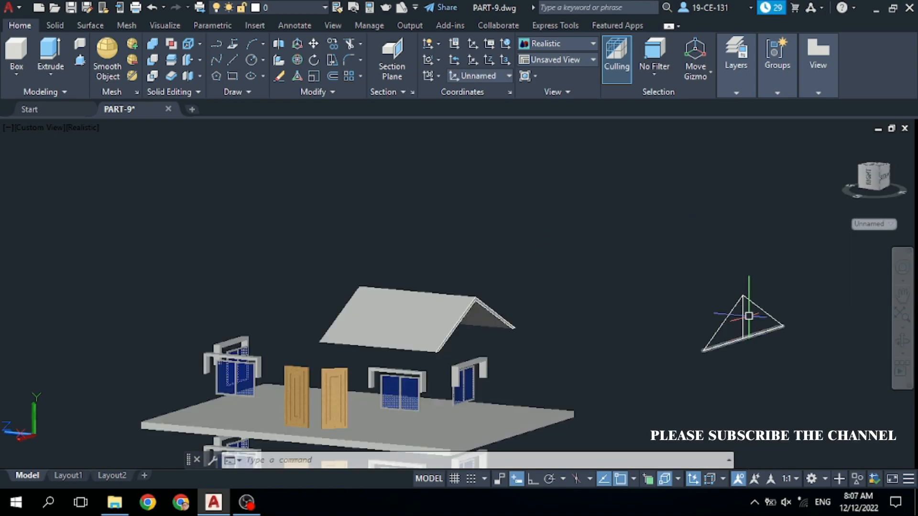
left_click(749, 317)
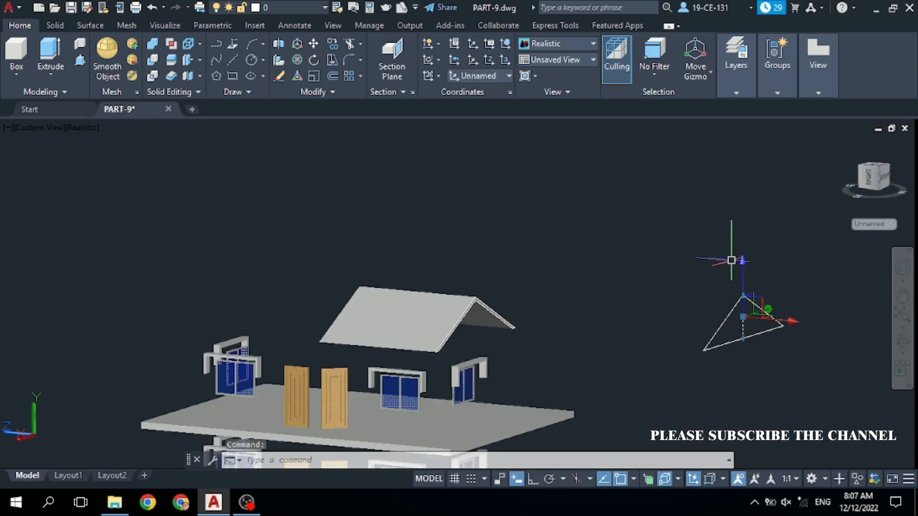
right_click(664, 250)
left_click(694, 232)
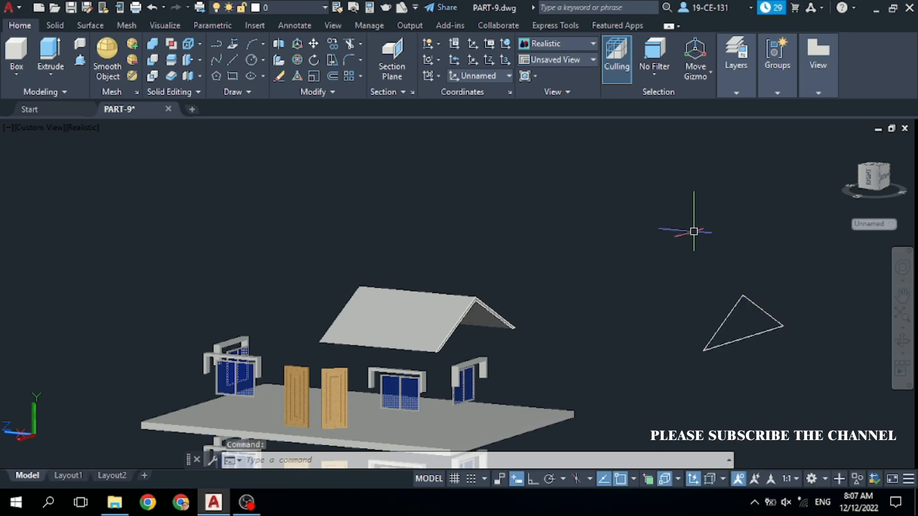
Join the three edges of the spare roof triangle into one closed polyline
left_click(748, 317)
left_click(687, 285)
type("m")
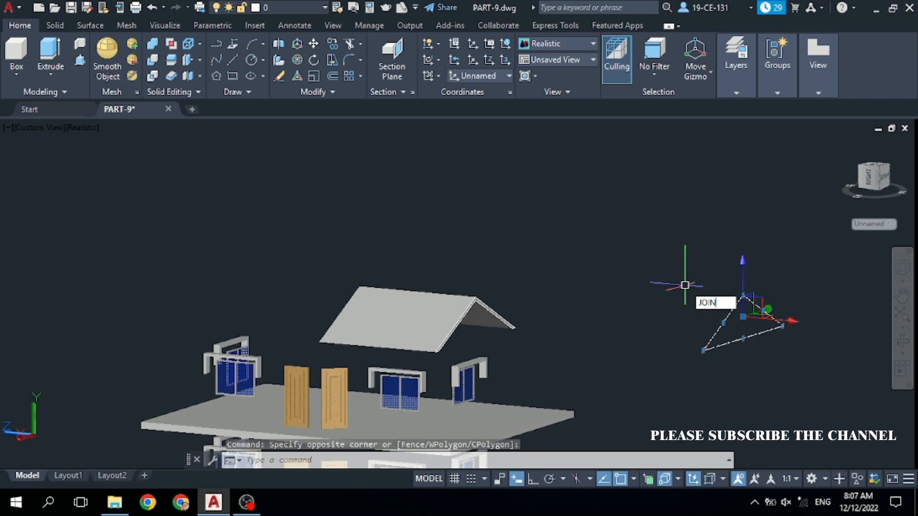
type("OIN")
key("Return")
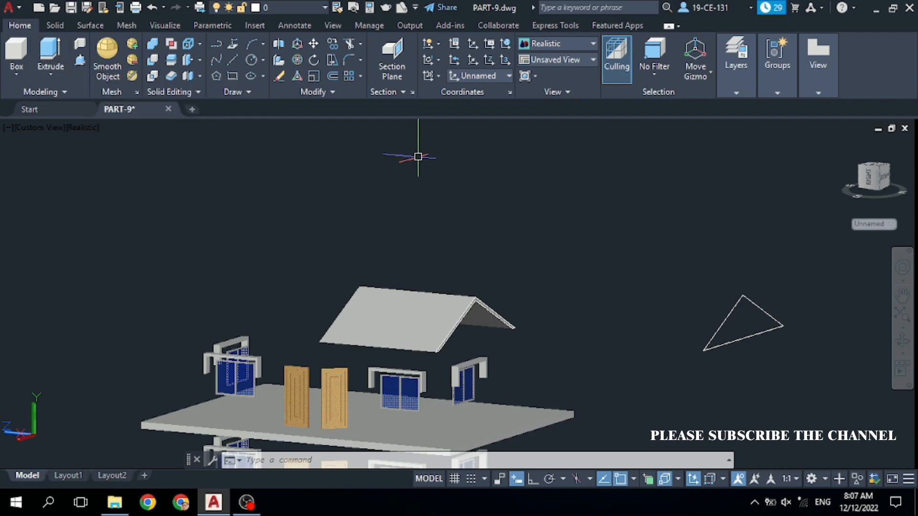
Extrude the closed spare triangle by a height of 4 to make a solid gable panel
type("ext")
key("Return")
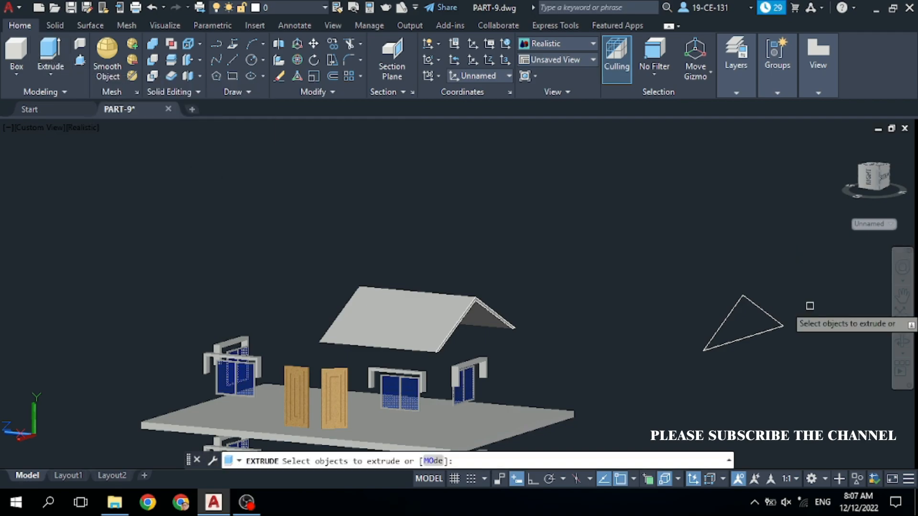
left_click(760, 310)
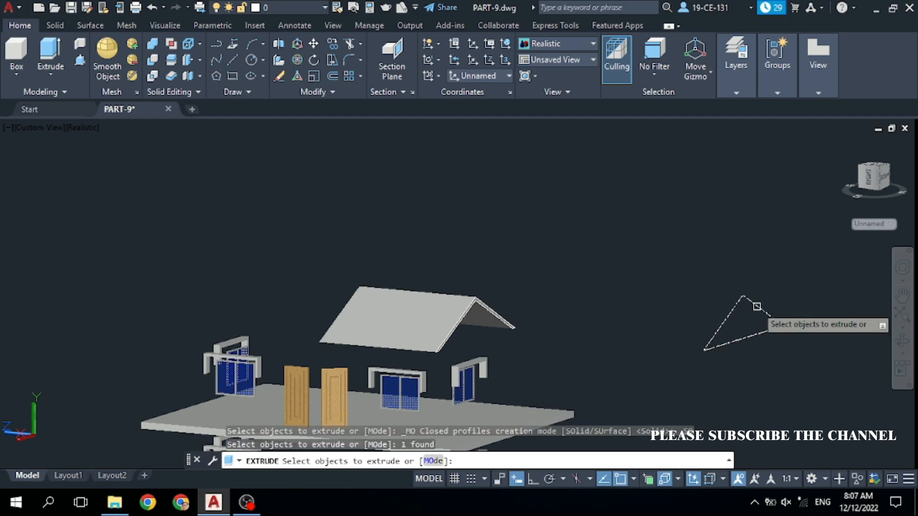
right_click(736, 244)
left_click(752, 252)
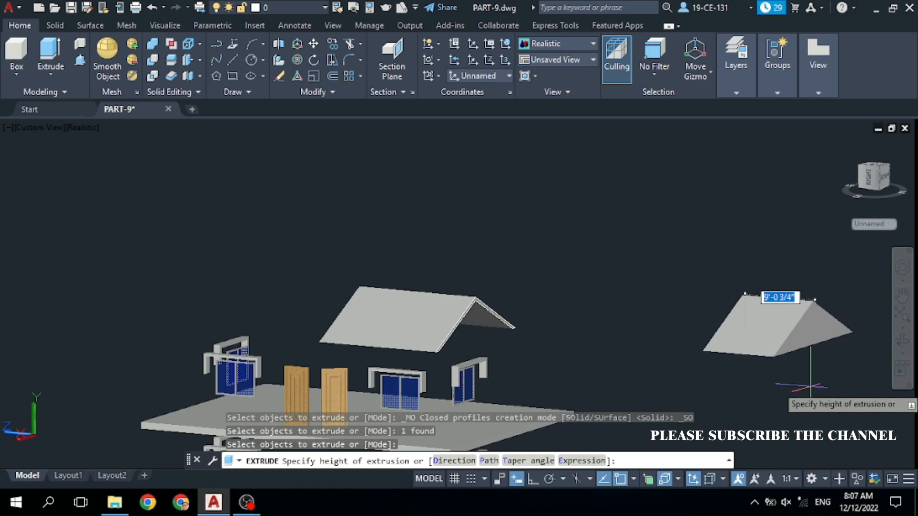
key("Return")
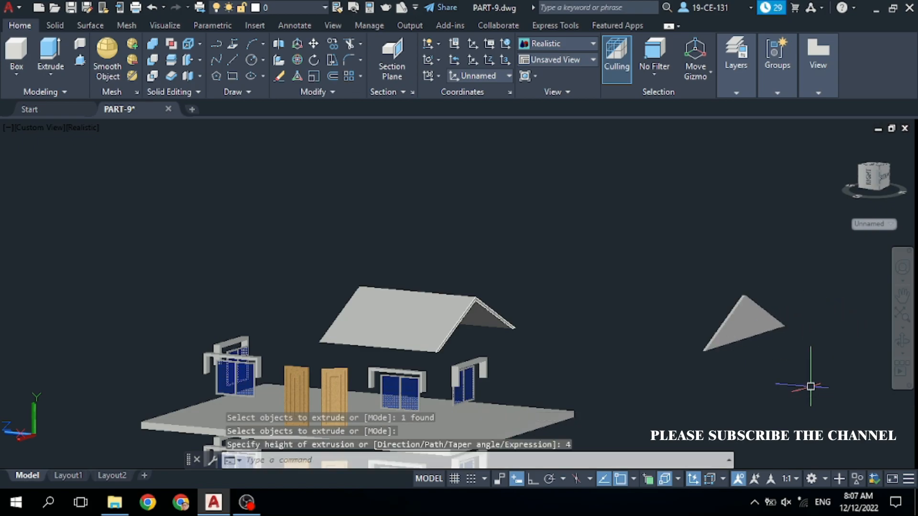
Copy the gable panel from its lower outer corner to the lower corner of the roof's open end, closing that end
left_click(741, 333)
right_click(642, 306)
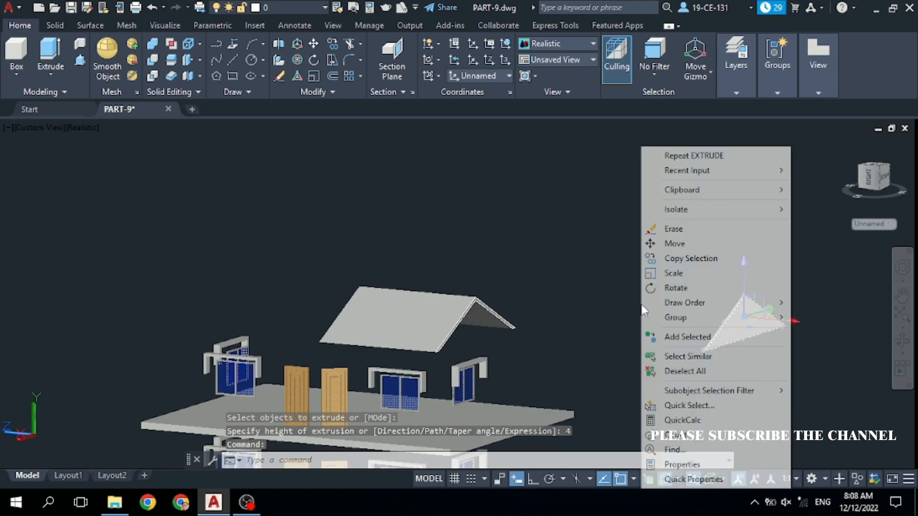
left_click(679, 259)
scroll(639, 301, "up", 6)
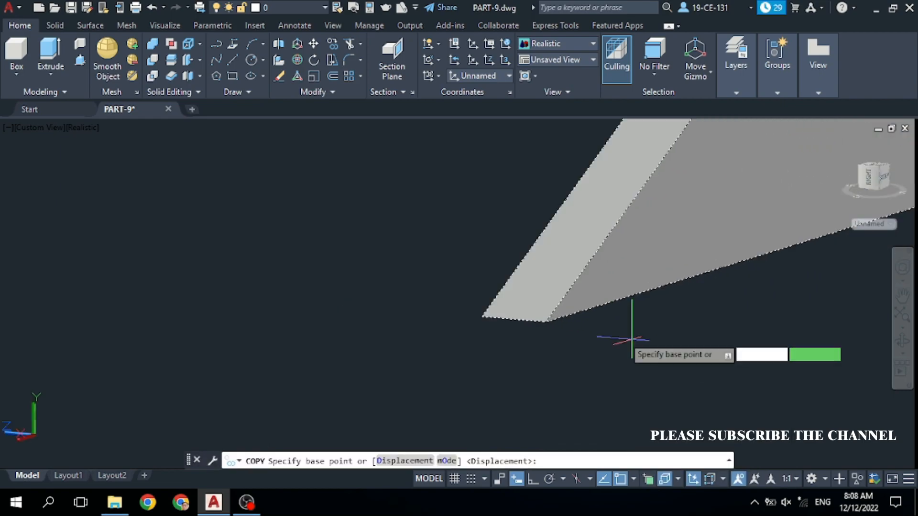
left_click(545, 320)
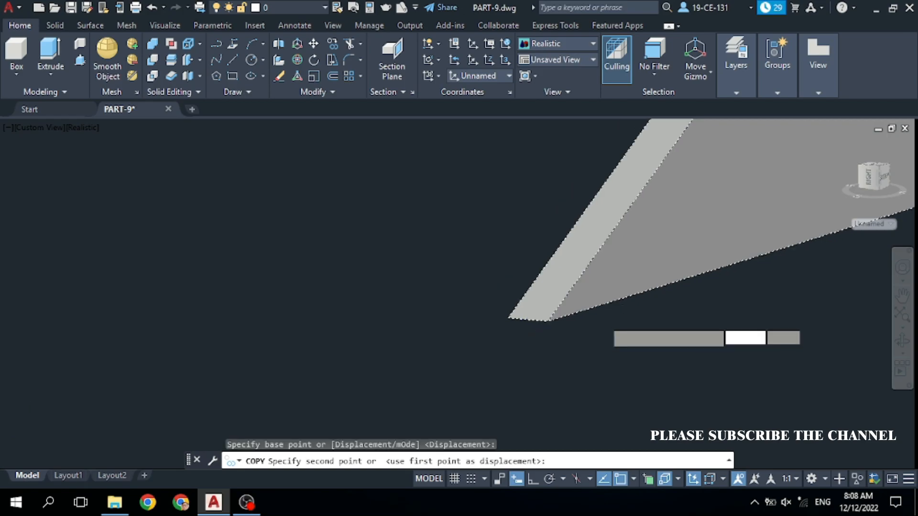
scroll(520, 311, "down", 6)
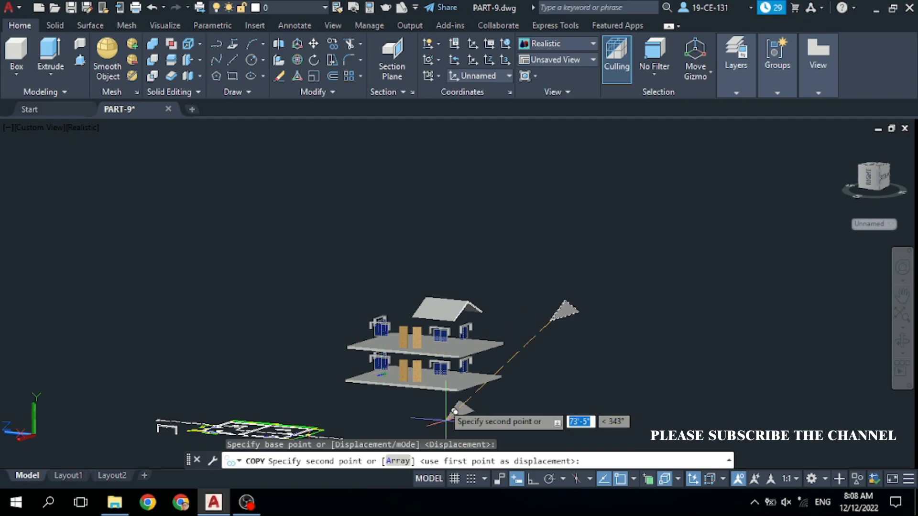
scroll(468, 310, "up", 2)
scroll(470, 304, "up", 8)
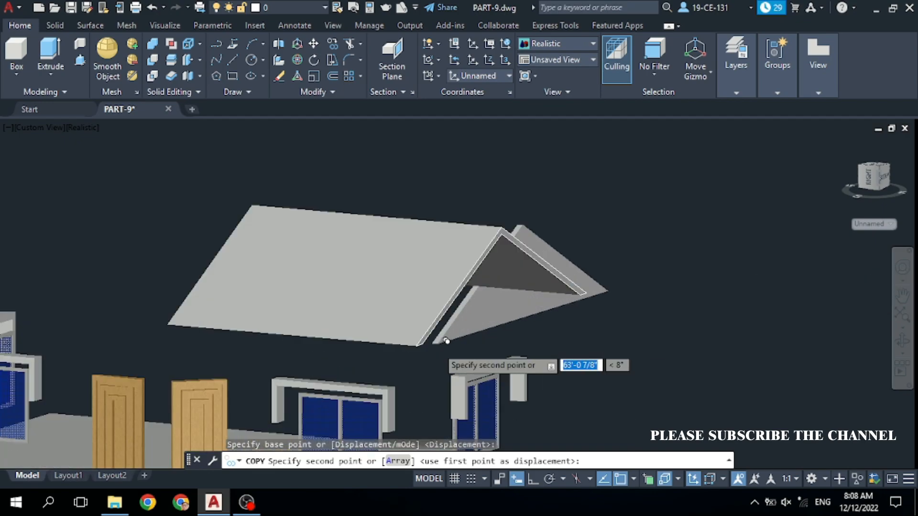
scroll(381, 277, "up", 4)
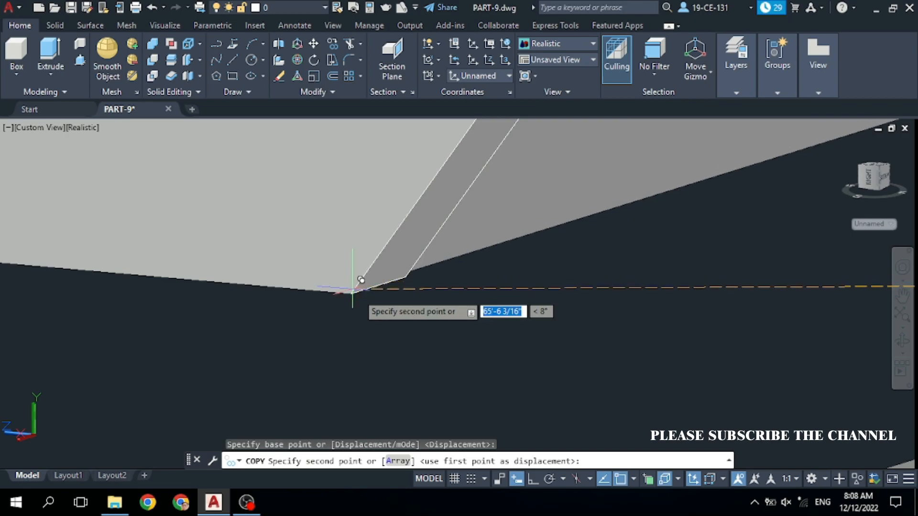
left_click(358, 293)
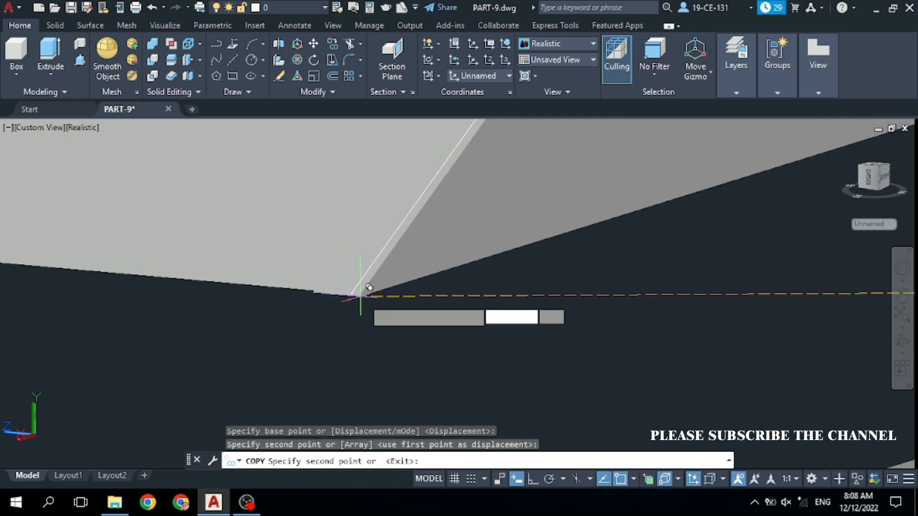
scroll(422, 328, "down", 2)
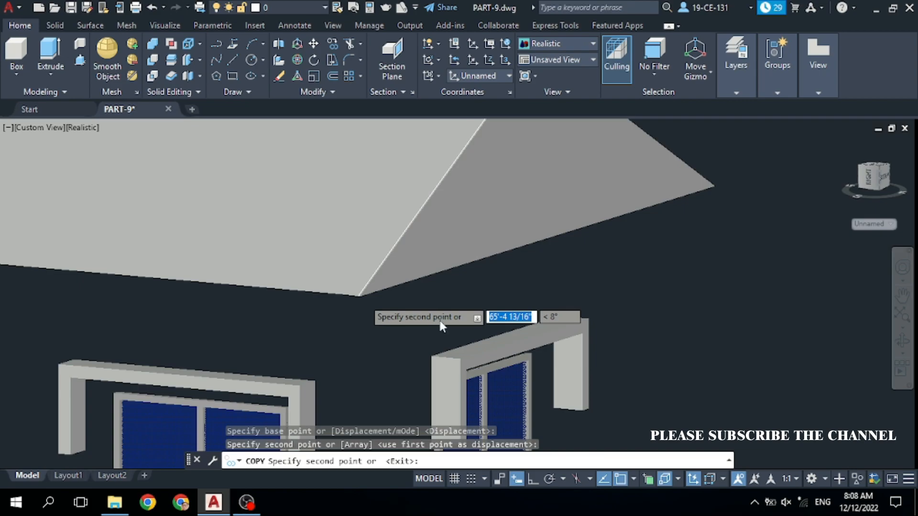
scroll(364, 305, "down", 2)
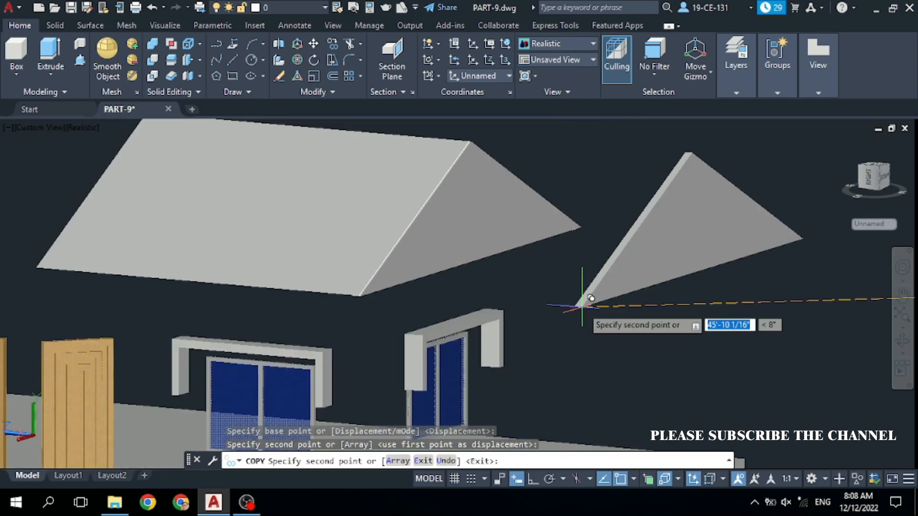
key("Return")
Thaw the 3D Walls layer
scroll(580, 307, "down", 4)
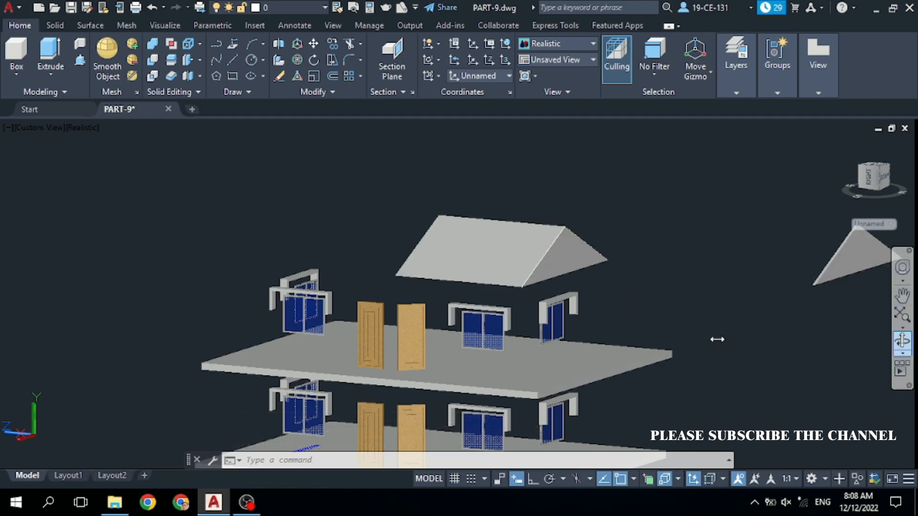
left_click_drag(580, 343, 666, 345)
right_click(731, 211)
left_click(738, 207)
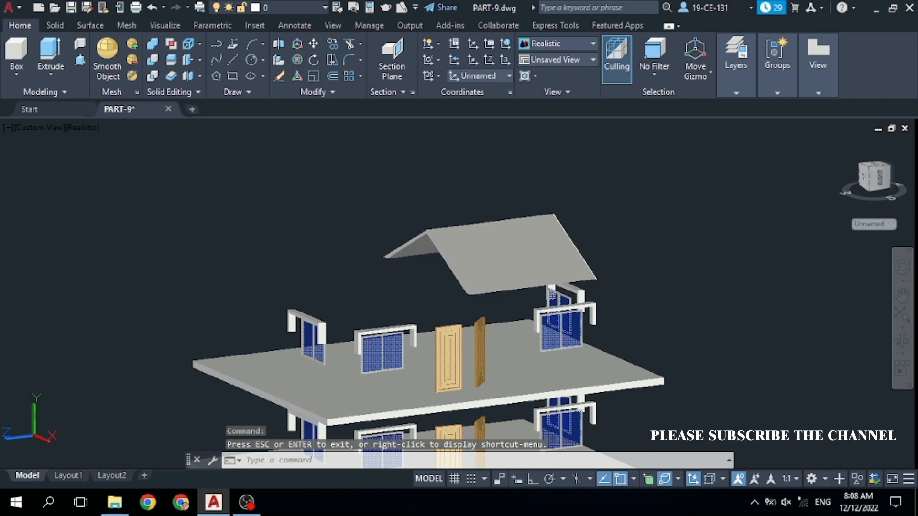
left_click(736, 88)
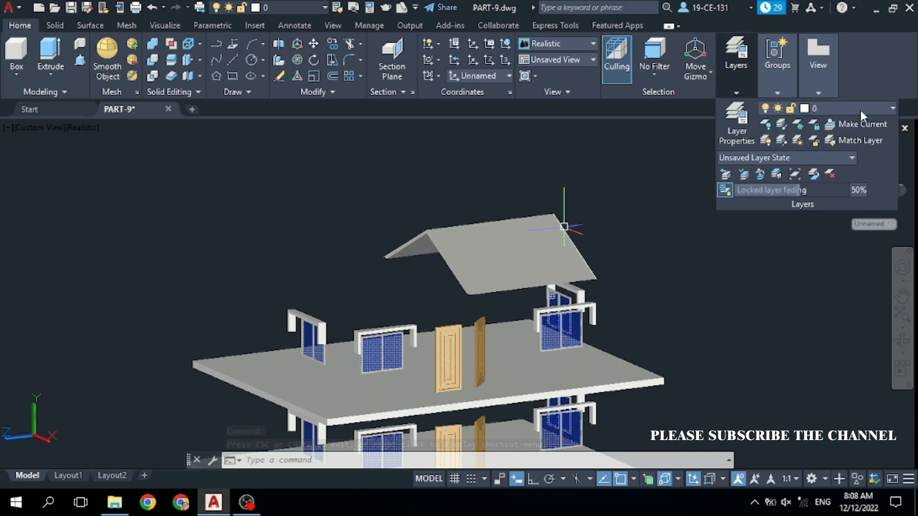
left_click(860, 110)
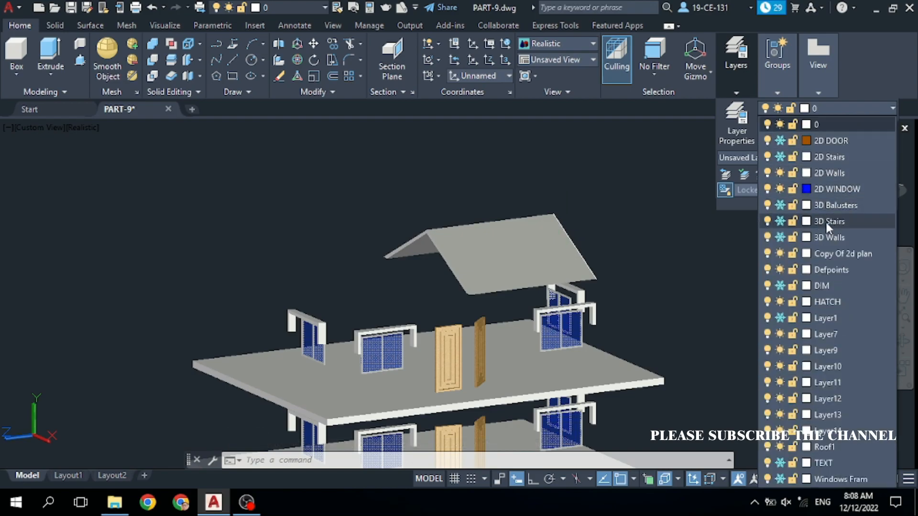
left_click(784, 238)
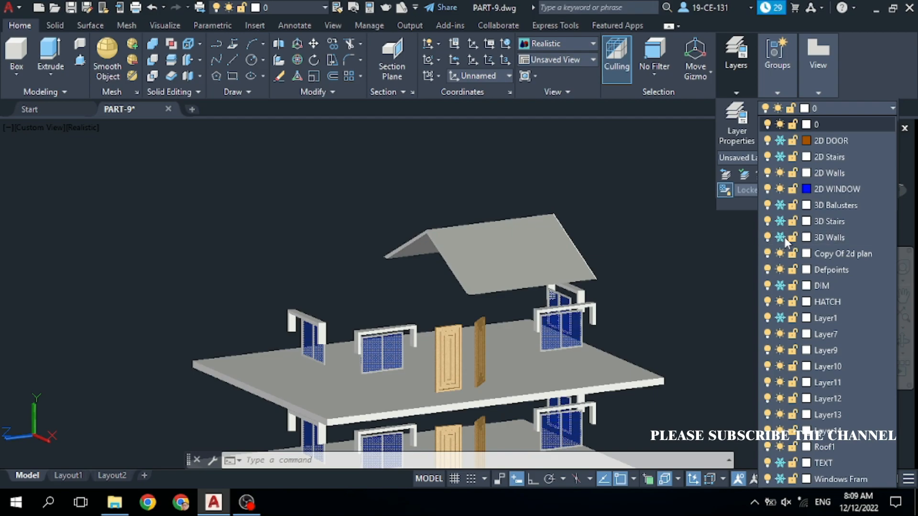
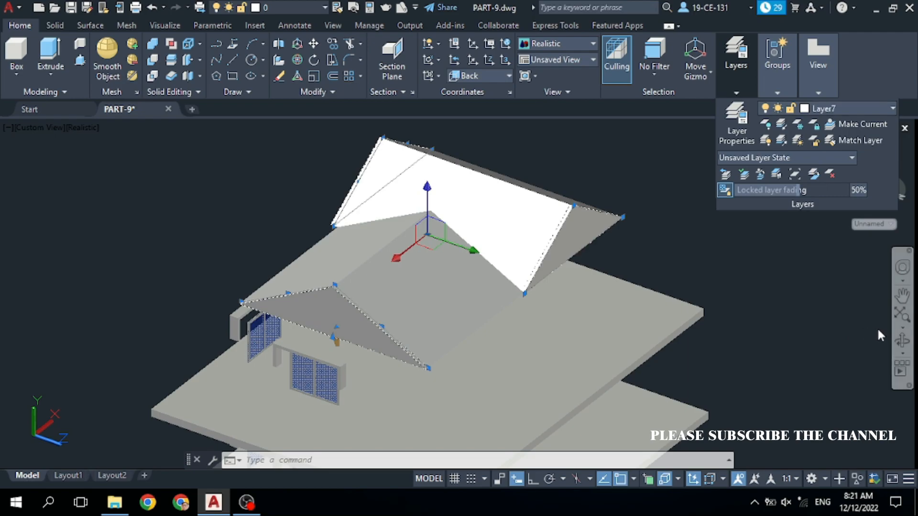
Clear the gable panel selection and freeze Layer7 to hide the panels
key("Escape")
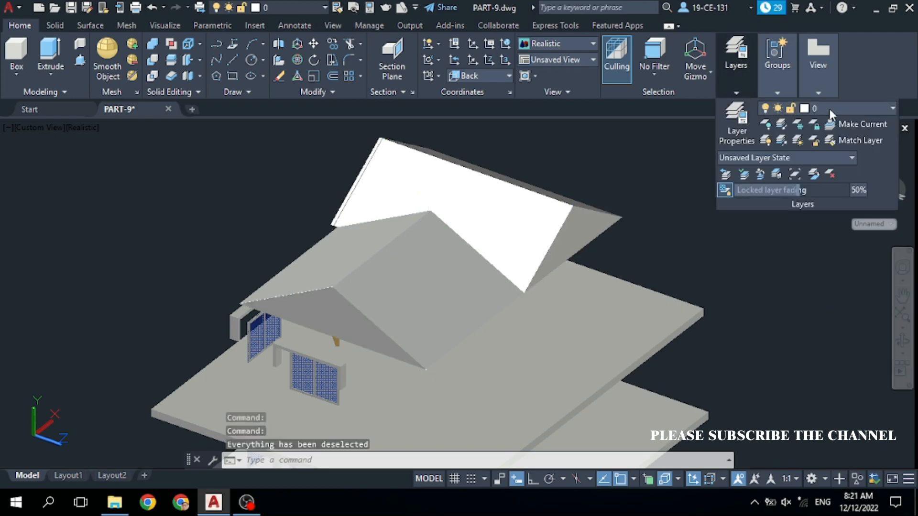
left_click(831, 113)
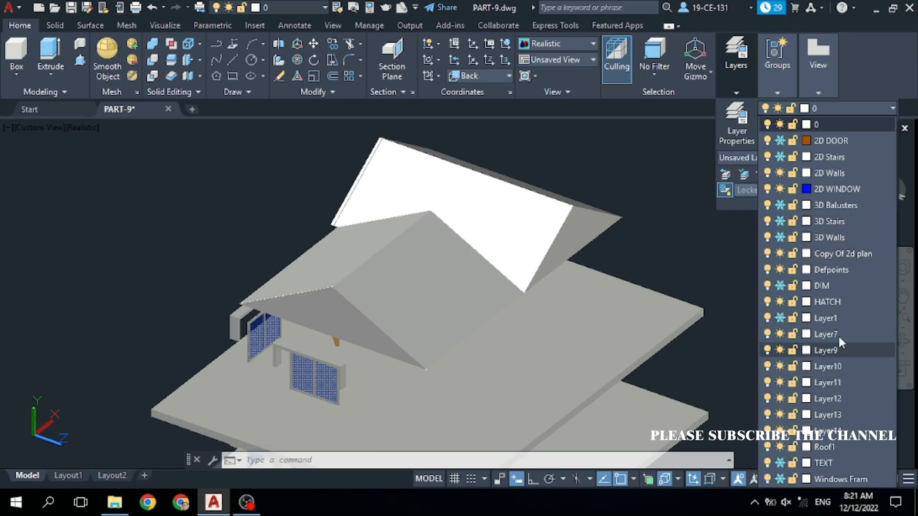
left_click(781, 334)
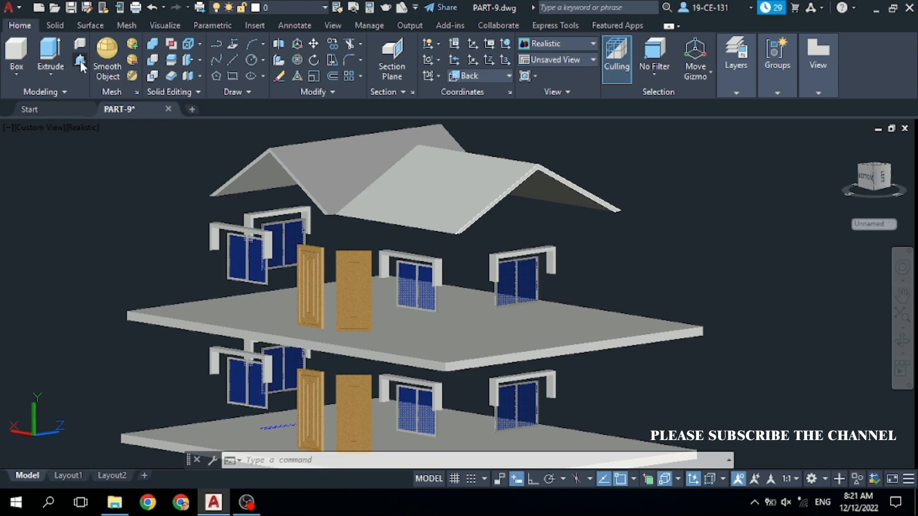
Presspull the V-shaped end face of the dark grey roof outward to lengthen its overhang
scroll(252, 144, "up", 5)
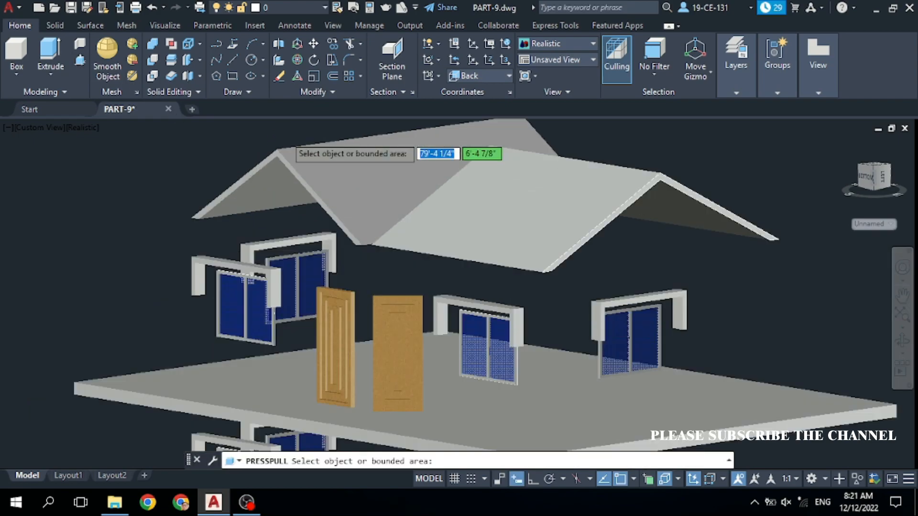
left_click(322, 163)
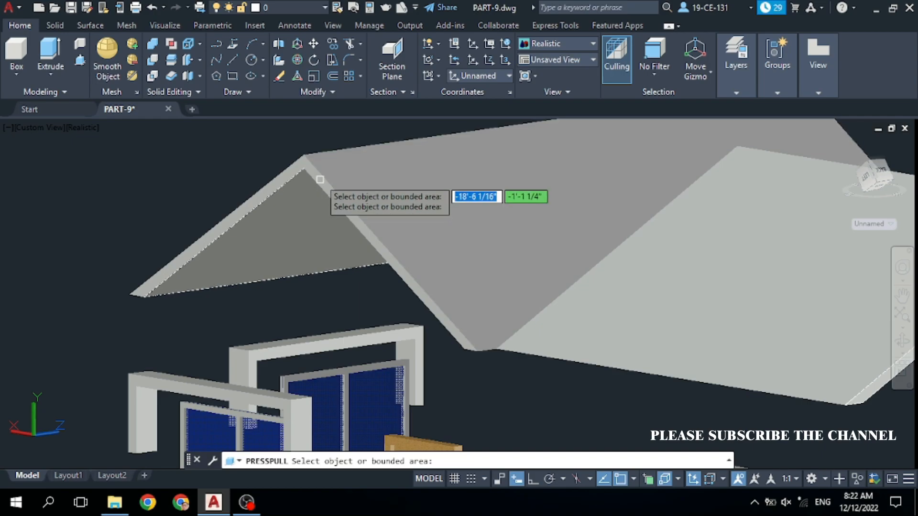
scroll(317, 173, "up", 5)
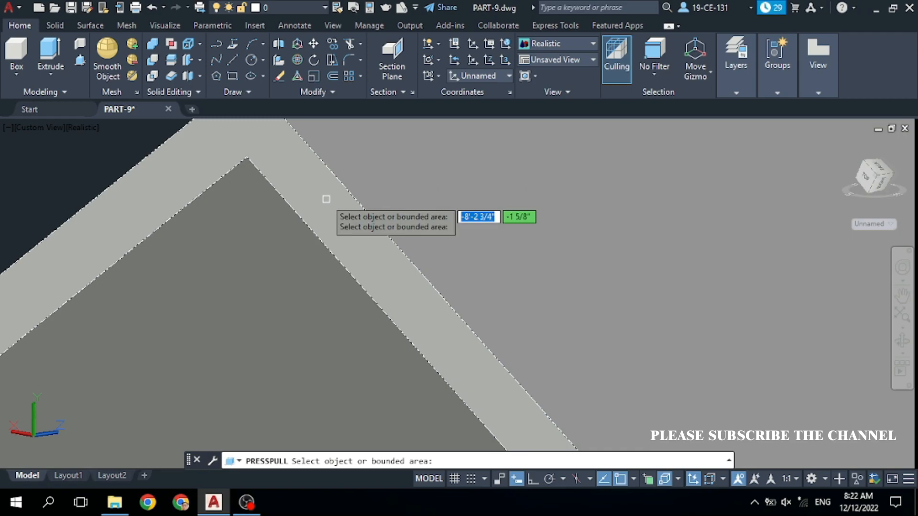
left_click(313, 189)
scroll(344, 204, "down", 6)
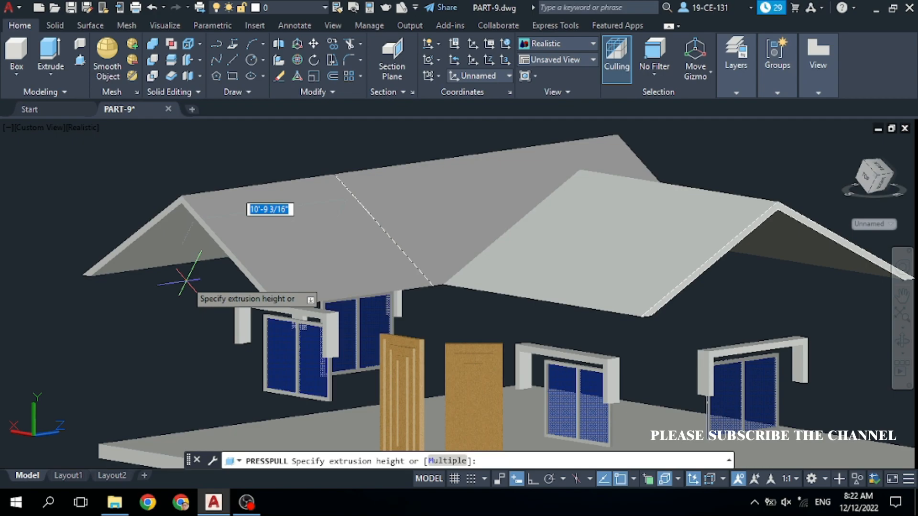
type("1'")
key("Return")
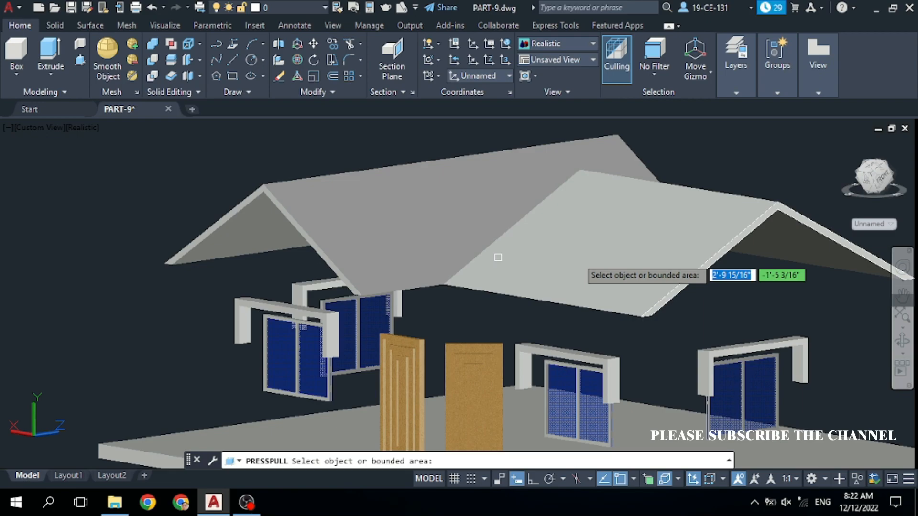
Presspull the end face of the light grey roof outward by 5' and thaw Layer7 to show the gable panels
scroll(756, 244, "up", 2)
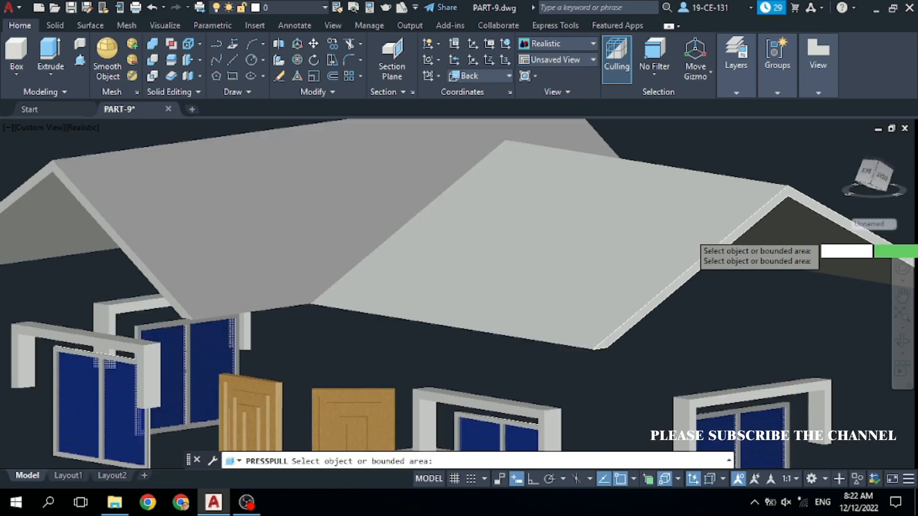
scroll(692, 229, "up", 3)
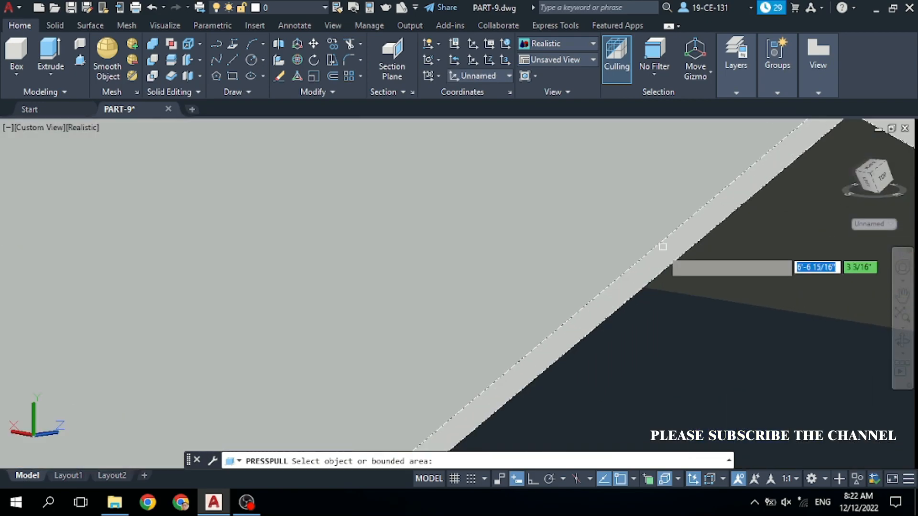
left_click(663, 249)
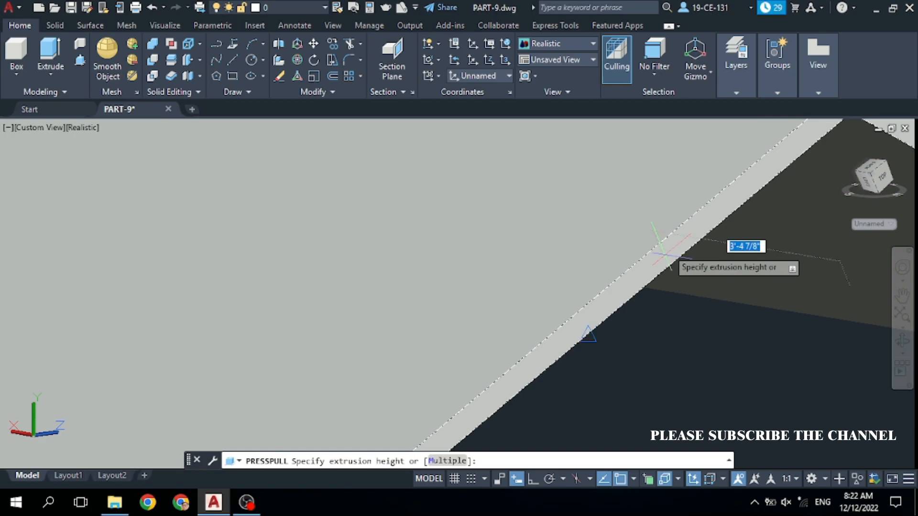
scroll(664, 253, "down", 5)
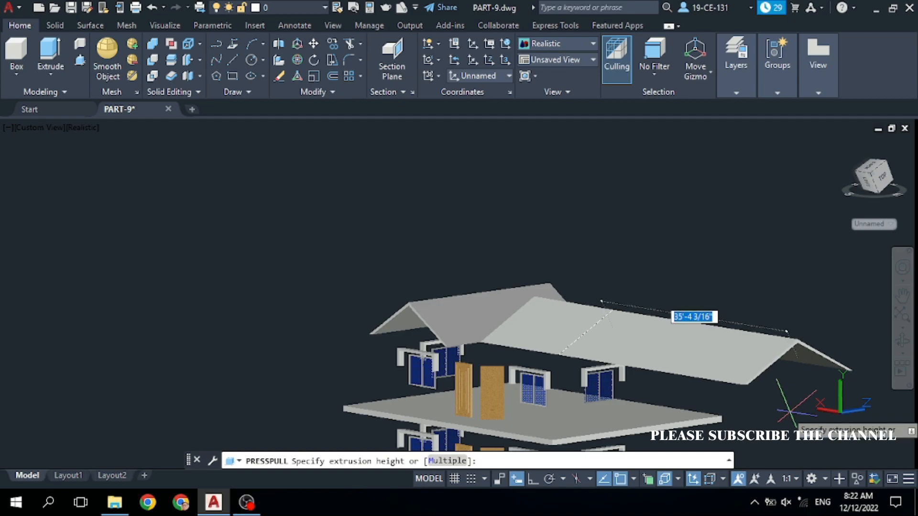
type("5'")
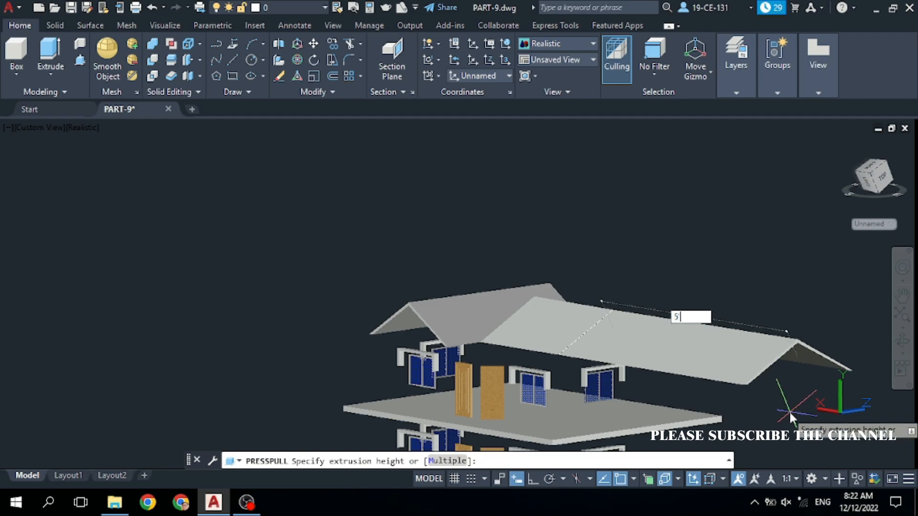
key("Return")
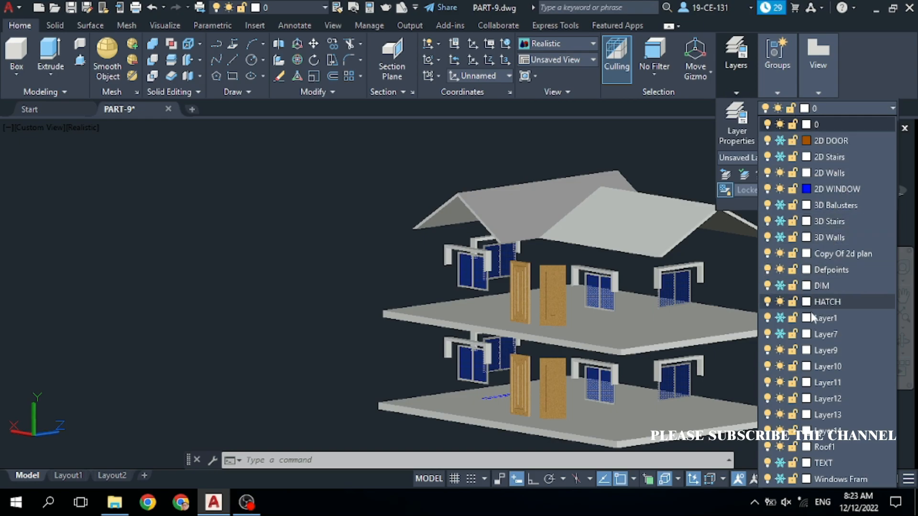
left_click(782, 334)
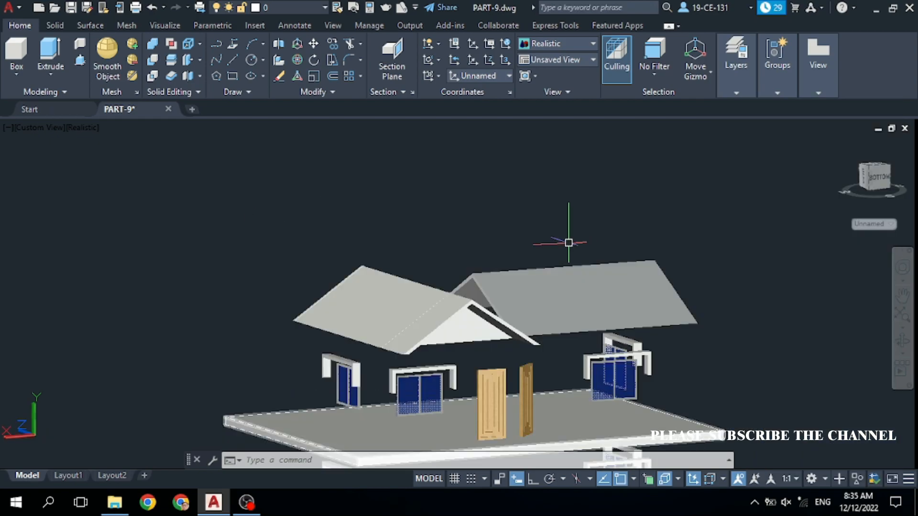
Presspull the open inner end of the long roof until it runs into the adjoining roof
scroll(489, 262, "up", 4)
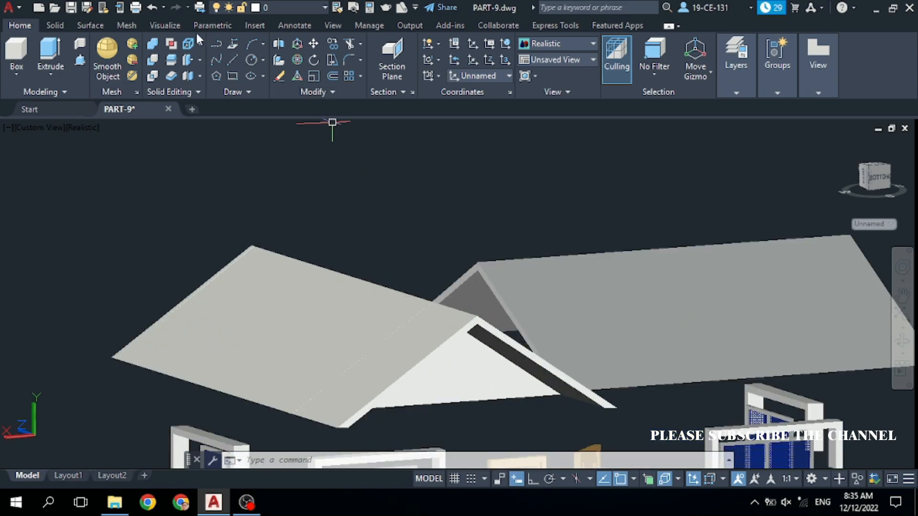
left_click(80, 61)
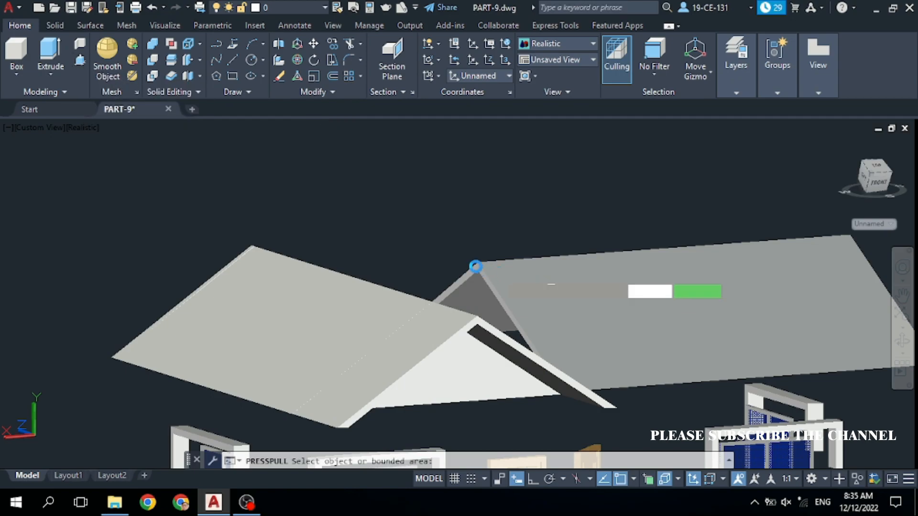
scroll(545, 291, "up", 5)
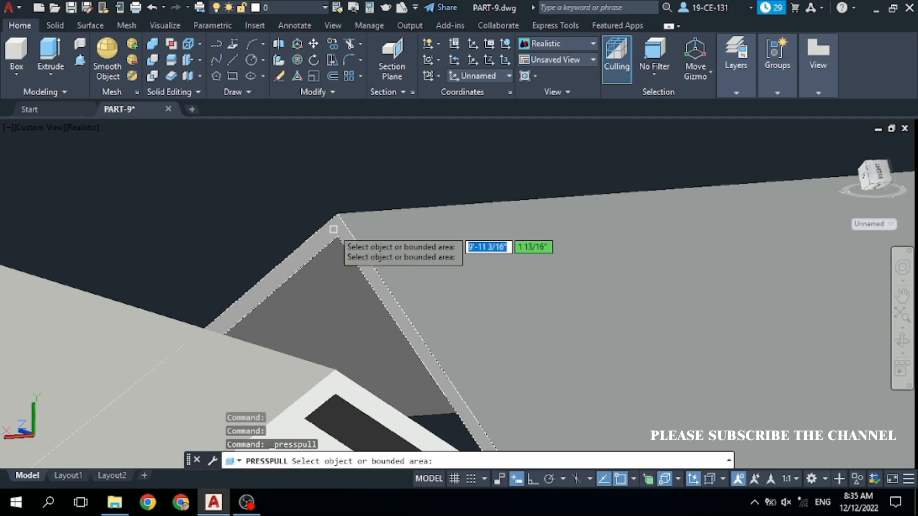
left_click(333, 229)
scroll(373, 204, "down", 3)
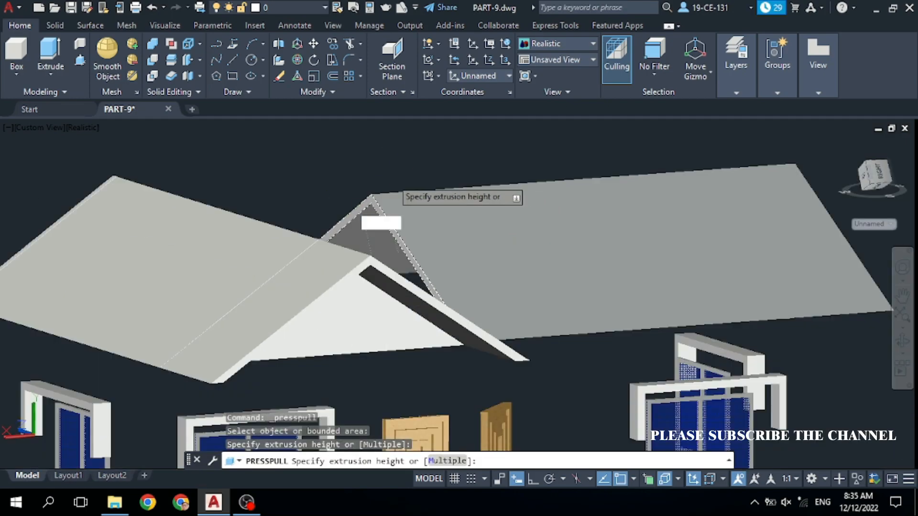
left_click(210, 207)
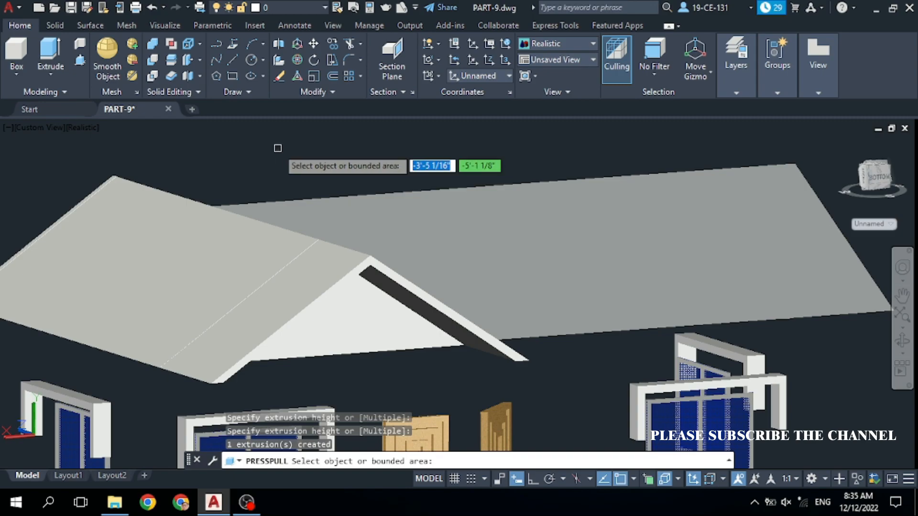
key("Return")
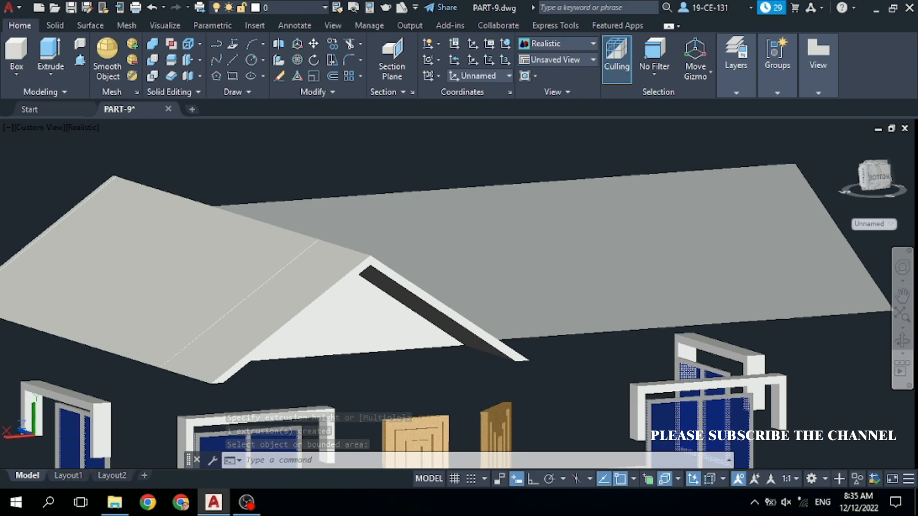
Color the outer face of the gable panel in the far roof end with index color 34
middle_click_drag(584, 216, 88, 205, "shift")
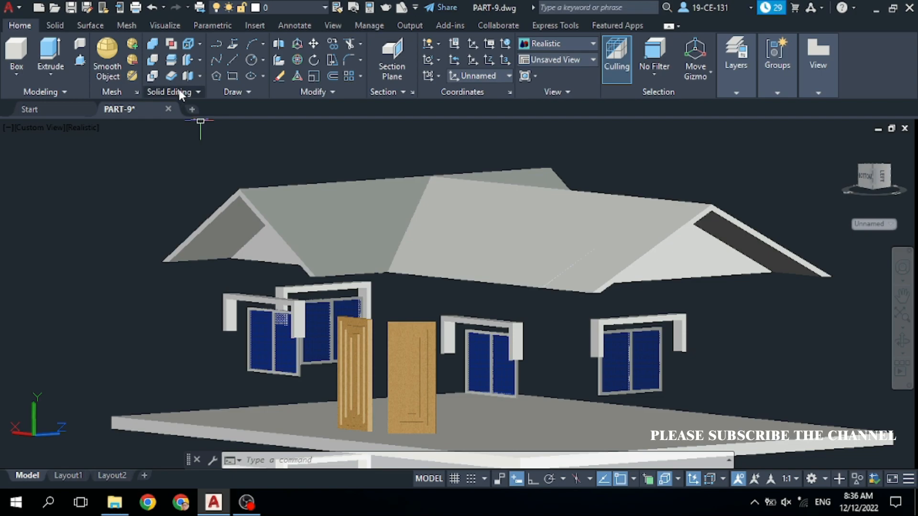
left_click(199, 60)
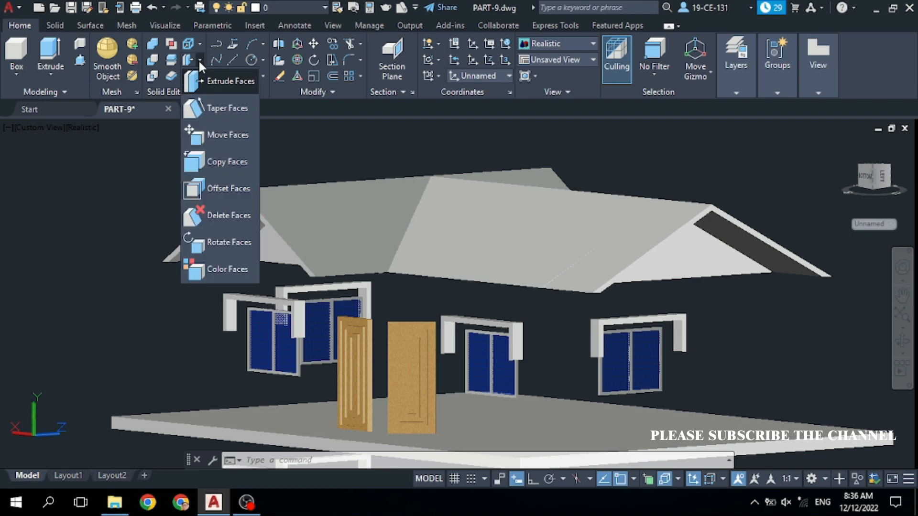
left_click(222, 269)
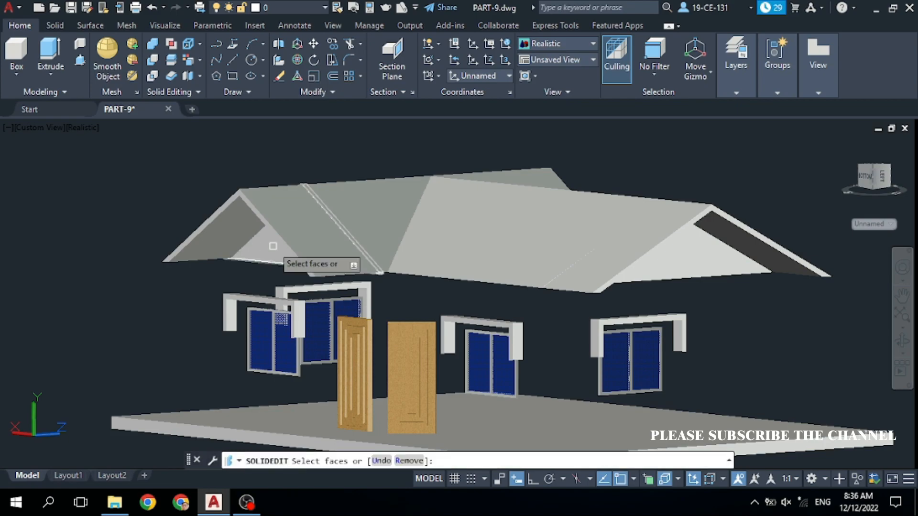
left_click(273, 245)
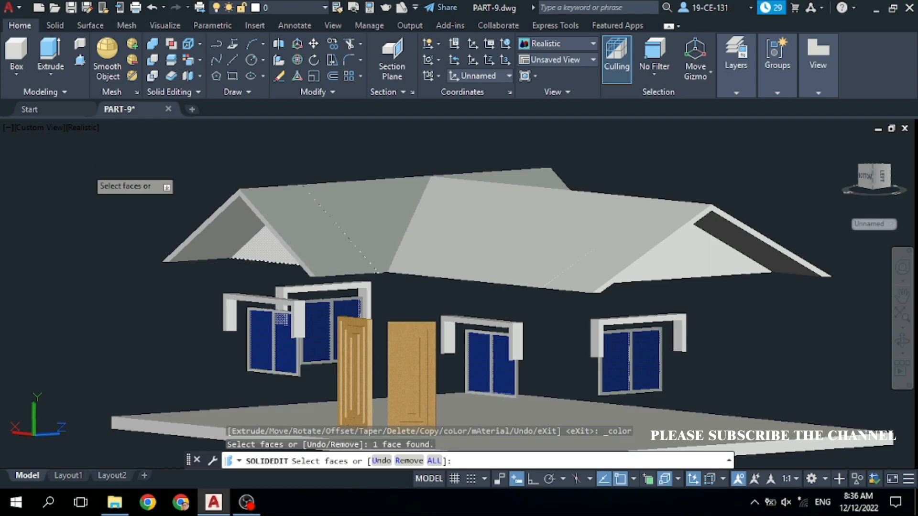
key("Return")
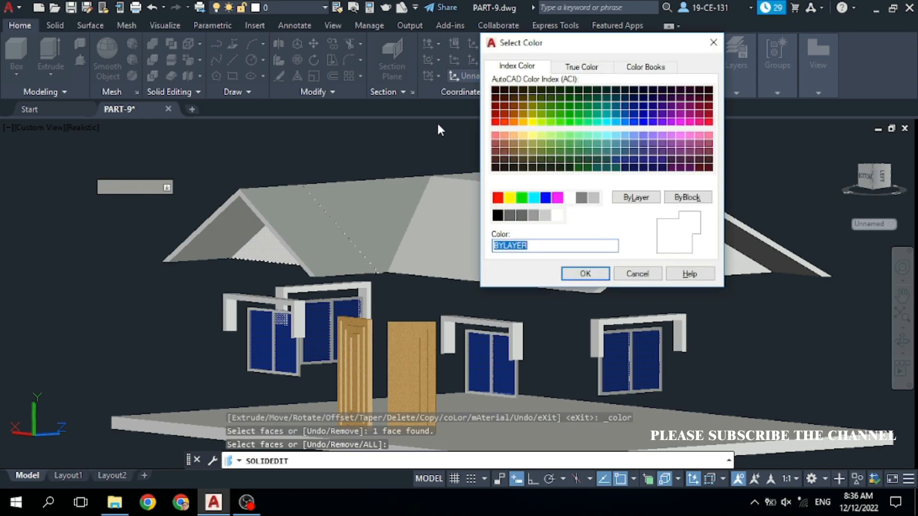
left_click(515, 107)
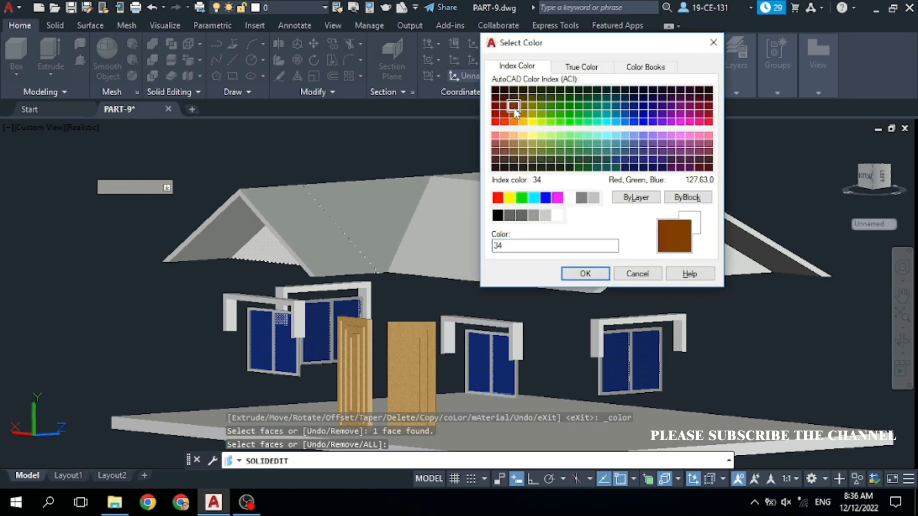
left_click(584, 274)
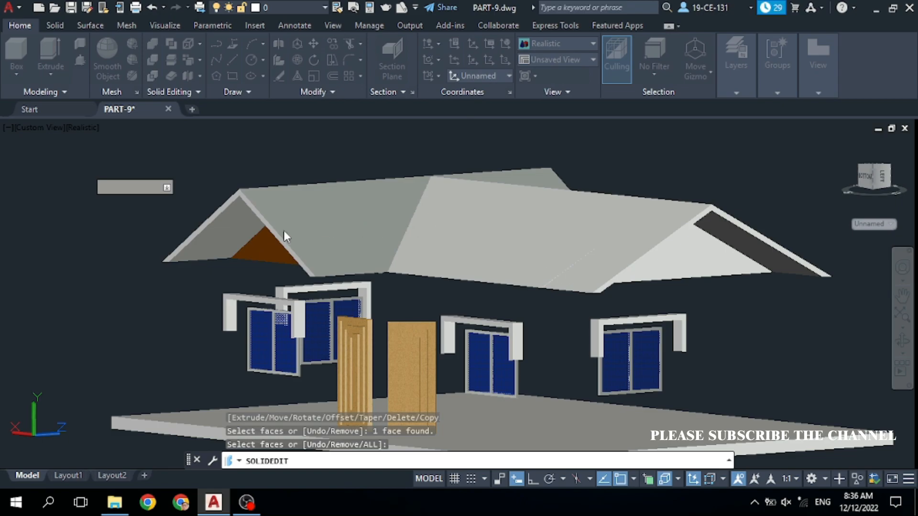
key("Return")
key("Down")
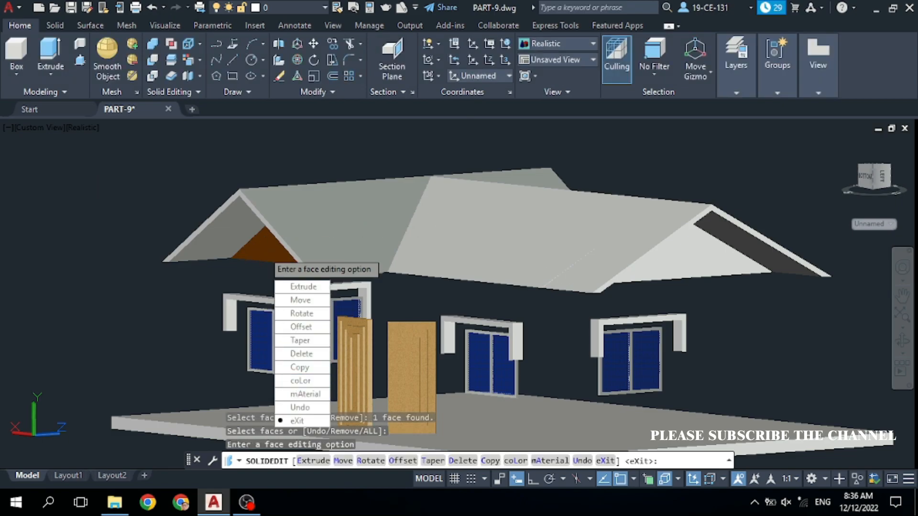
Color the outer face of the gable panel in the near roof end with index color 34
left_click(297, 381)
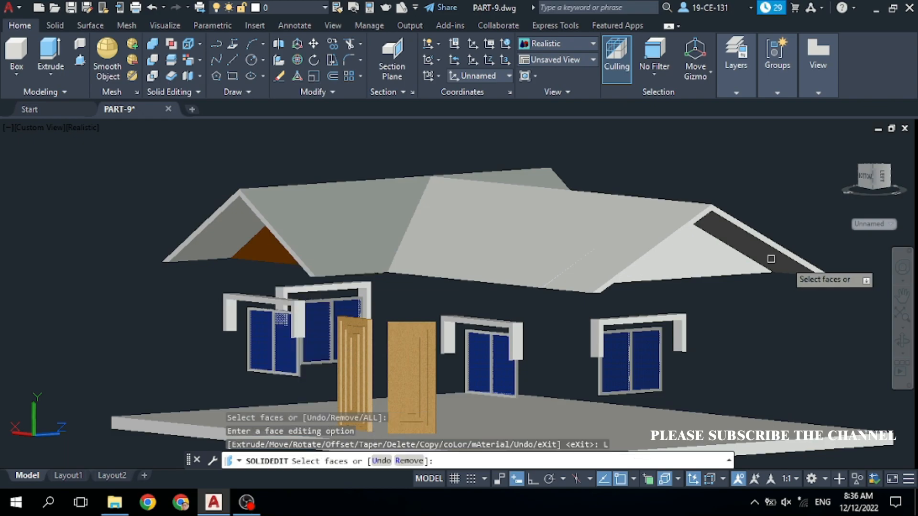
left_click(682, 261)
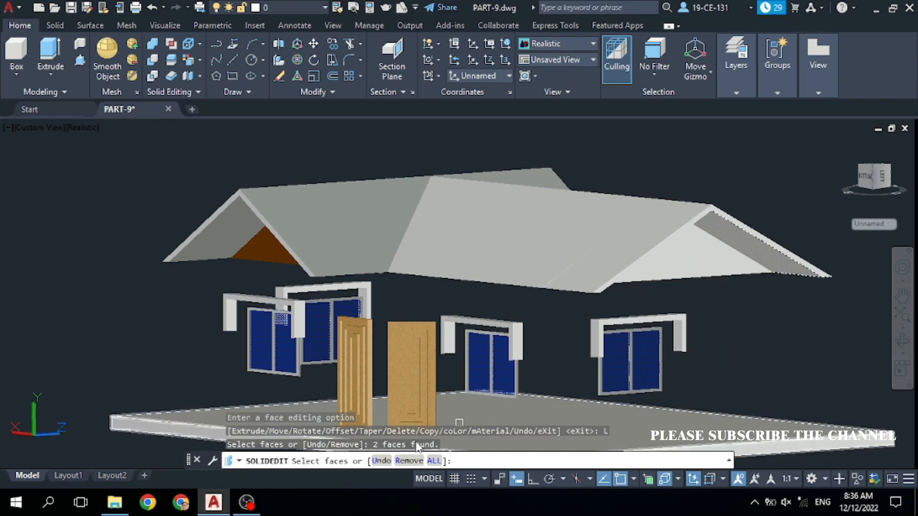
type("U")
key("Return")
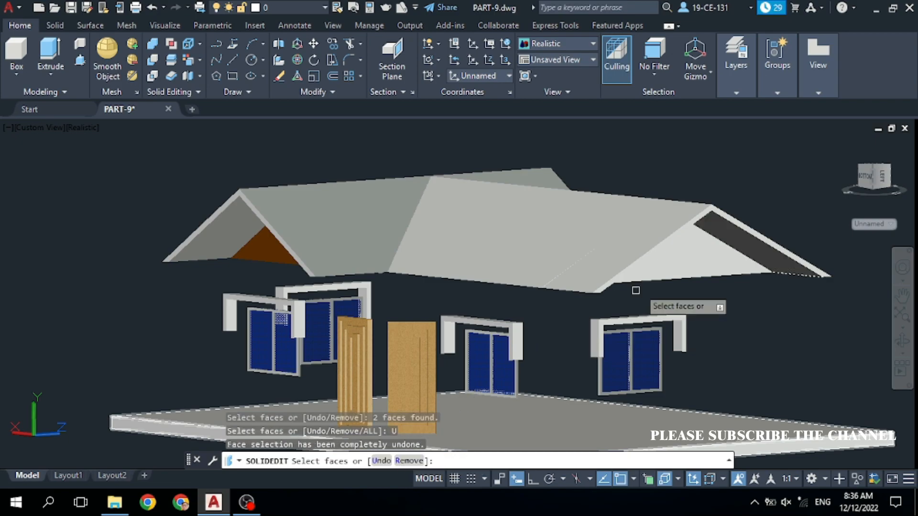
left_click(699, 258)
right_click(700, 259)
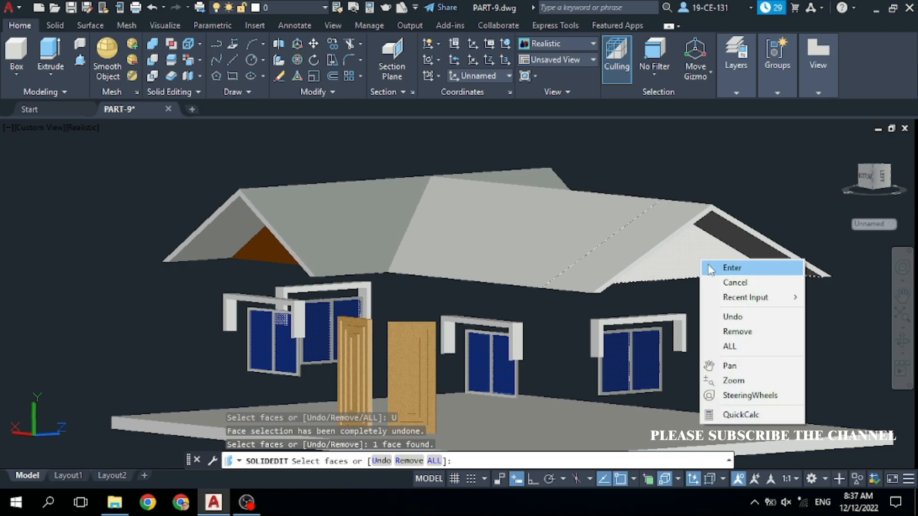
left_click(707, 266)
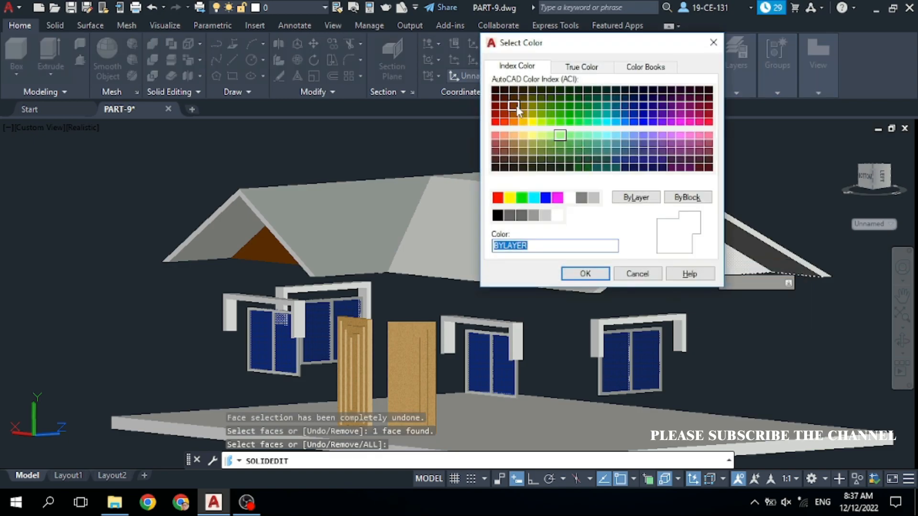
left_click(514, 104)
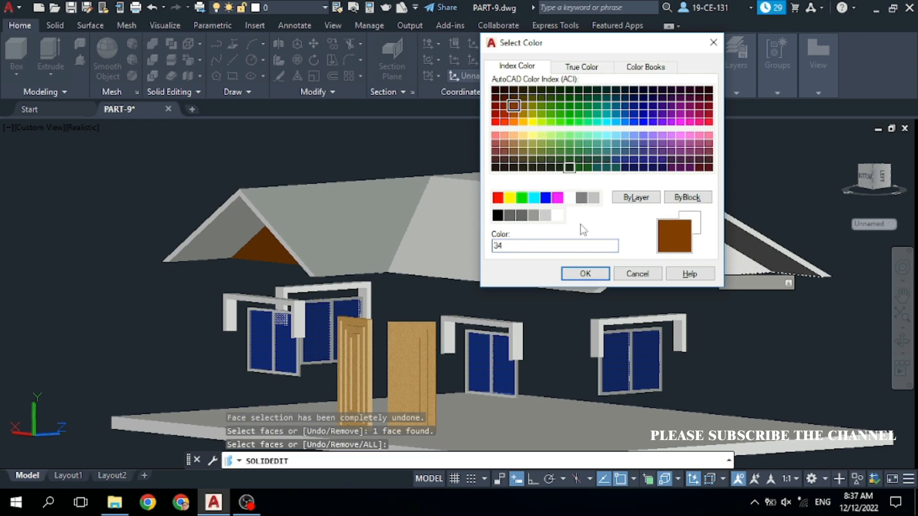
left_click(586, 274)
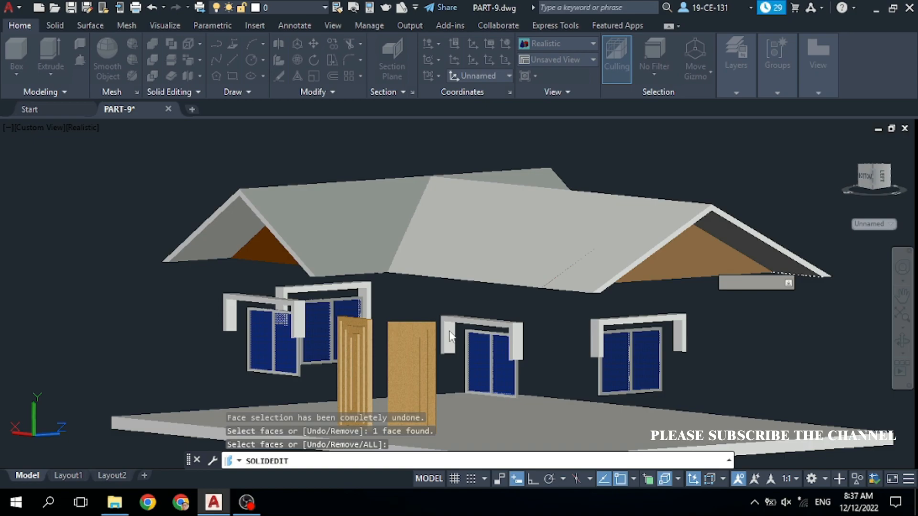
key("Return")
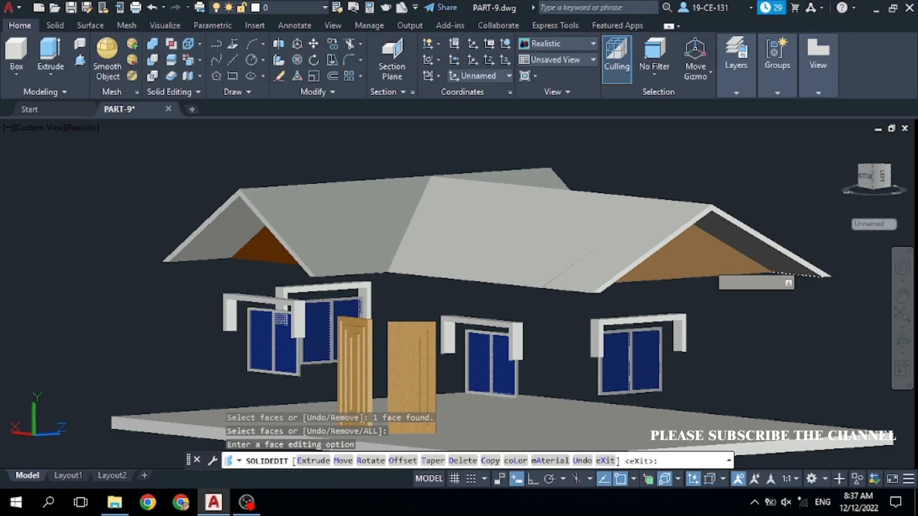
key("Return")
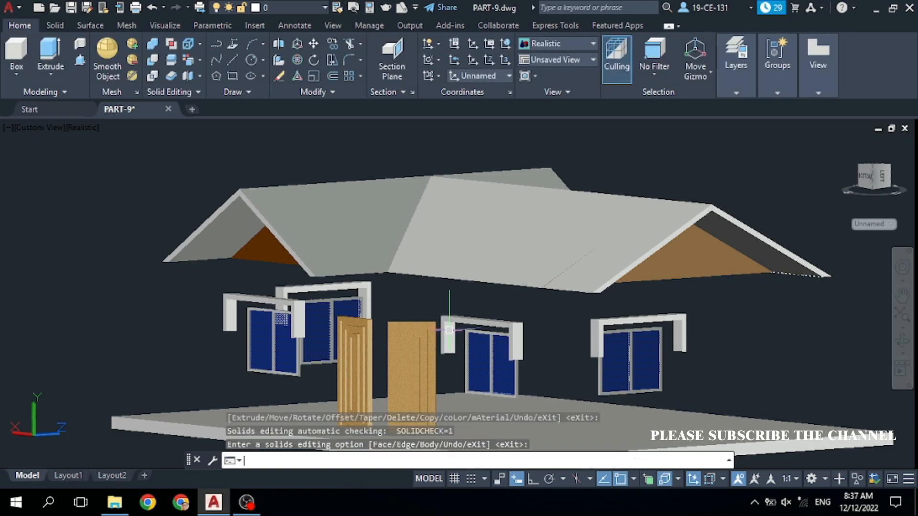
key("Return")
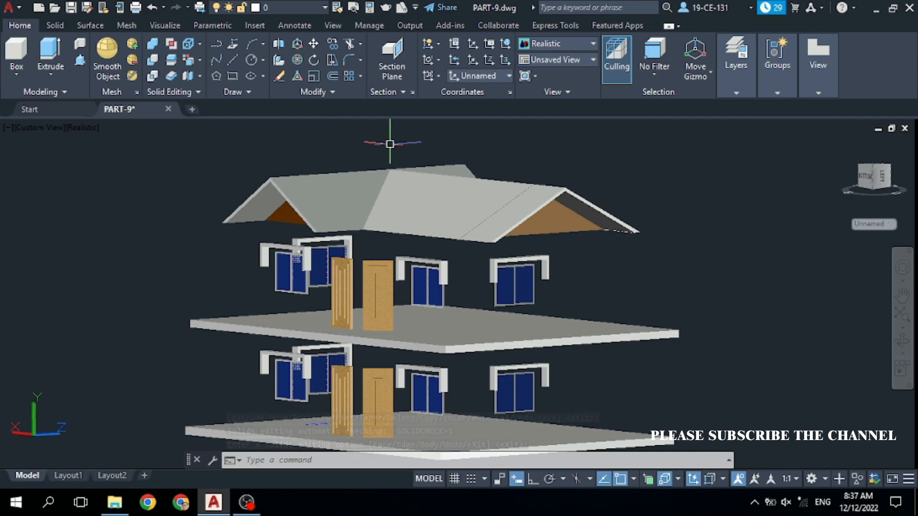
Thaw the 3D Walls, 3D Balusters and 3D Stairs layers to show the whole house
scroll(436, 146, "down", 2)
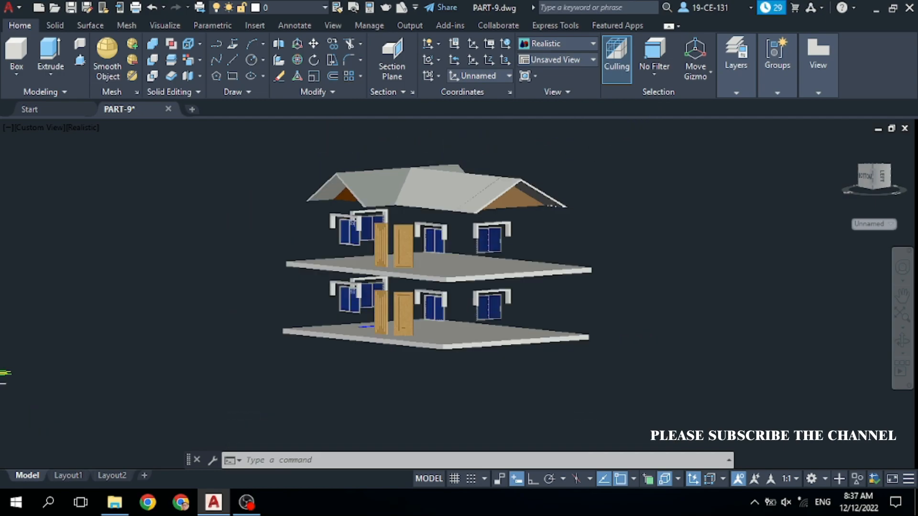
scroll(450, 136, "up", 2)
left_click(742, 82)
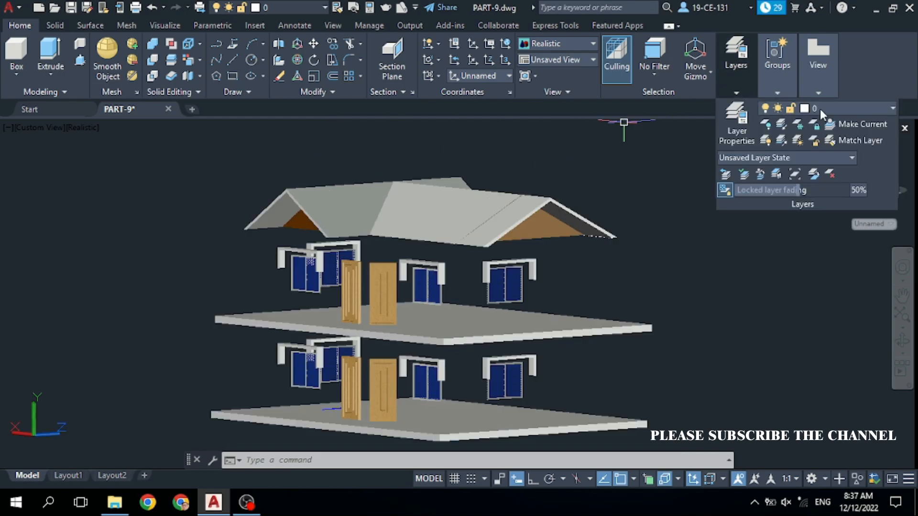
left_click(855, 107)
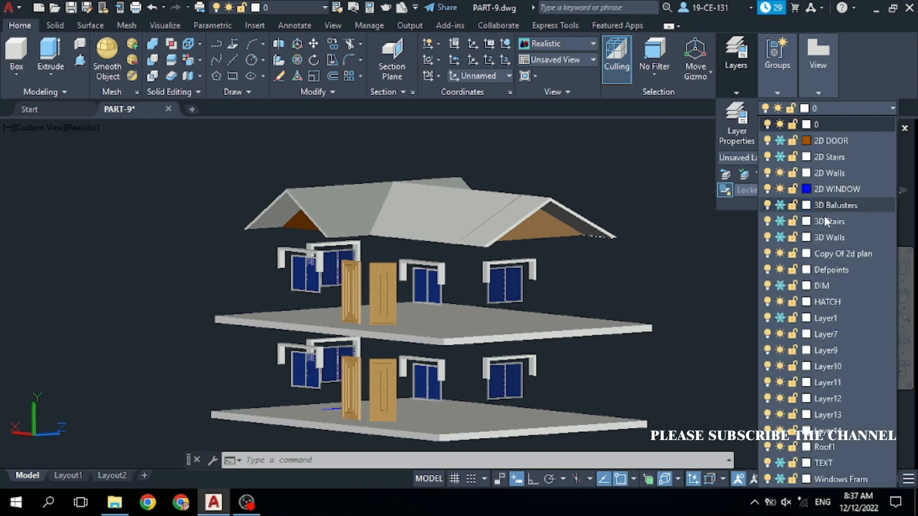
left_click(780, 237)
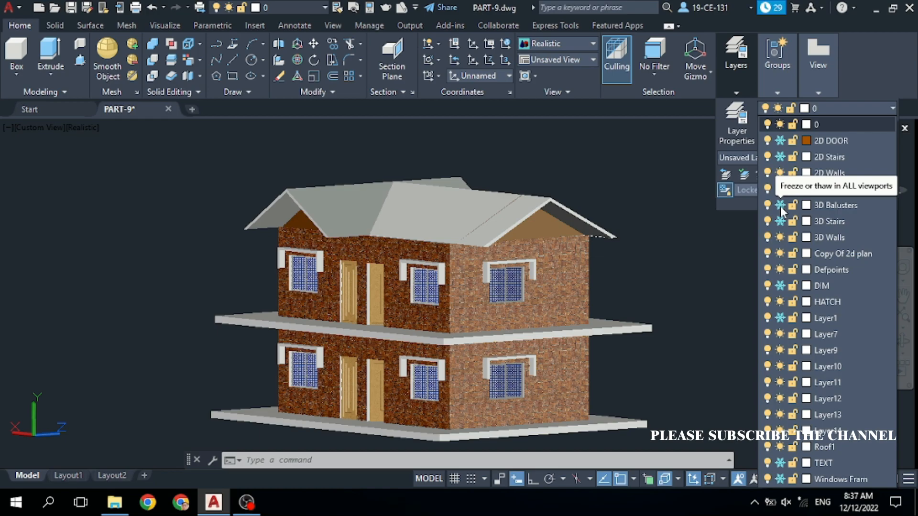
left_click(781, 206)
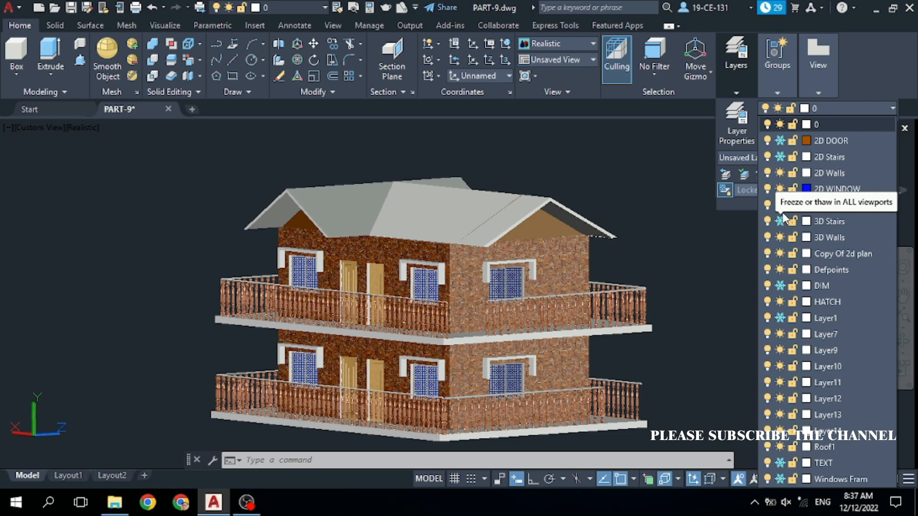
left_click(616, 181)
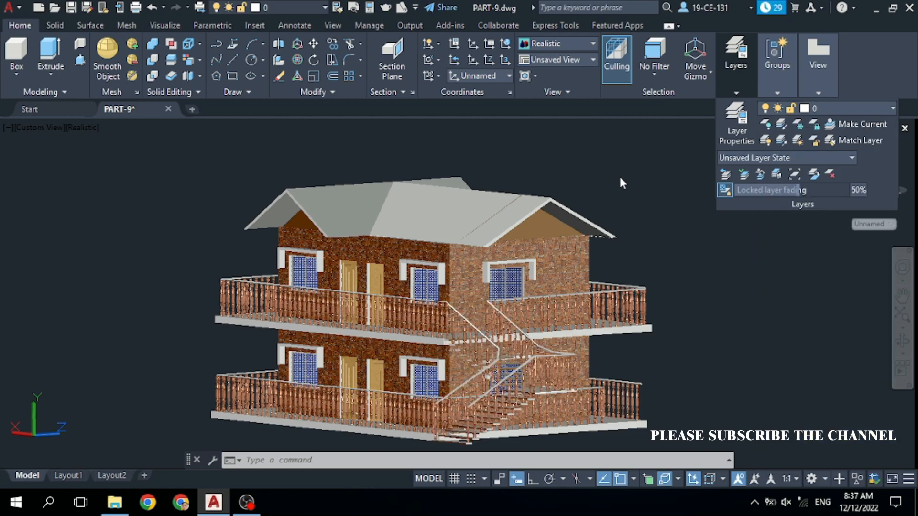
left_click(642, 158)
left_click(680, 175)
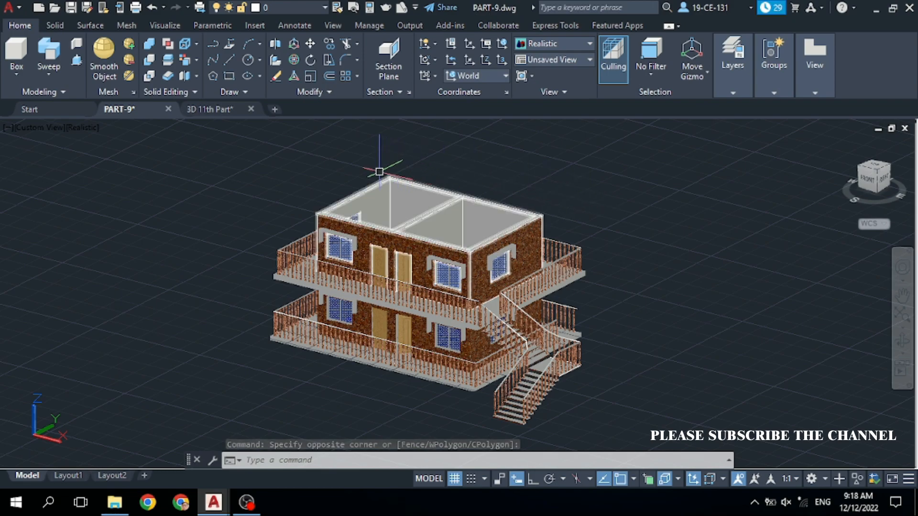
Freeze the 3D Stairs and 3D Balusters layers
left_click(730, 90)
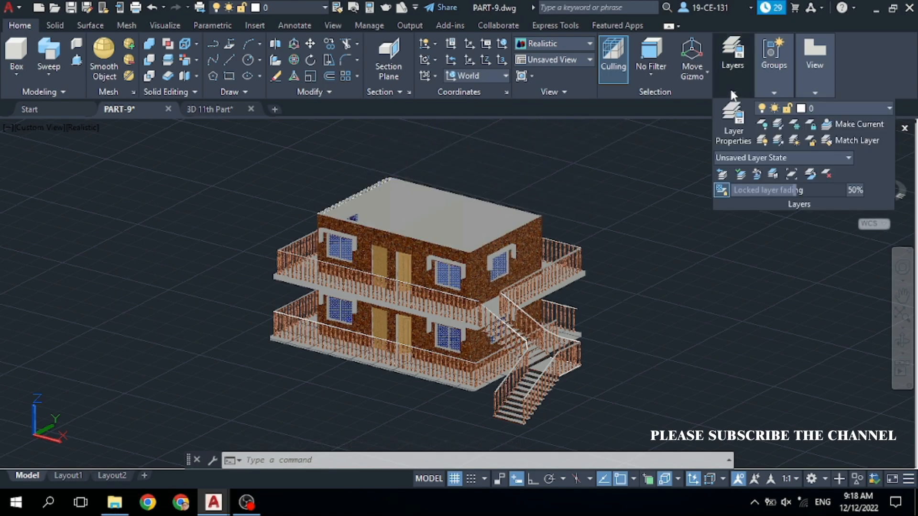
left_click(865, 109)
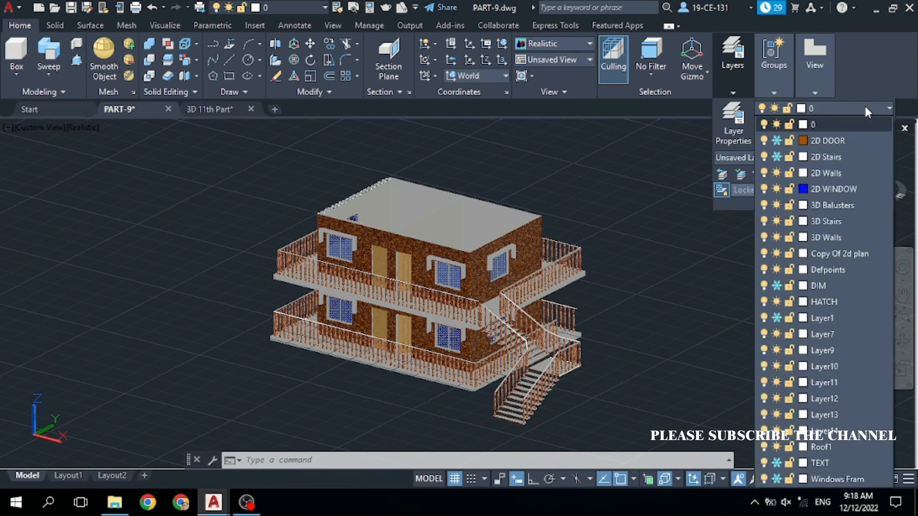
left_click(777, 222)
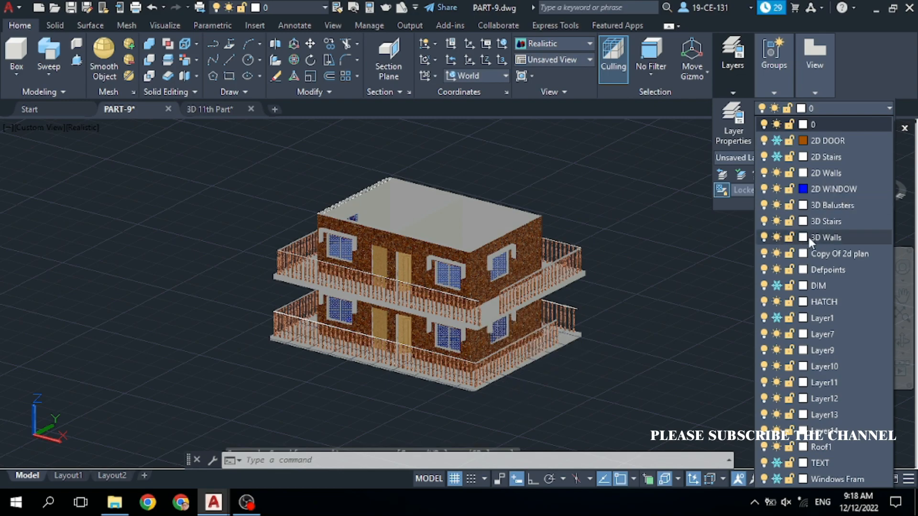
left_click(777, 206)
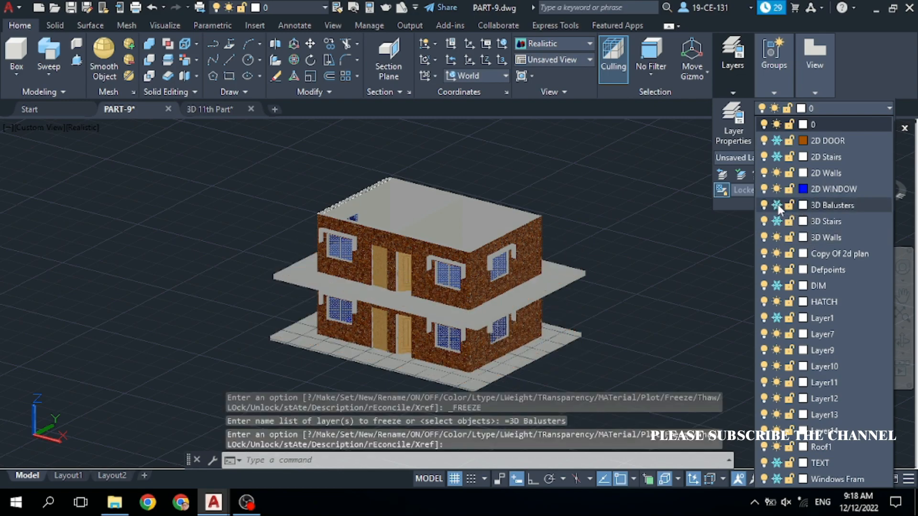
left_click(588, 164)
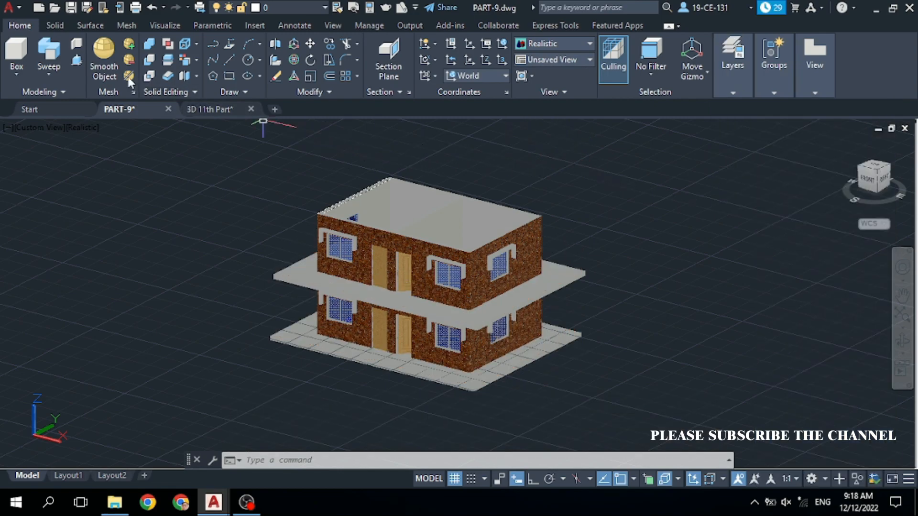
Draw a 30' by 20' rectangle over the upper-storey walls, from the back outer corner to the opposite front corner
left_click(228, 76)
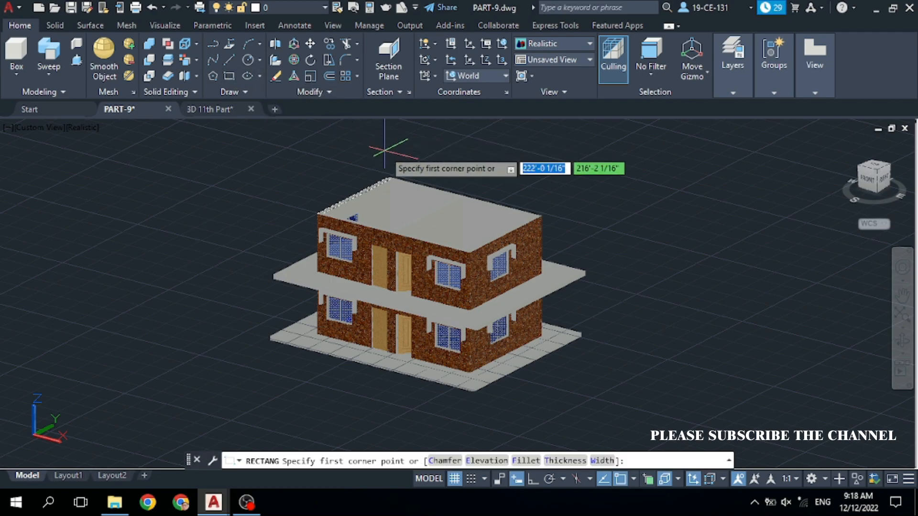
scroll(375, 164, "up", 5)
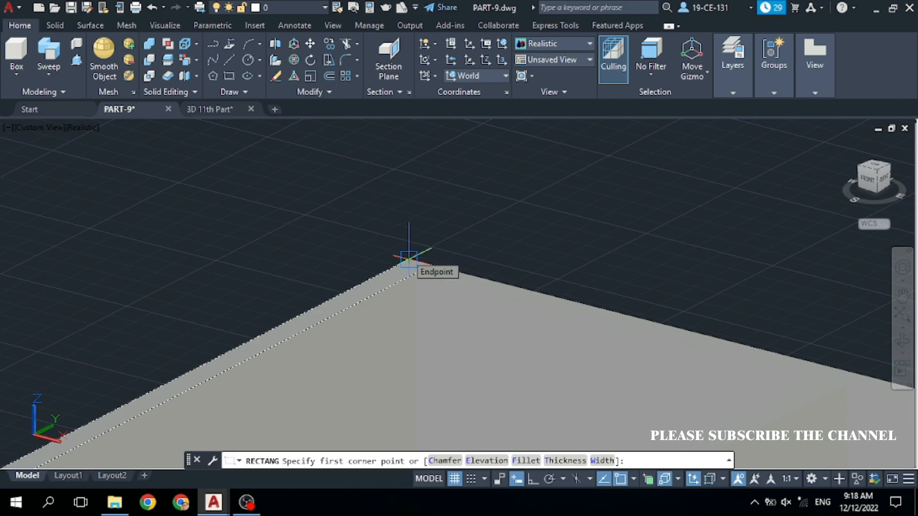
left_click(409, 260)
scroll(410, 246, "down", 5)
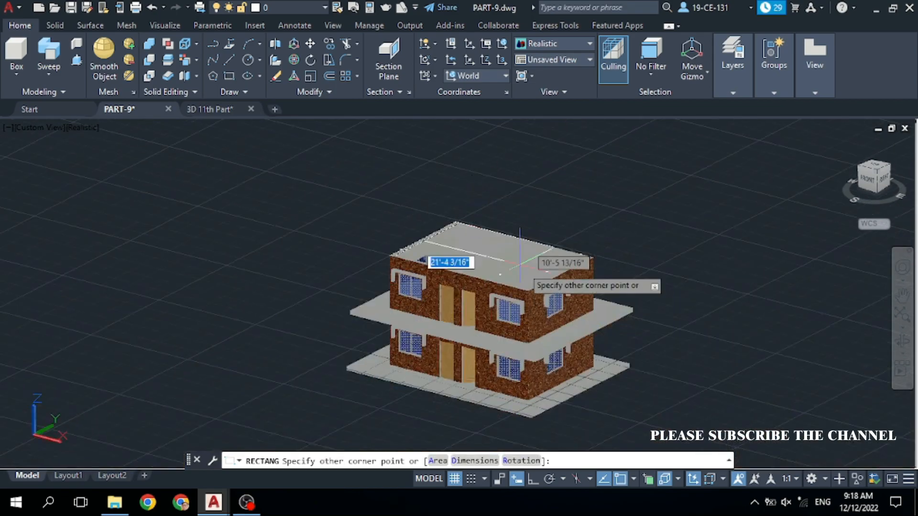
scroll(521, 262, "up", 5)
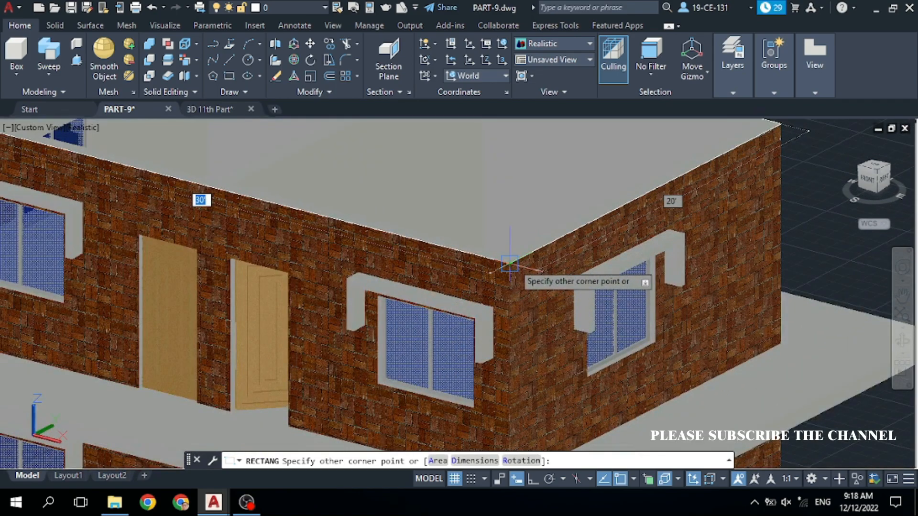
left_click(510, 264)
scroll(507, 262, "down", 5)
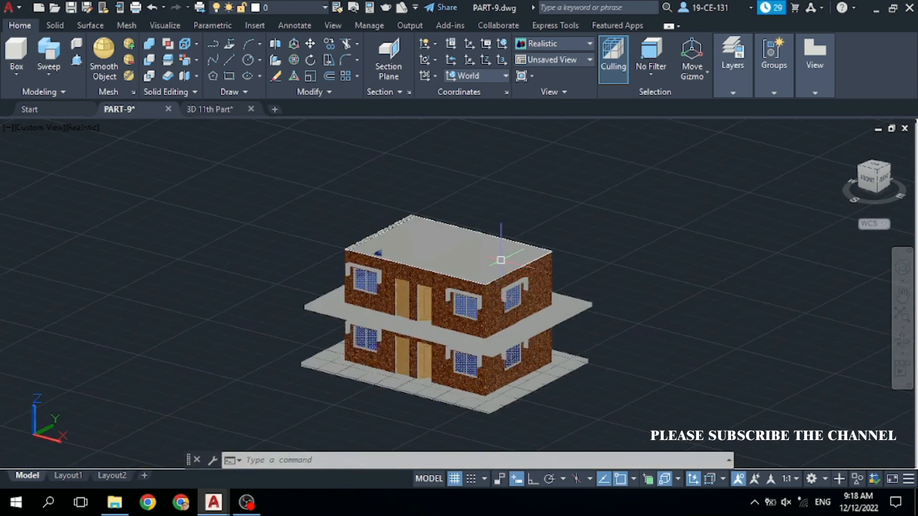
Extrude the rectangle drawn on top of the upper-storey walls
scroll(500, 260, "up", 2)
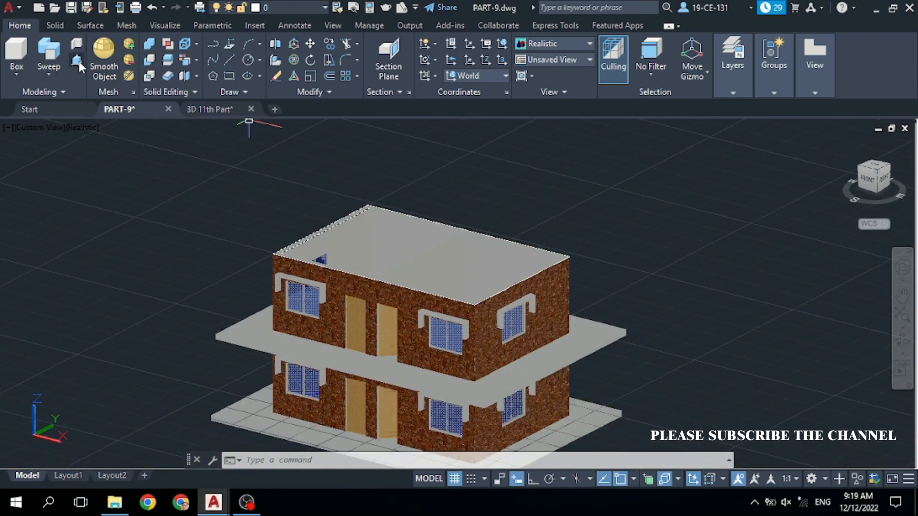
left_click(52, 74)
left_click(59, 94)
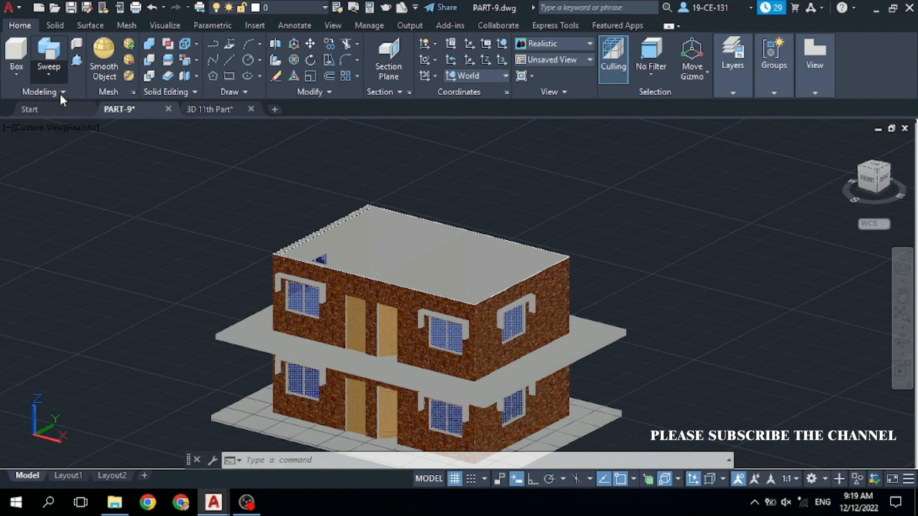
scroll(333, 231, "up", 5)
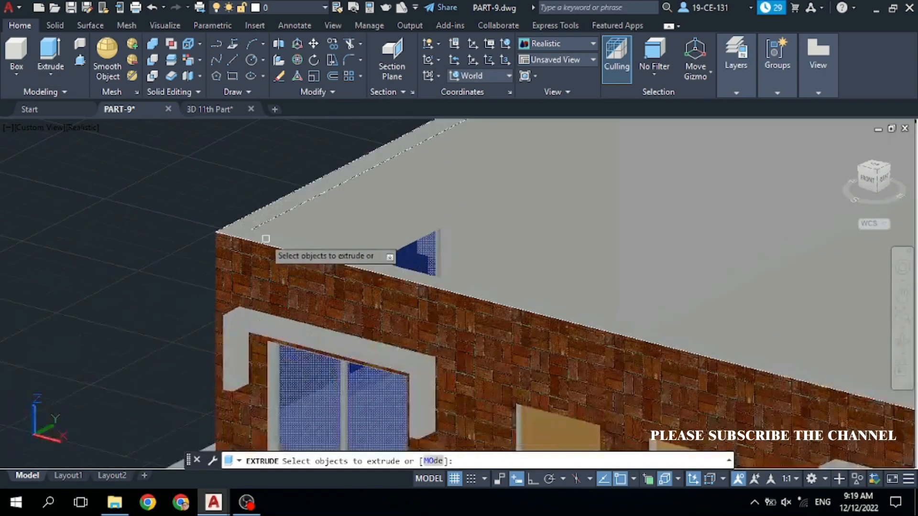